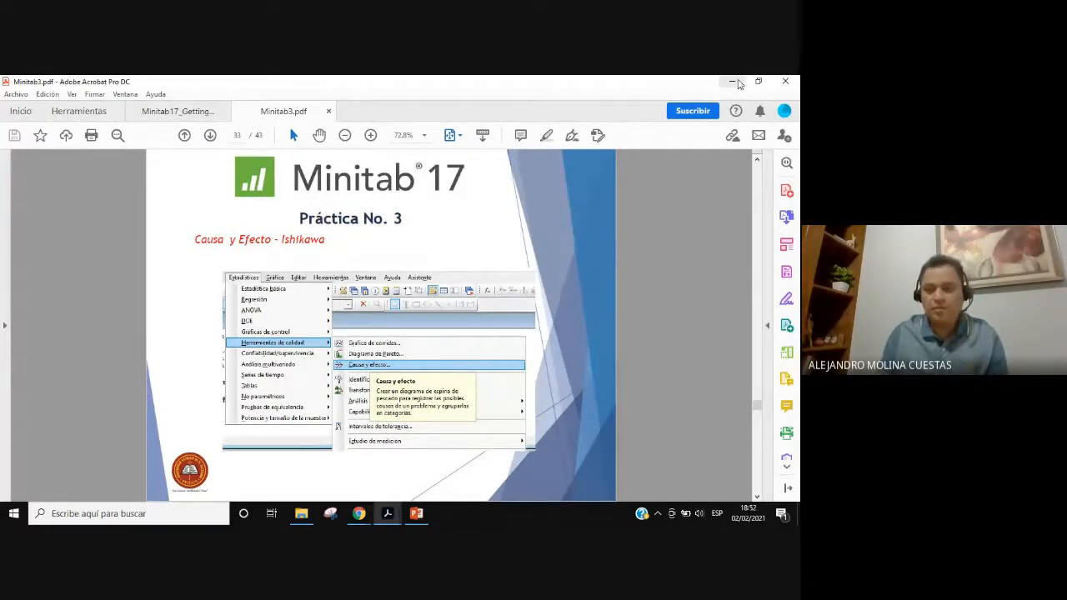
- Minimize the PDF, browser and file windows to reach the desktop and launch Minitab 17
left_click(737, 81)
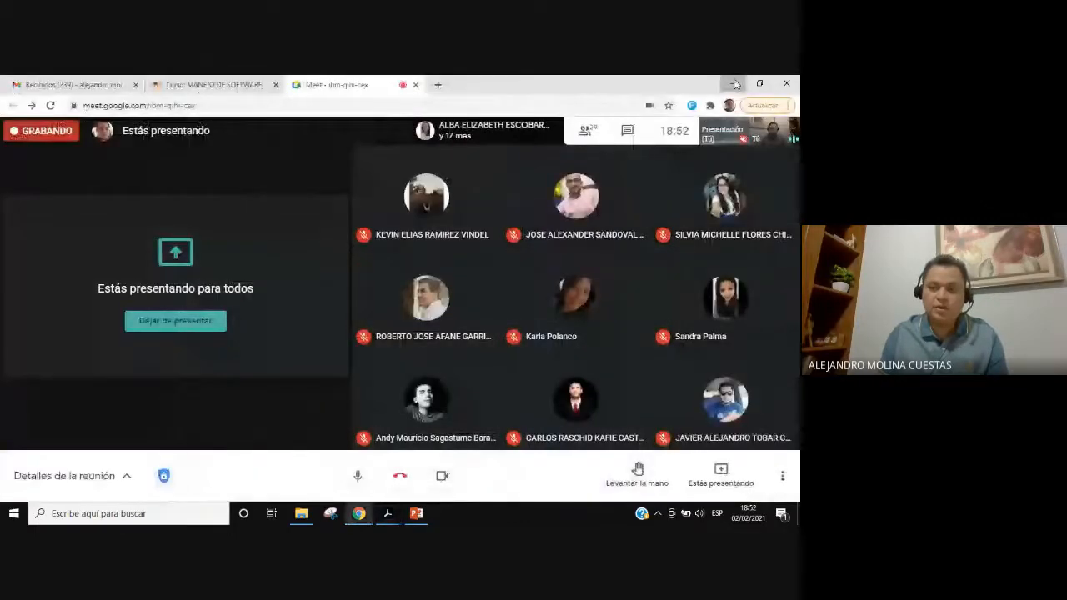
left_click(735, 84)
left_click(735, 83)
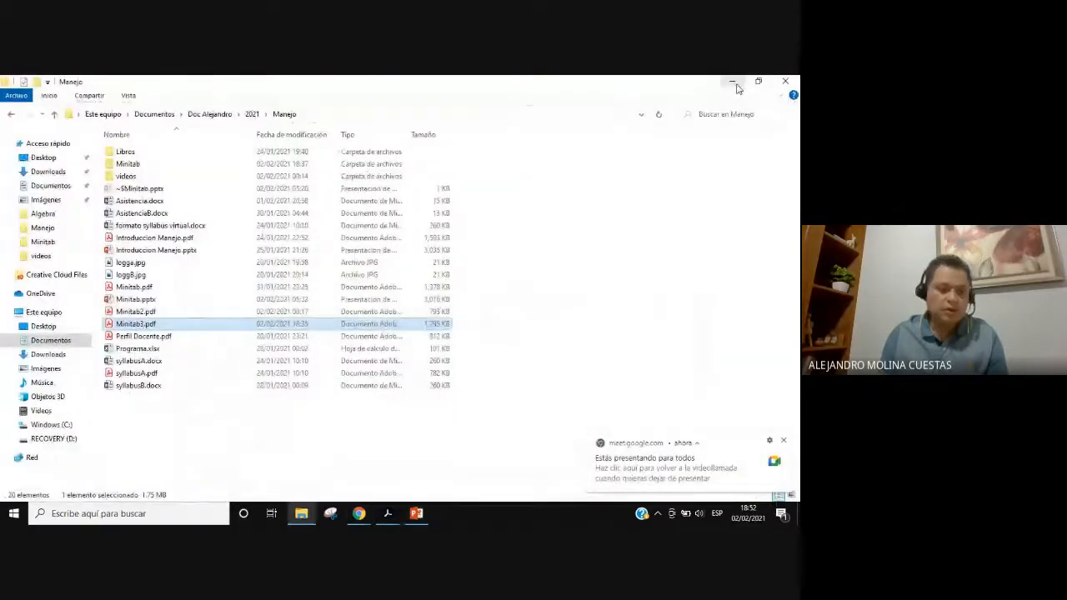
left_click(734, 82)
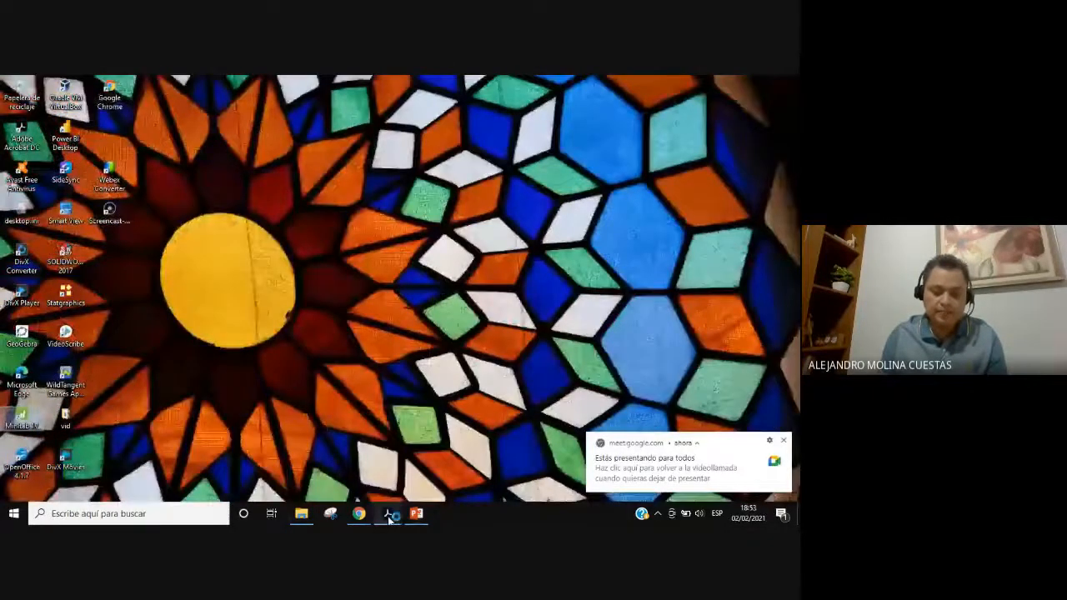
mouse_move(390, 518)
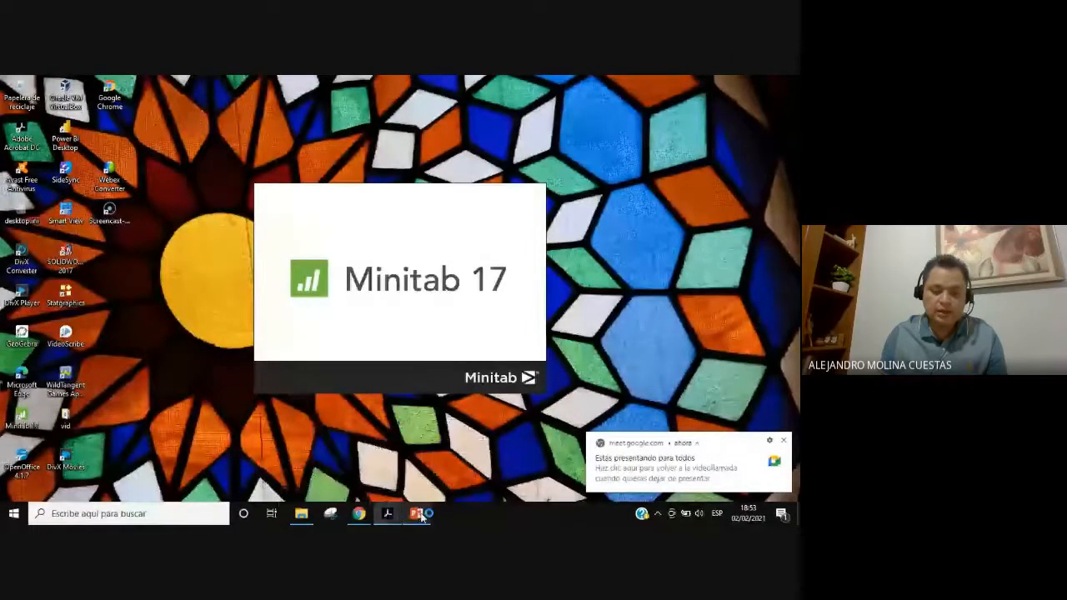
- Switch to the Google Meet call in Chrome to view the meeting participants
left_click(423, 517)
left_click(306, 469)
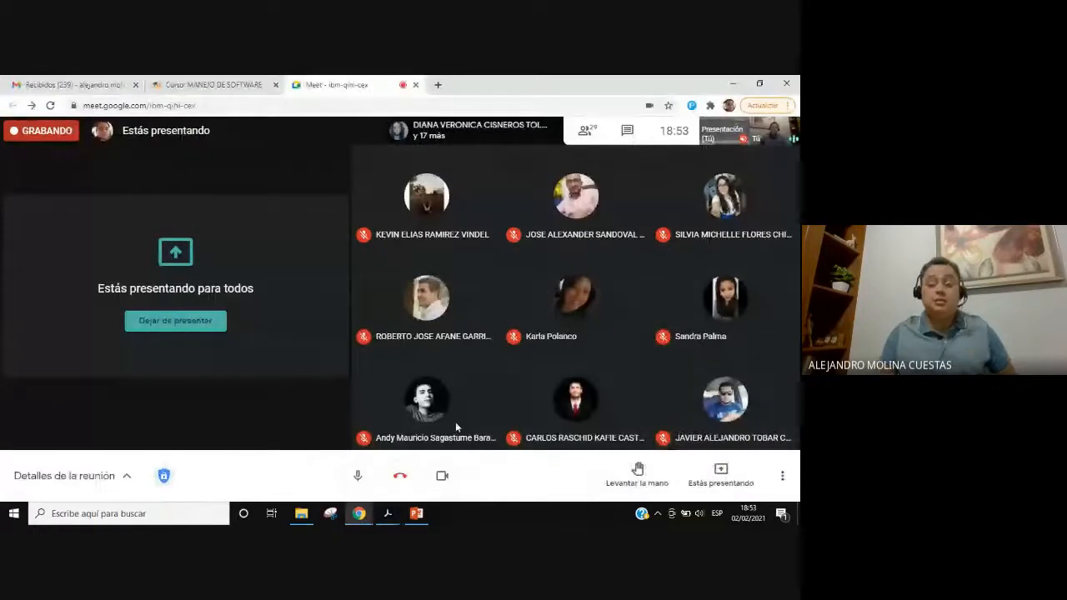
mouse_move(455, 421)
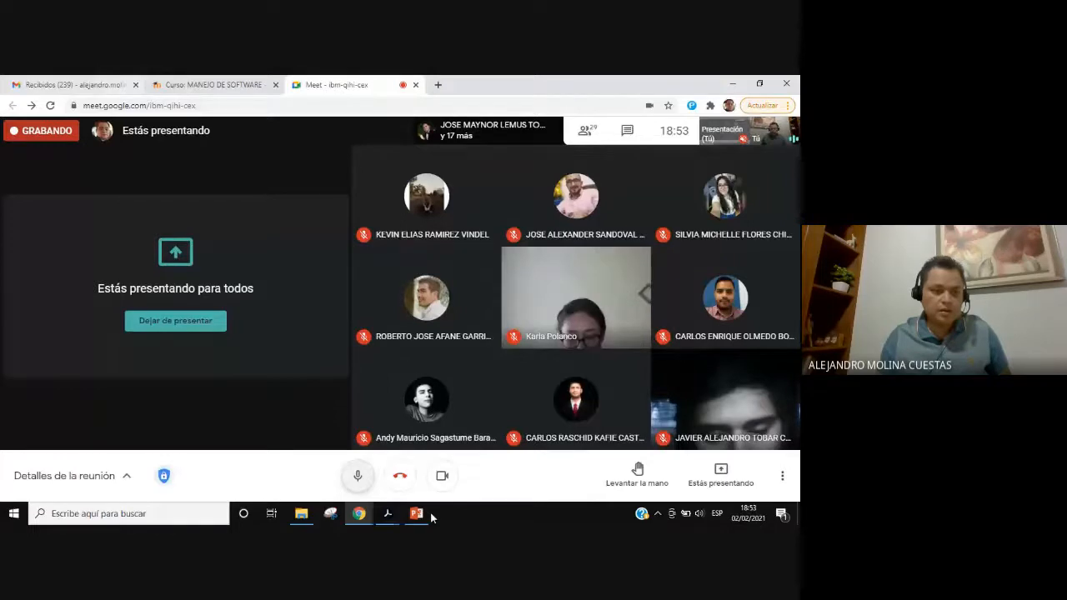
- Open Ejercicio Minitab.docx in Word from the Minitab folder inside Manejo
left_click(302, 514)
left_click(154, 195)
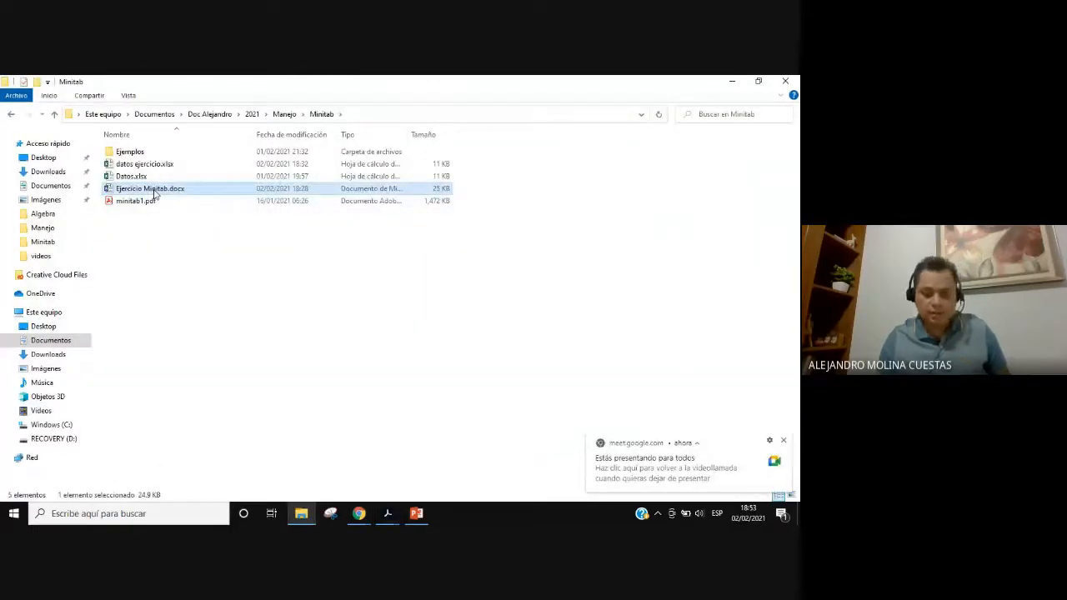
double_click(155, 196)
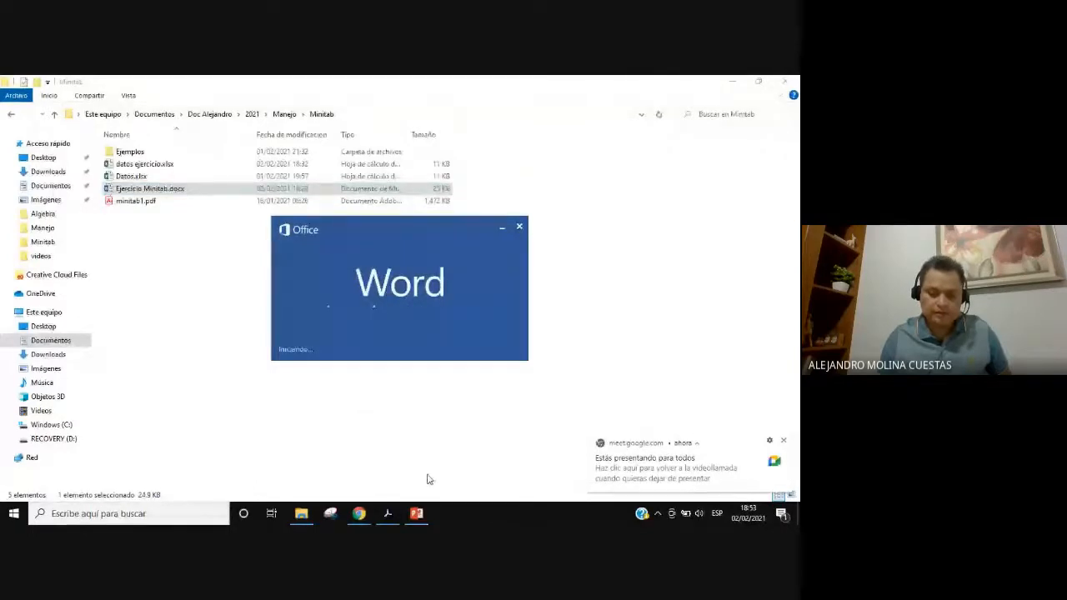
mouse_move(421, 510)
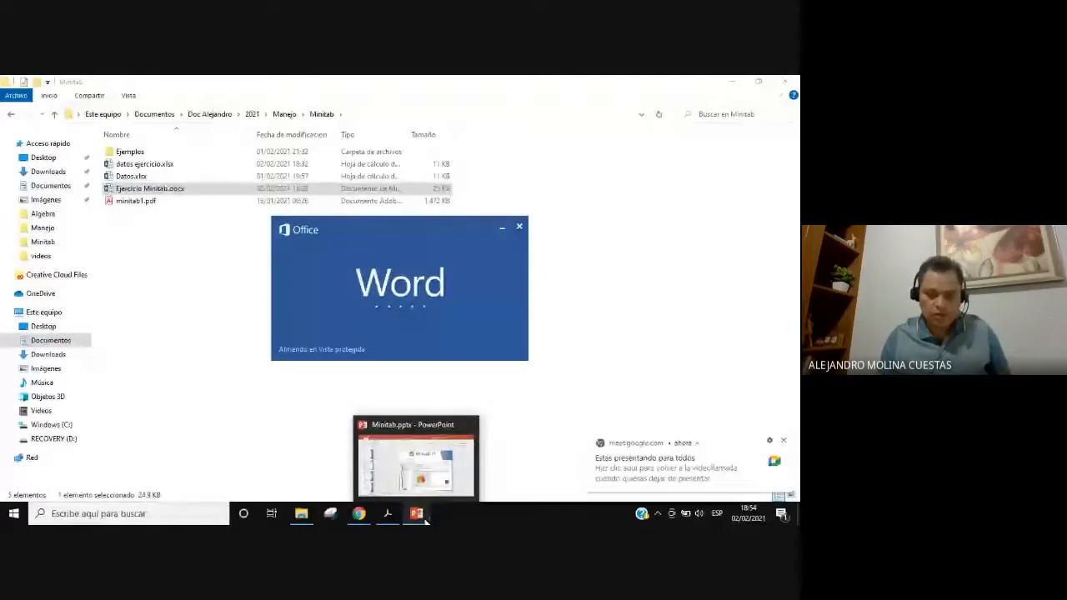
mouse_move(388, 517)
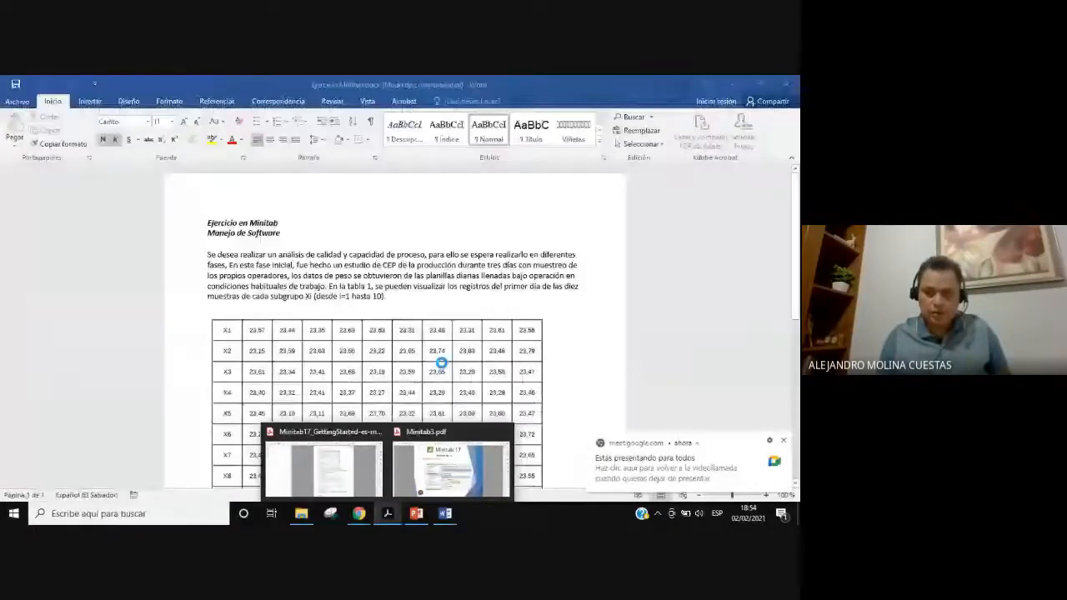
- Minimize Word and PowerPoint to check Minitab's startup, and return to the exercise document in Word
left_click(734, 84)
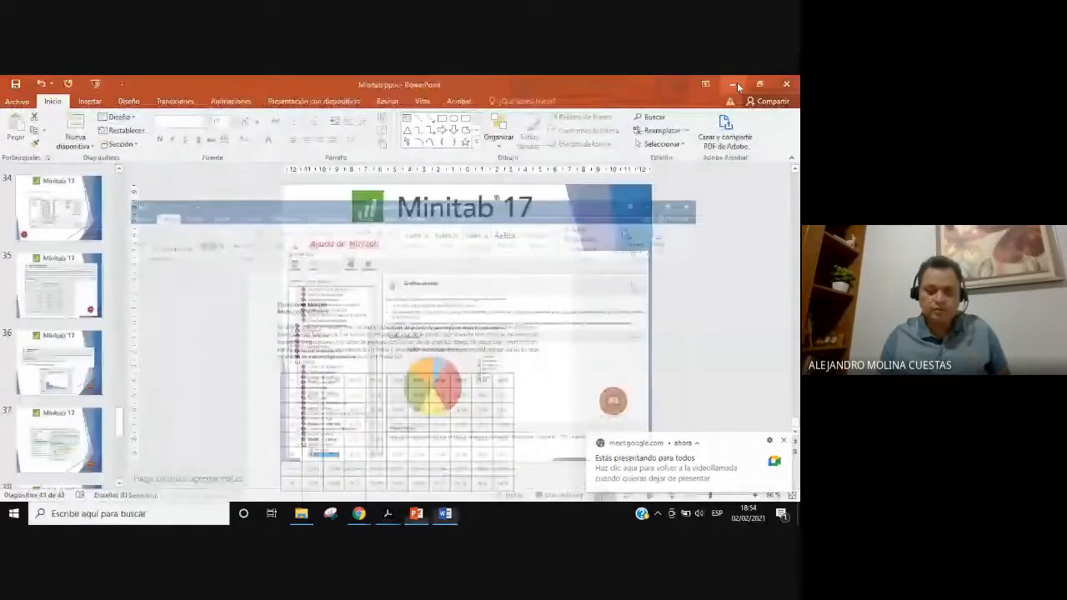
left_click(733, 85)
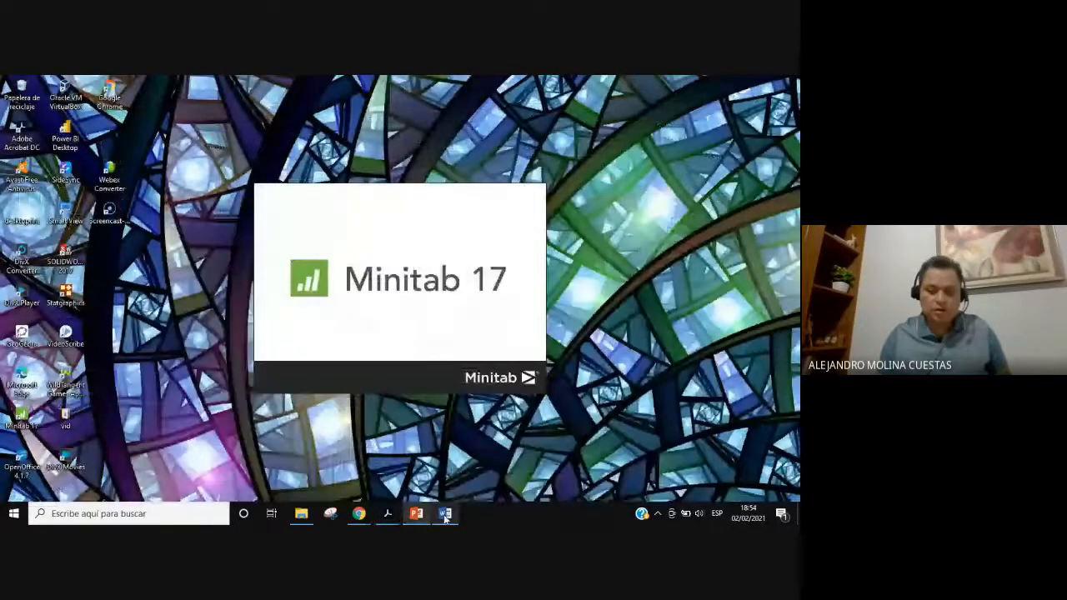
left_click(445, 514)
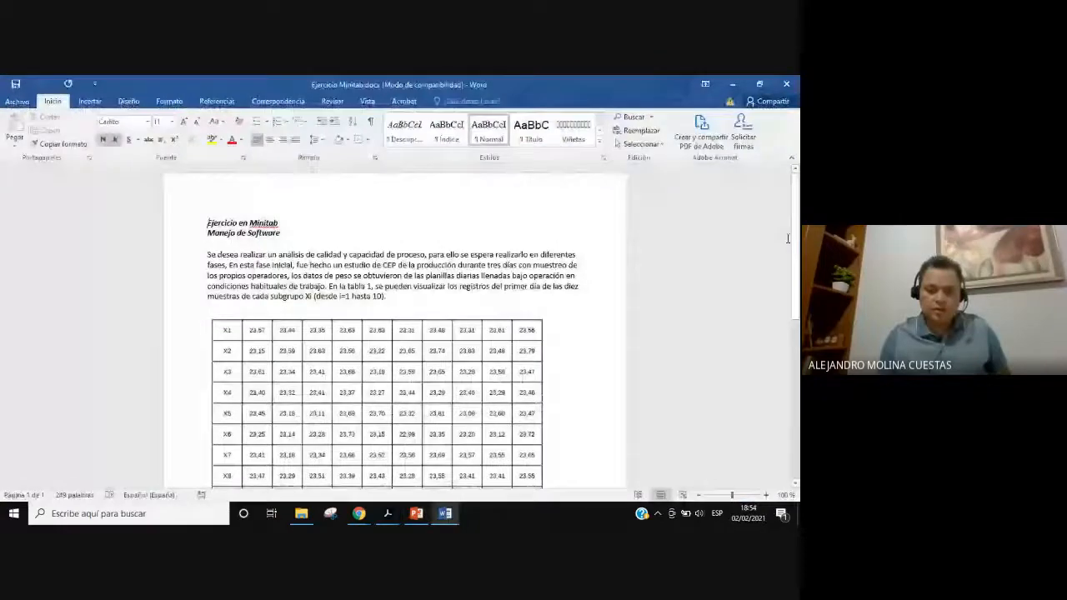
- Skim the whole exercise and select its introductory paragraph through "condiciones habituales de trabajo" while reading it
scroll(495, 325, "down", 8)
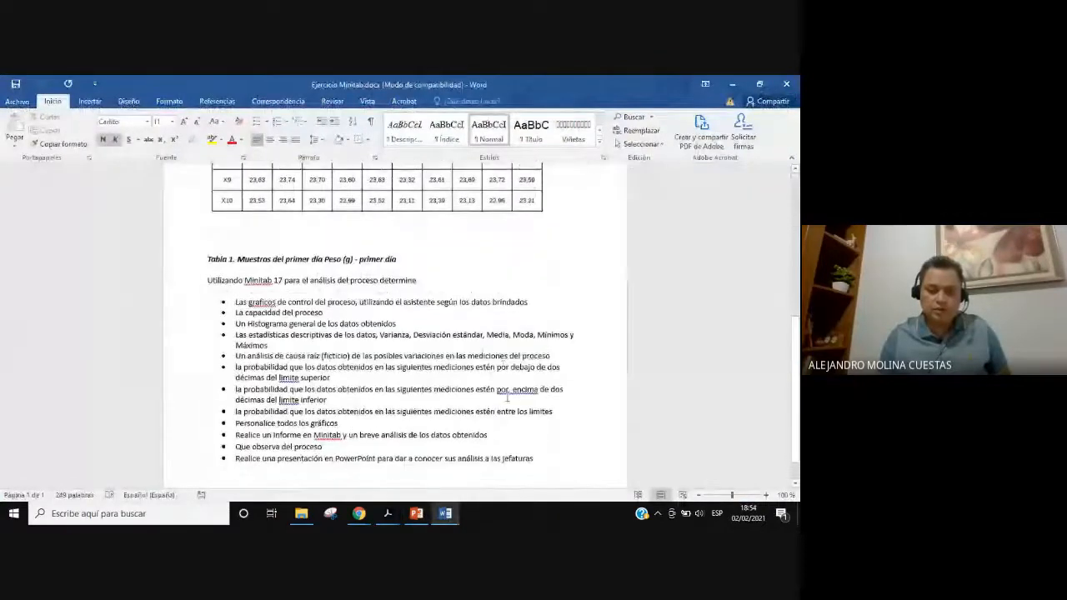
scroll(510, 380, "up", 6)
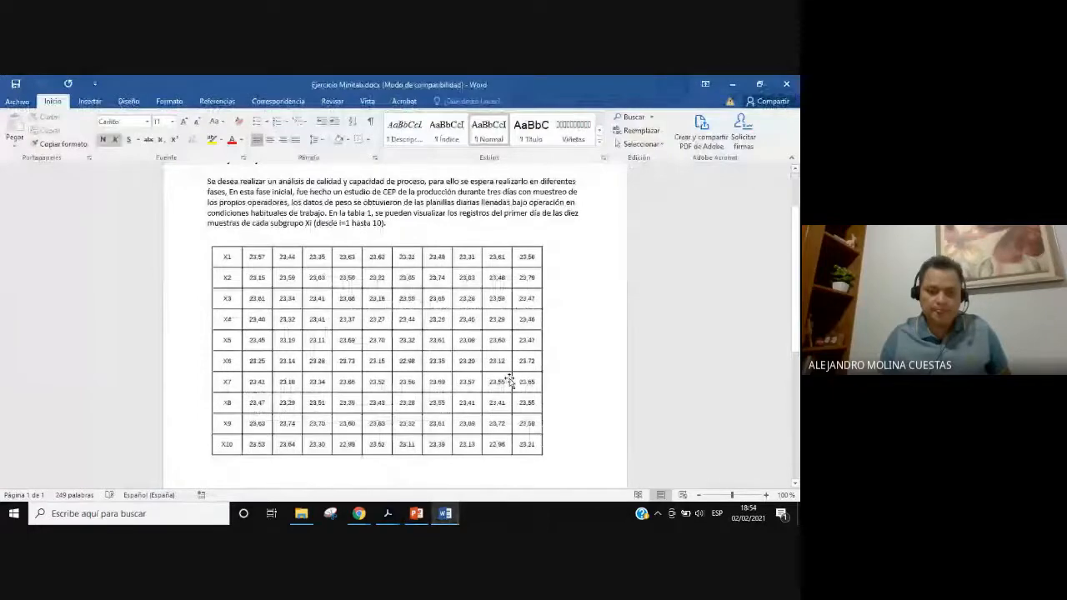
scroll(510, 382, "up", 2)
left_click_drag(206, 254, 397, 265)
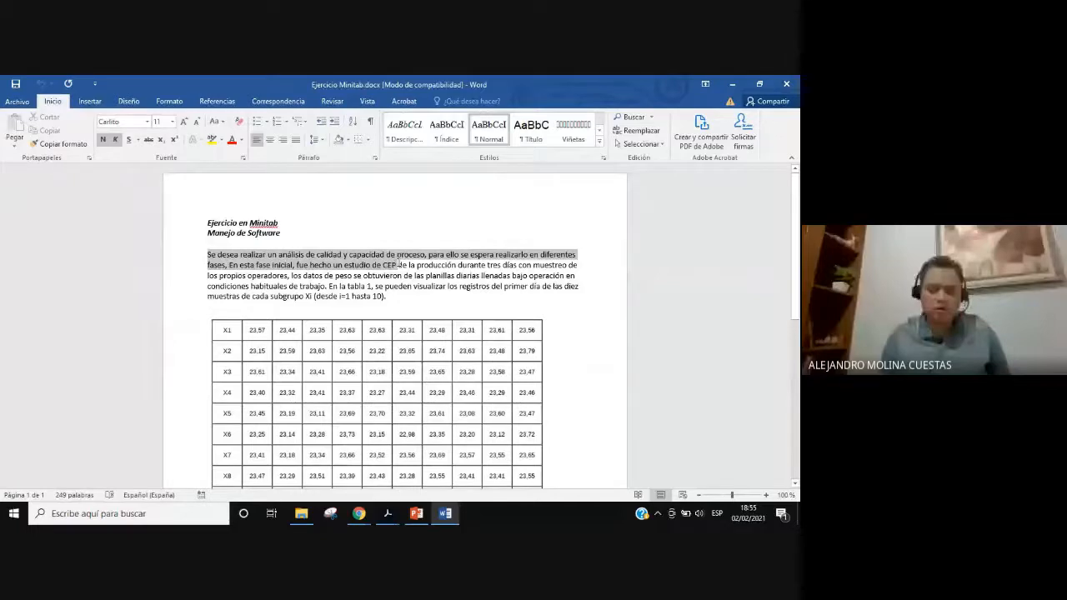
left_click_drag(399, 263, 327, 286)
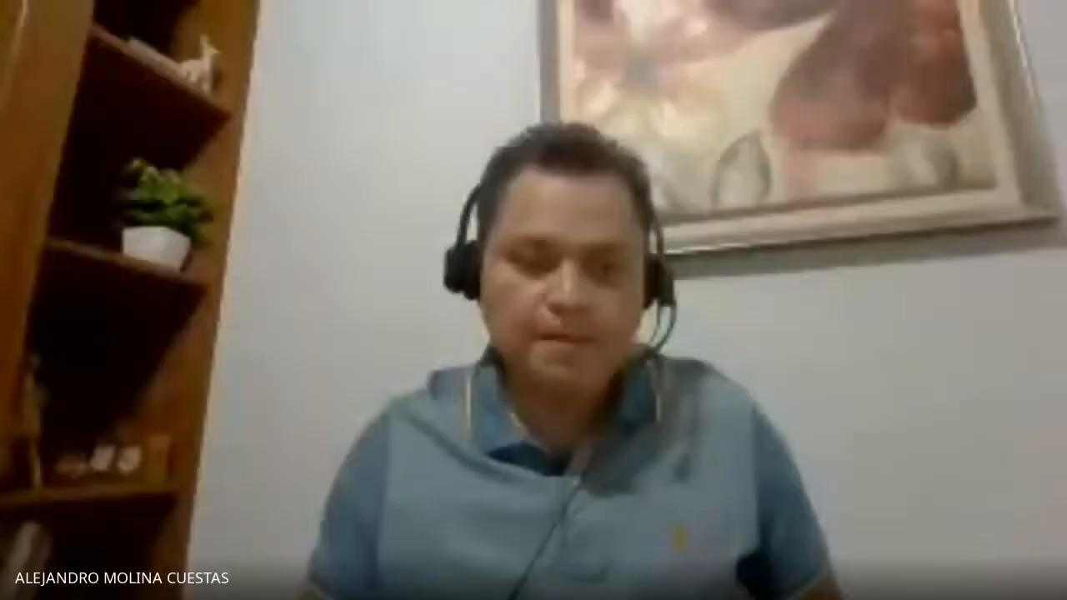
- Examine the table of sample weights for subgroups X1 to X10 and deselect the introductory text
scroll(345, 286, "down", 1)
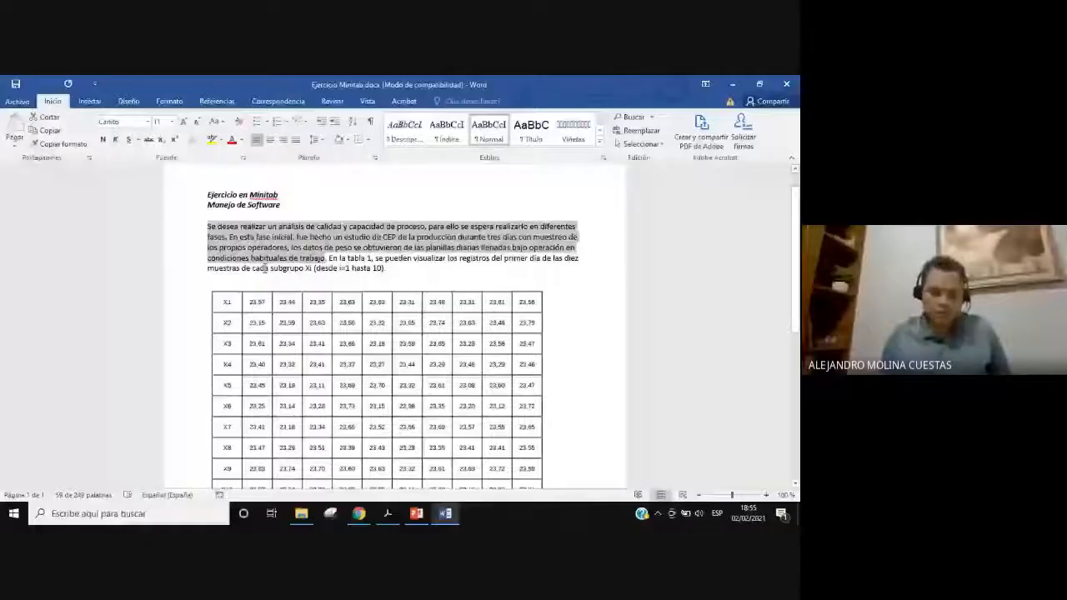
scroll(466, 410, "down", 3)
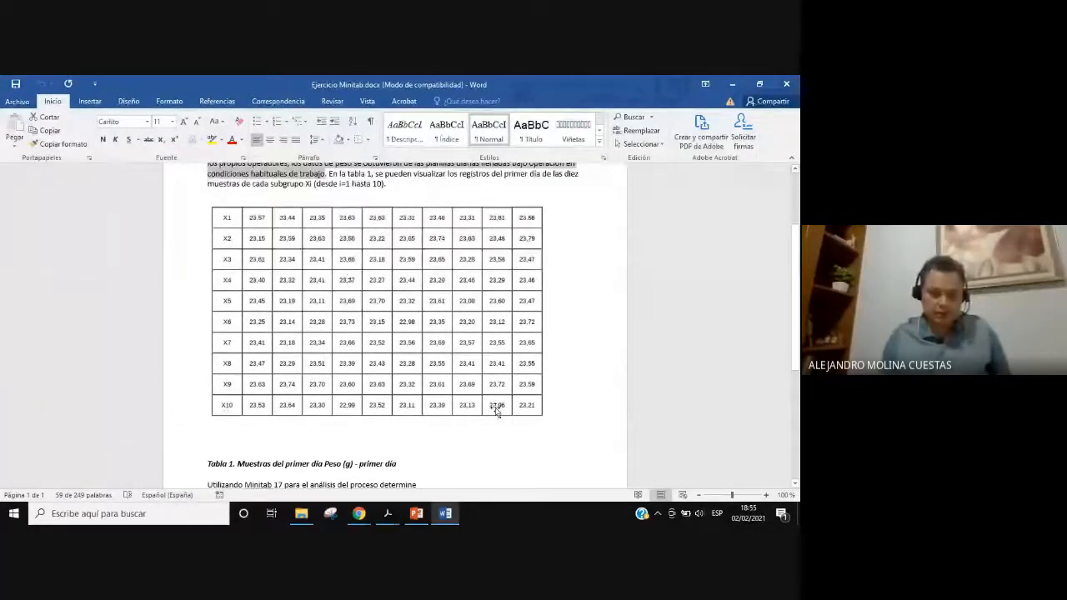
scroll(467, 367, "up", 3)
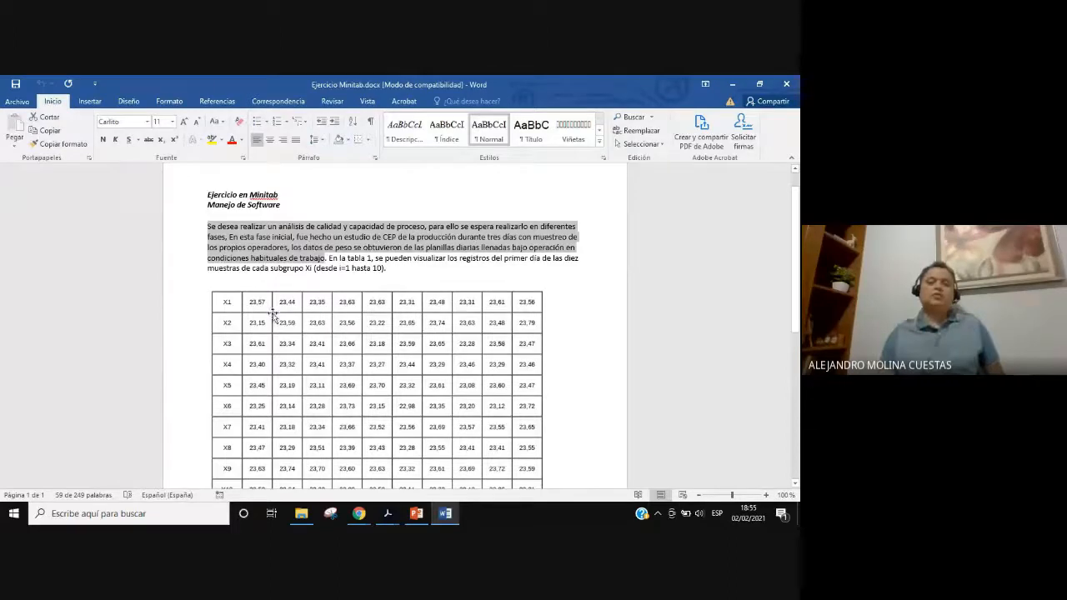
scroll(438, 364, "down", 1)
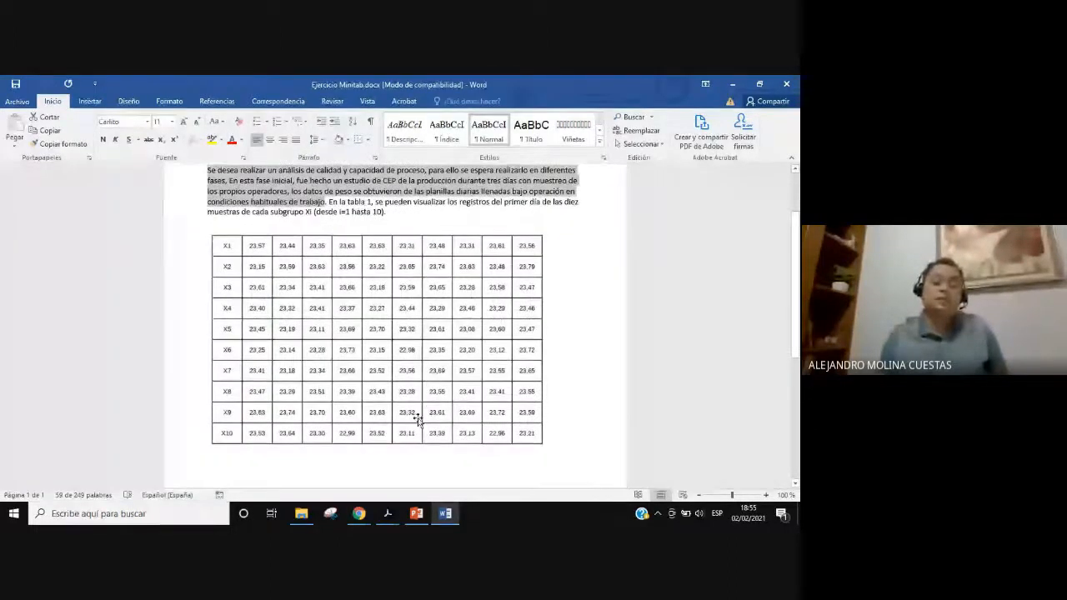
scroll(419, 419, "up", 2)
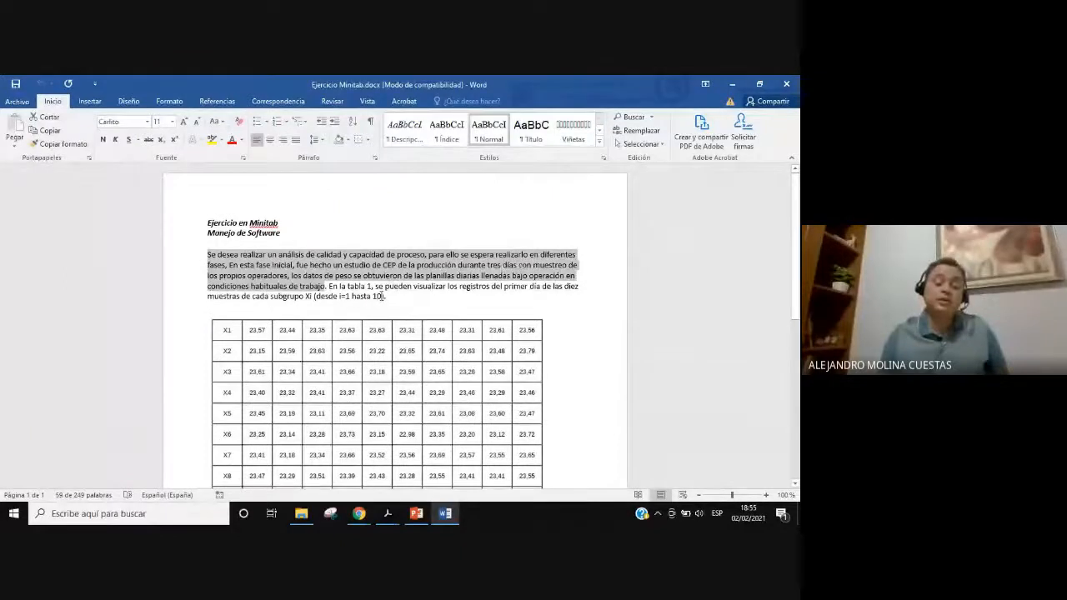
left_click(532, 327)
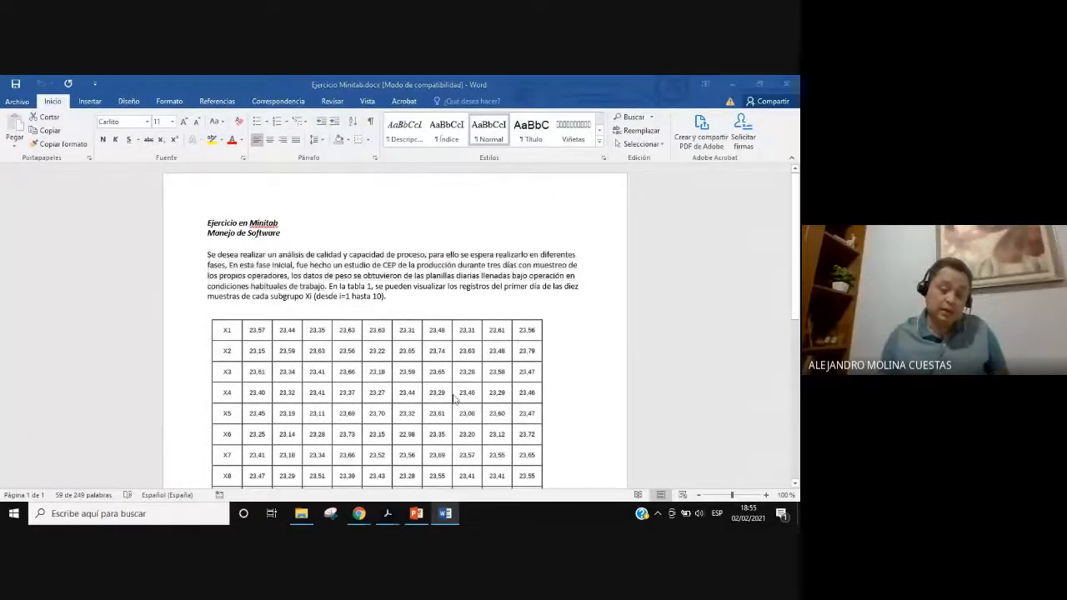
- Return to the Word exercise and highlight the table caption "Tabla 1. Muestras del primer día Peso (g) - primer día" while reviewing the table
scroll(439, 392, "down", 4)
scroll(439, 392, "down", 4)
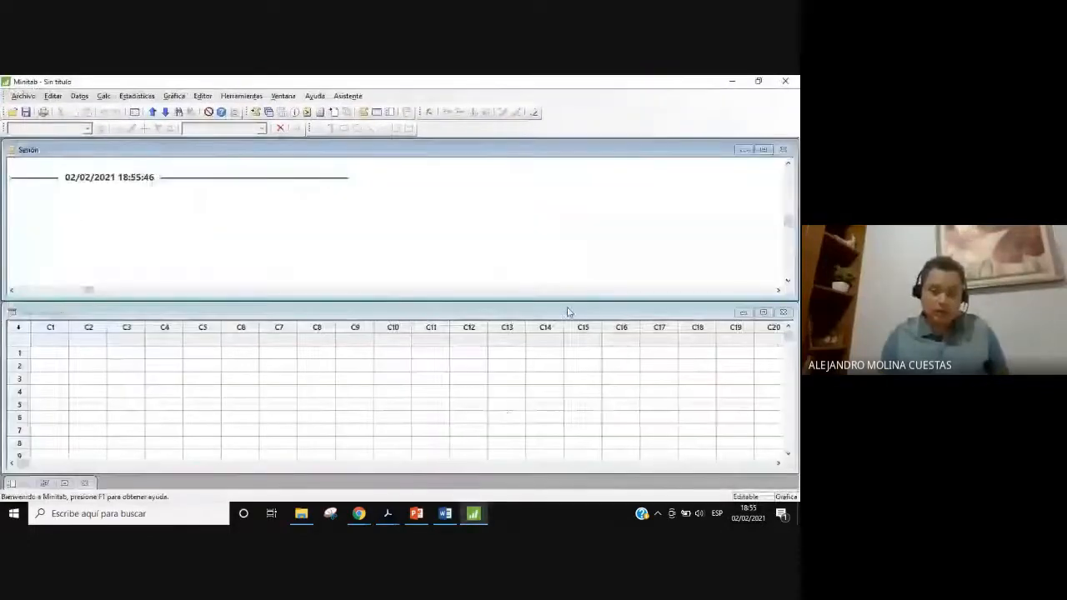
left_click(445, 514)
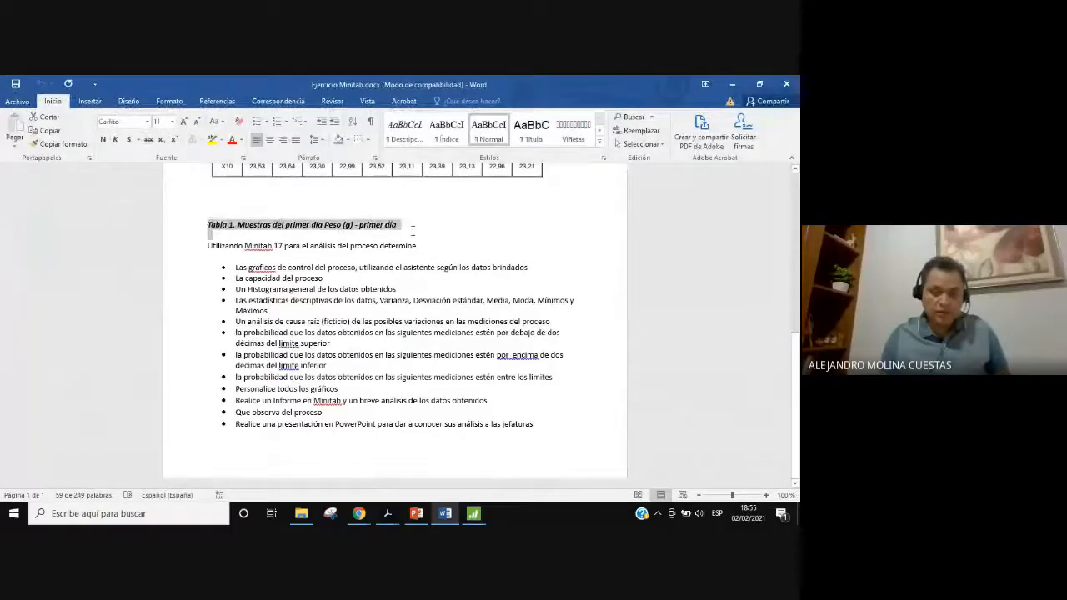
left_click_drag(208, 224, 403, 233)
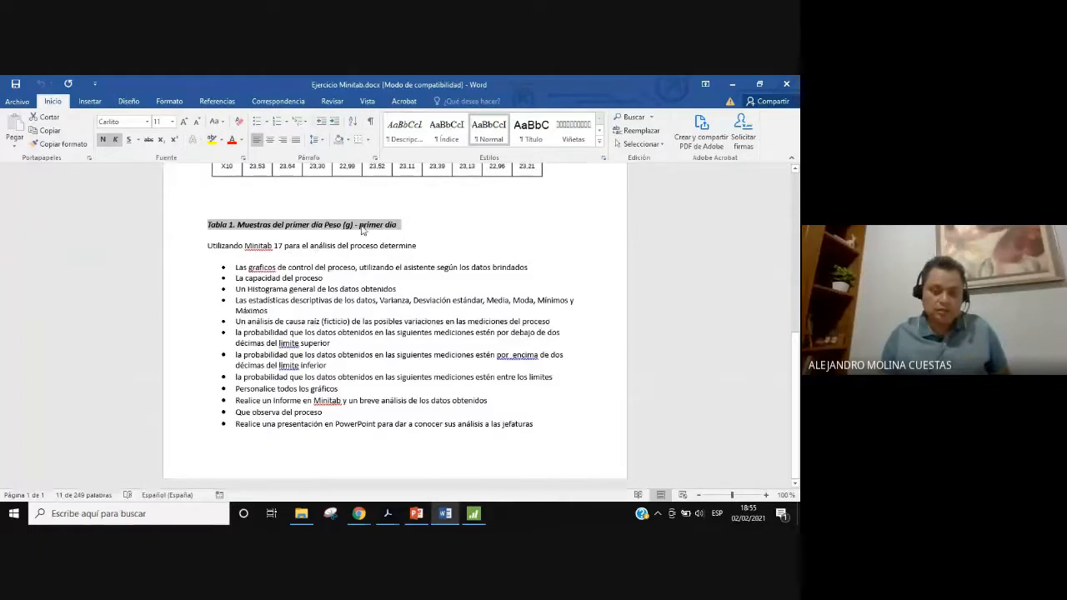
scroll(482, 357, "up", 3)
scroll(481, 353, "down", 2)
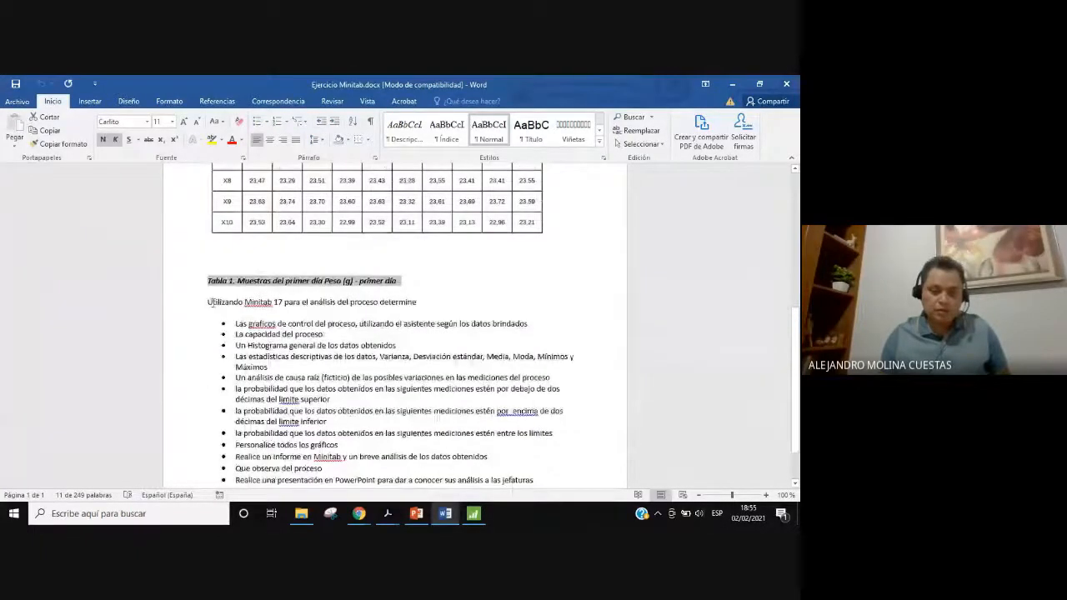
- Read the task instruction "Utilizando Minitab 17 para el análisis del proceso determine" and its bulleted list, selecting each passage
left_click_drag(210, 302, 443, 315)
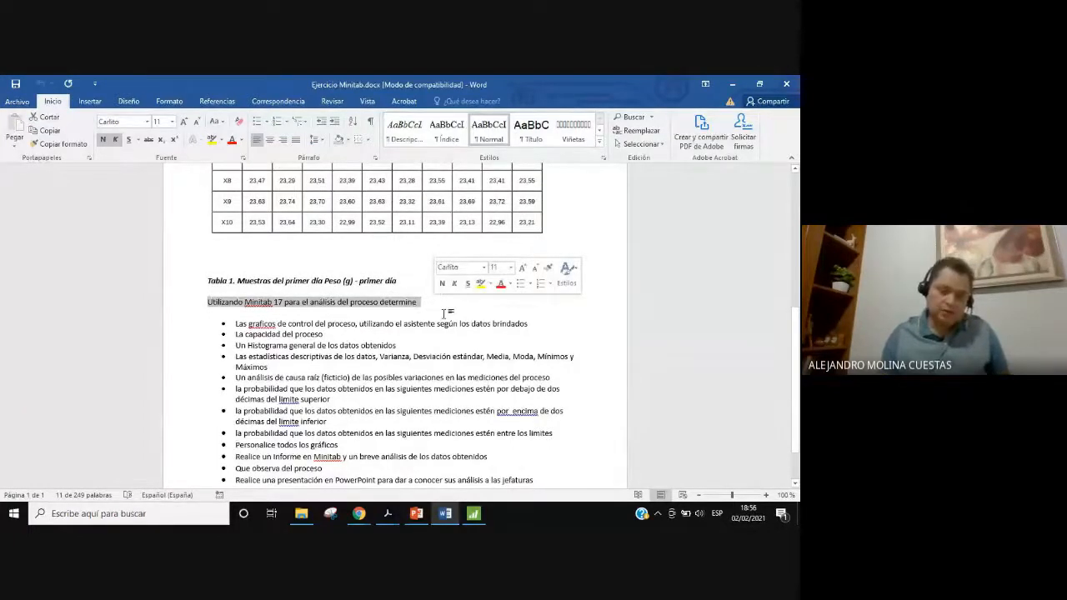
scroll(296, 277, "down", 1)
left_click_drag(235, 267, 534, 424)
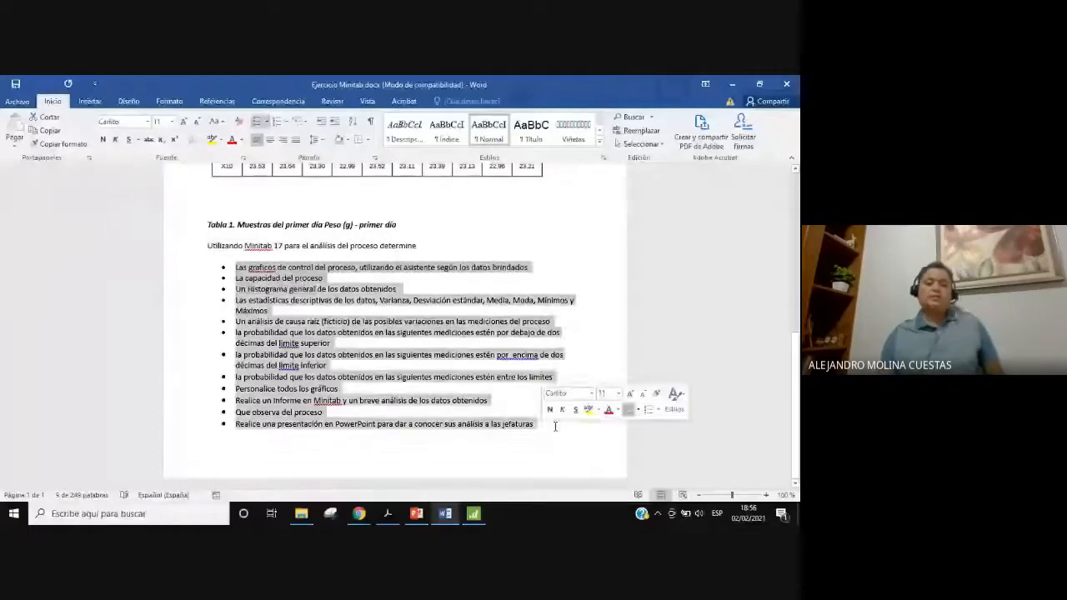
left_click(533, 423)
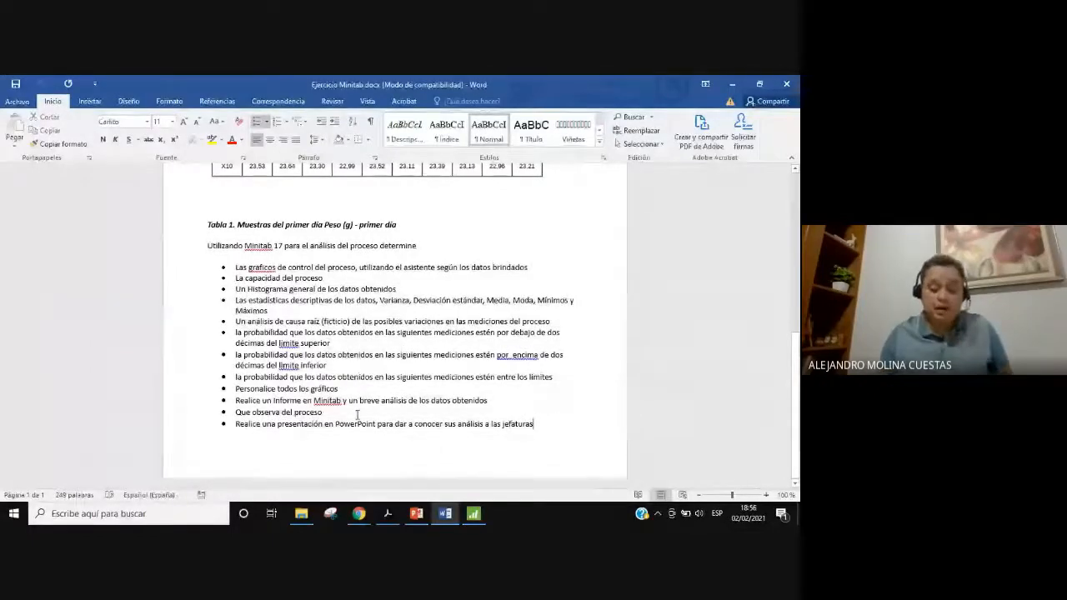
- Switch to Minitab, and from there to Minitab3.pdf in Acrobat to review the Práctica No. 3 cause-and-effect slide
left_click(469, 513)
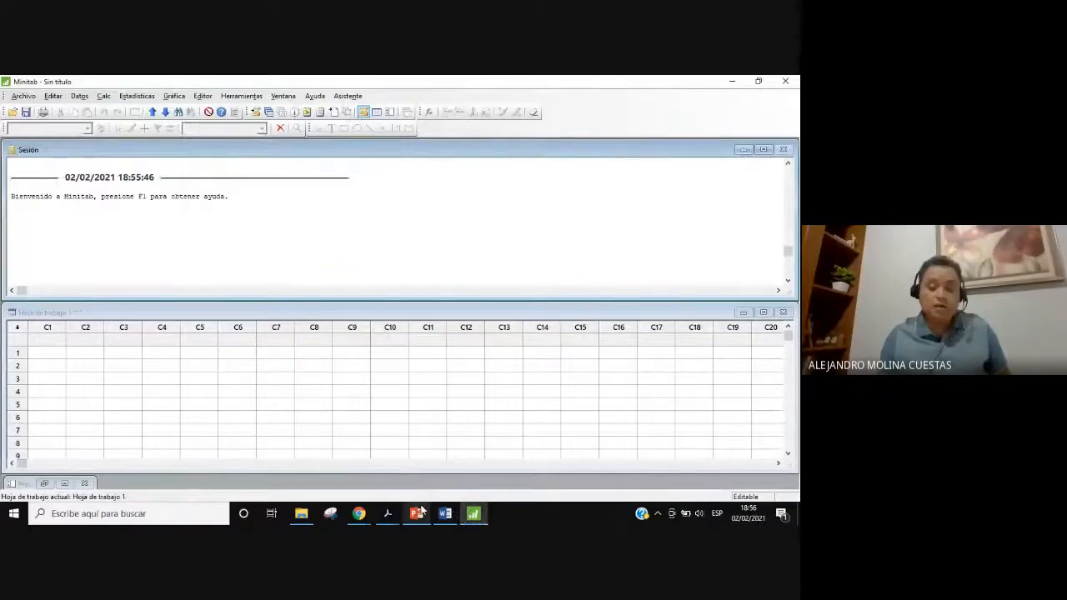
mouse_move(422, 519)
mouse_move(388, 515)
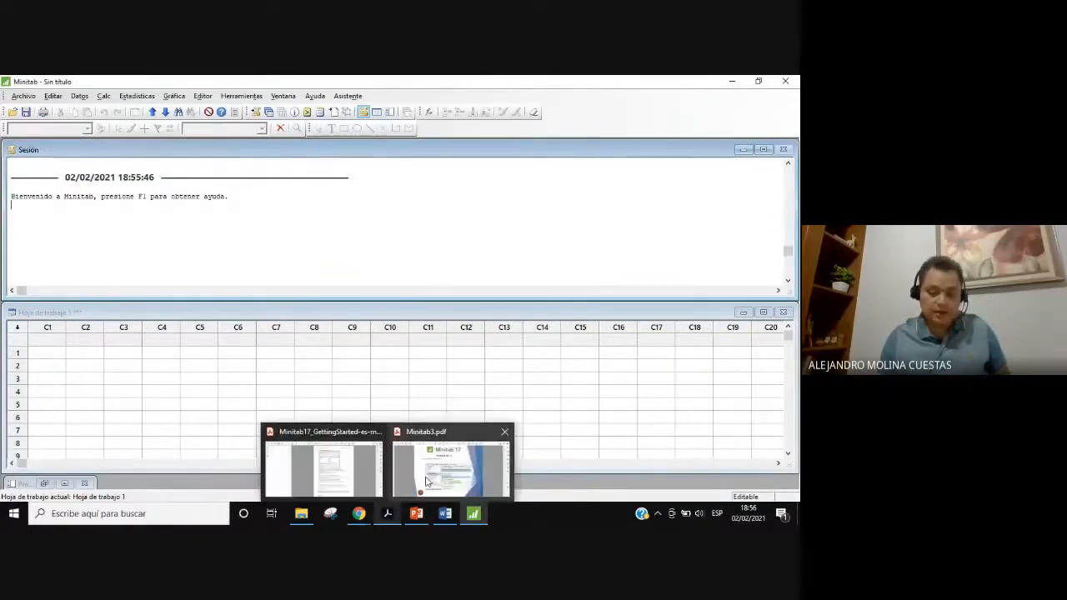
left_click(427, 482)
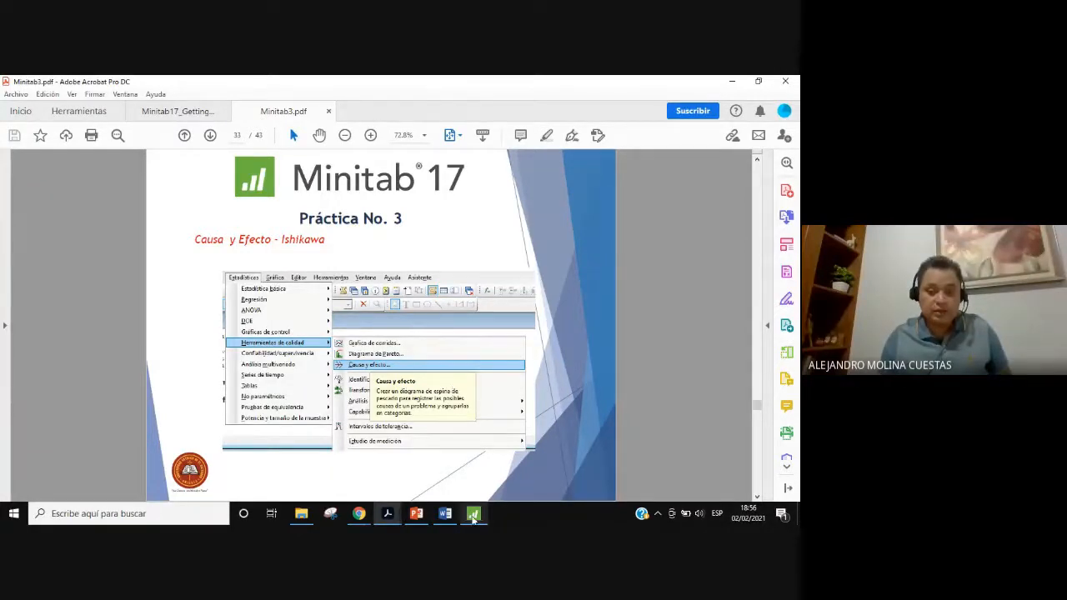
- Switch to Minitab and examine the Causa y efecto diagram settings with their branches and labels, closing them without creating a diagram
left_click(474, 513)
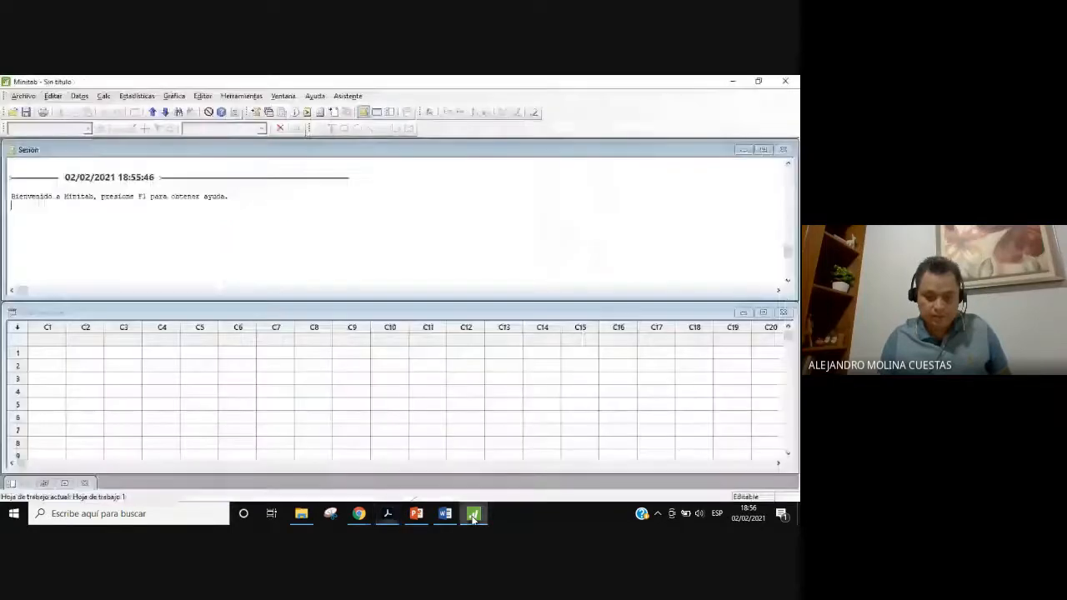
left_click(135, 97)
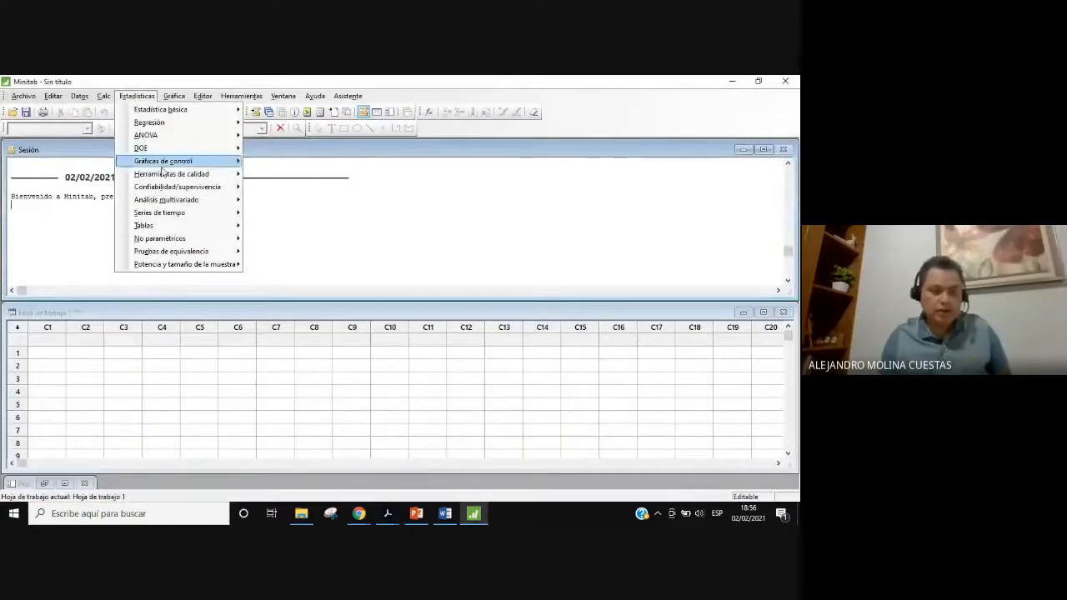
mouse_move(165, 178)
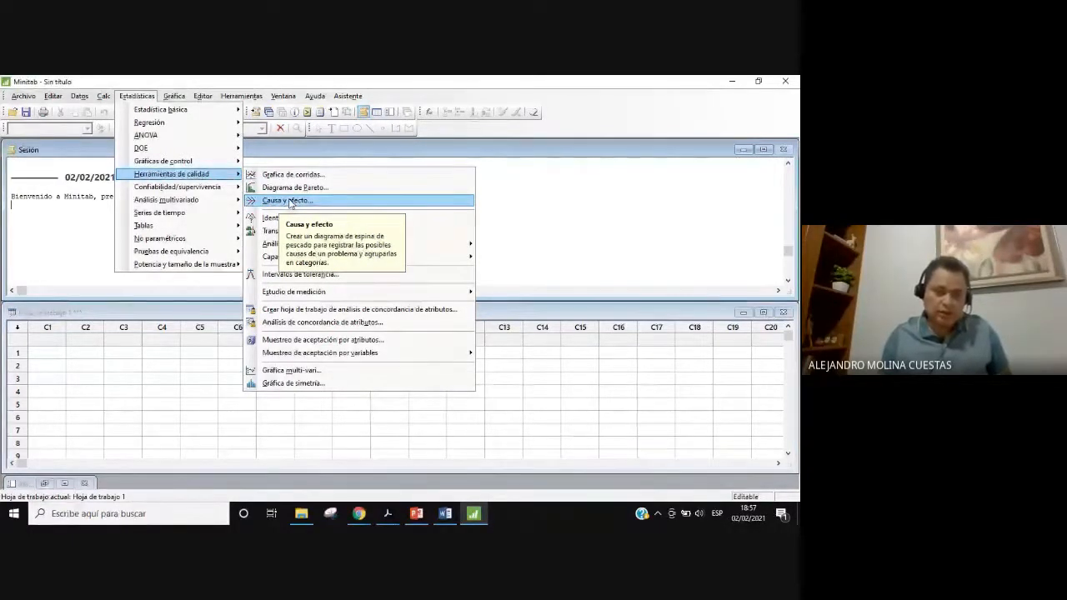
left_click(288, 201)
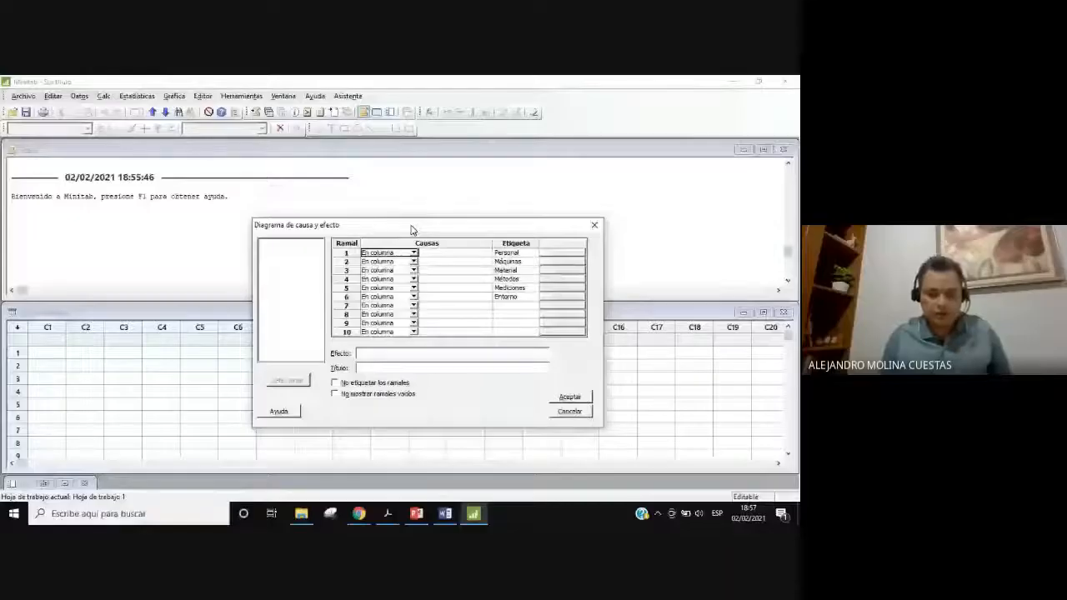
left_click_drag(411, 230, 457, 195)
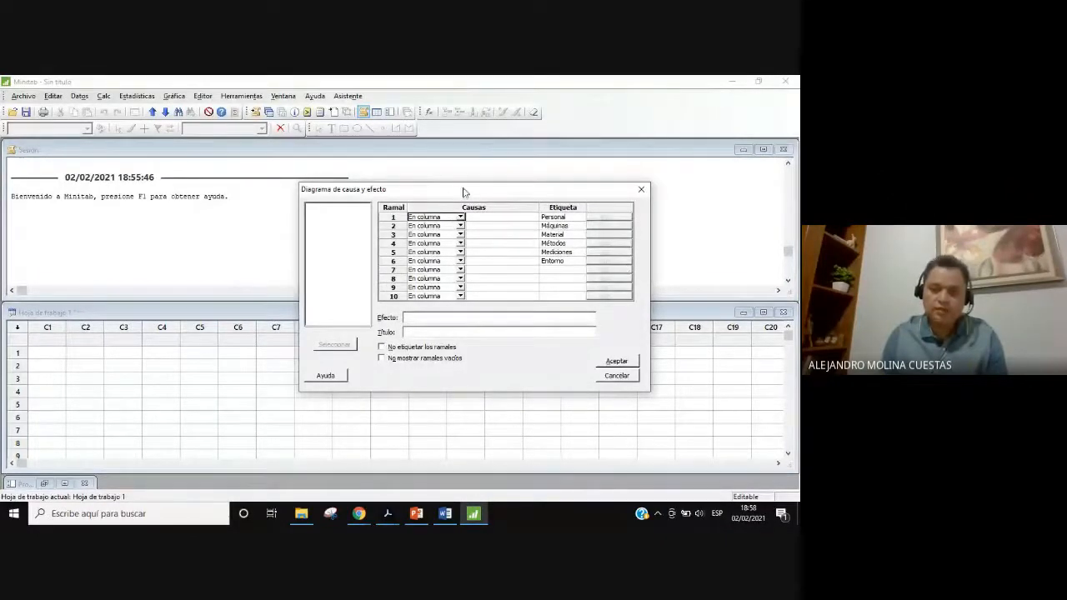
left_click_drag(465, 190, 517, 187)
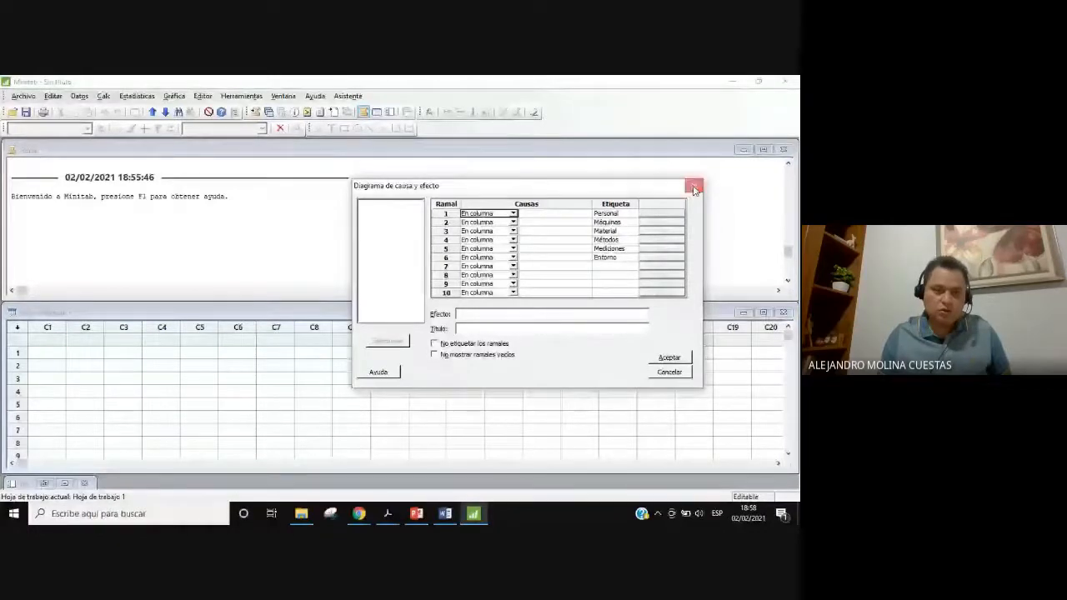
left_click(693, 186)
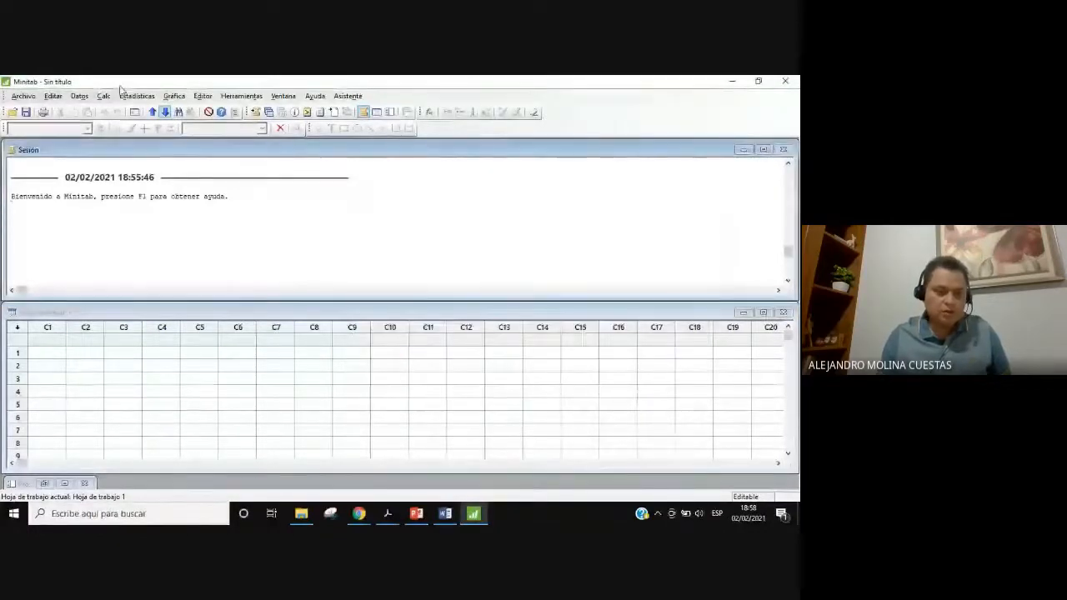
- Browse Minitab's Datos de muestra folder and its Introducción subfolder for a worksheet to open
left_click(23, 96)
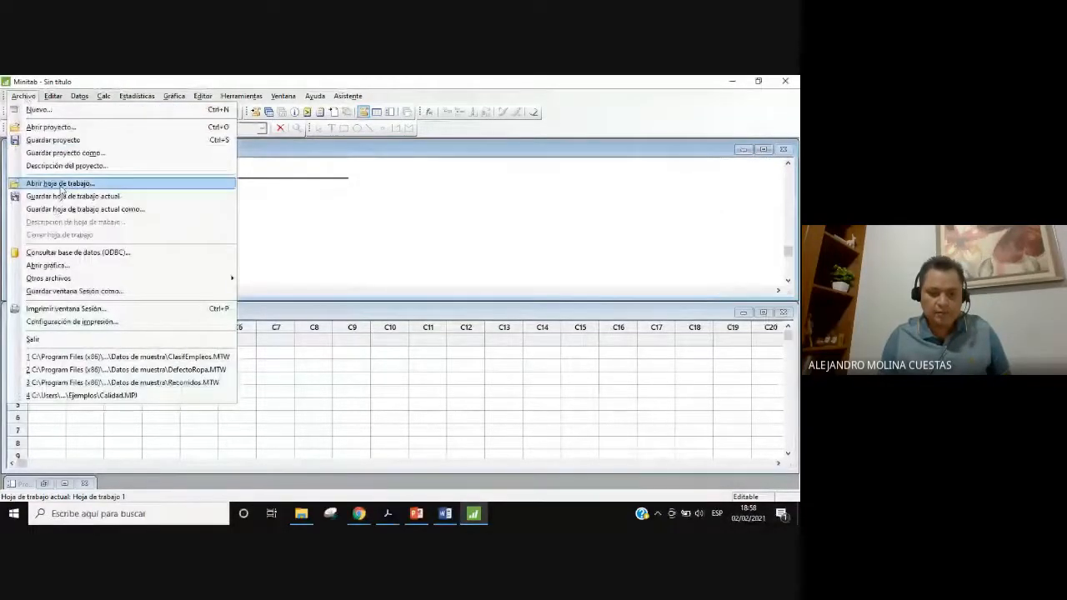
left_click(60, 185)
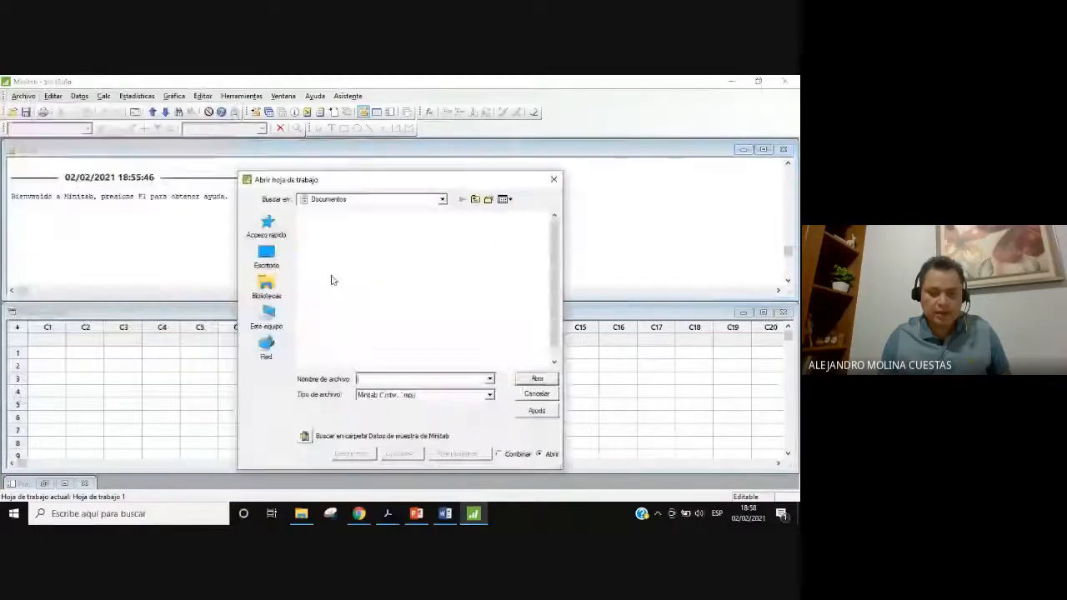
left_click(305, 437)
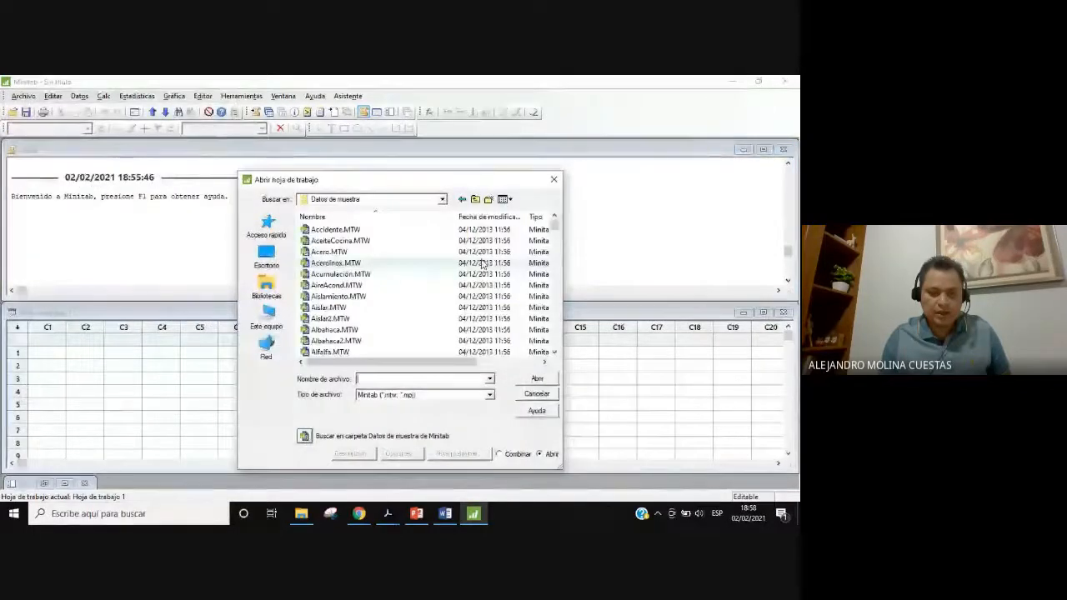
left_click_drag(556, 226, 379, 236)
double_click(333, 233)
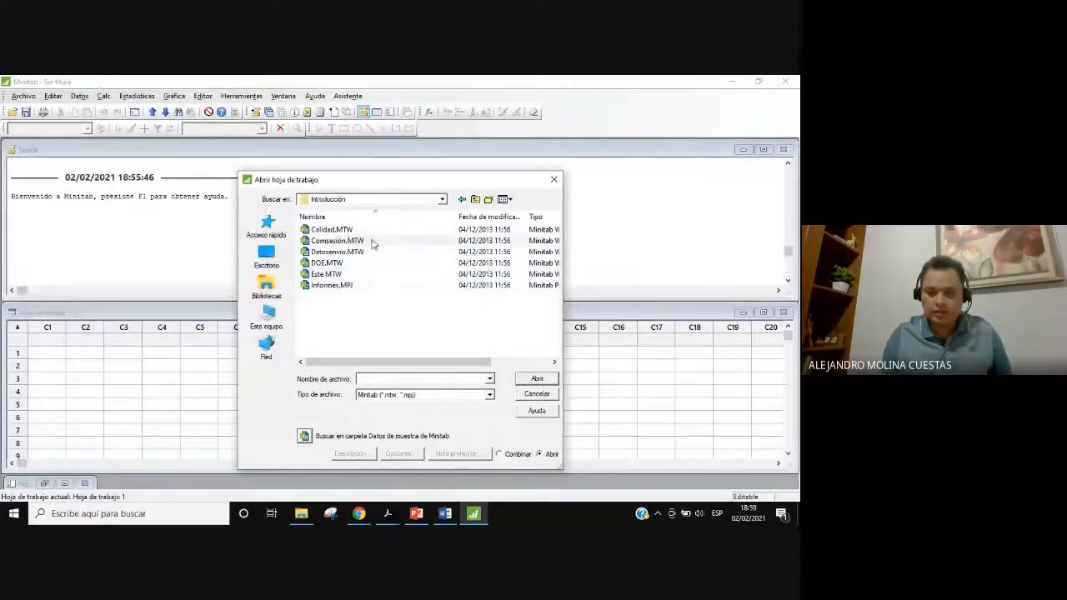
left_click(475, 199)
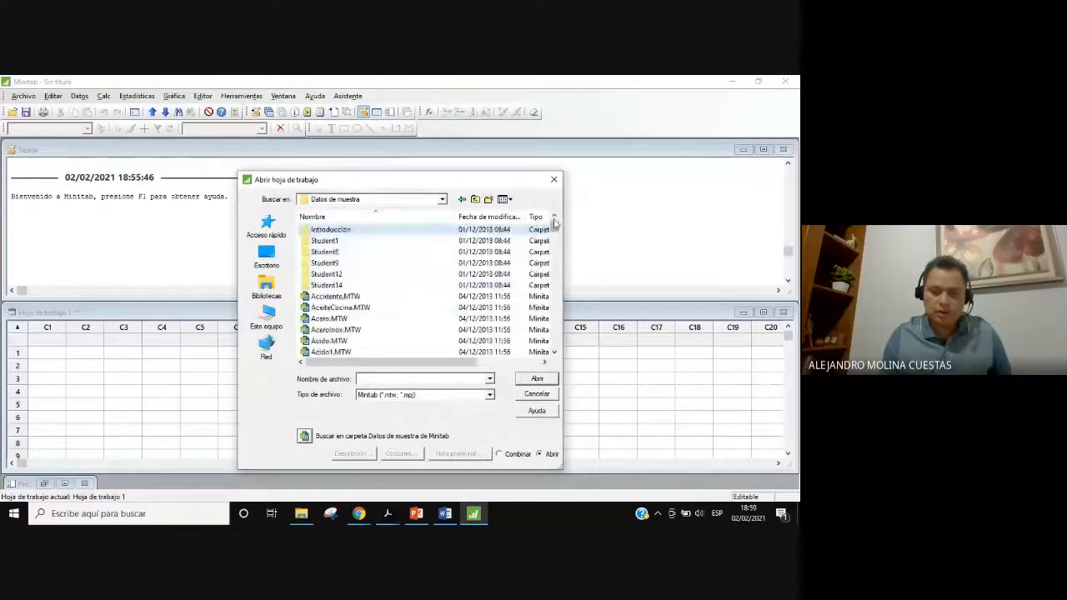
- Look through the Student1 folder and the full Datos de muestra worksheet list, closing the file browser without opening anything
double_click(334, 246)
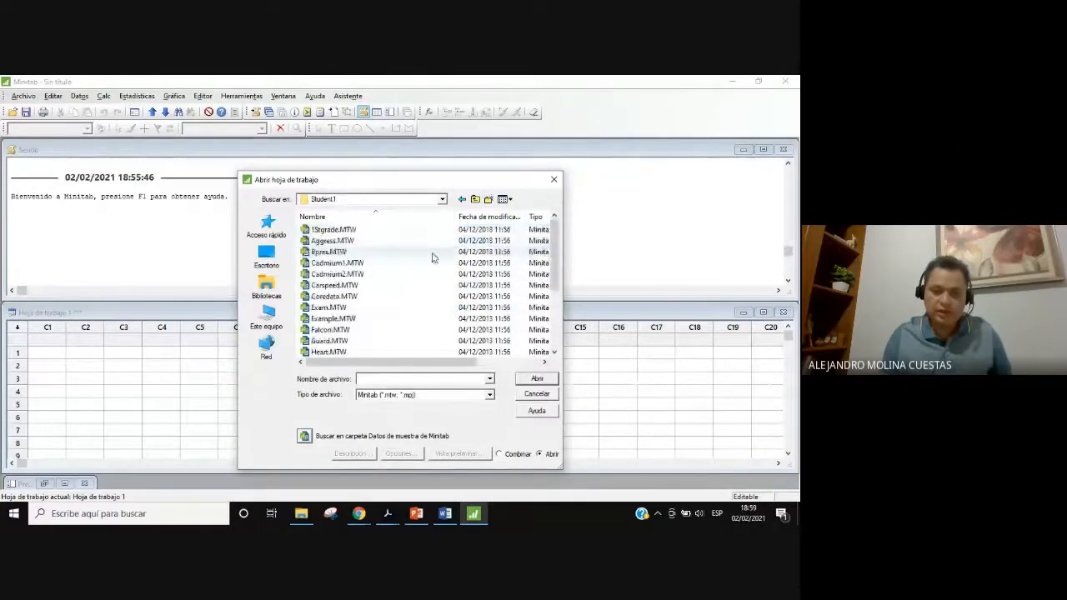
scroll(419, 268, "down", 3)
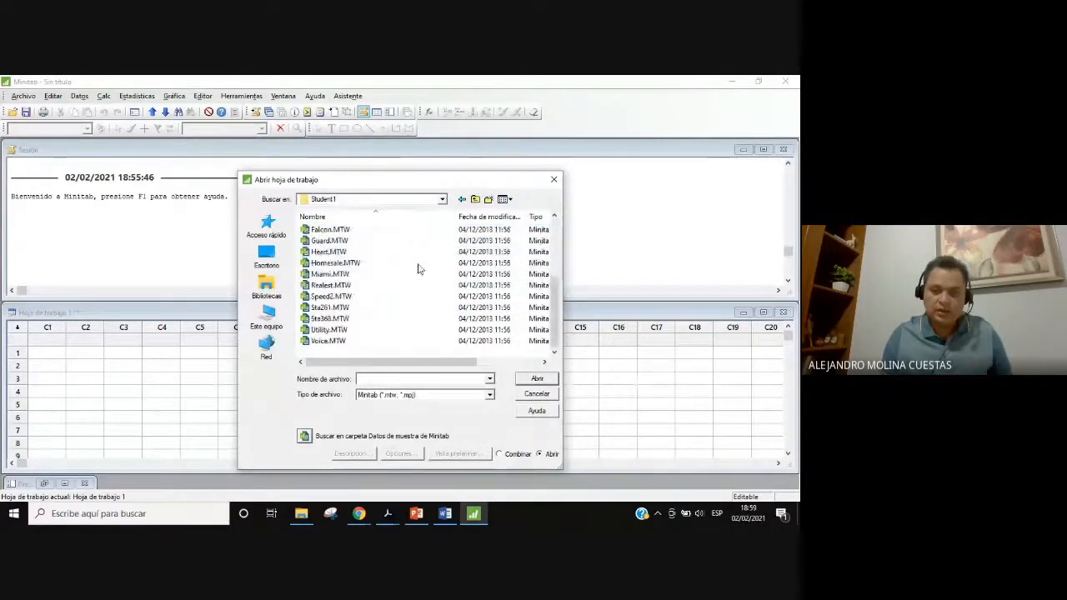
key("BackSpace")
key("BackSpace")
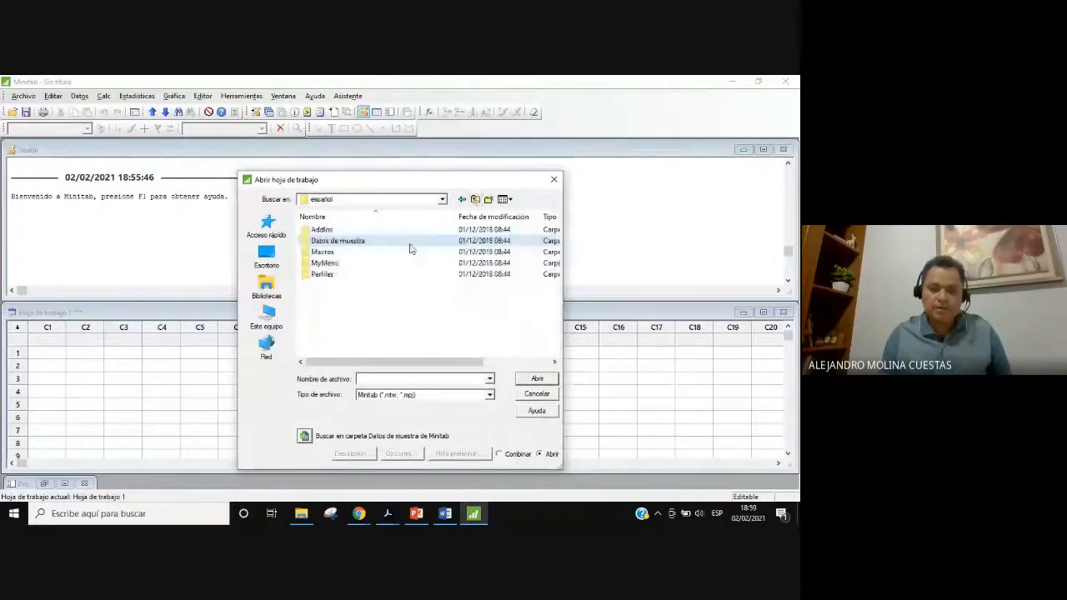
double_click(346, 246)
scroll(349, 308, "down", 4)
scroll(335, 267, "down", 1)
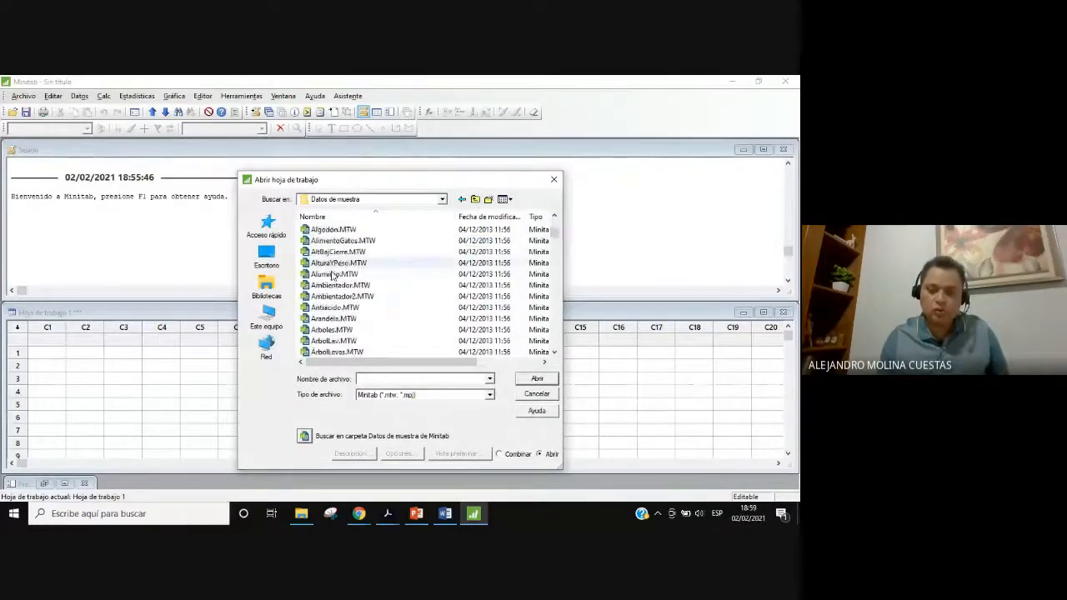
scroll(332, 275, "down", 6)
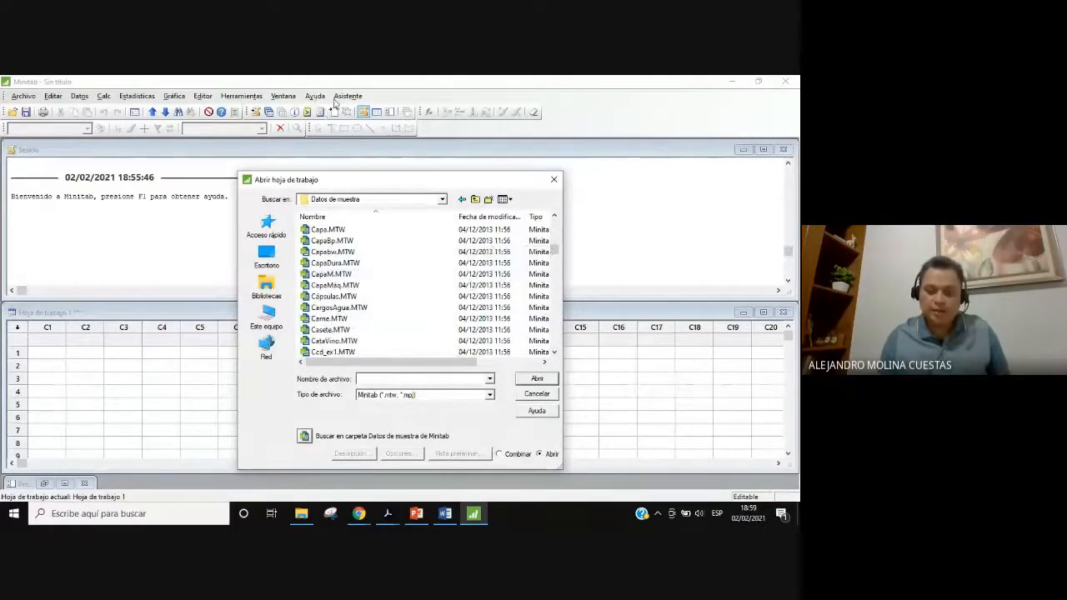
left_click_drag(557, 252, 559, 344)
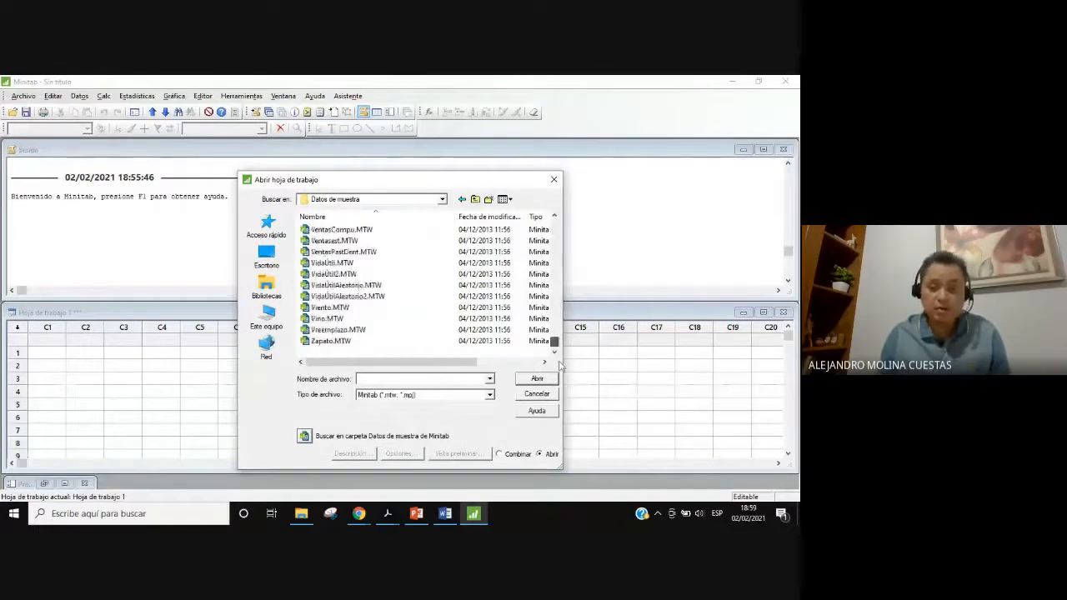
left_click(556, 185)
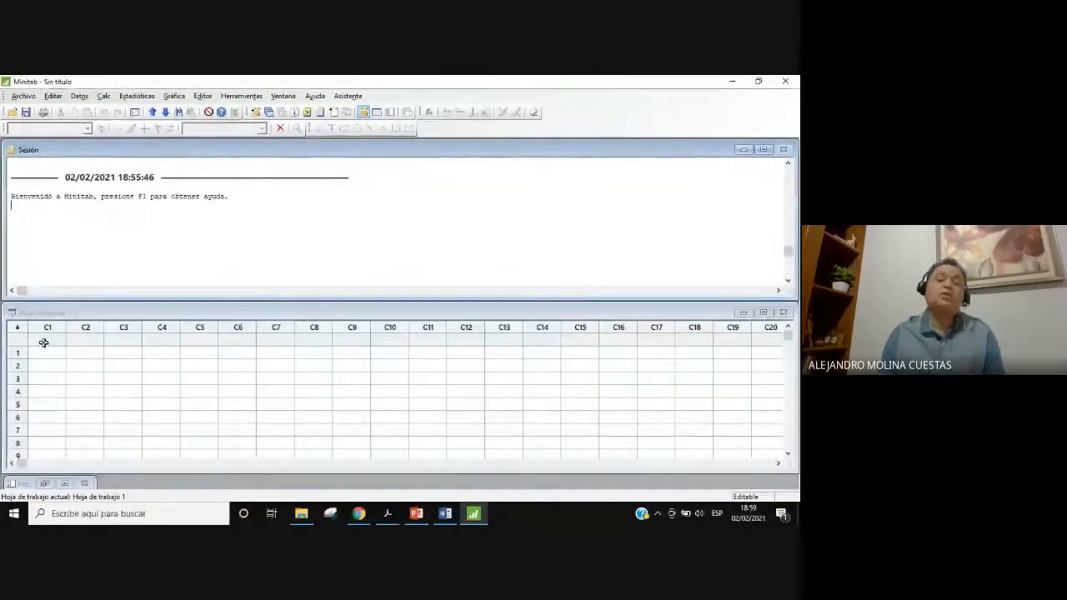
- Name worksheet columns C1 to C3 MAQUINARIA, METODOS and MEDIO AMBIENTE
left_click(43, 341)
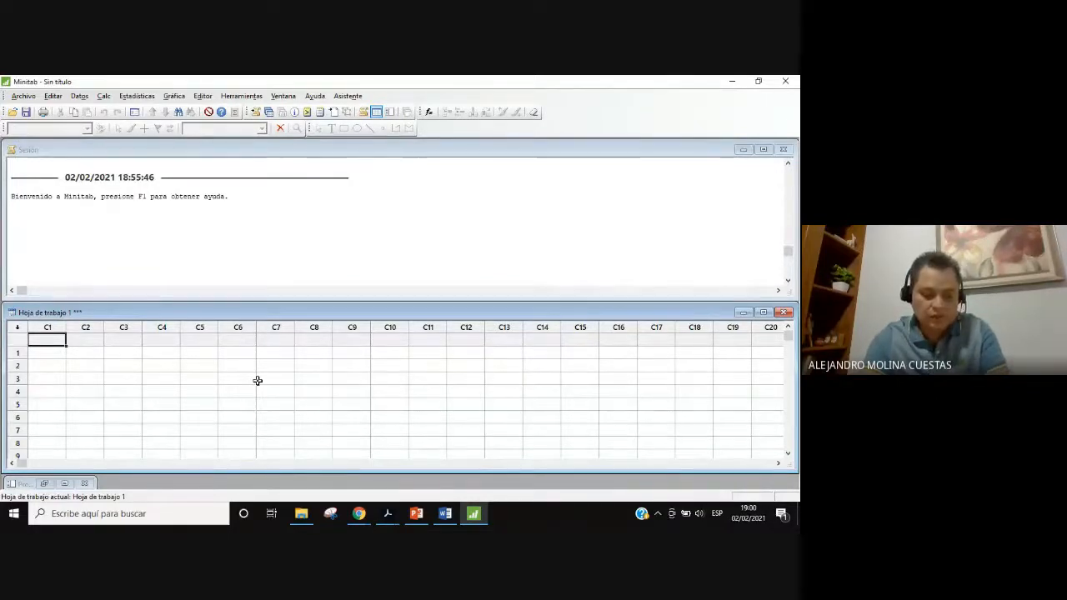
type("MAQUINARIA")
key("Tab")
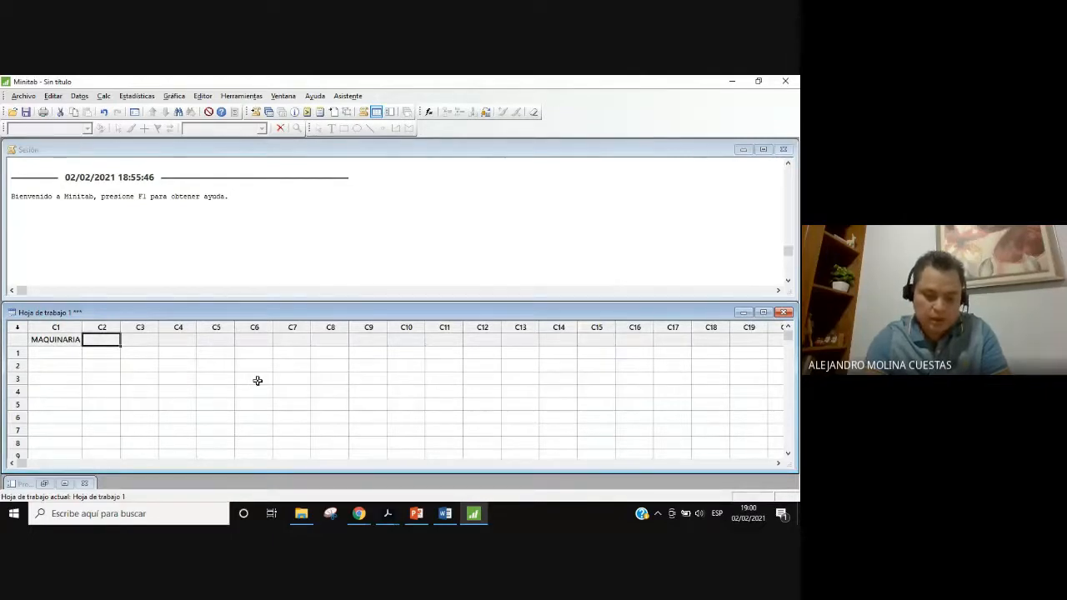
type("METODOS")
key("Tab")
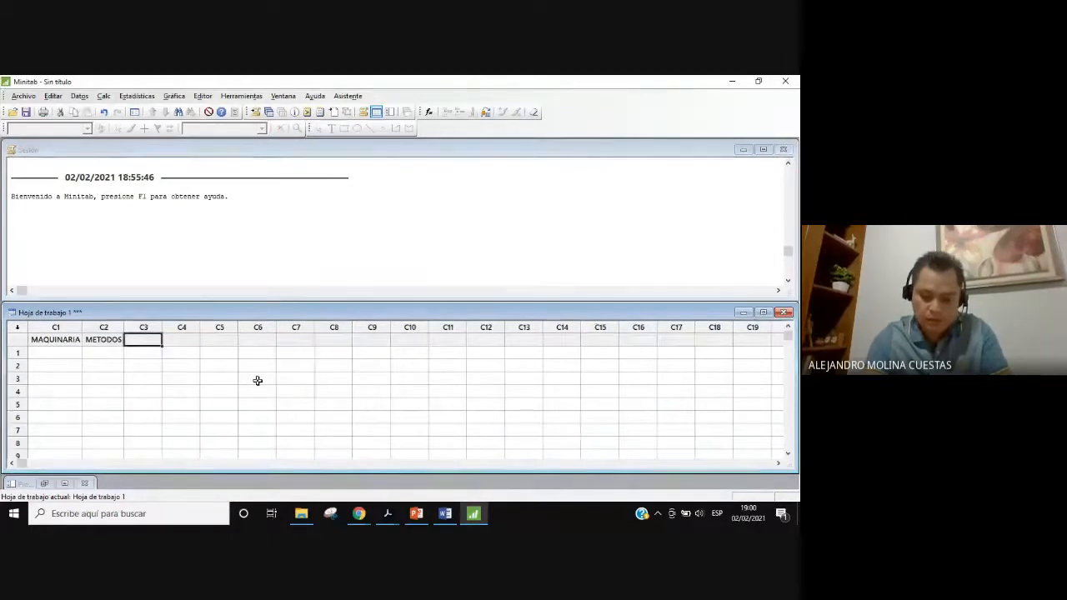
type("MEDIO AMBIENTE")
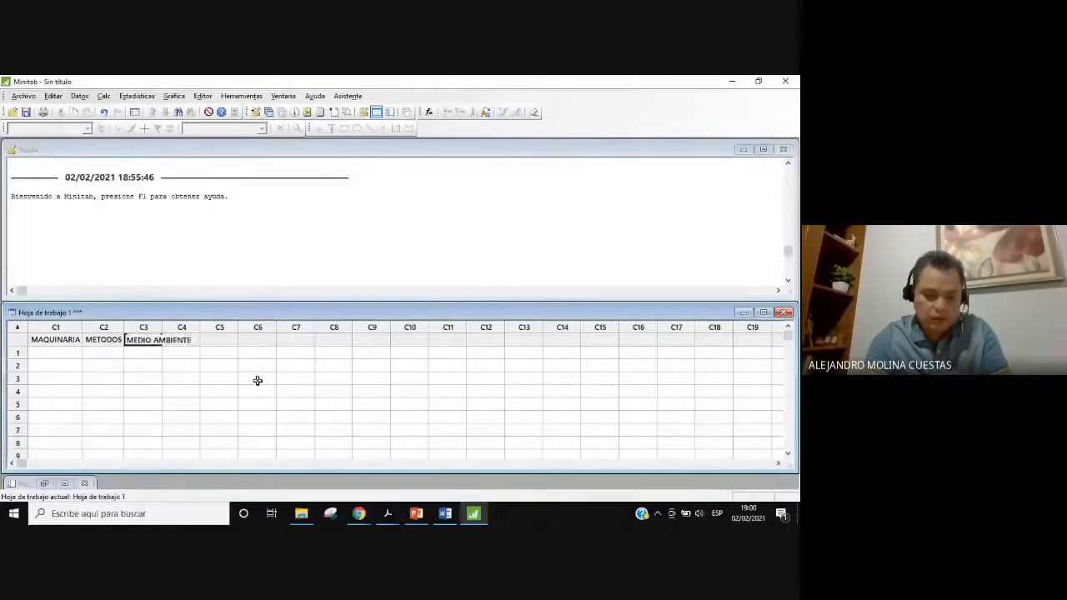
key("Tab")
- Name worksheet columns C4 to C6 MANO DE OBRA, MATERIALES and MEDICIÓN
type("MANO DE OB")
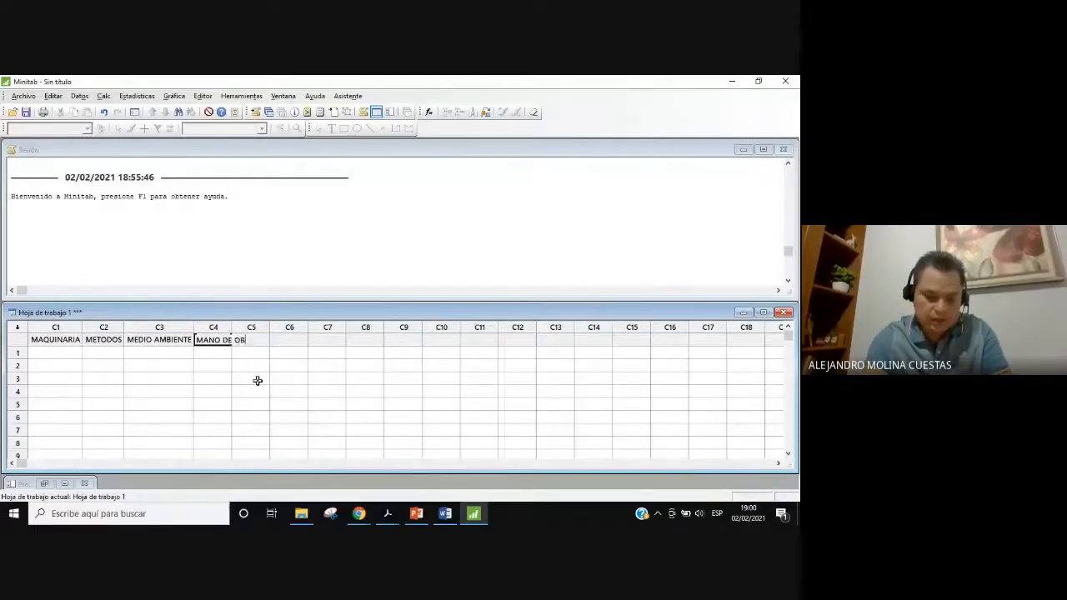
type("RA")
key("Tab")
type("MATERIALES")
key("Tab")
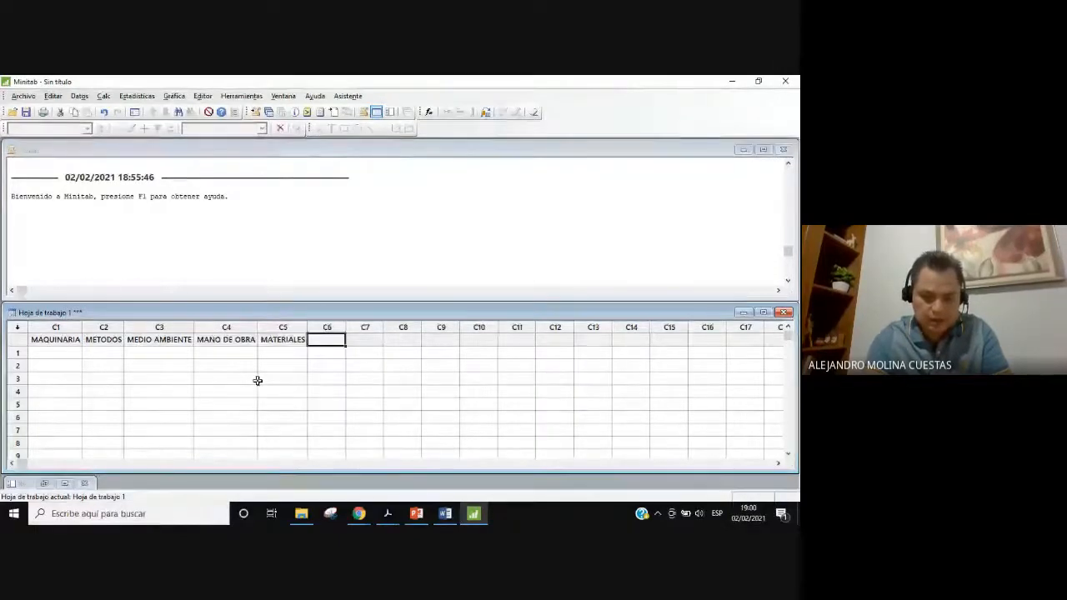
type("MEDICIÓN")
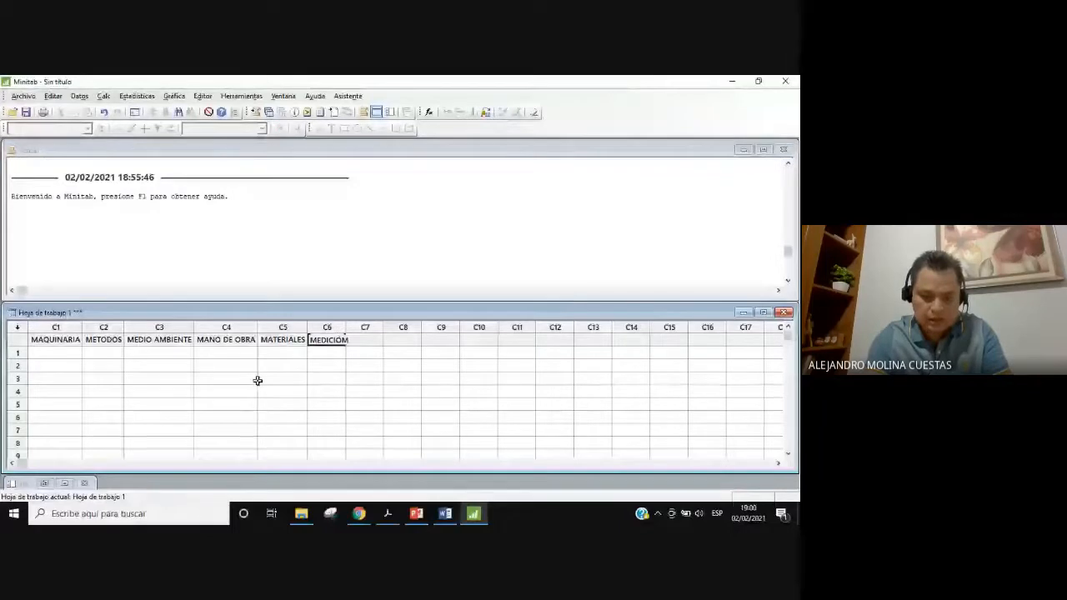
key("Return")
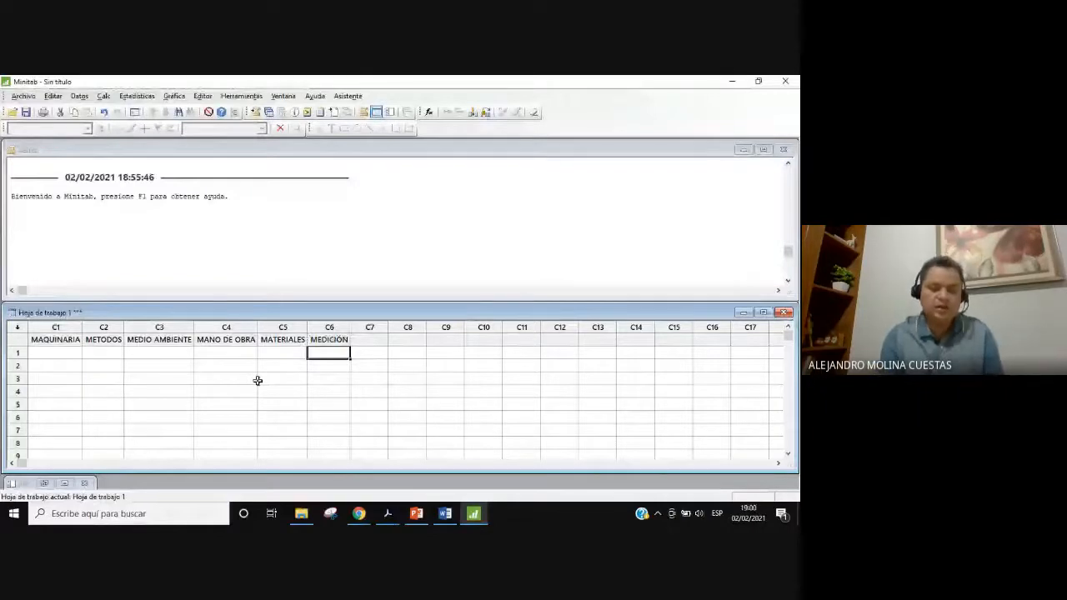
- Enter "Fallas inesperadas" as the first cause in row 1 of the MAQUINARIA column
key("Home")
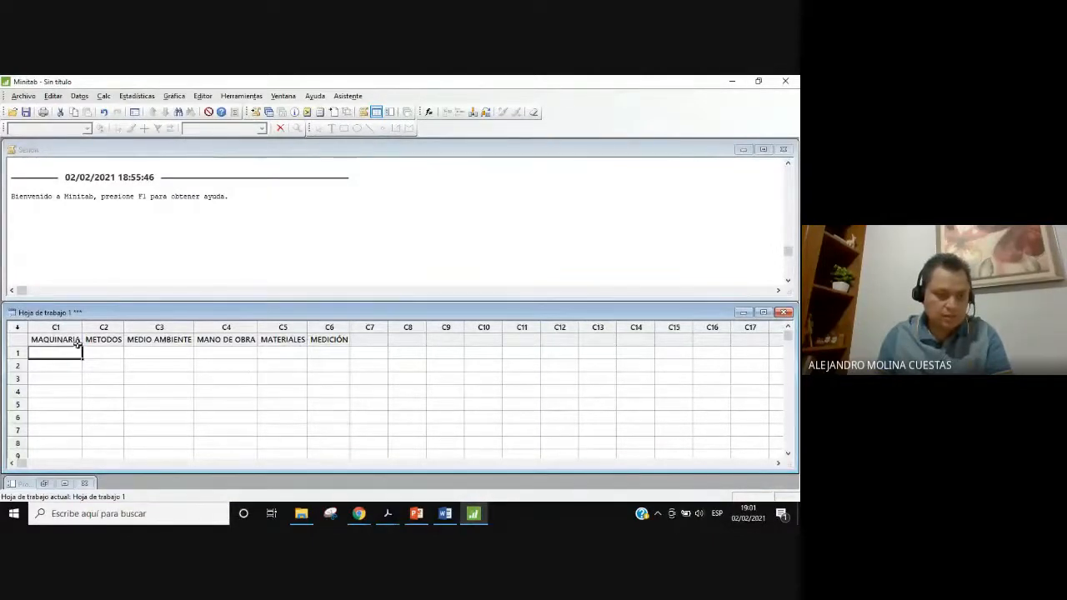
type("Fall")
left_click(97, 356)
left_click(50, 353)
left_click(55, 350)
type("as")
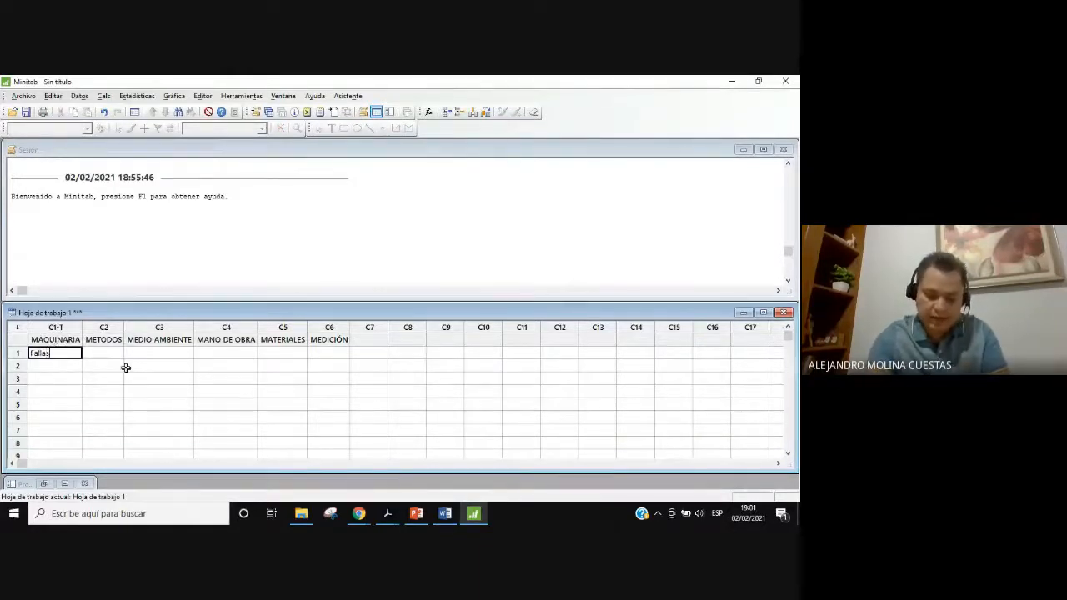
type(" ines")
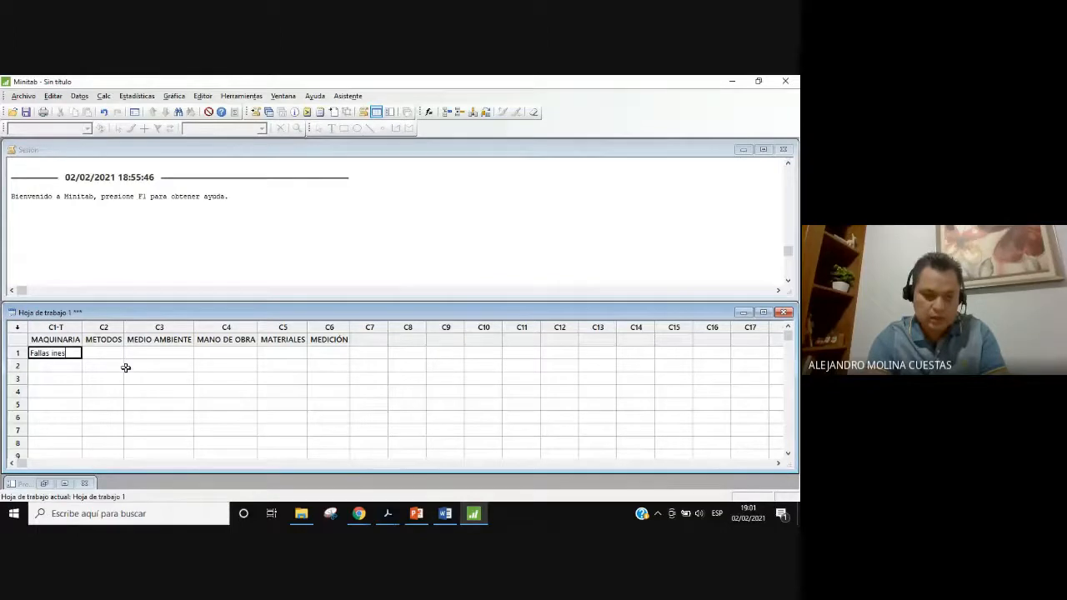
type("peradas")
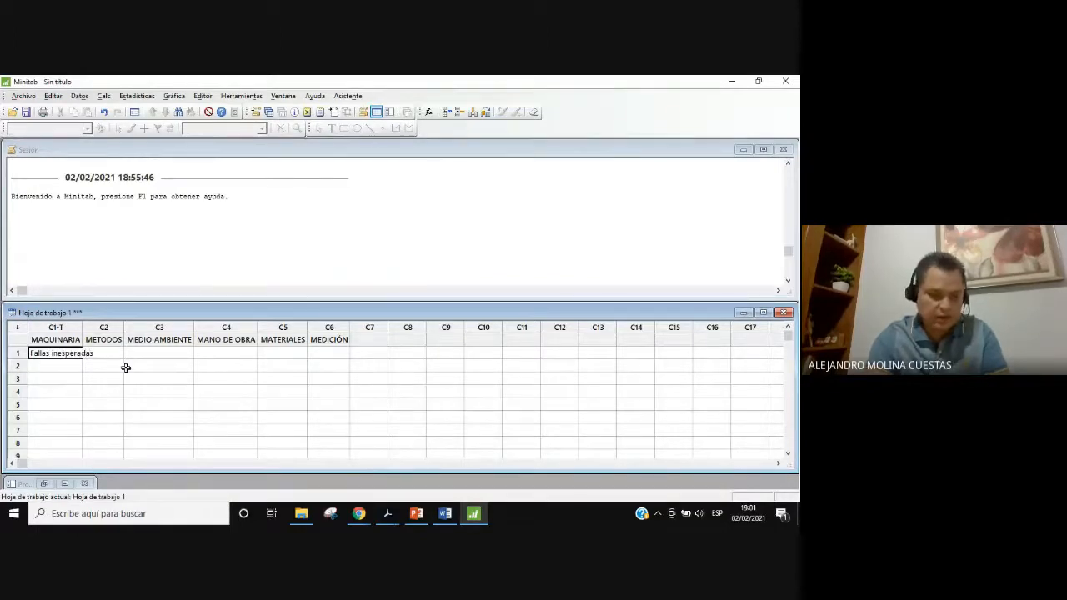
key("Return")
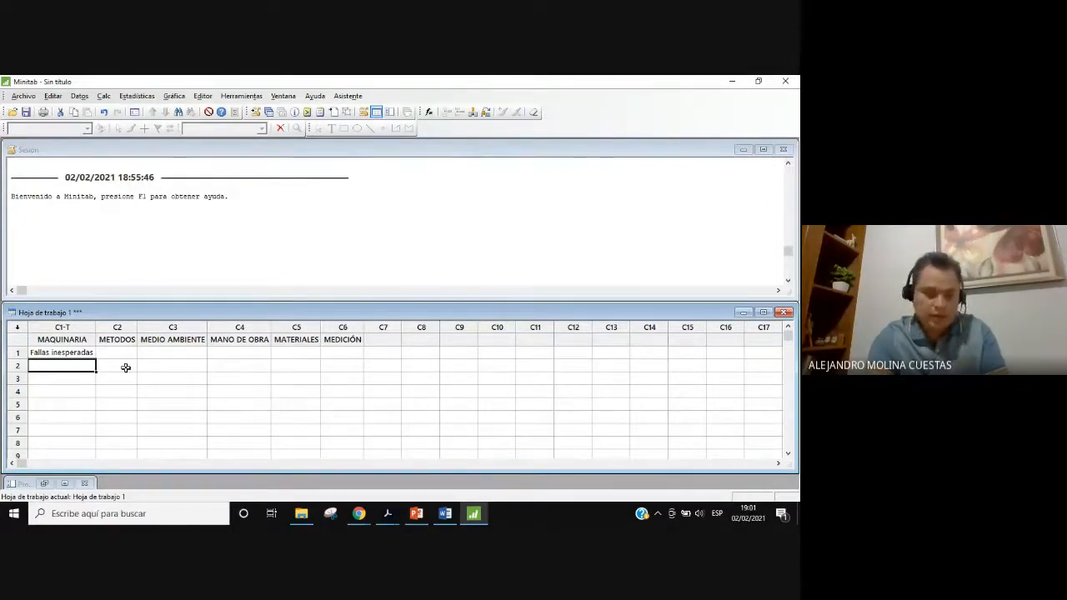
- Enter "Calentamiento" and "Paros programos" in rows 2 and 3 of the MAQUINARIA column
type("C")
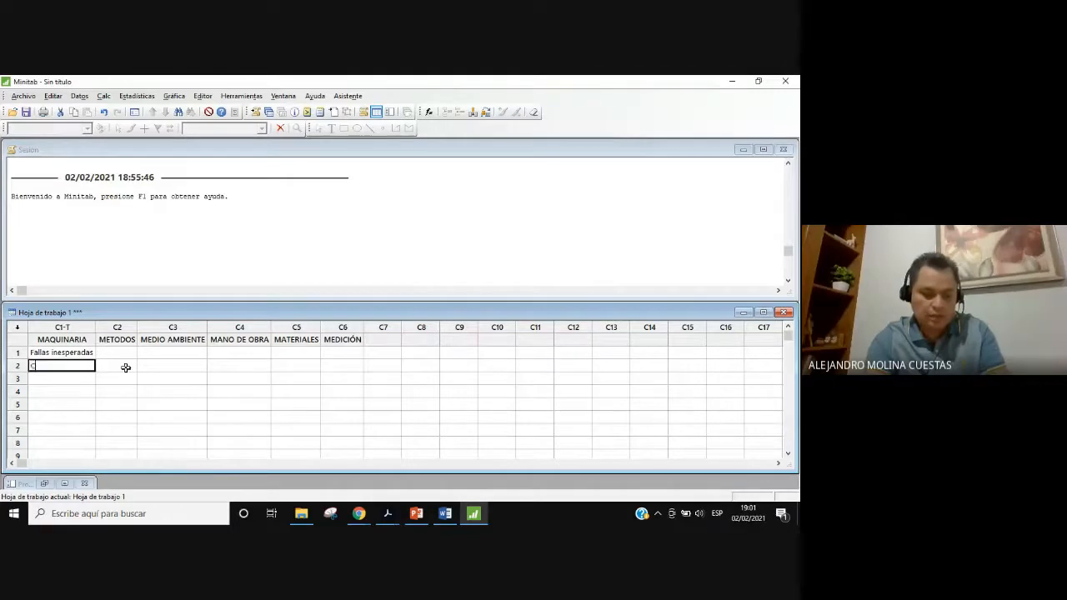
type("alentamiento")
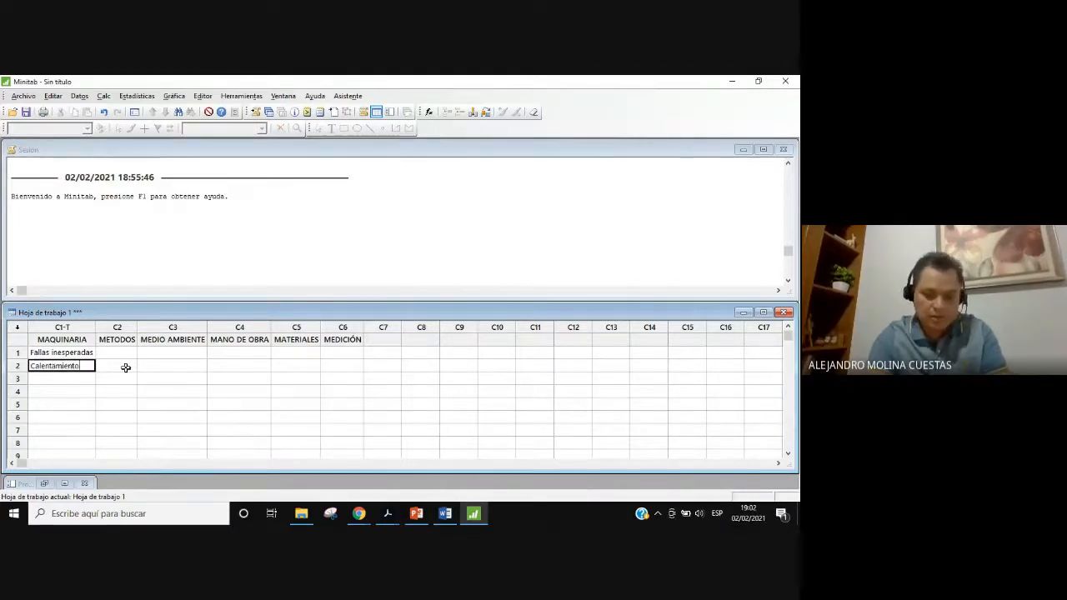
key("Return")
type("Paros")
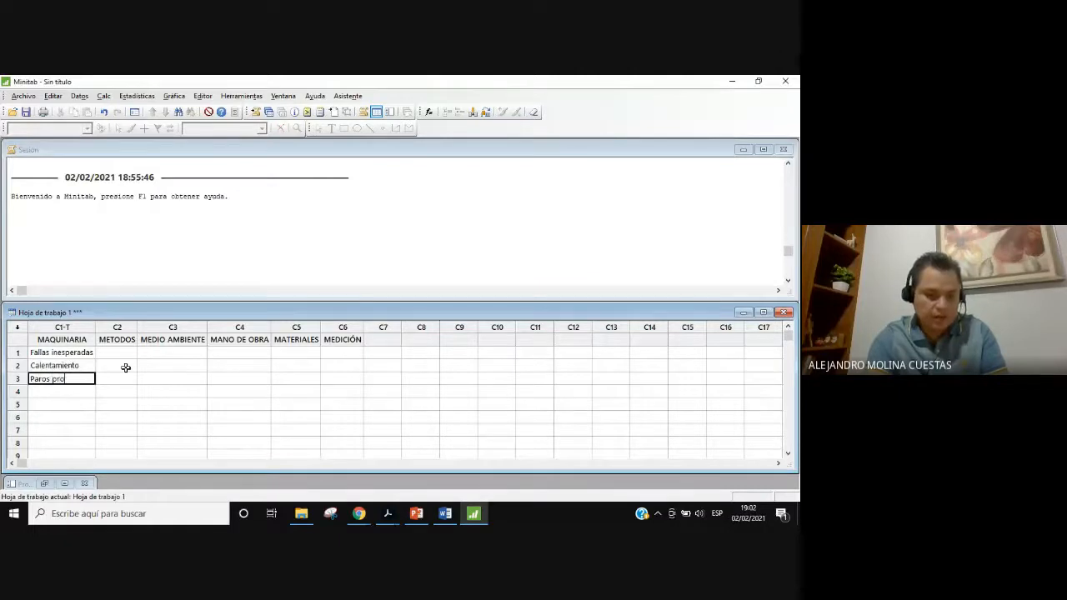
type(" programos")
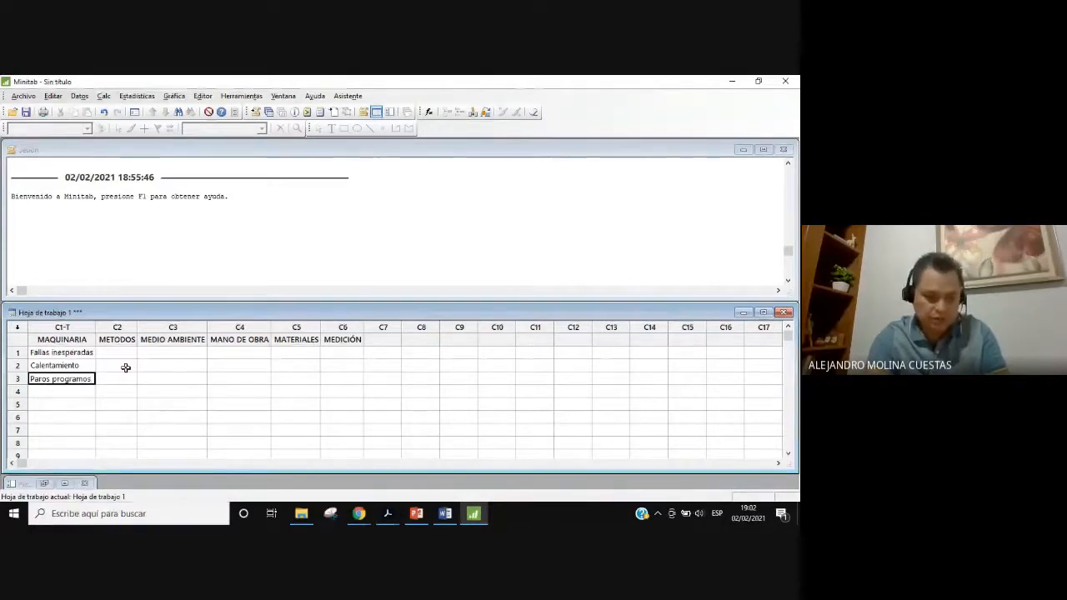
key("Tab")
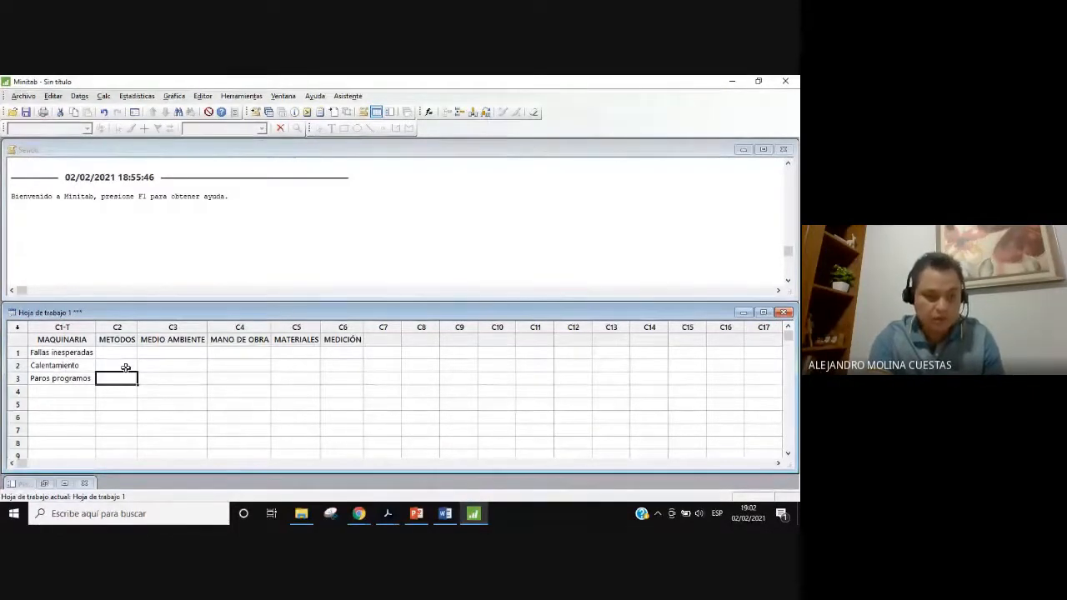
- Enter "Documentacion desactualizada" and "Metodo inadecuado" in rows 1 and 2 of the METODOS column
key("Up")
key("Up")
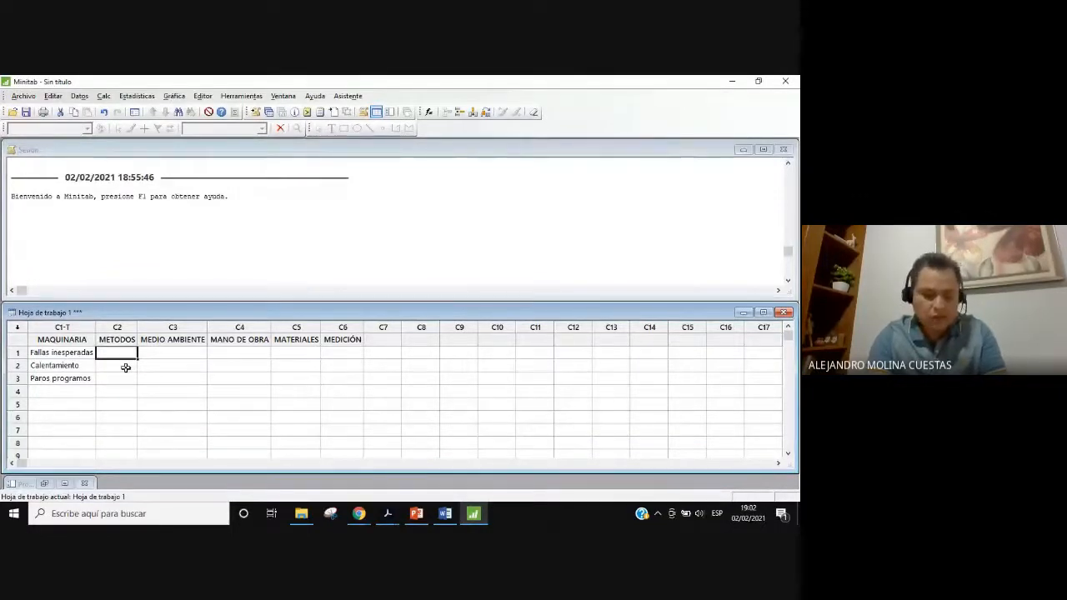
type("Document")
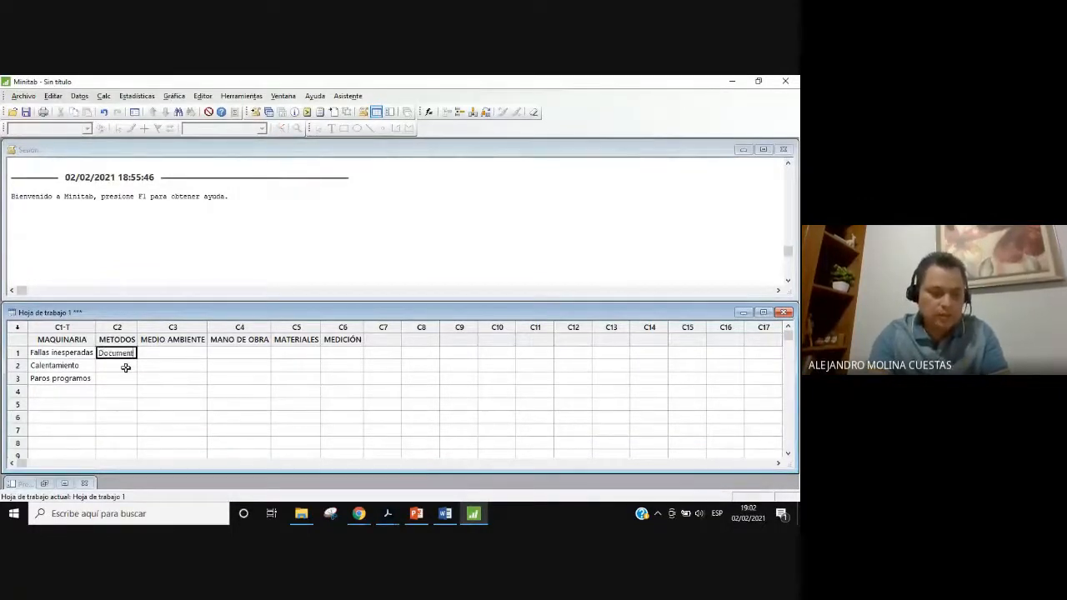
type("acion")
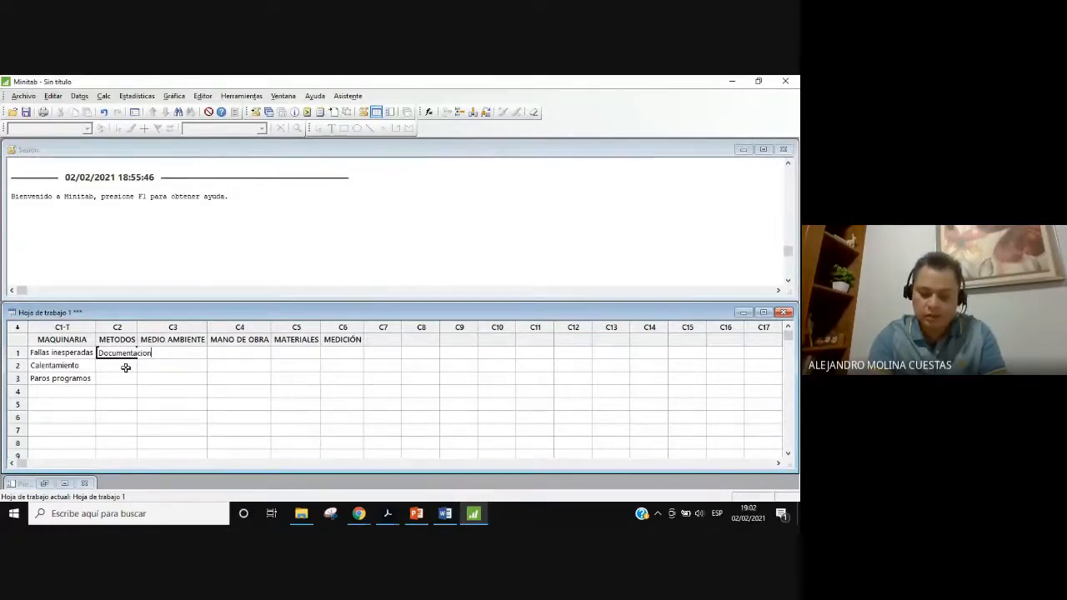
type(" a")
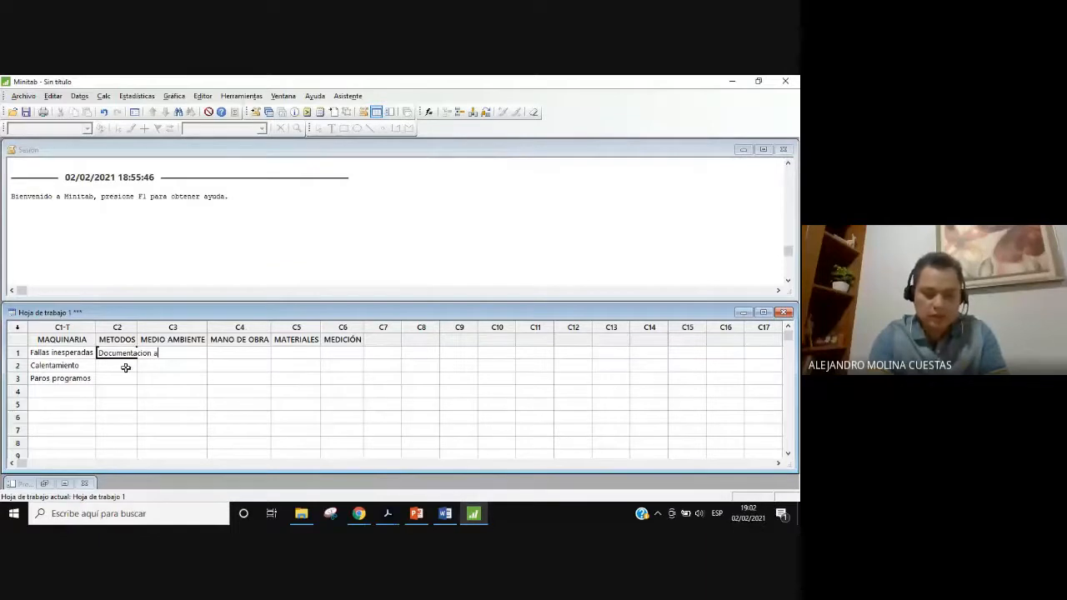
type(" desactualizada")
left_click(126, 367)
type("Metodo inadecuado")
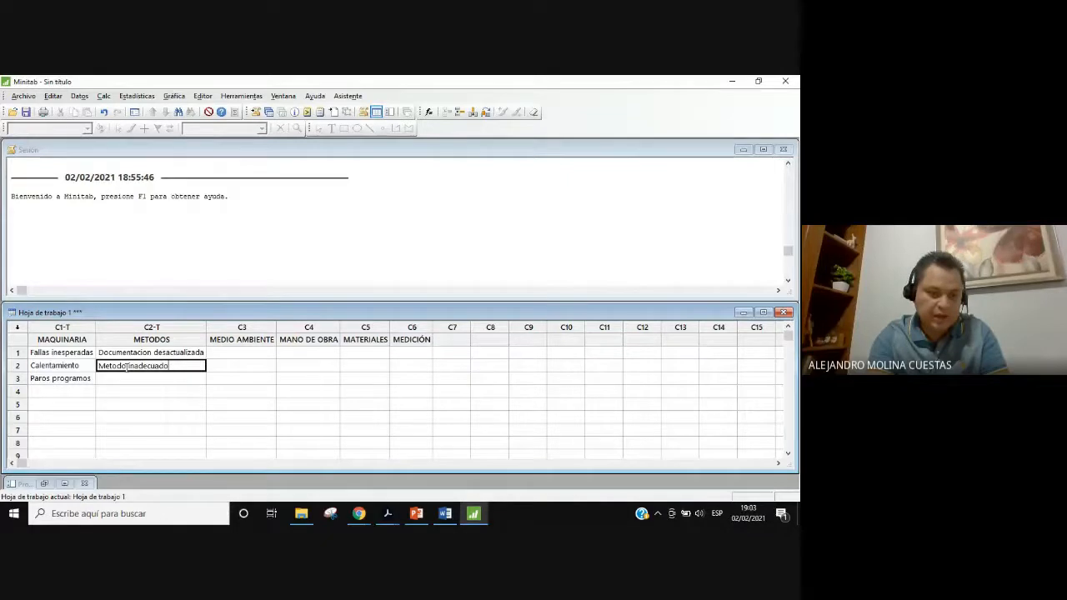
key("Tab")
- Enter "Temperatura ambiente" and "Humedad en área" in rows 1 and 2 of the MEDIO AMBIENTE column
key("Up")
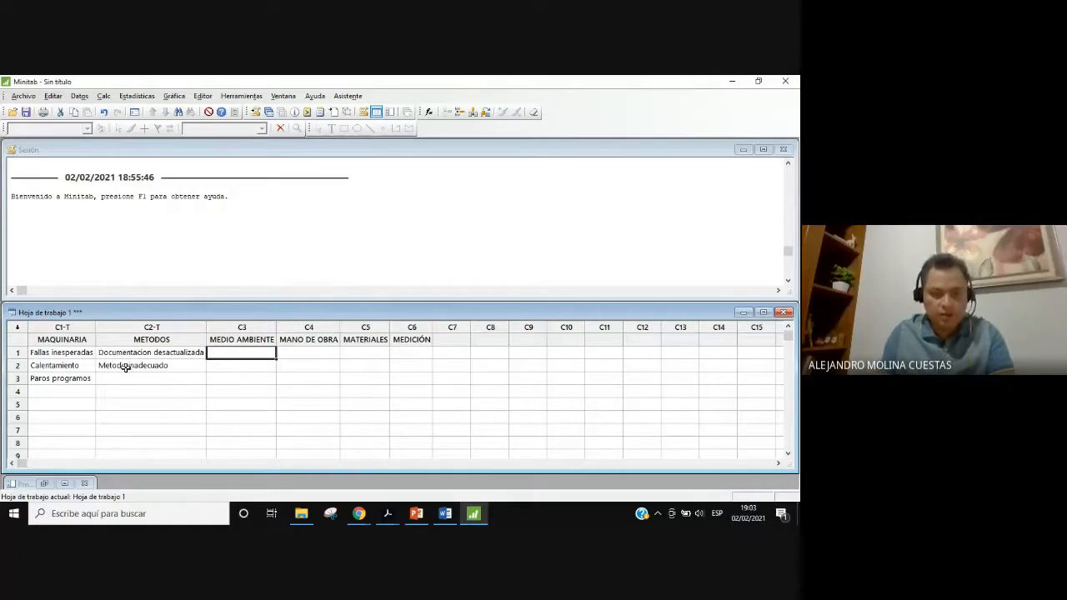
type("Temperatura ambiente")
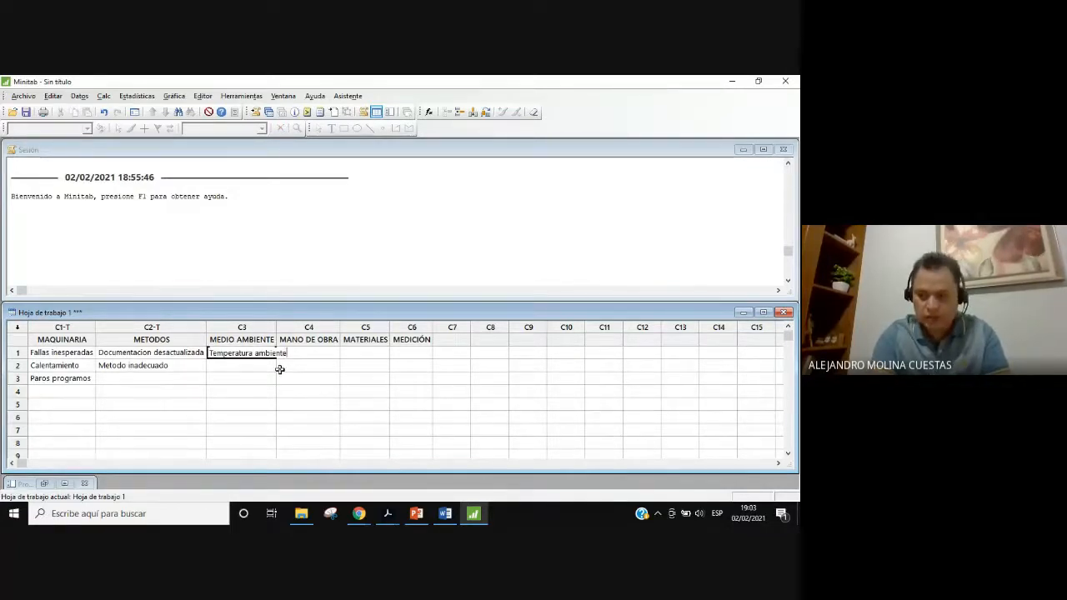
key("Return")
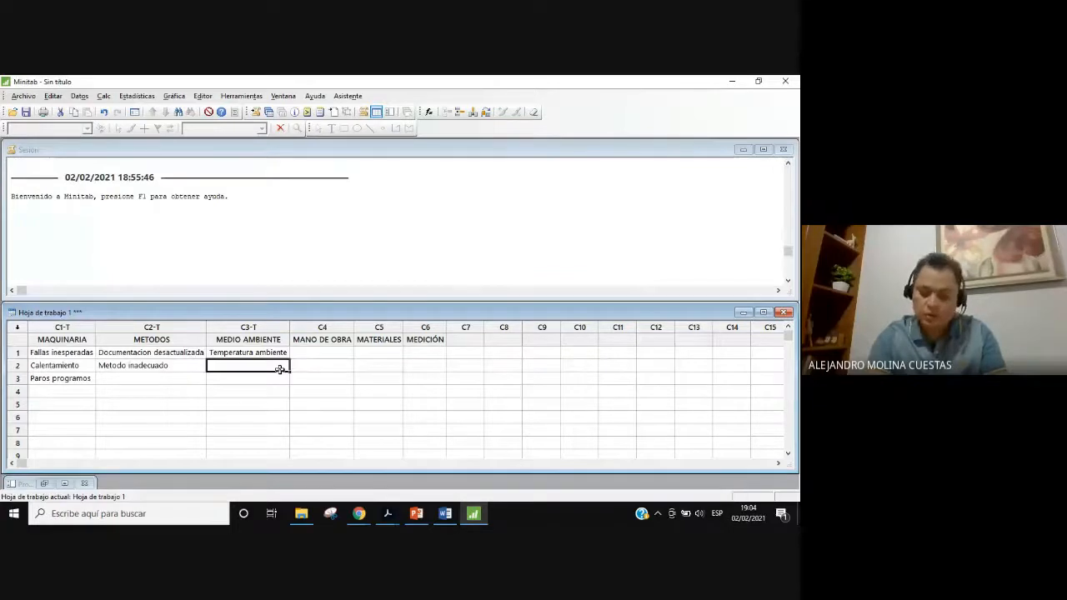
type("Humedad")
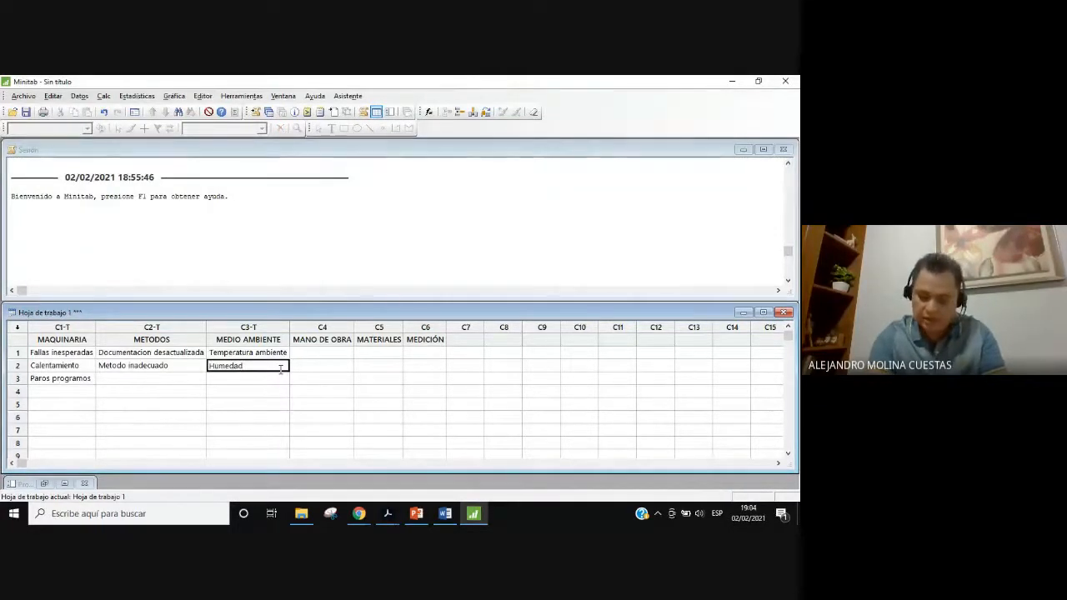
type(" en")
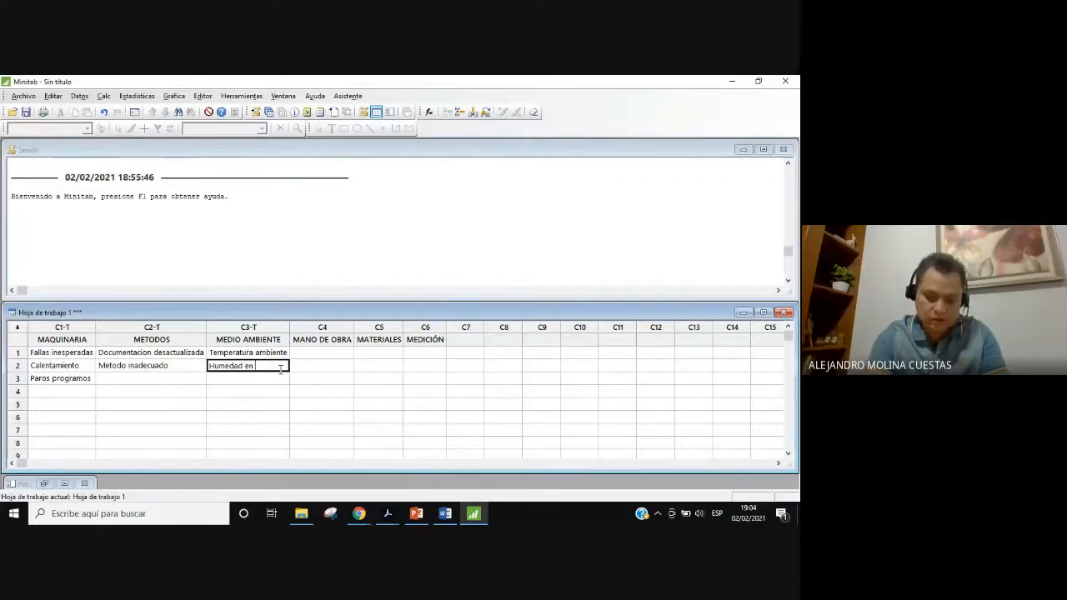
type(" área")
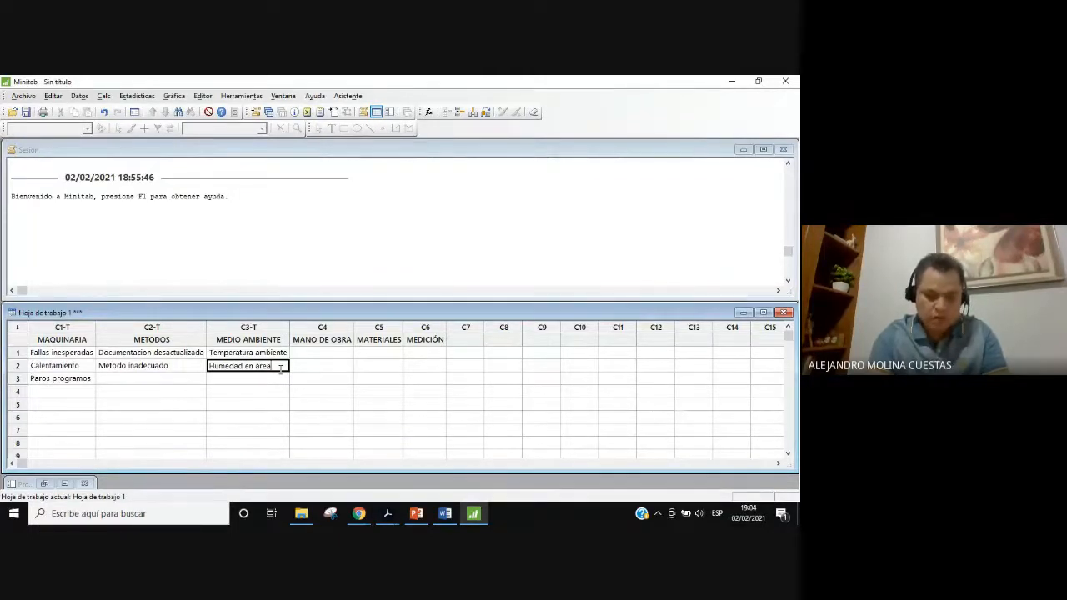
key("Return")
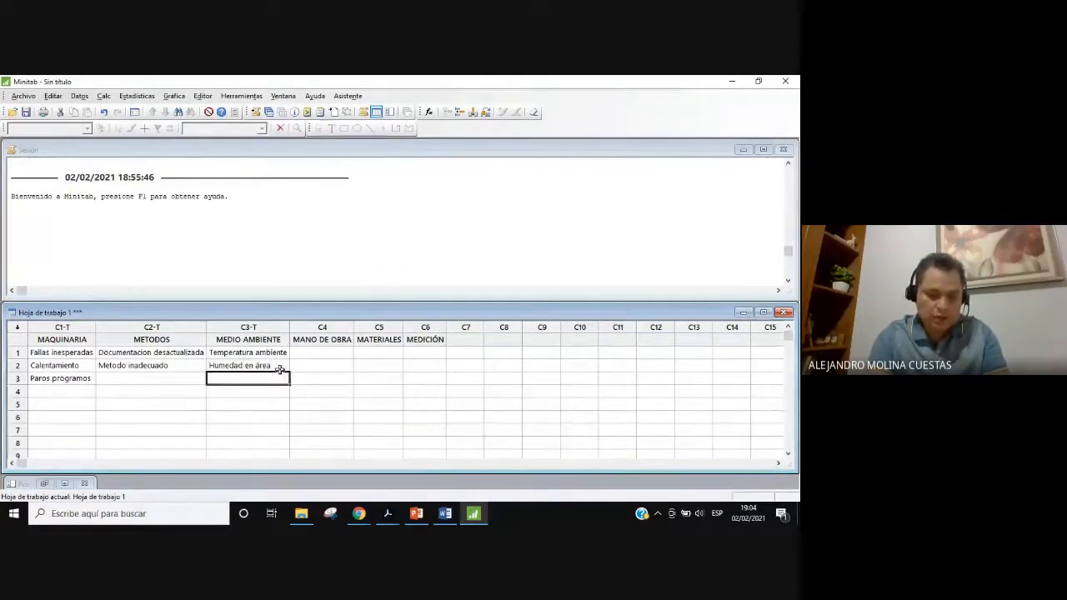
- Enter "Poca iluminación" as the third cause in row 3 of the MEDIO AMBIENTE column
type("Poca u")
type("limi")
key("BackSpace")
key("BackSpace")
type("iluminaci")
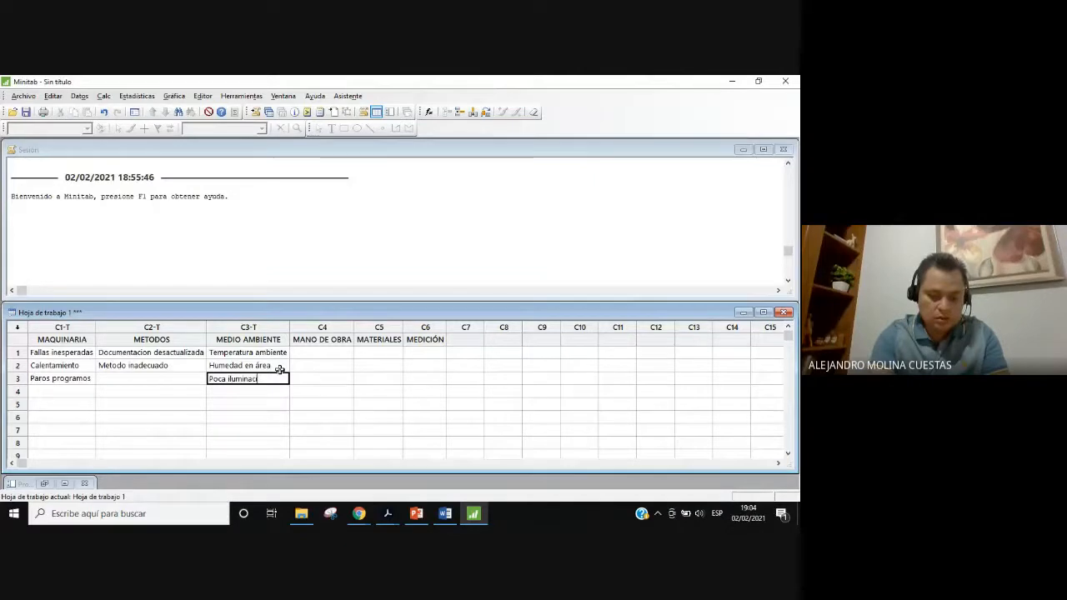
type("ón")
key("Tab")
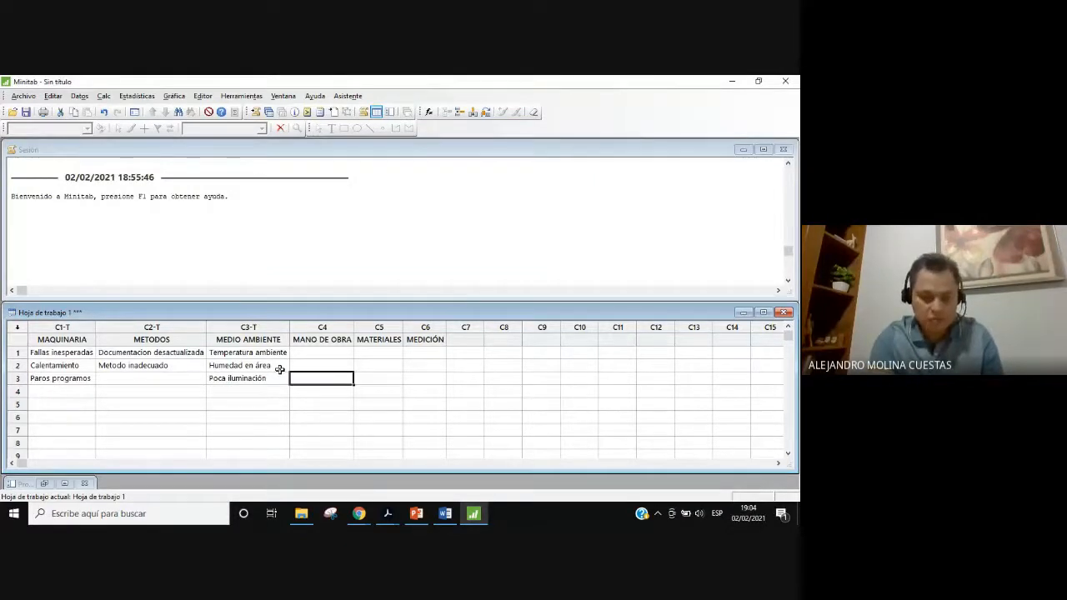
- Enter "No esta capacitada" as the first cause in row 1 of the MANO DE OBRA column
key("Up")
key("Up")
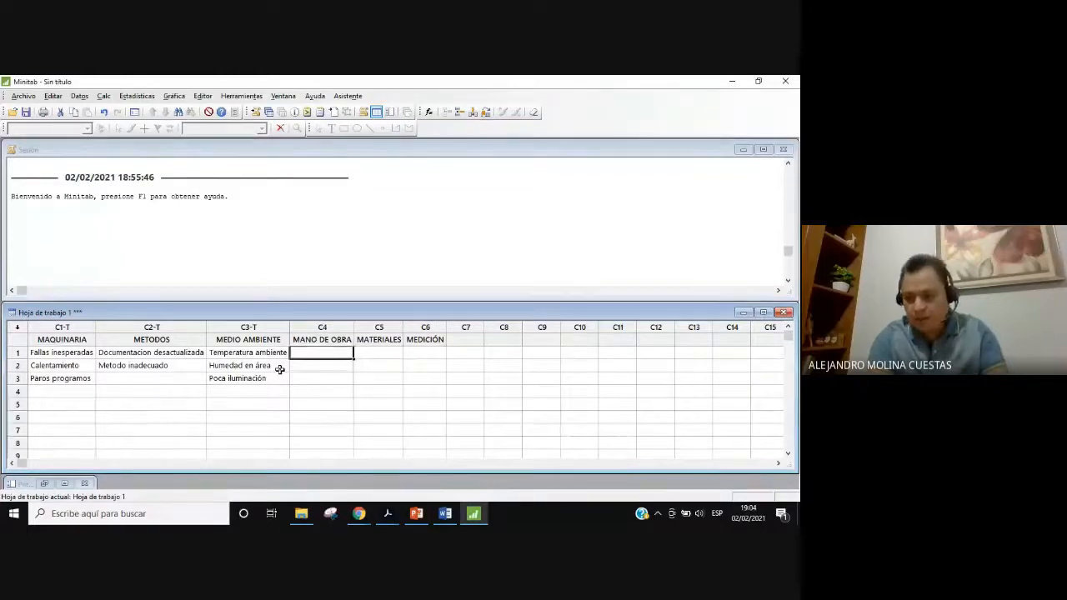
type("No esta")
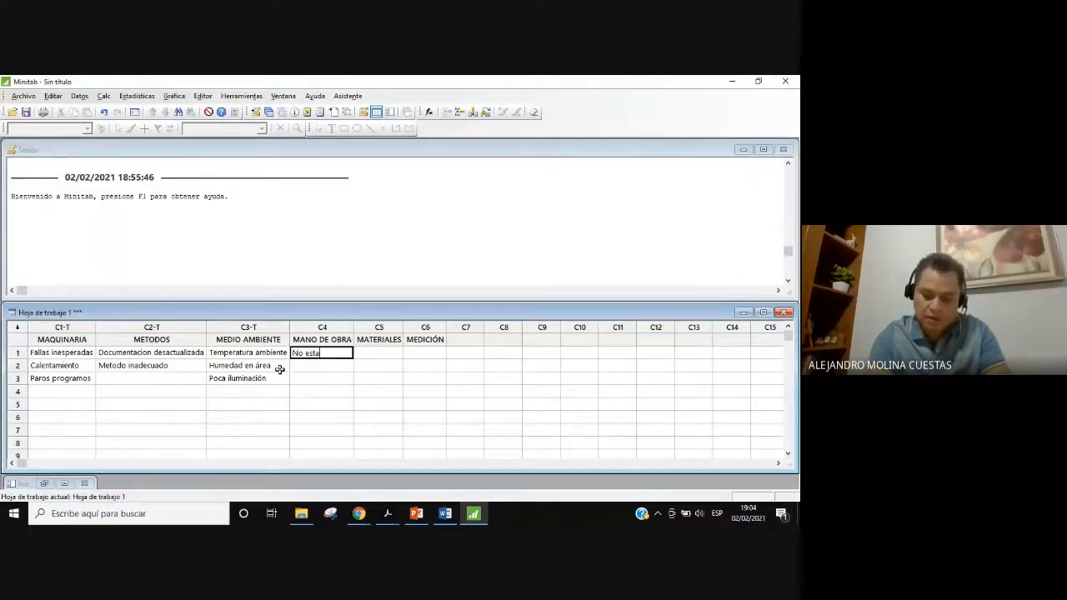
type(" capacitada")
key("Return")
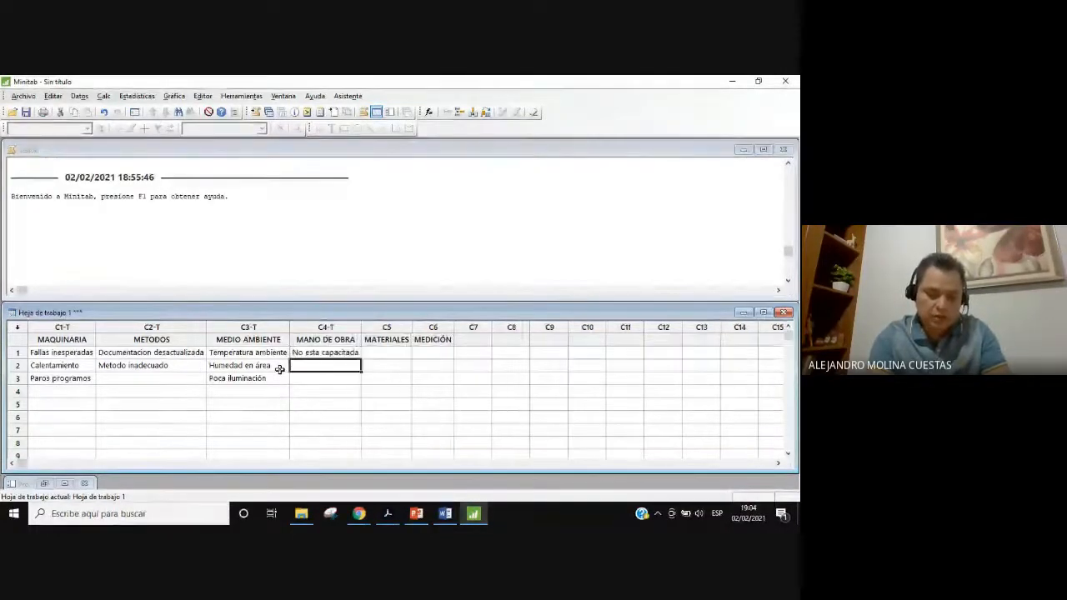
- Enter "Desconocimiento de los CC" and "Falta de compromiso" in rows 2 and 3 of the MANO DE OBRA column
type("Desconocim")
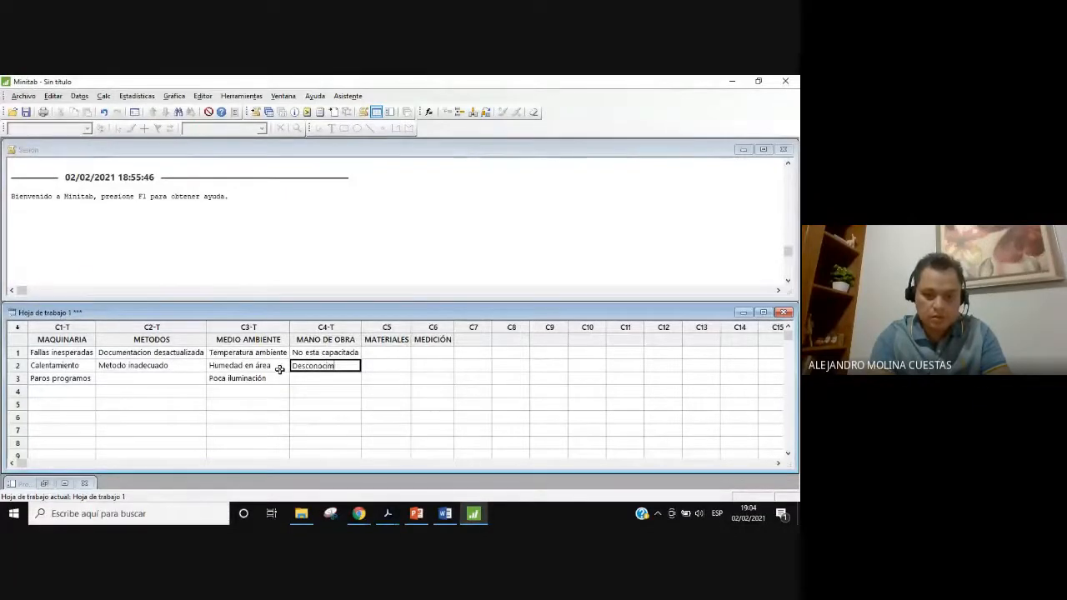
key("BackSpace")
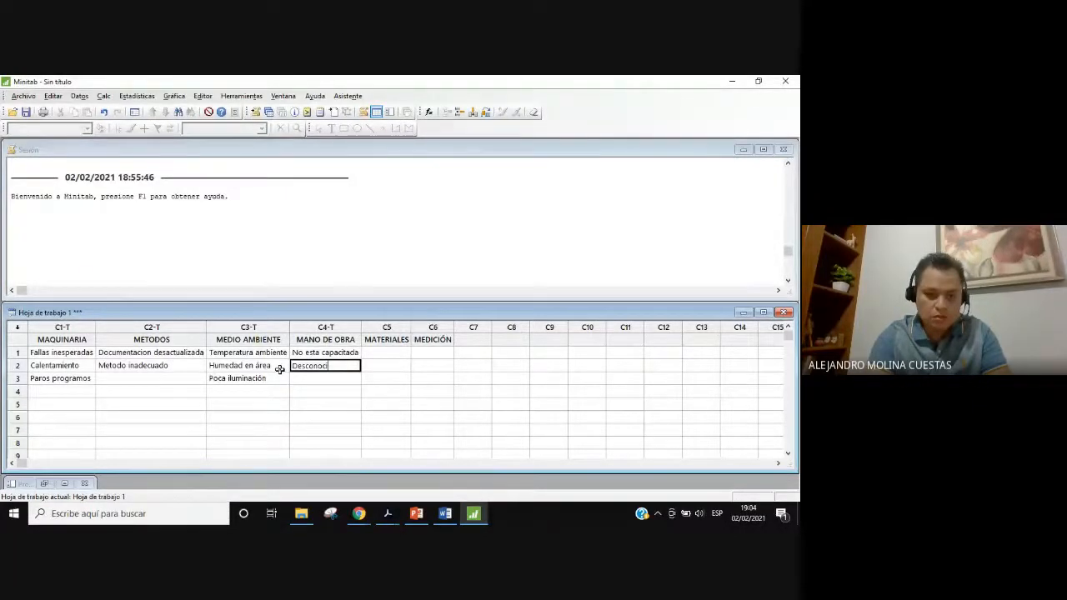
type("miento de los ")
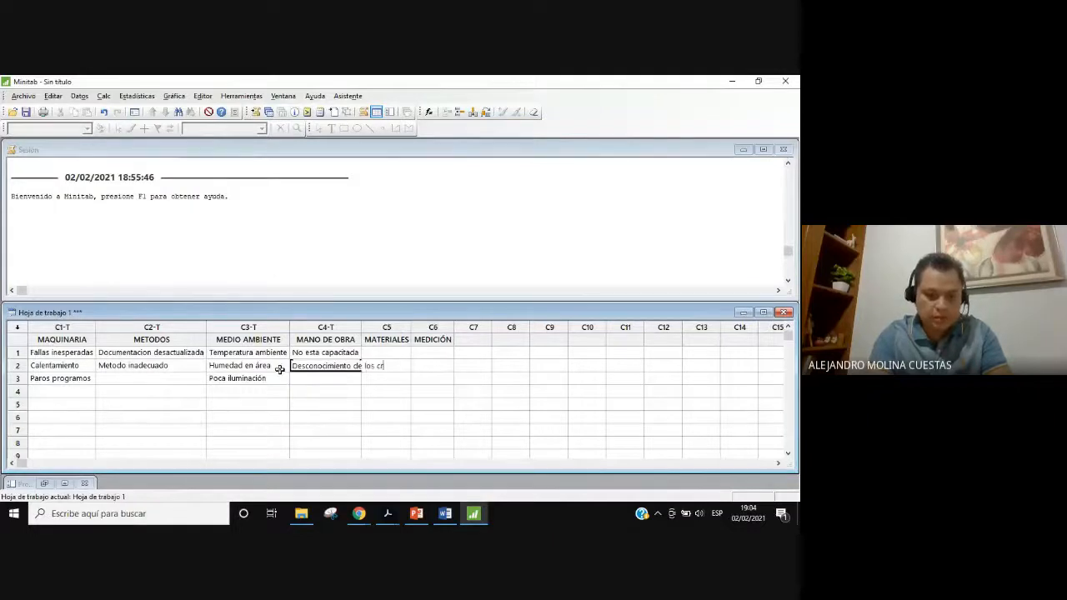
type("CC")
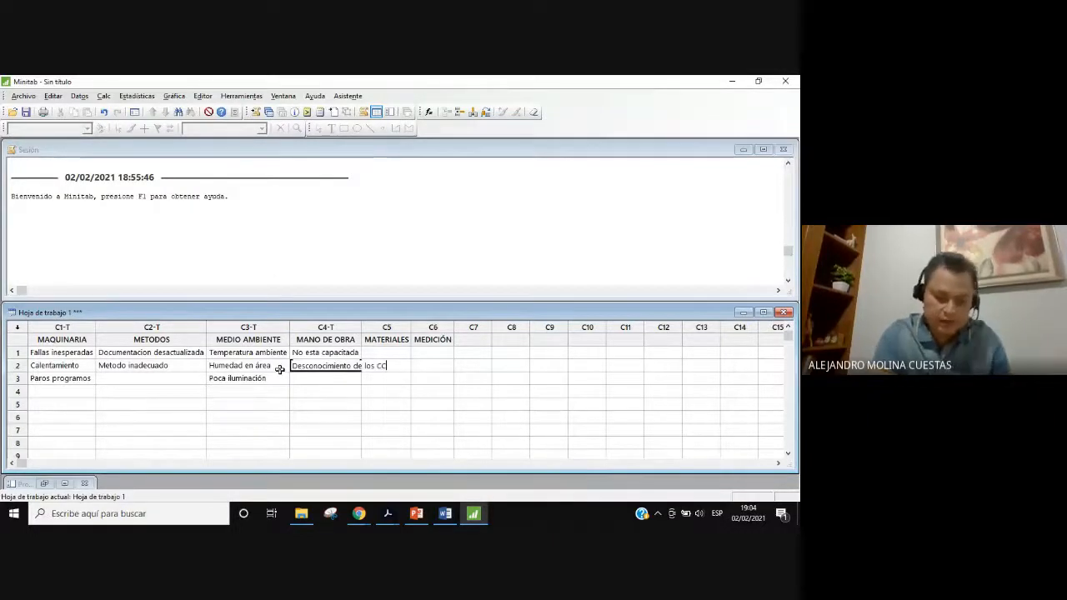
key("Return")
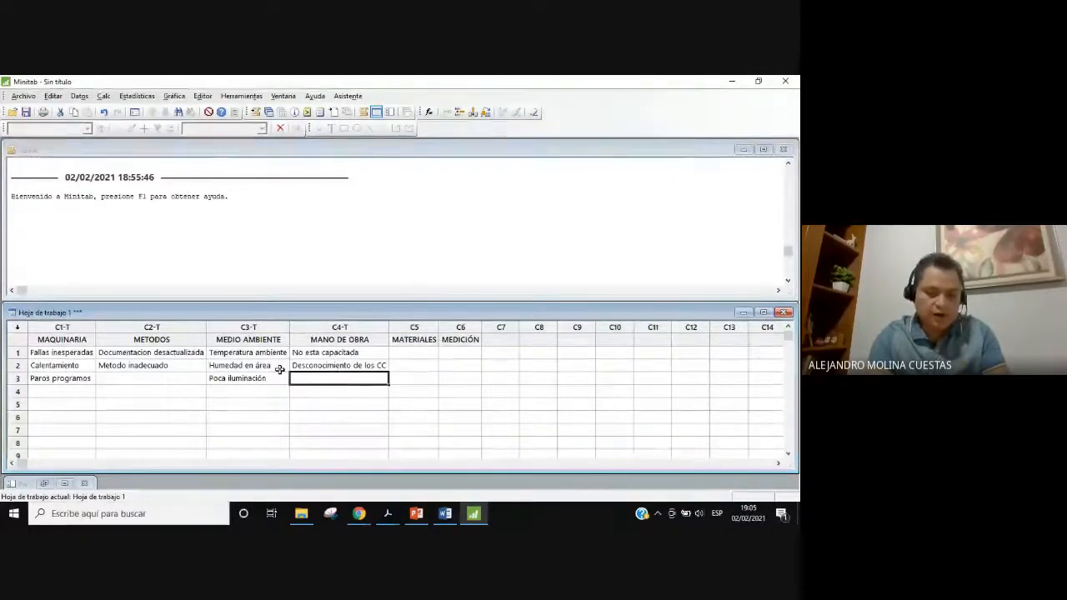
type("Falta d")
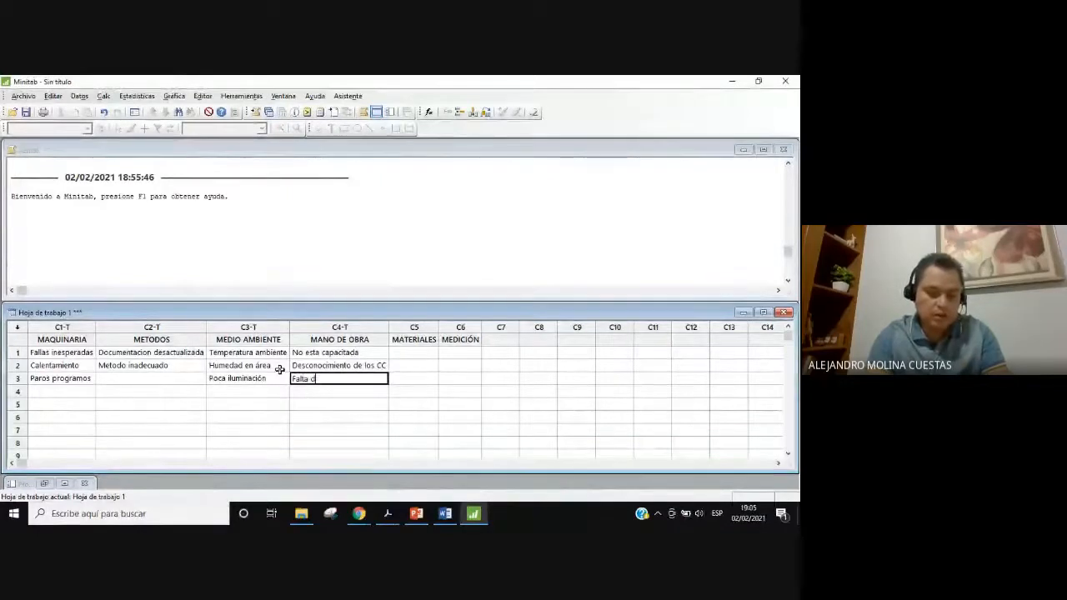
type("e compromiso")
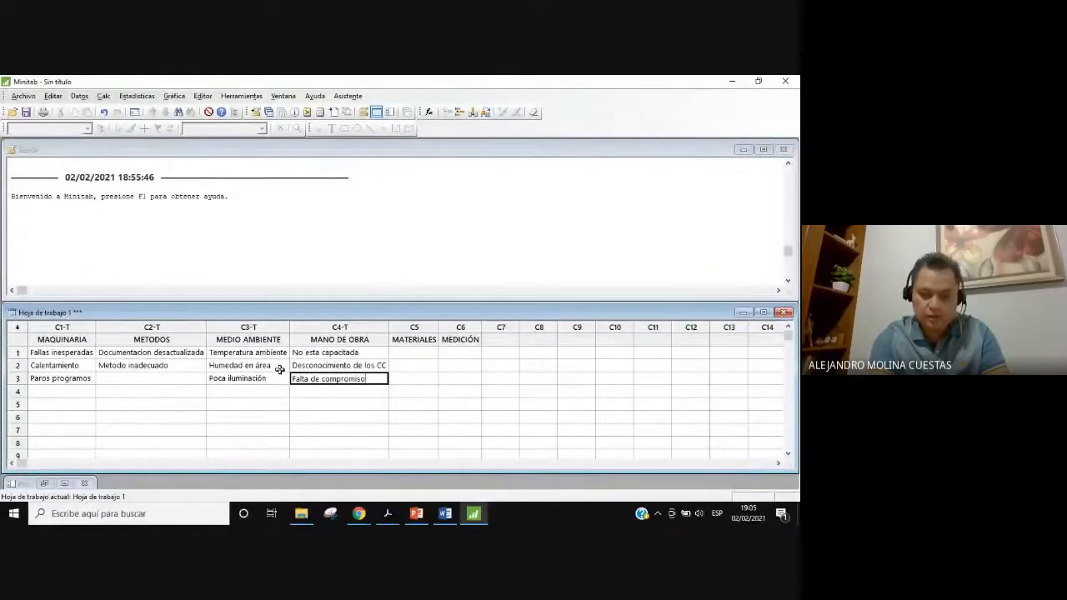
key("Tab")
- Enter "Fuera de especificaciones" and "Fallas de fabrica" in rows 1 and 2 of the MATERIALES column
key("Up")
key("Up")
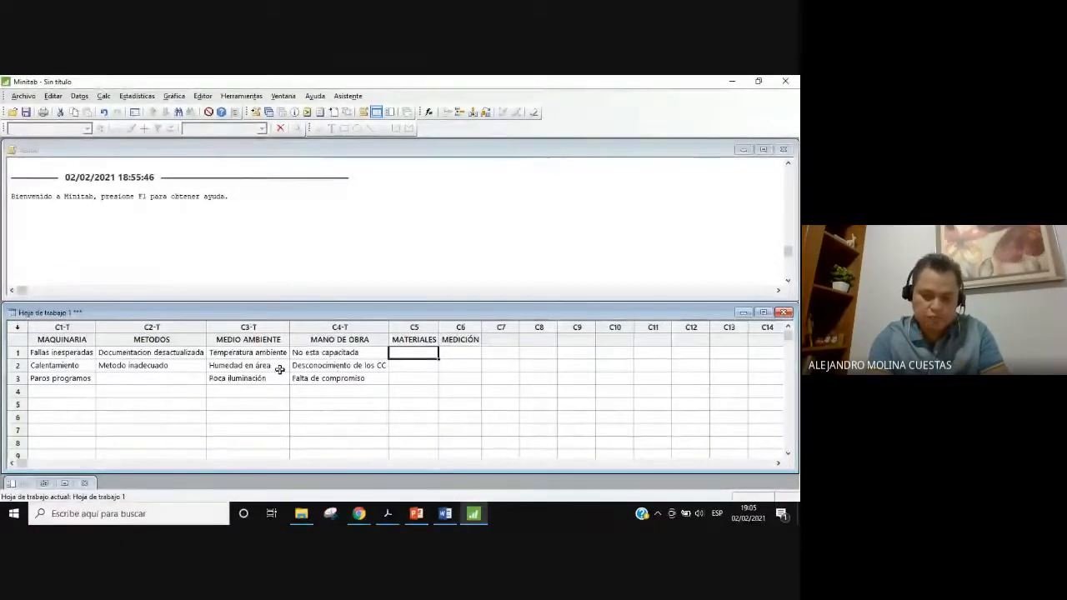
type("Fuer")
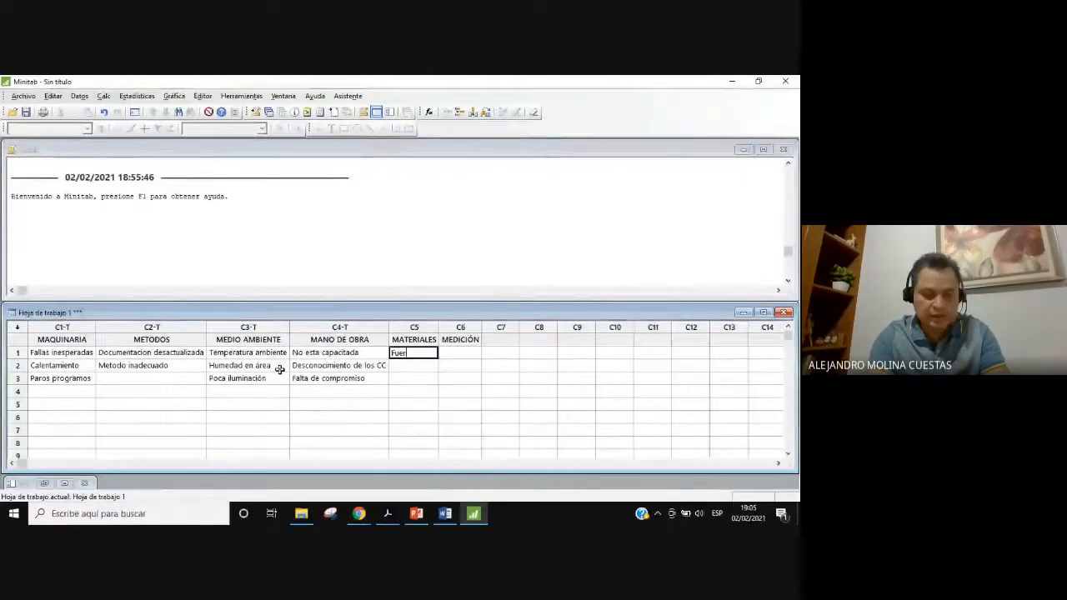
type("a de especificaciones")
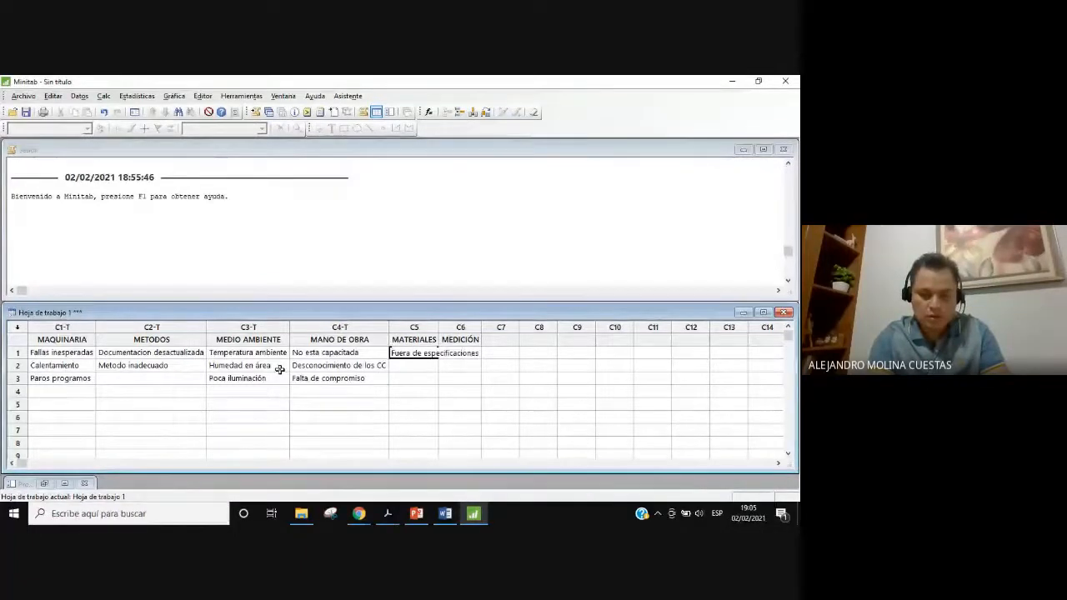
key("Return")
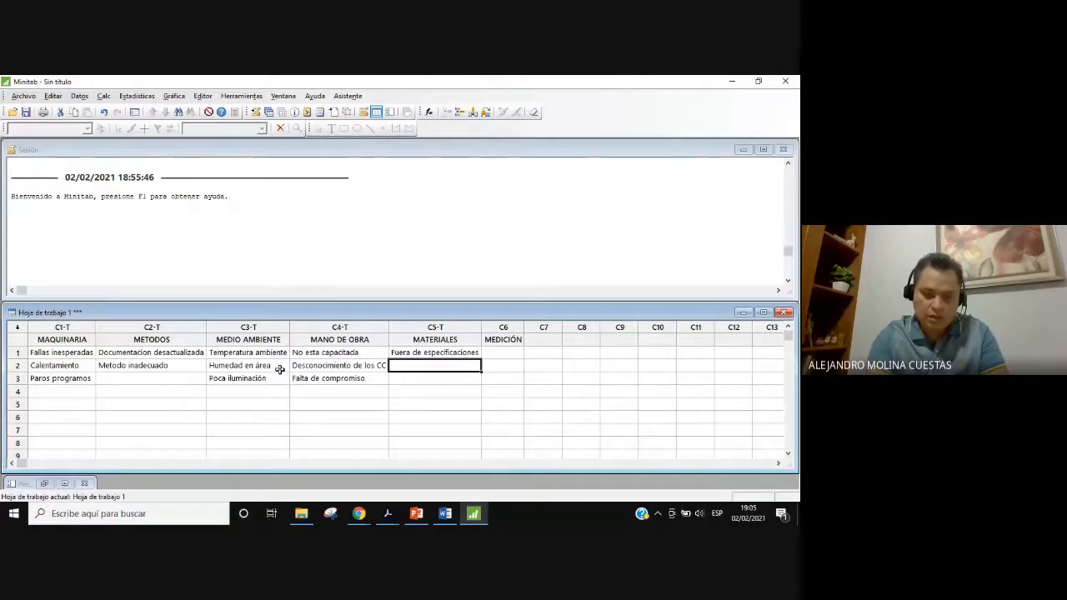
type("Fallas de fabrica")
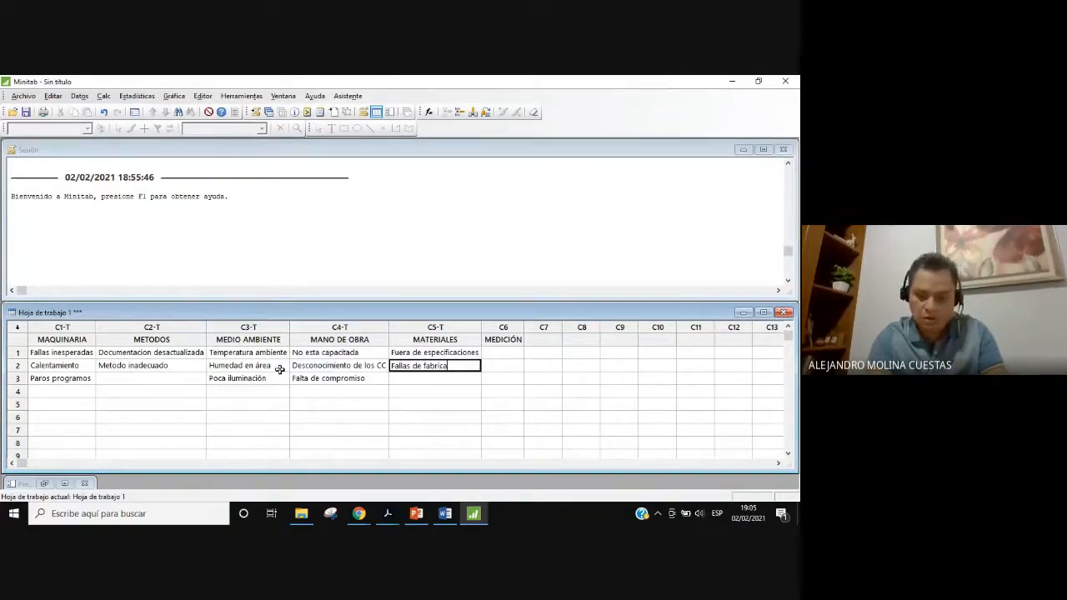
key("ctrl+Return")
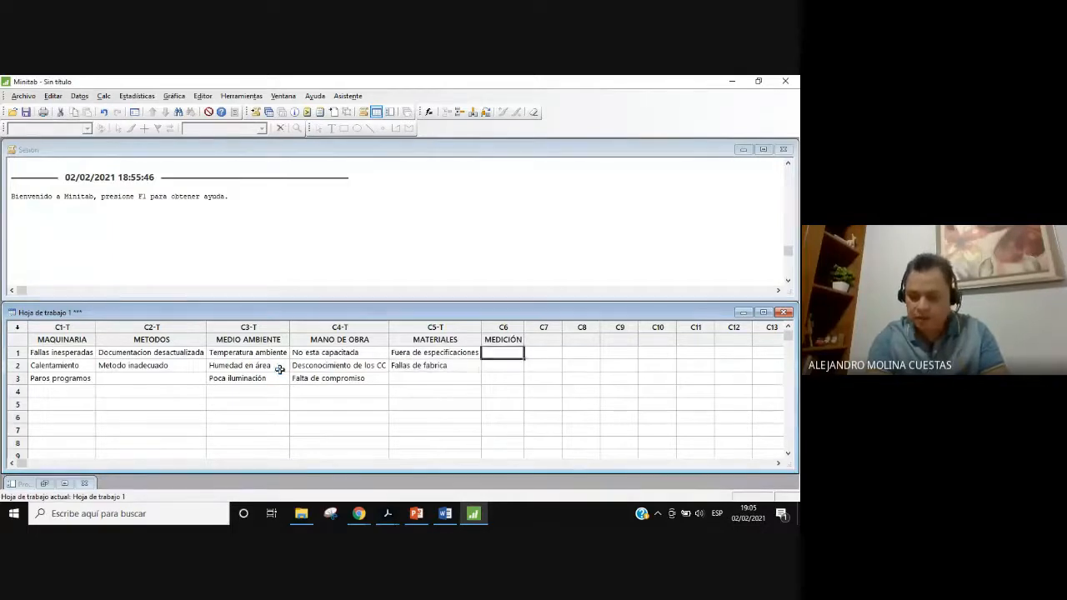
- Enter "Instrumentos no calibrados" and "No se mide segun el tiempo definido" in rows 1 and 2 of the MEDICIÓN column
type("strumentos no c")
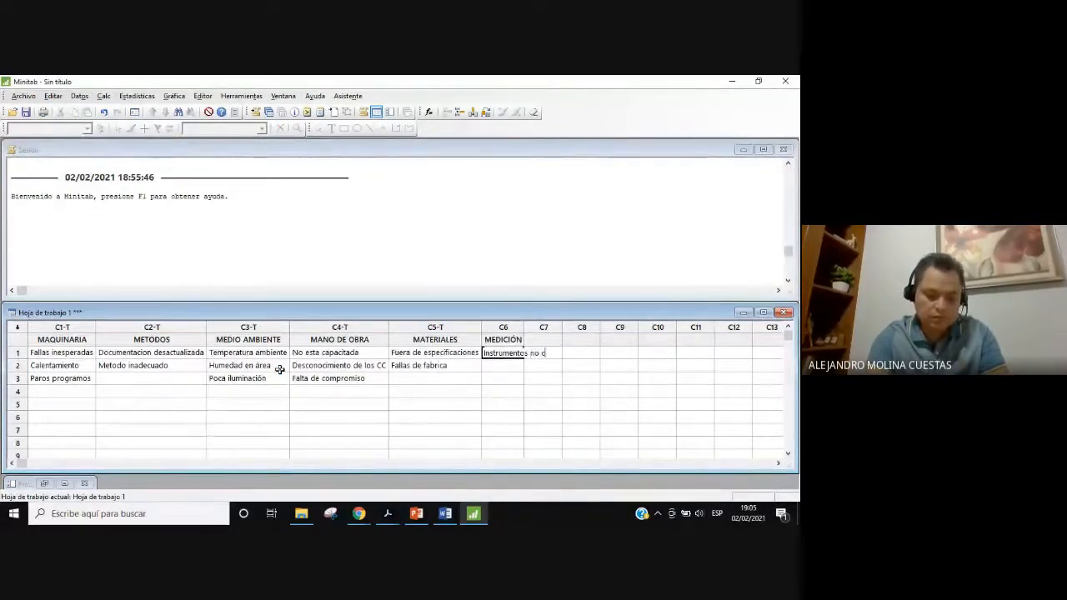
type("alibrados")
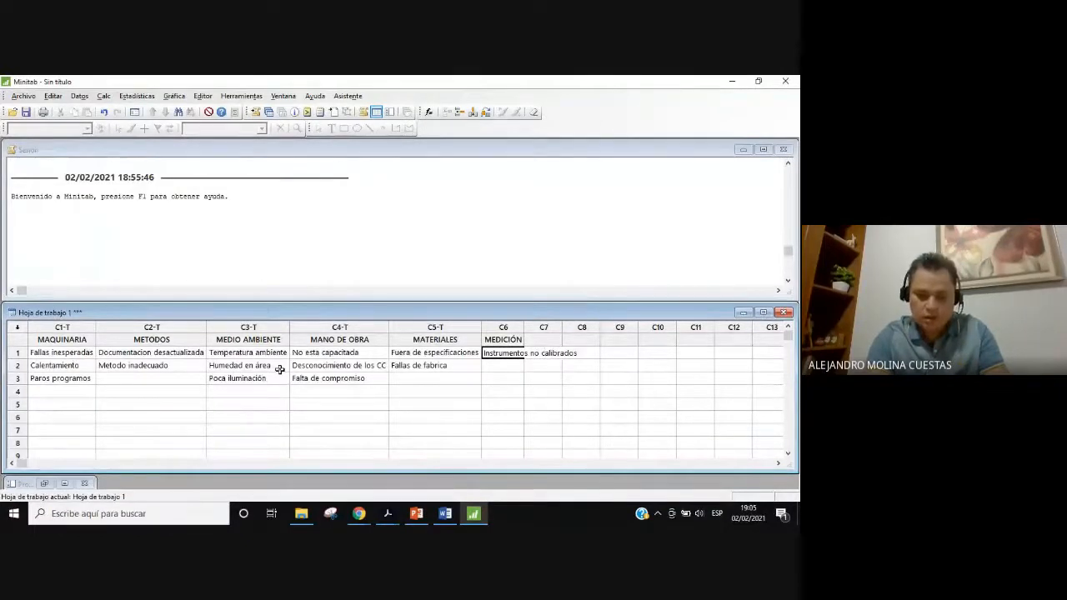
key("Return")
type("No")
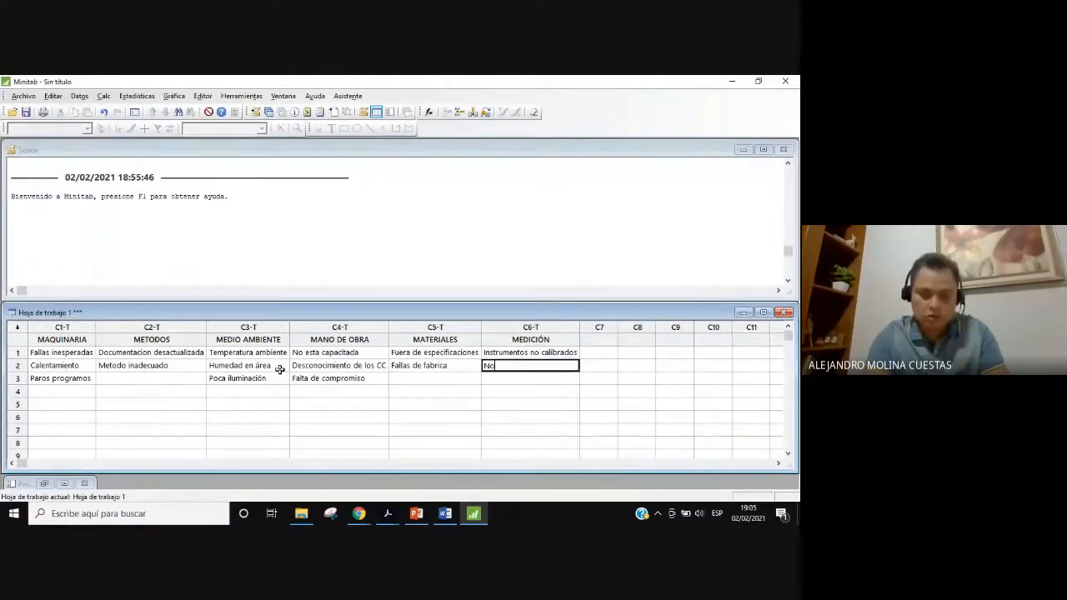
type(" se mide")
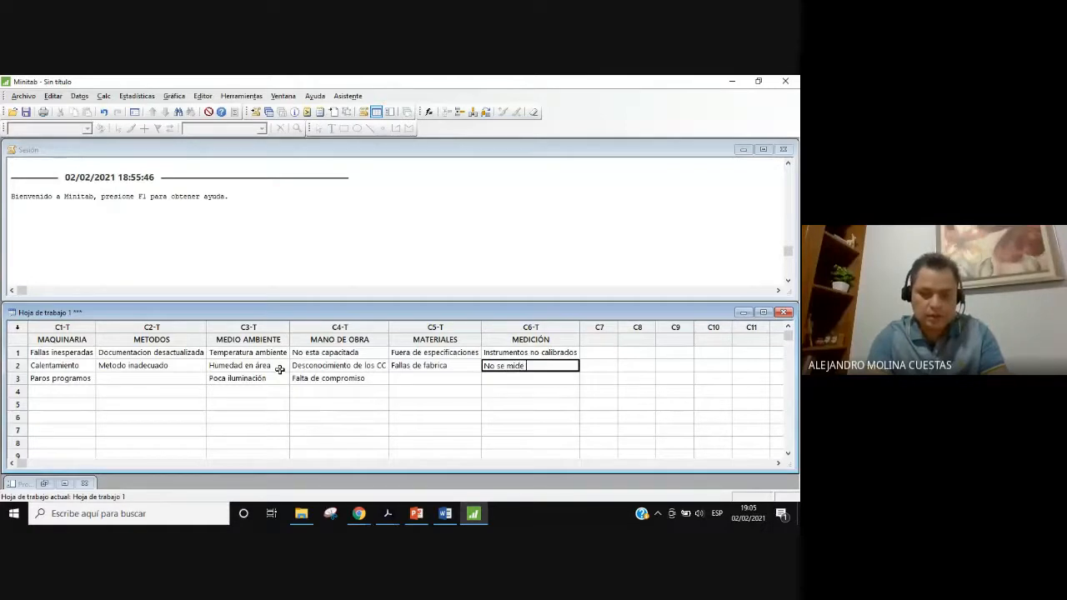
type(" seg")
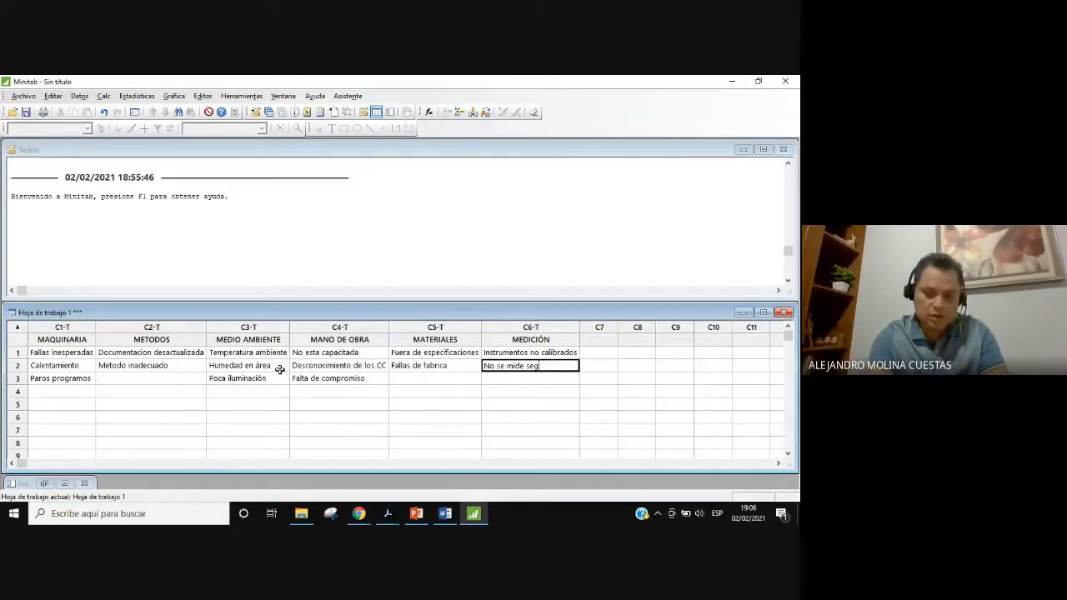
type("un")
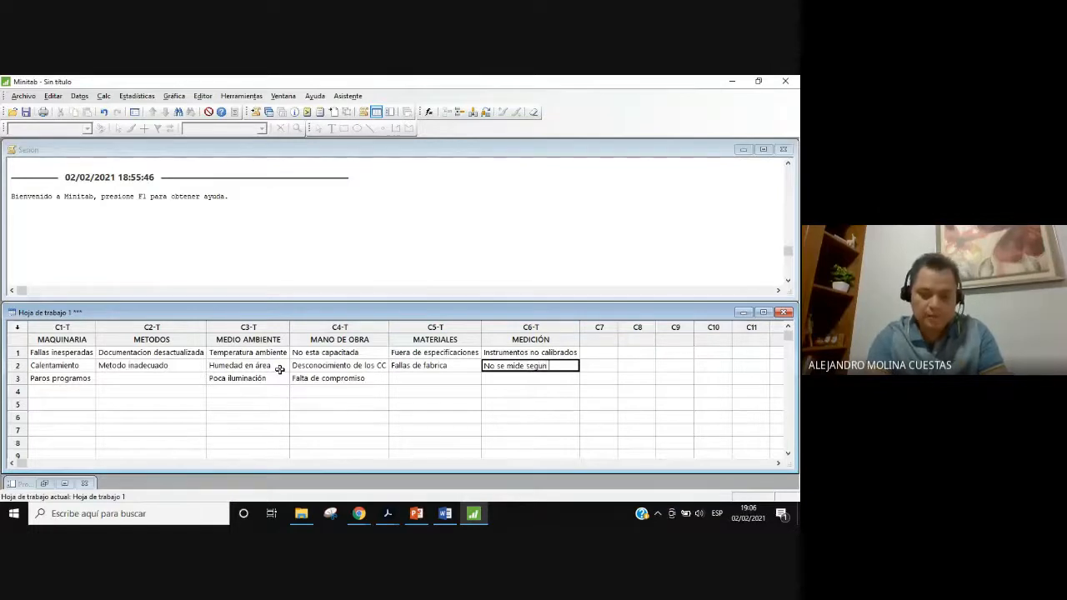
type(" el tie")
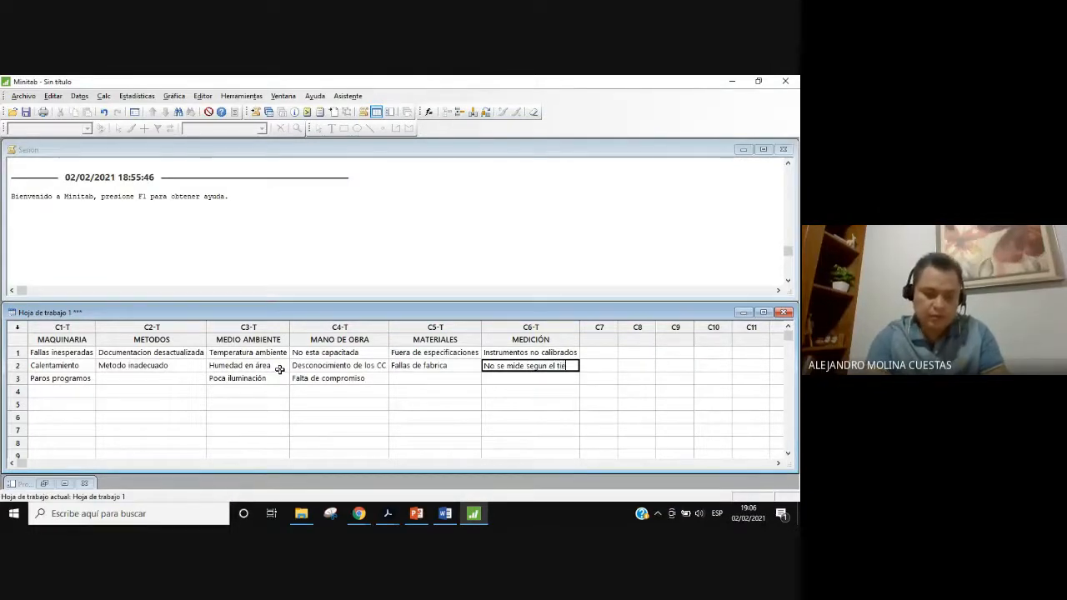
type("mpo definido")
key("Return")
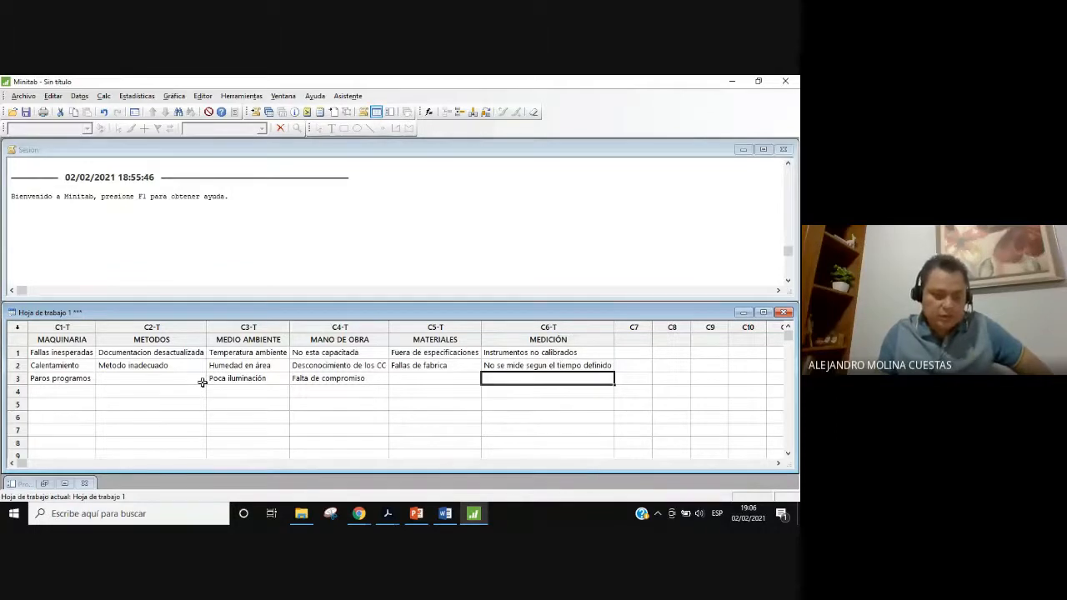
- Review the six category headings in the worksheet's name row, from MAQUINARIA through MEDICIÓN
left_click(64, 342)
left_click(129, 340)
left_click(248, 339)
left_click(343, 341)
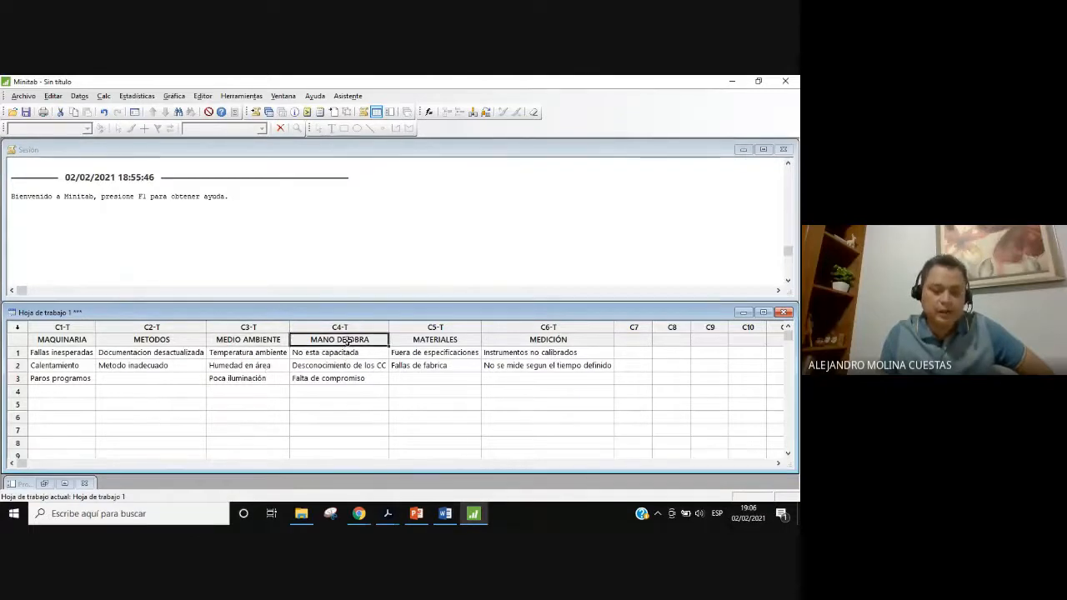
left_click(438, 340)
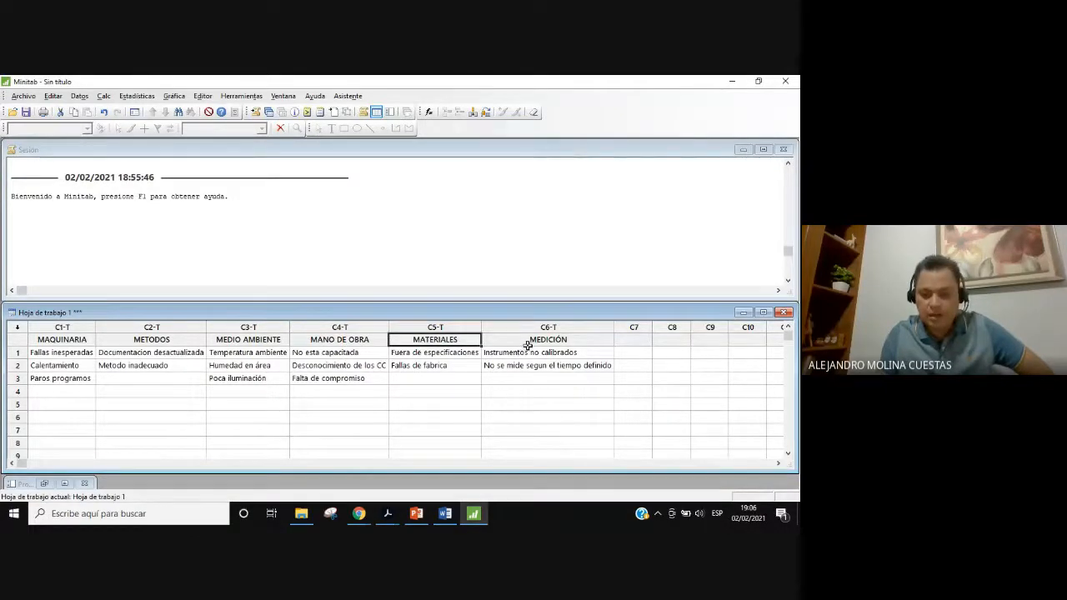
left_click(528, 342)
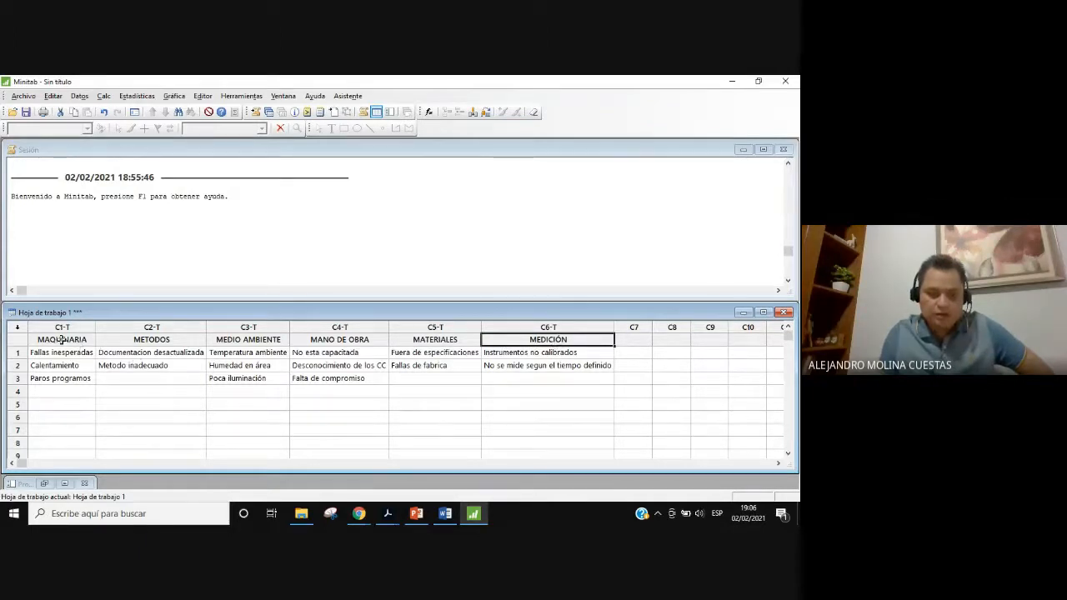
left_click_drag(62, 340, 554, 337)
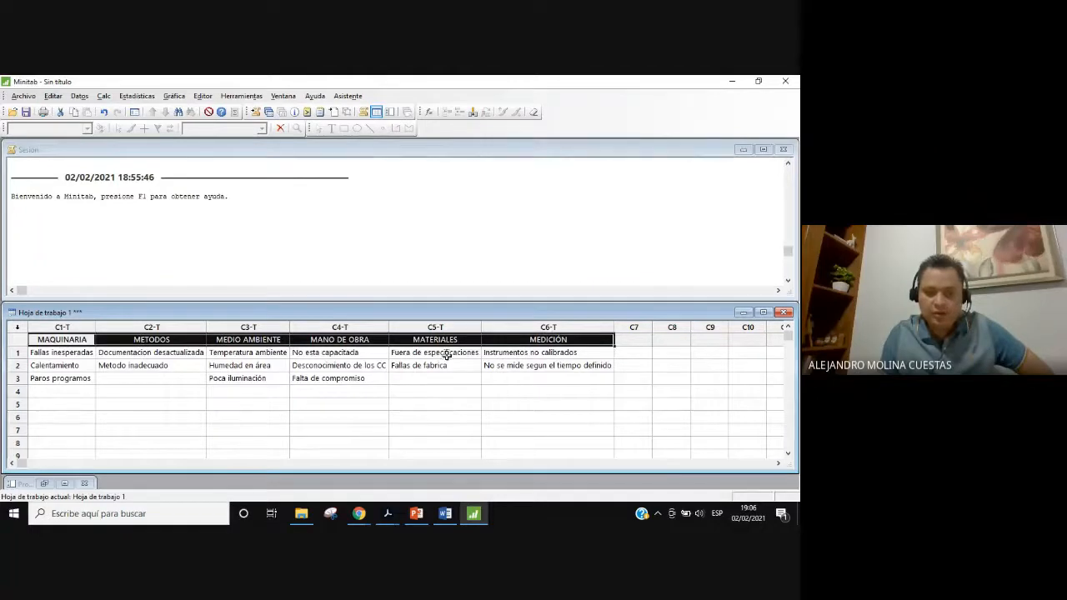
left_click(209, 420)
left_click(61, 343)
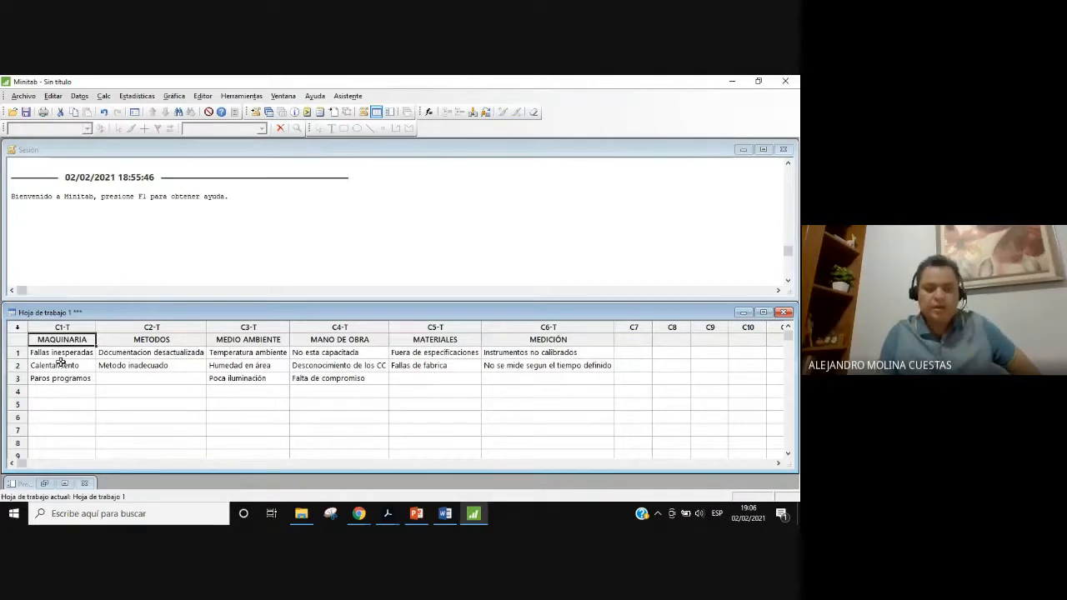
- Examine the causes listed under each category heading in rows 1 to 3, from MAQUINARIA to MEDICIÓN
left_click_drag(57, 352, 71, 383)
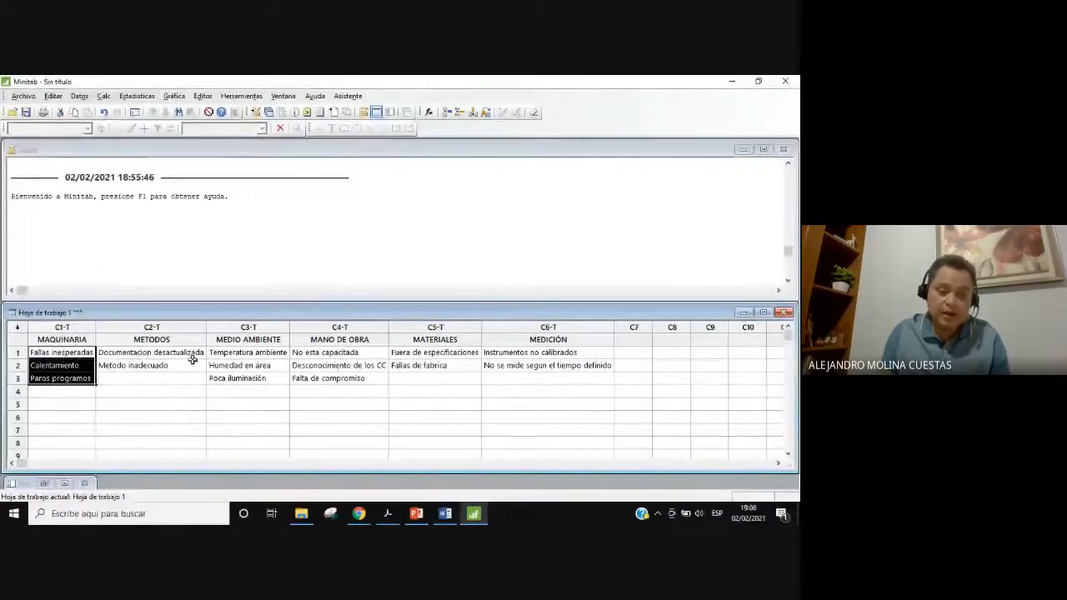
left_click(55, 339)
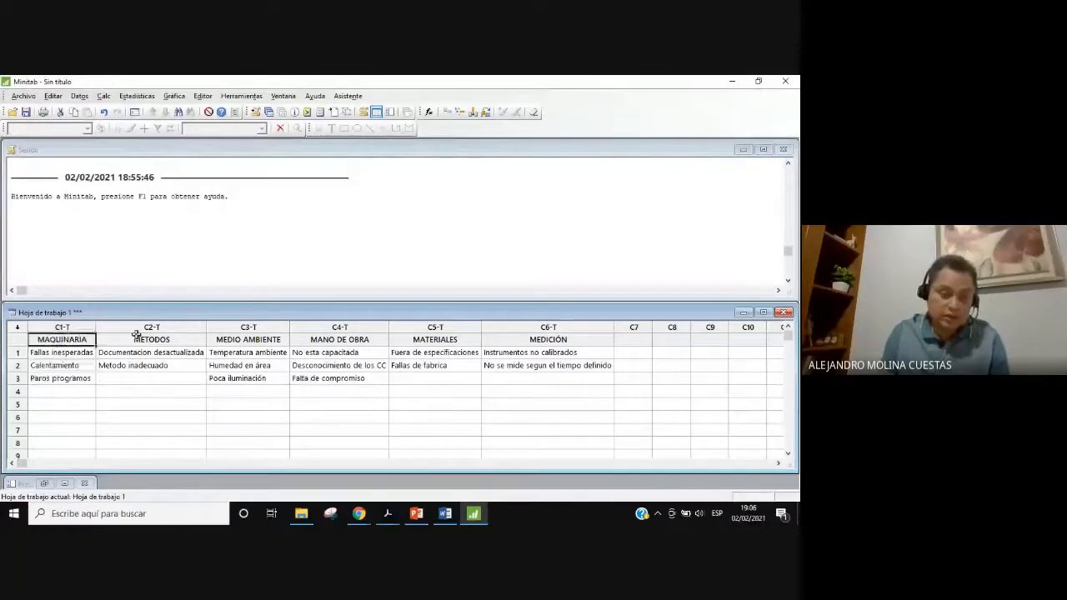
left_click_drag(57, 353, 60, 383)
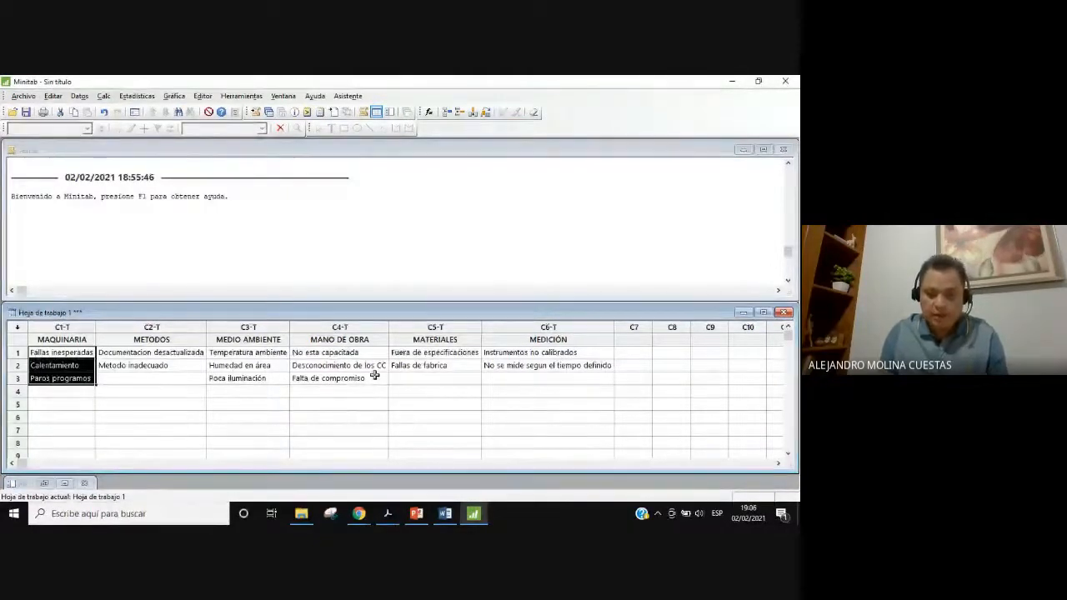
left_click(350, 340)
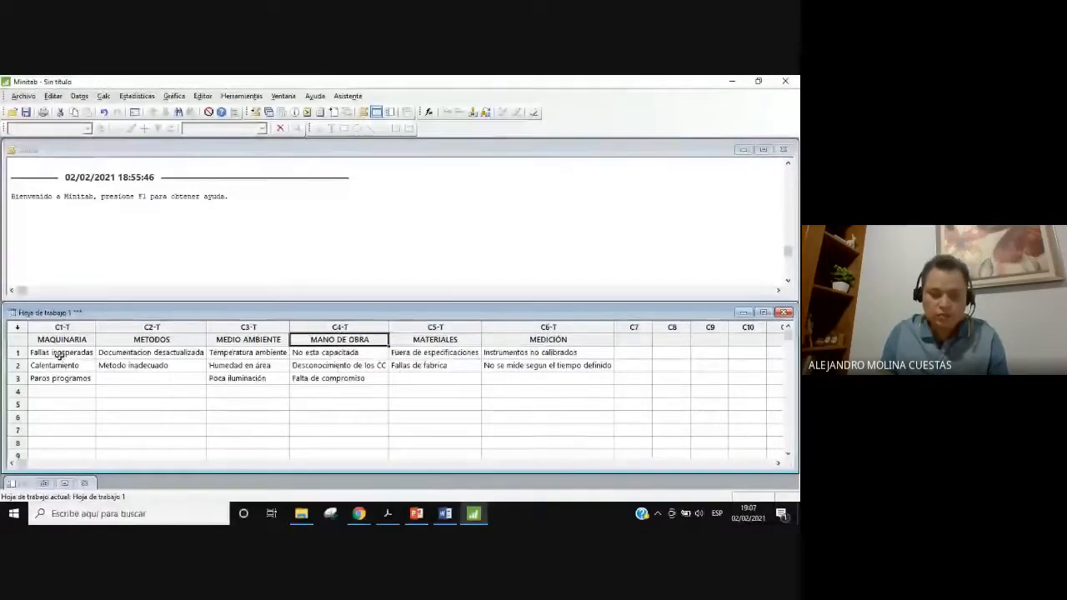
left_click_drag(58, 355, 548, 382)
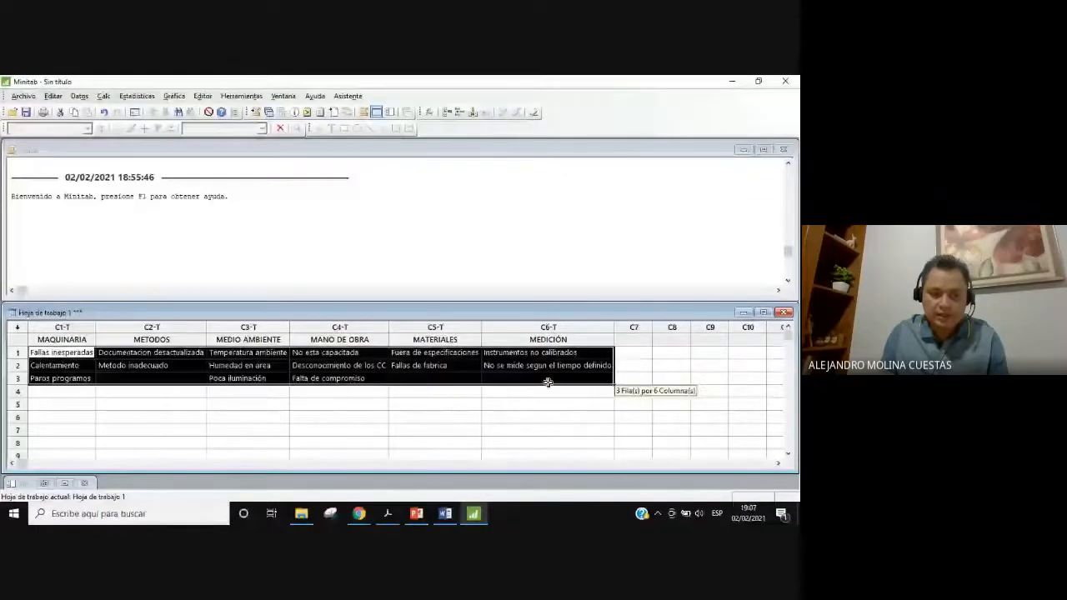
left_click(62, 353)
left_click_drag(150, 352, 150, 365)
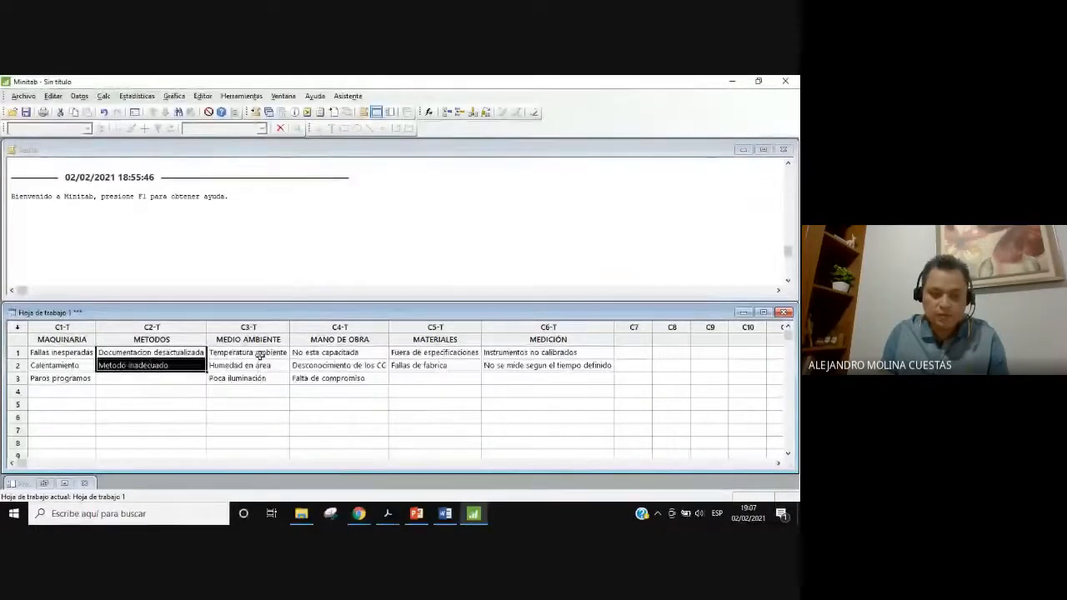
left_click_drag(325, 353, 343, 377)
left_click_drag(434, 352, 436, 362)
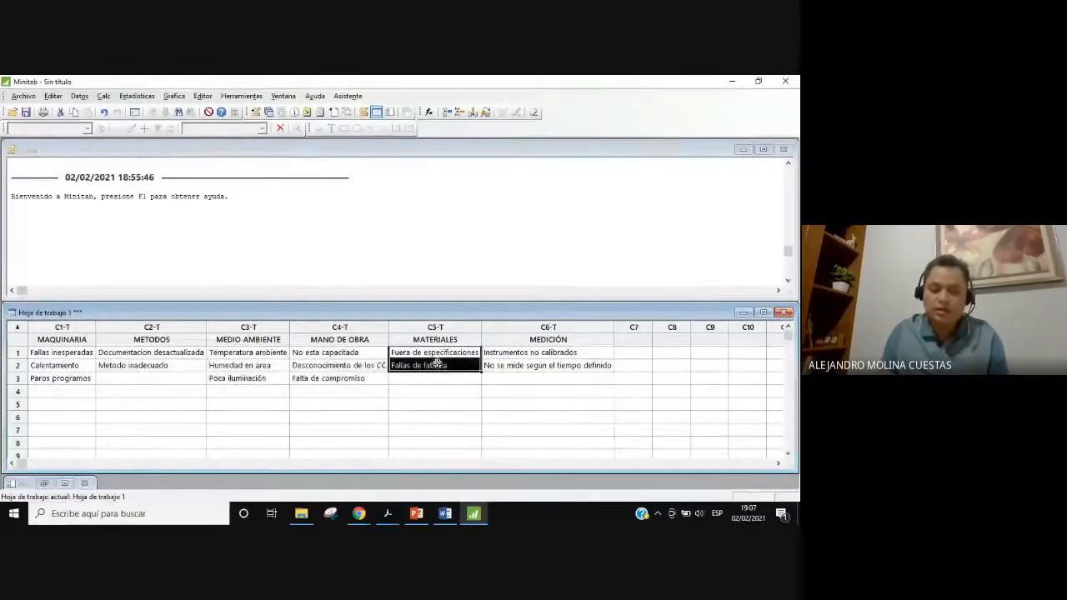
left_click_drag(536, 352, 536, 366)
left_click(65, 351)
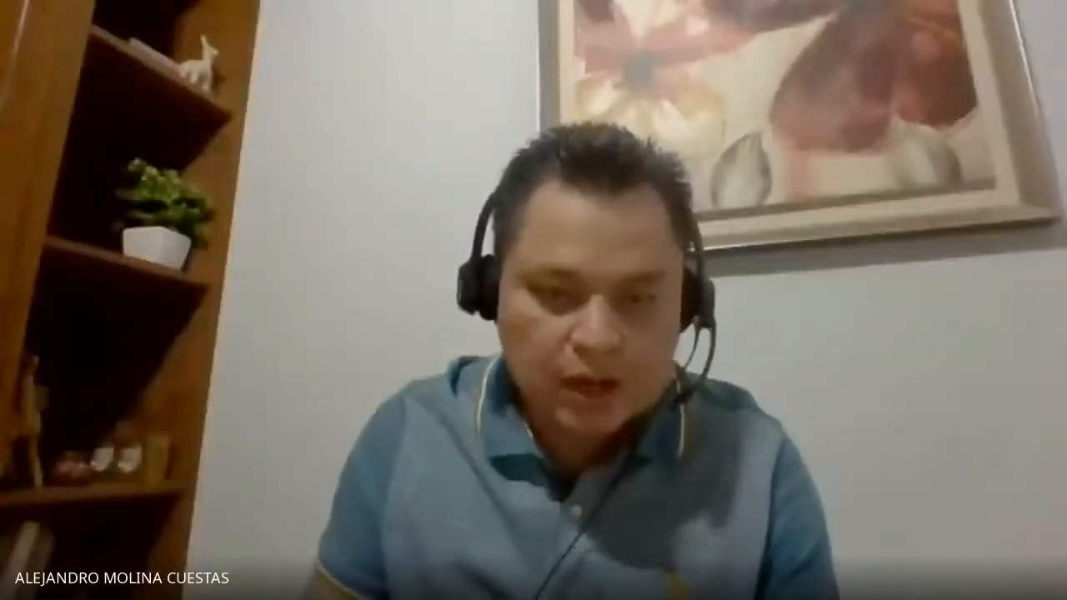
- Name column C8 "Fallas inesperadas" and enter "Equipos son antiguos" as its sub-cause in row 1
left_click(673, 340)
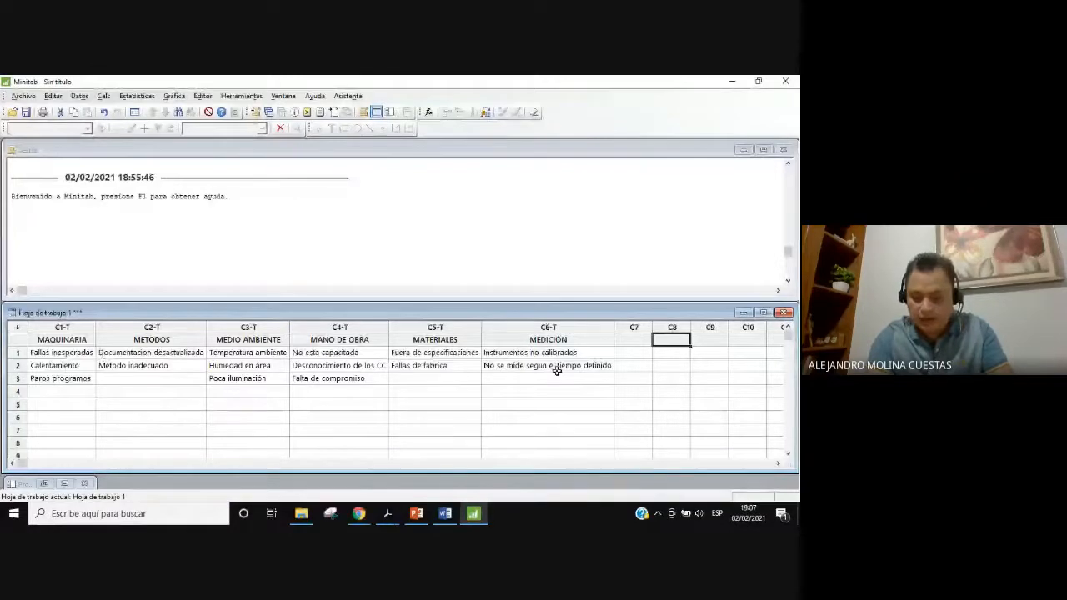
type("Fallas inesperadas")
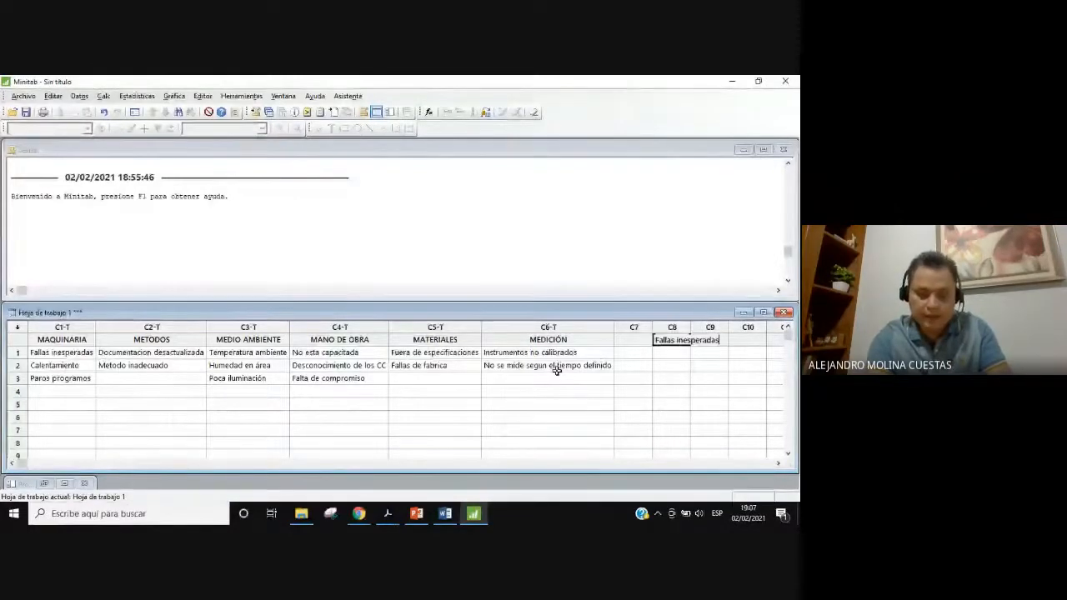
key("Return")
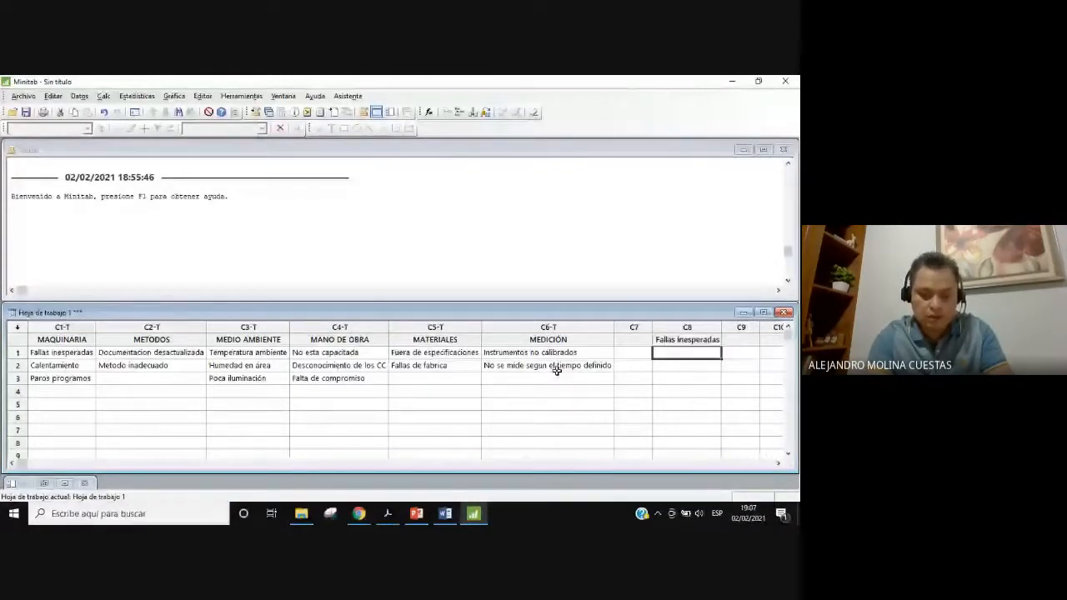
type("Equipos son")
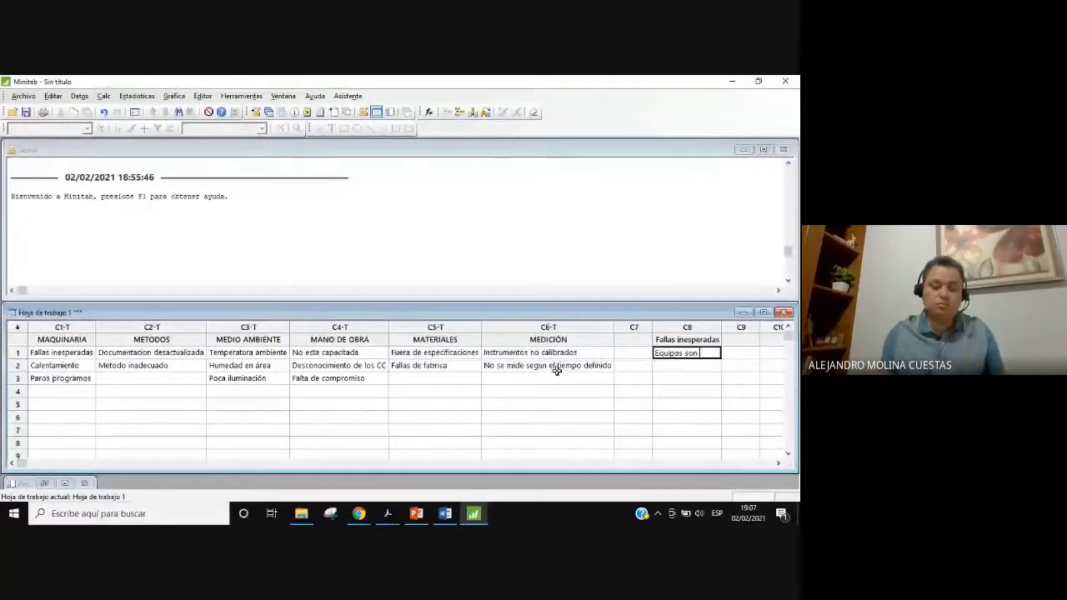
type(" antiguos")
key("Return")
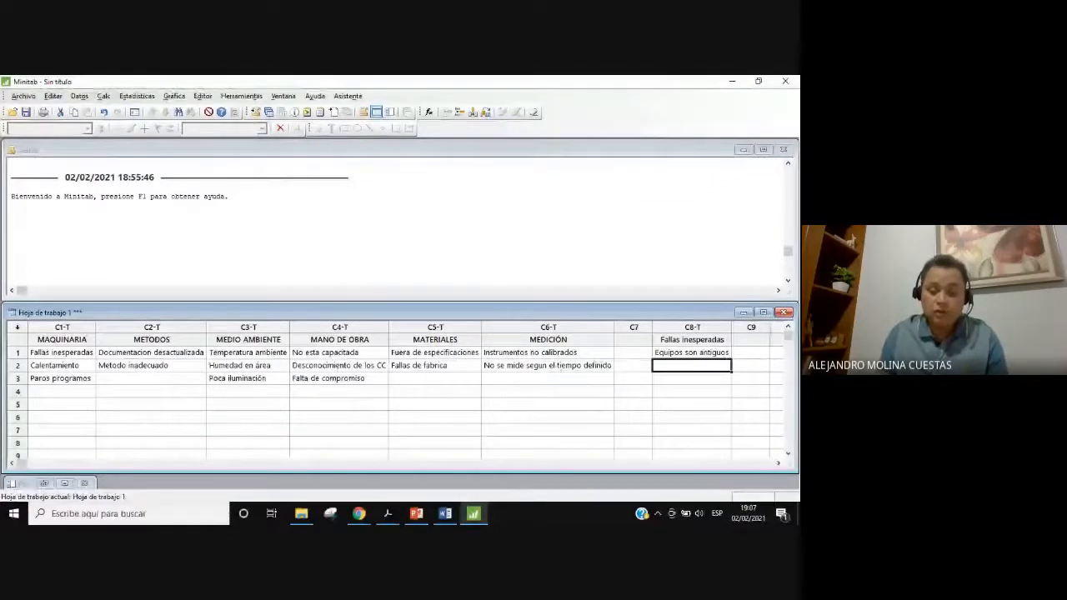
- Name column C9 "Documentación" for the sub-causes of the outdated documentation cause
left_click(780, 464)
left_click_drag(687, 341, 717, 371)
left_click(693, 380)
left_click_drag(683, 340, 695, 356)
left_click(711, 394)
left_click(685, 340)
type("D")
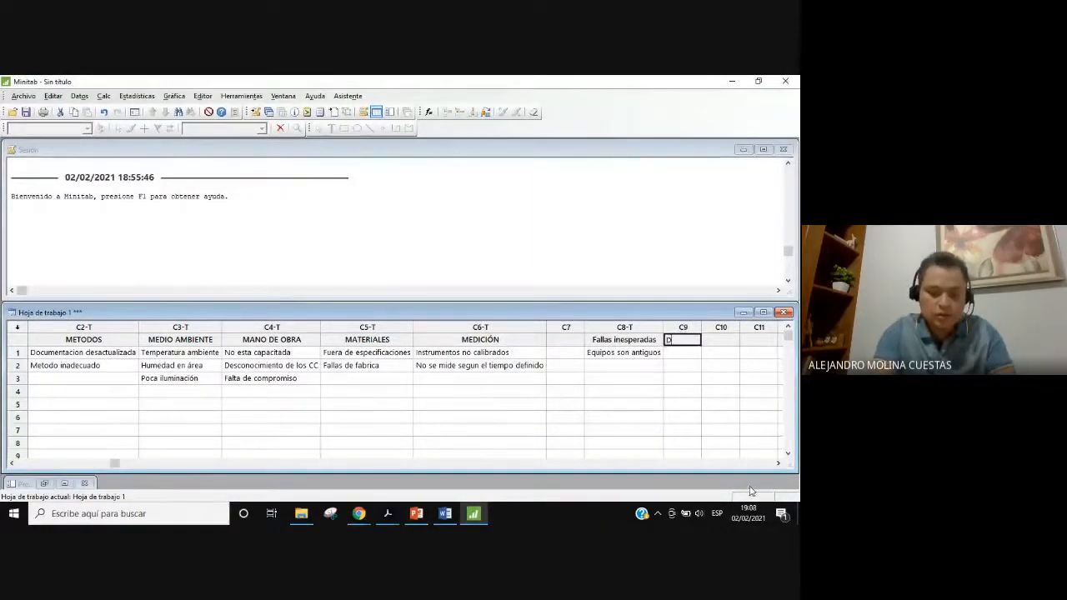
type("ocumentaci")
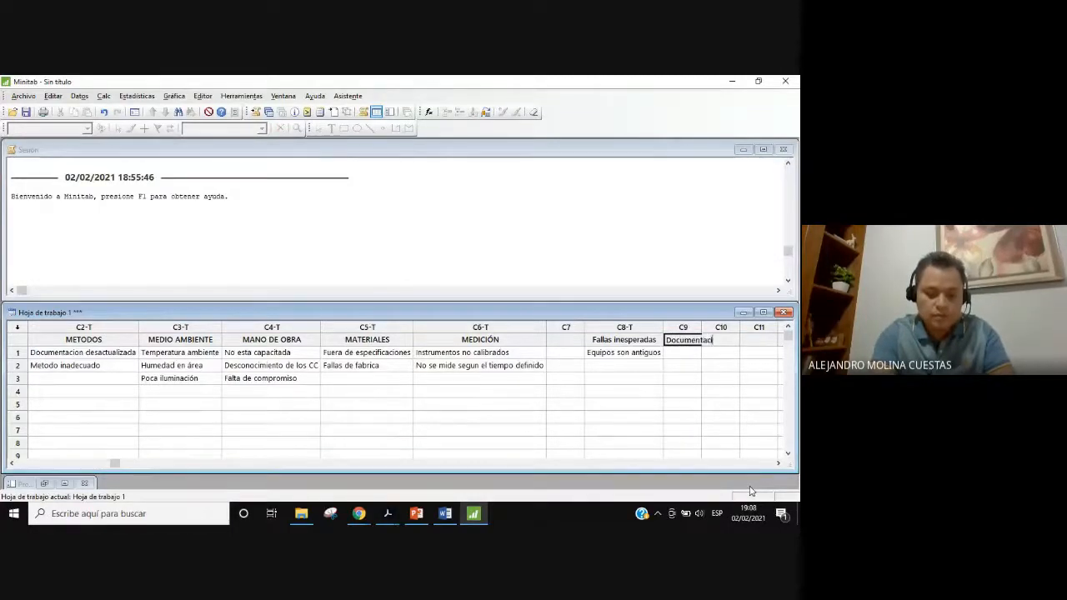
type("ón")
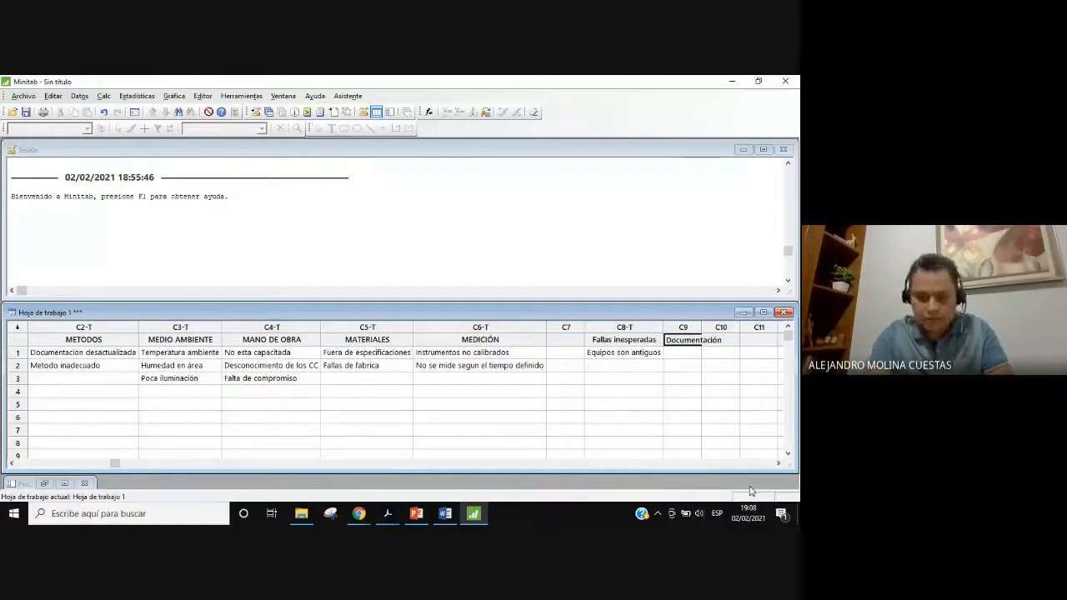
key("Return")
- Enter "No se ha revisado" and "No un control de documentos" in rows 1 and 2 of the Documentación column
type("No s")
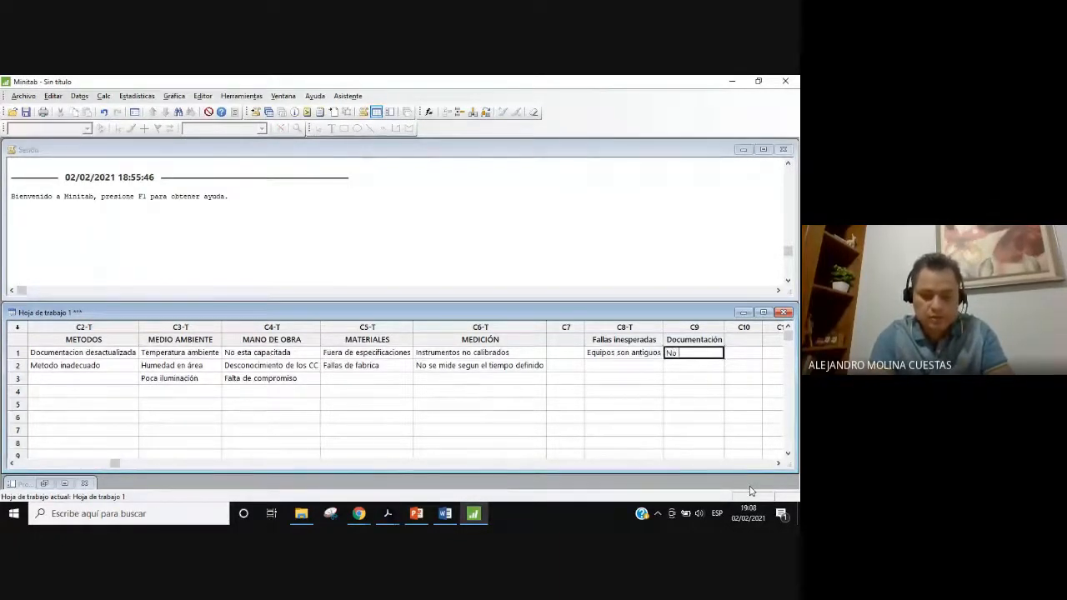
type("e ha ")
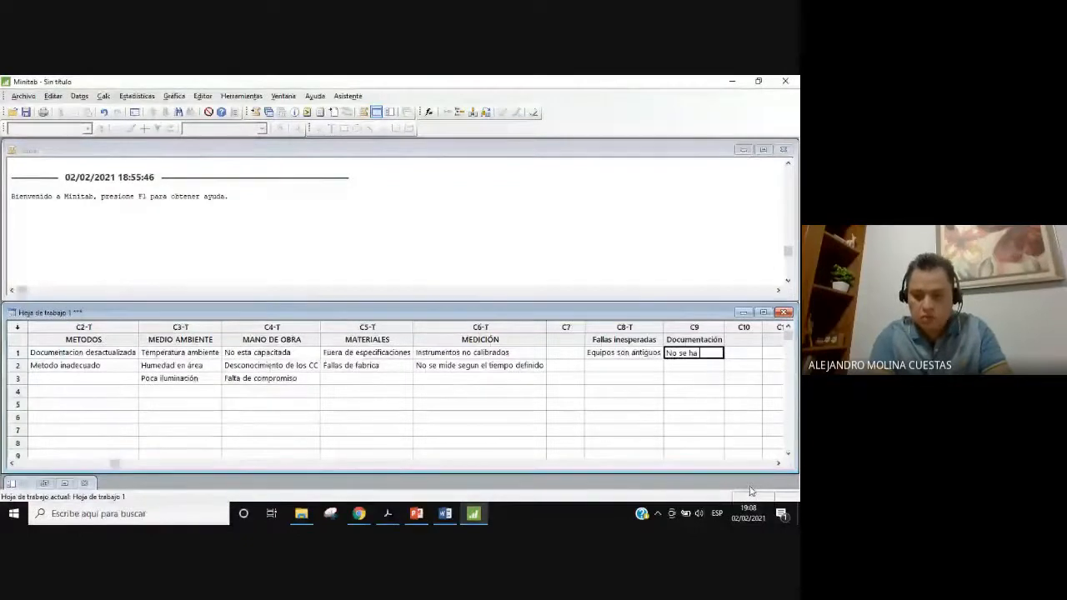
type("revisado")
key("Return")
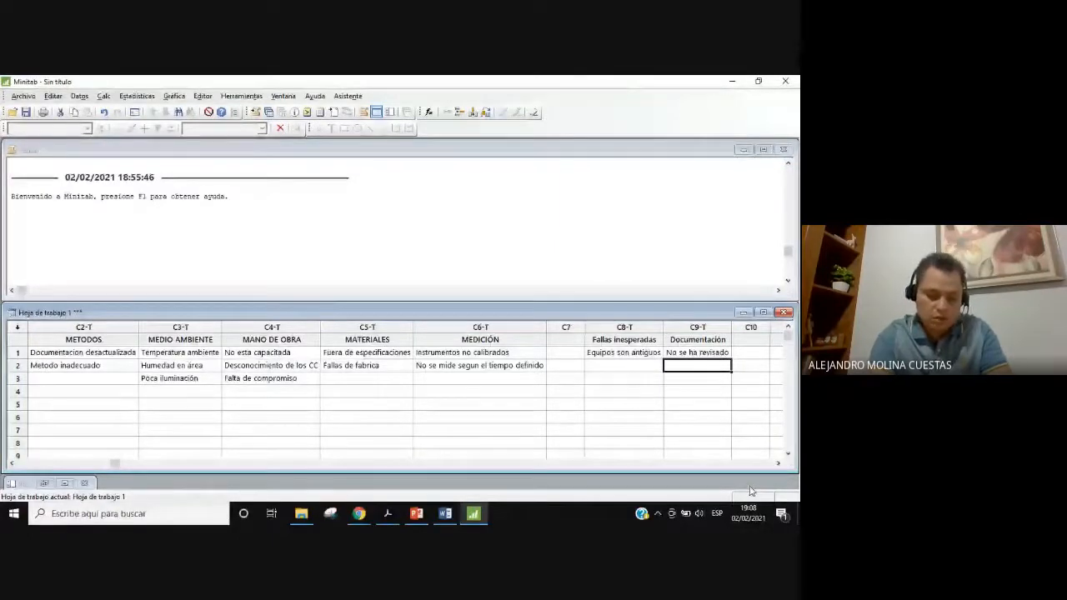
type("No un cont")
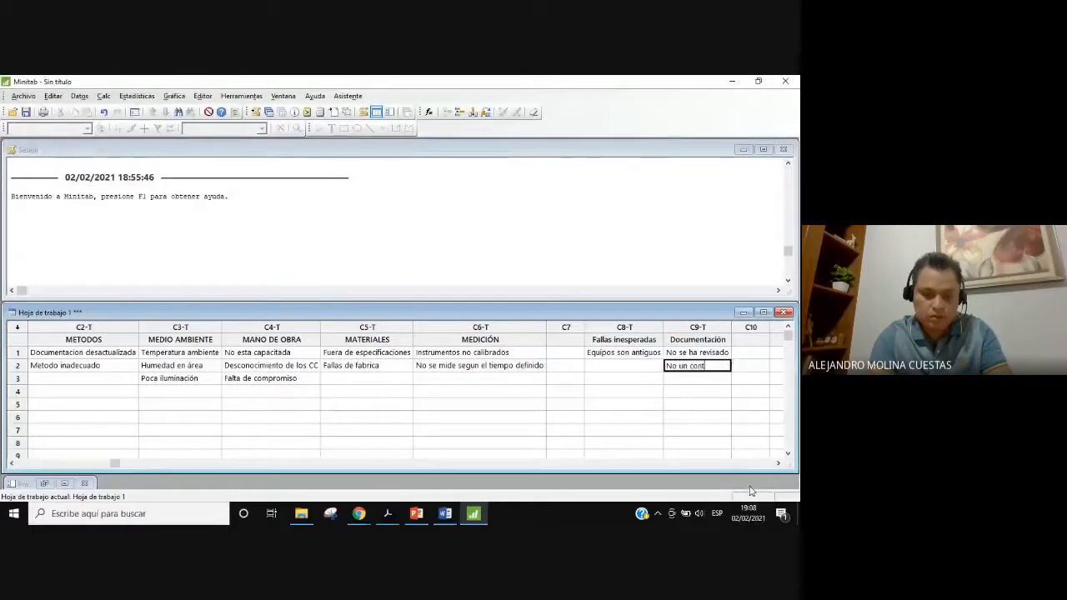
type("rol de documentos")
key("Return")
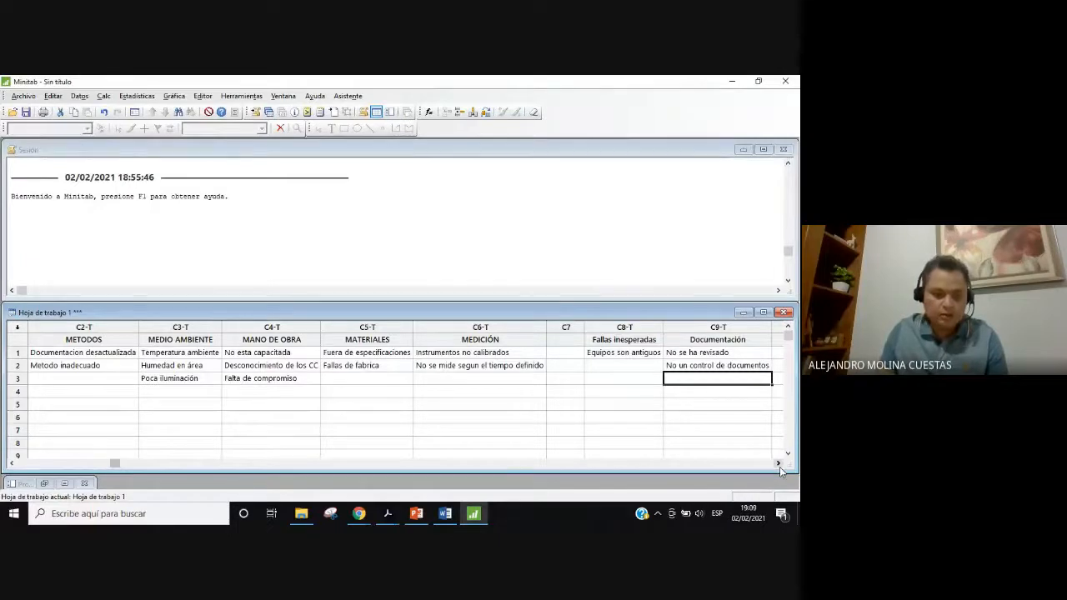
- Name column C10 "Temperatura" for the sub-causes of the ambient temperature cause
left_click(191, 352)
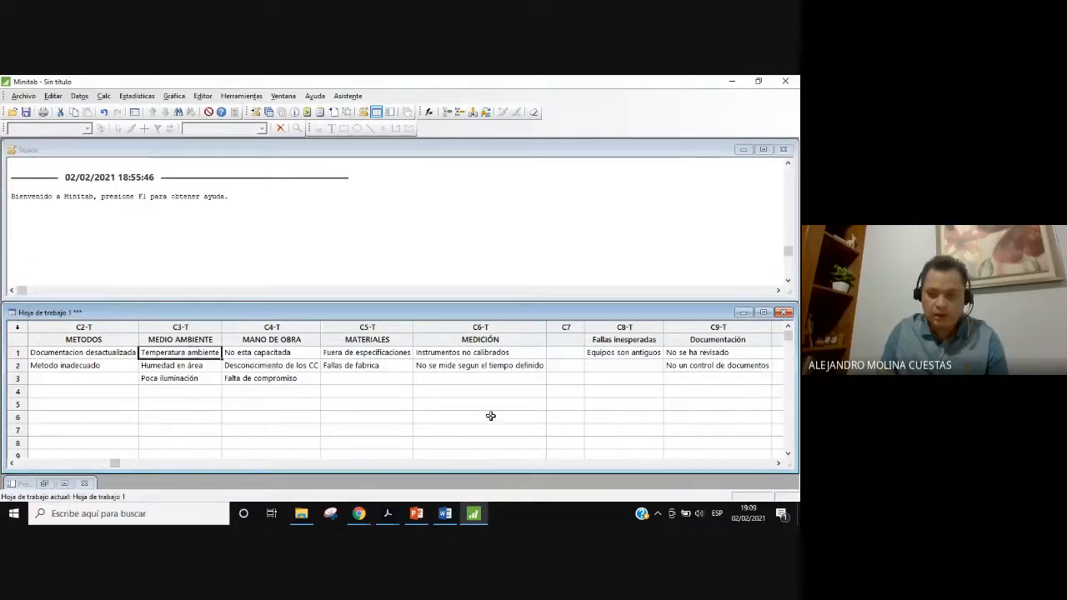
left_click(778, 463)
left_click_drag(683, 340, 684, 354)
left_click(722, 379)
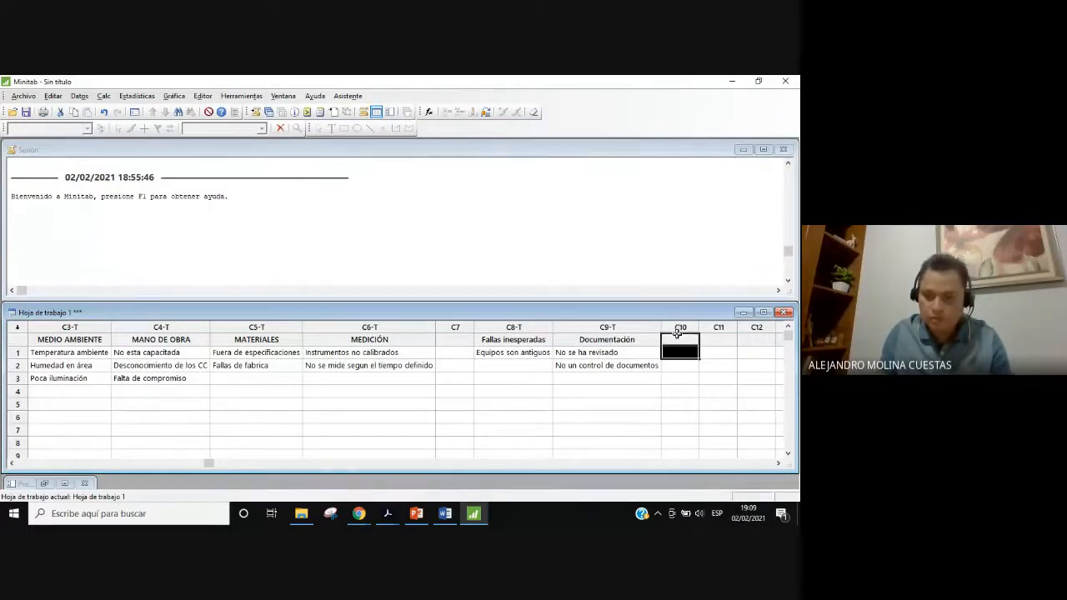
left_click(679, 338)
type("Temperatura")
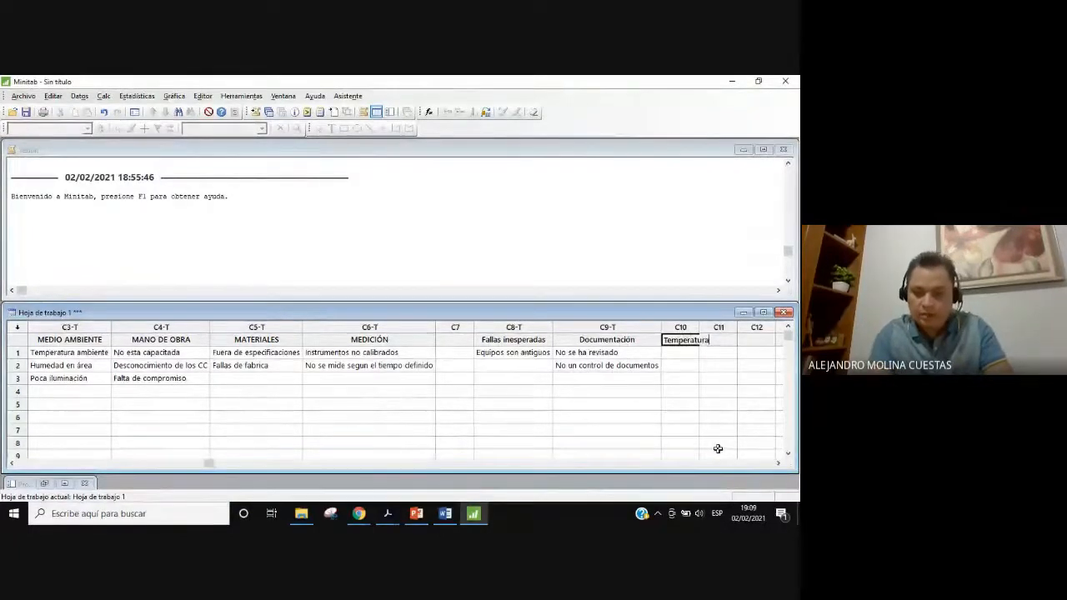
key("Return")
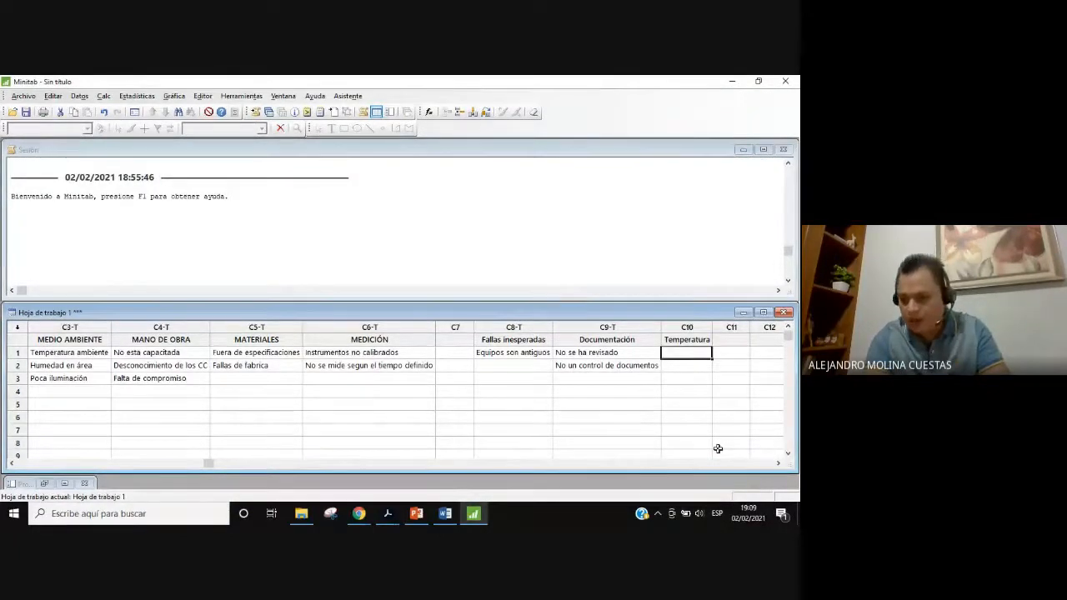
- Enter "Poca ventilación" and "Extractores mal ubicados" in rows 1 and 2 of the Temperatura column
type("P")
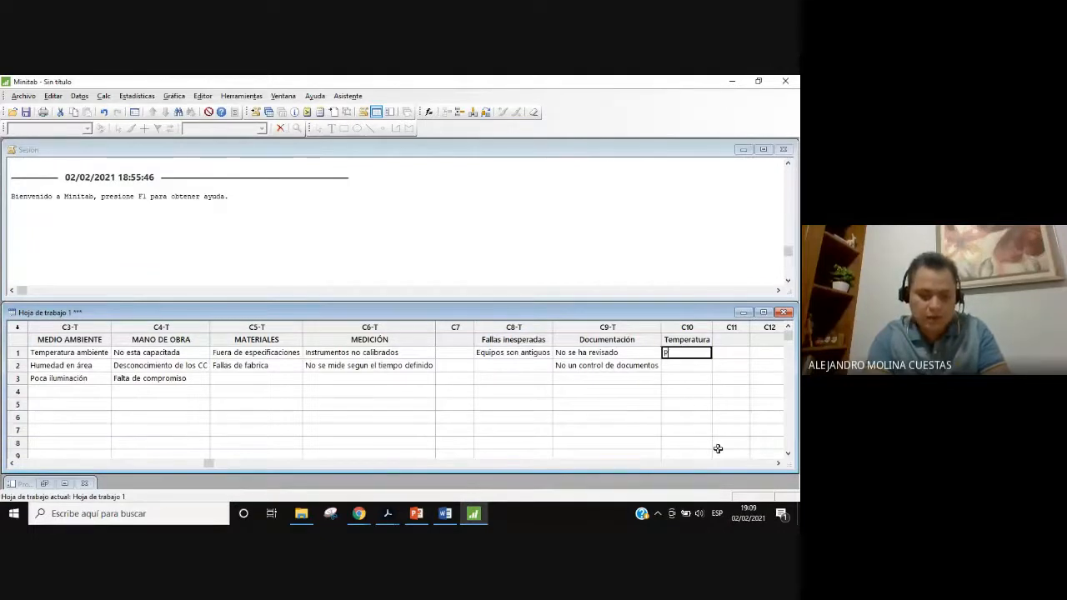
type("oca ventilación")
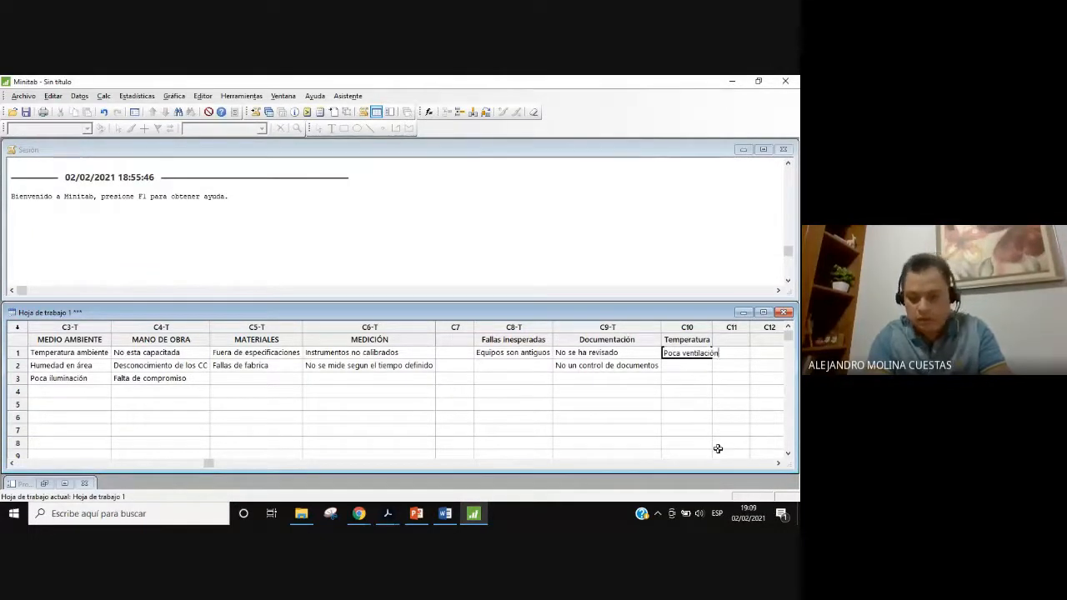
key("Return")
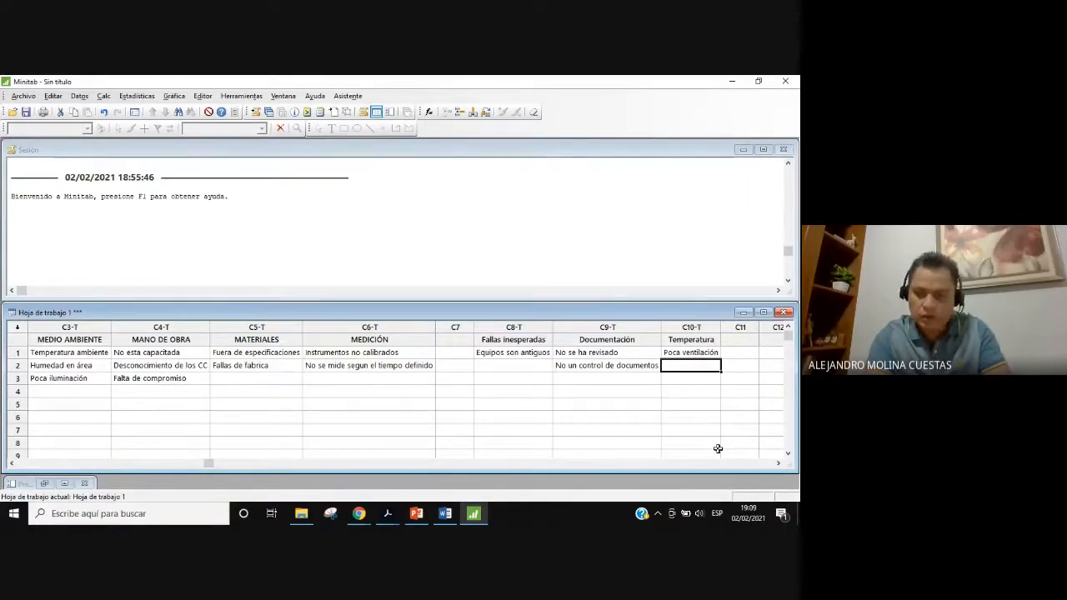
type("Extractores mal")
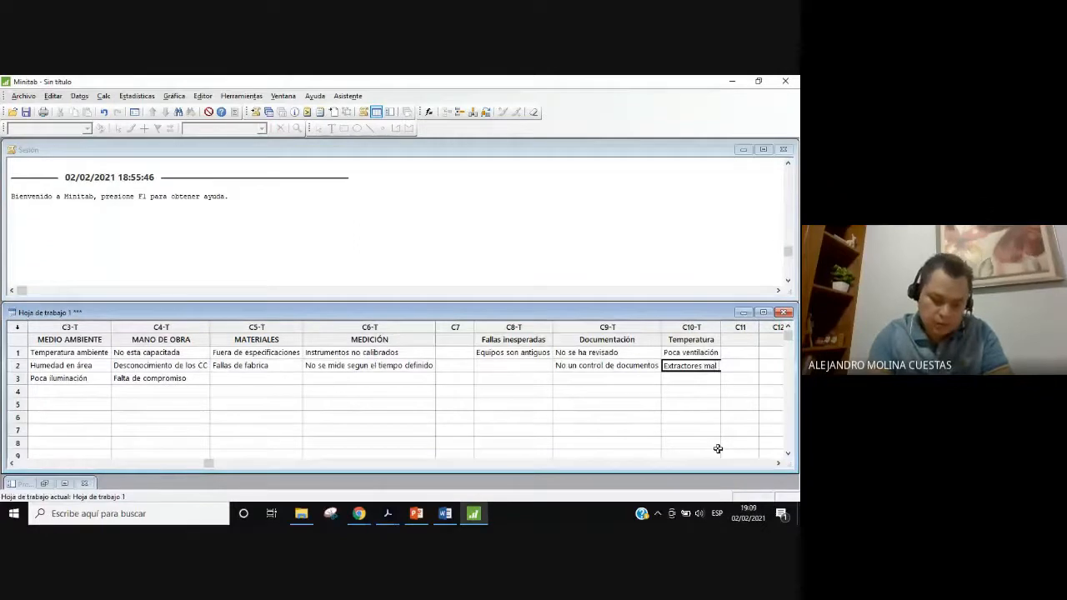
type(" ubicados")
key("Return")
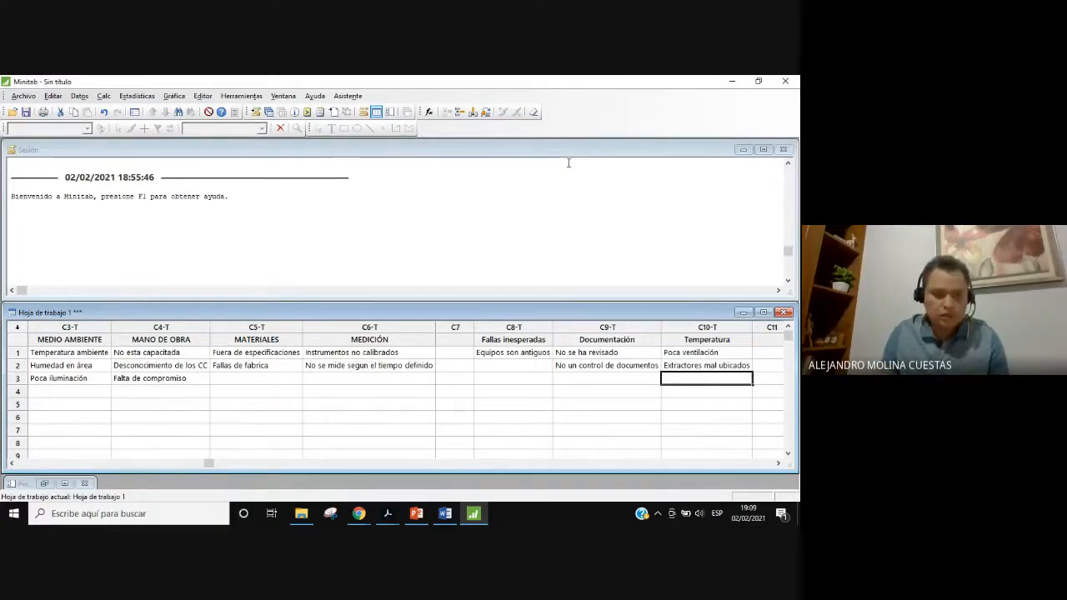
- Try to name column C11 "mano de obra"
left_click(778, 465)
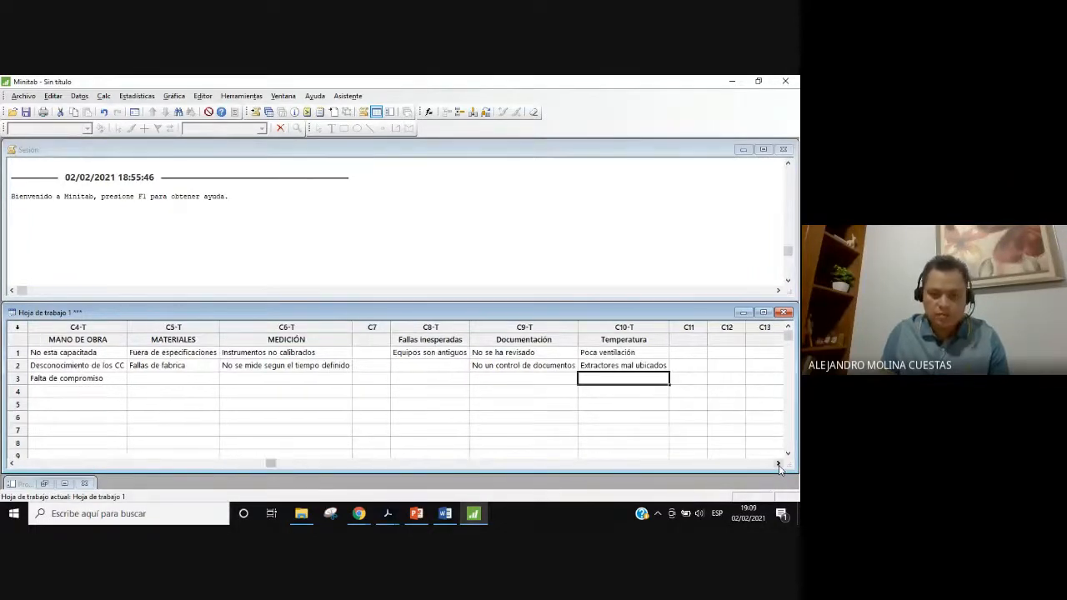
left_click(686, 340)
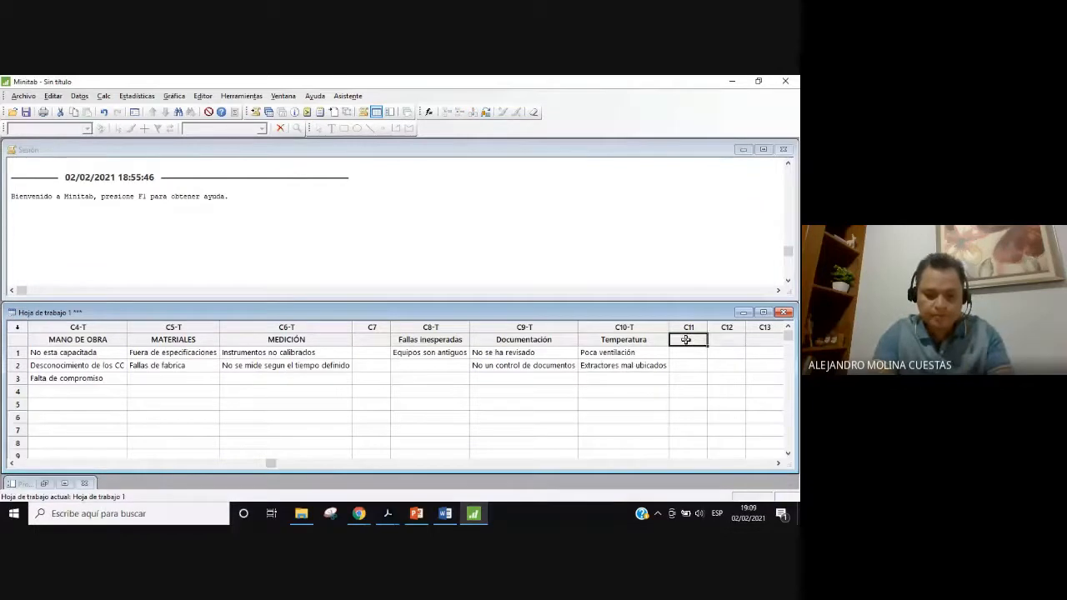
type("mano de obra")
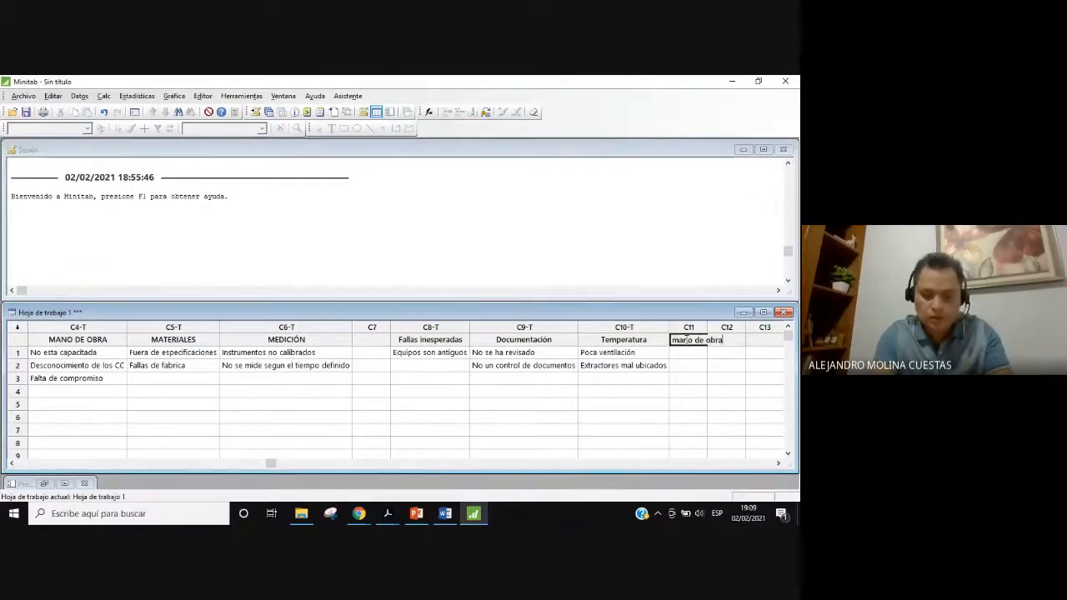
key("Return")
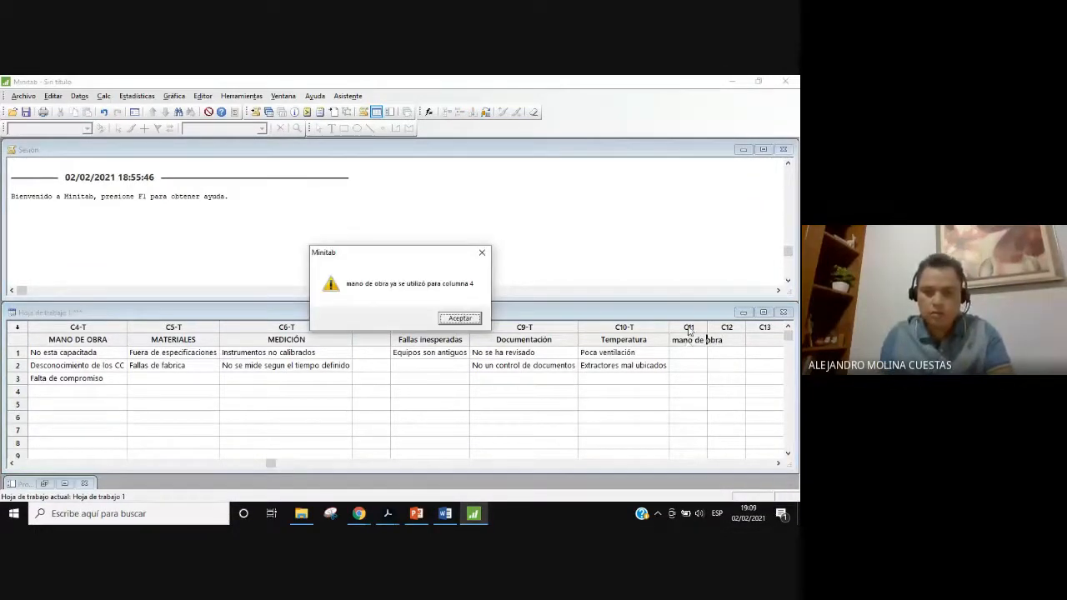
left_click(459, 318)
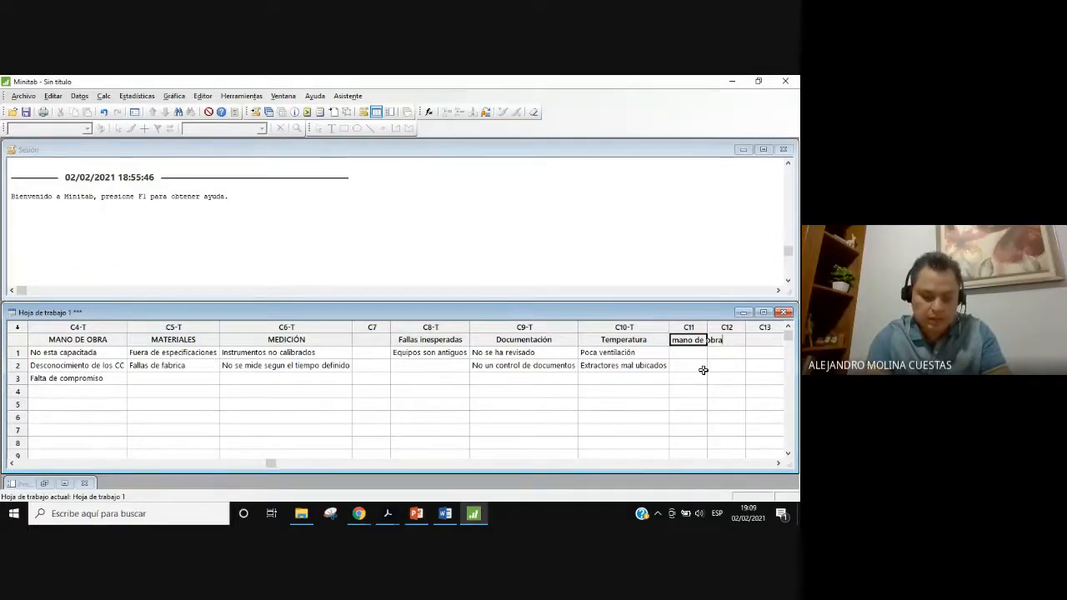
- Name column C11 "capacitacion" for the sub-causes of the untrained workforce cause
type("no")
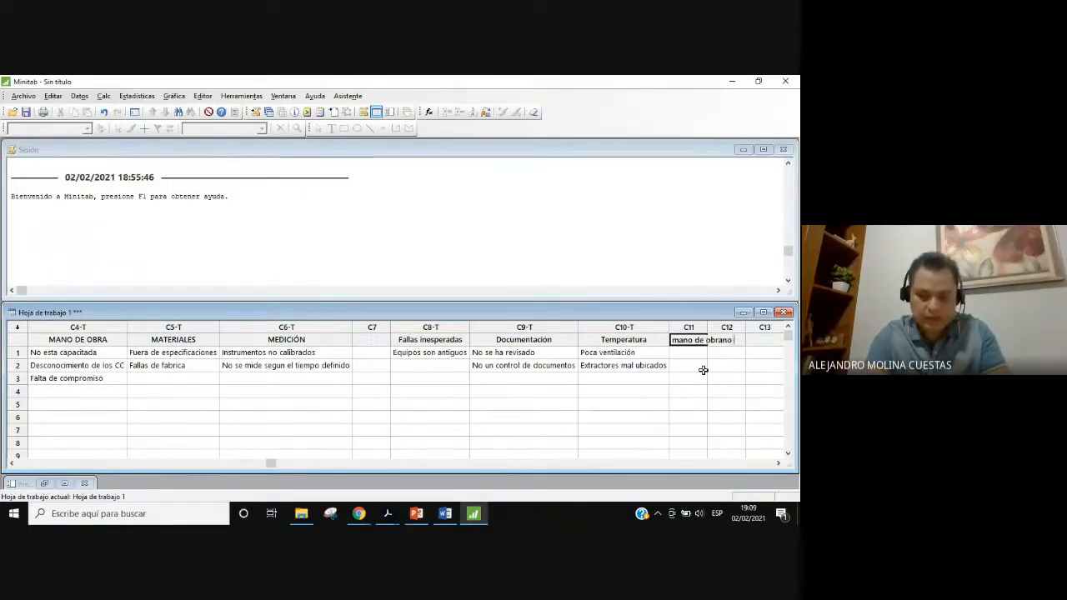
key("BackSpace")
key("BackSpace")
key("BackSpace")
key("BackSpace")
key("BackSpace")
key("BackSpace")
key("BackSpace")
key("BackSpace")
key("BackSpace")
key("BackSpace")
key("BackSpace")
key("BackSpace")
key("BackSpace")
key("BackSpace")
type("capacitacion")
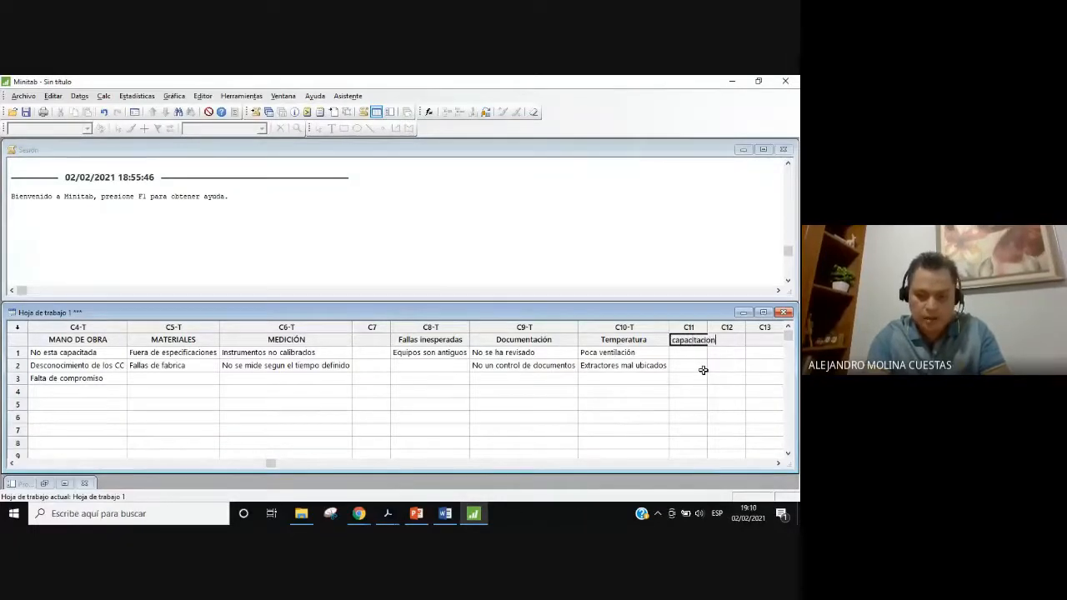
key("Return")
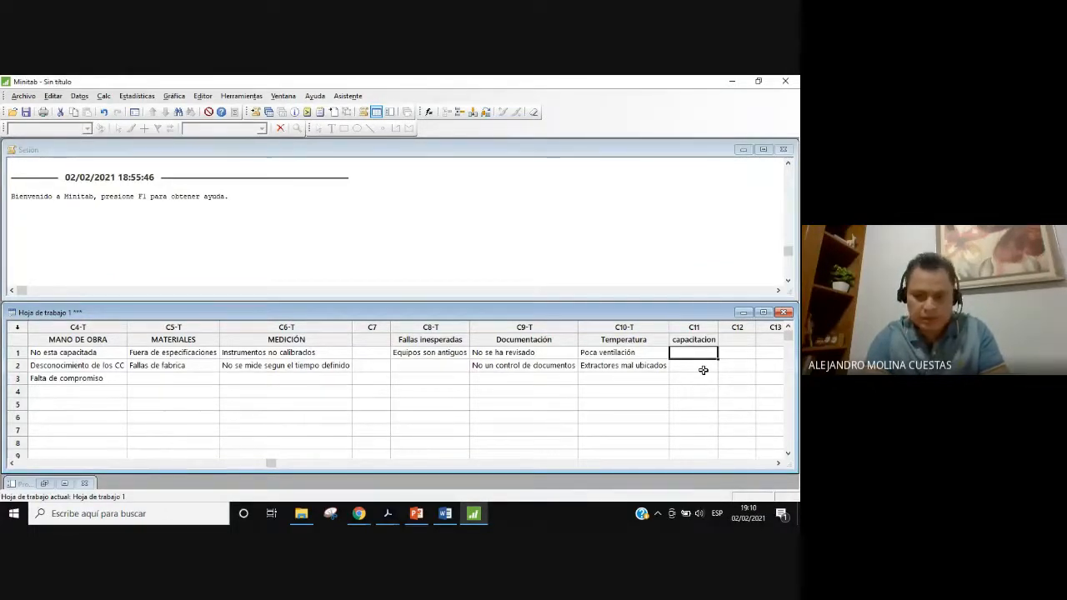
- Enter "no hay un plan de formacion" and "no se asignan fondos" in rows 1 and 2 of the capacitacion column
type("no hay un plan")
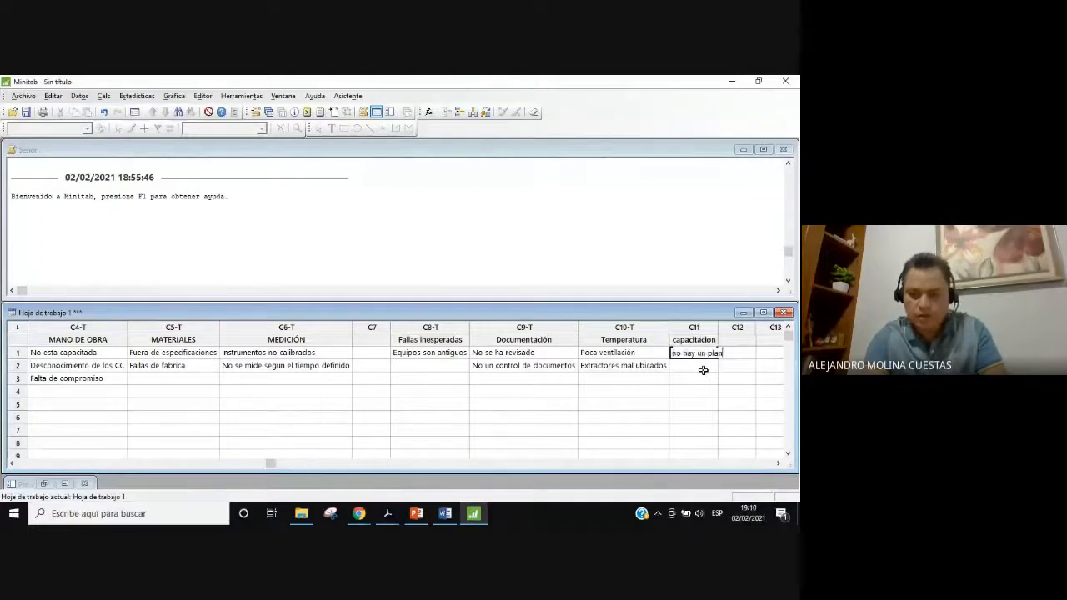
type(" de formacion")
key("Return")
type("no")
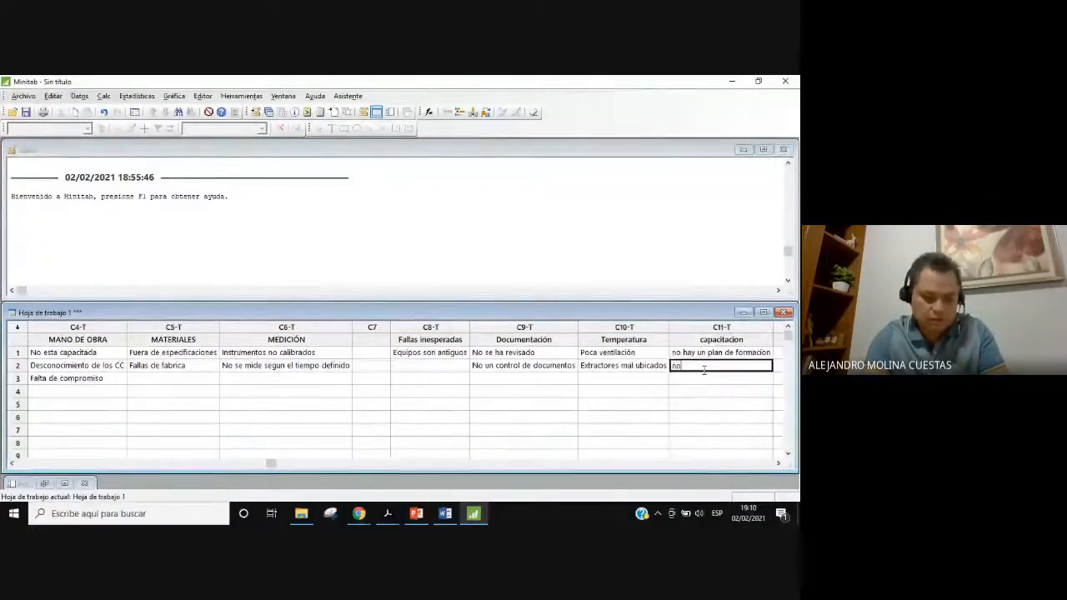
type(" se asignan fondos")
key("Return")
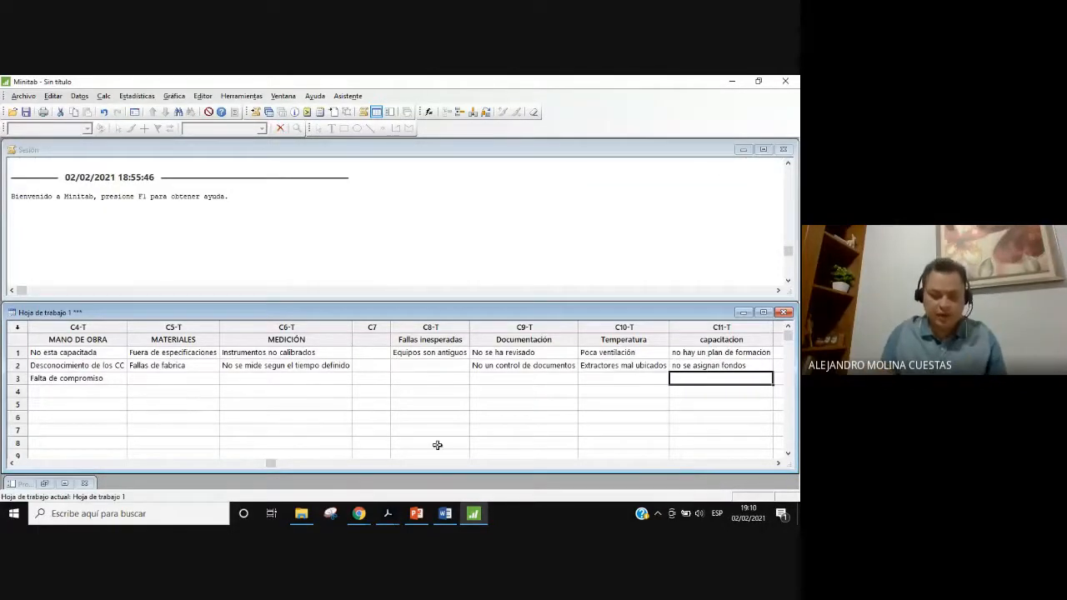
- Examine the causes under the category columns C1 to C6 and their sub-causes in columns C8 to C11
left_click_drag(271, 463, 23, 464)
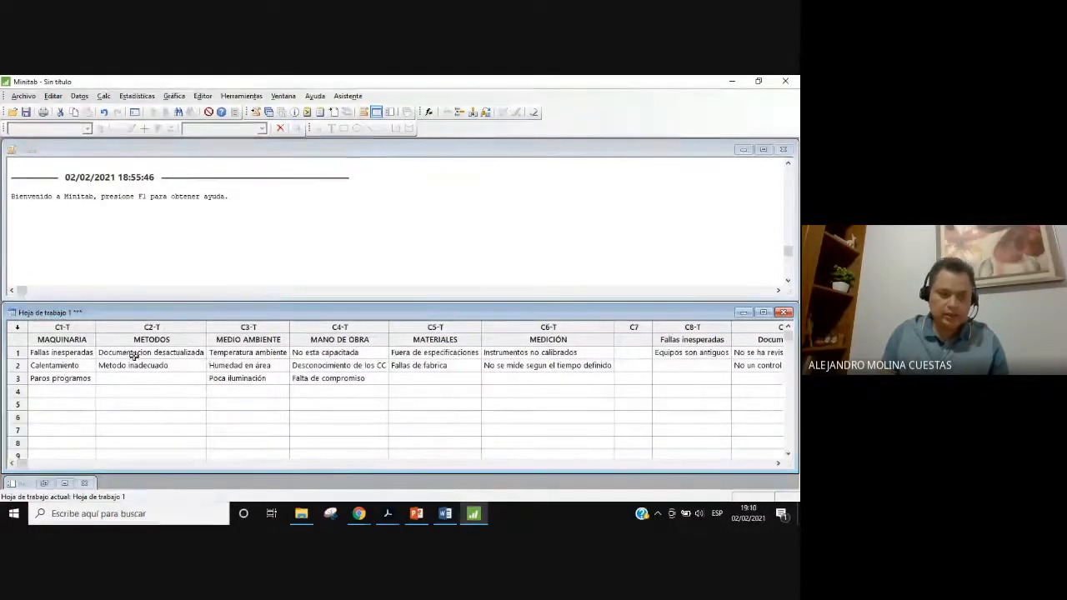
left_click_drag(134, 356, 136, 431)
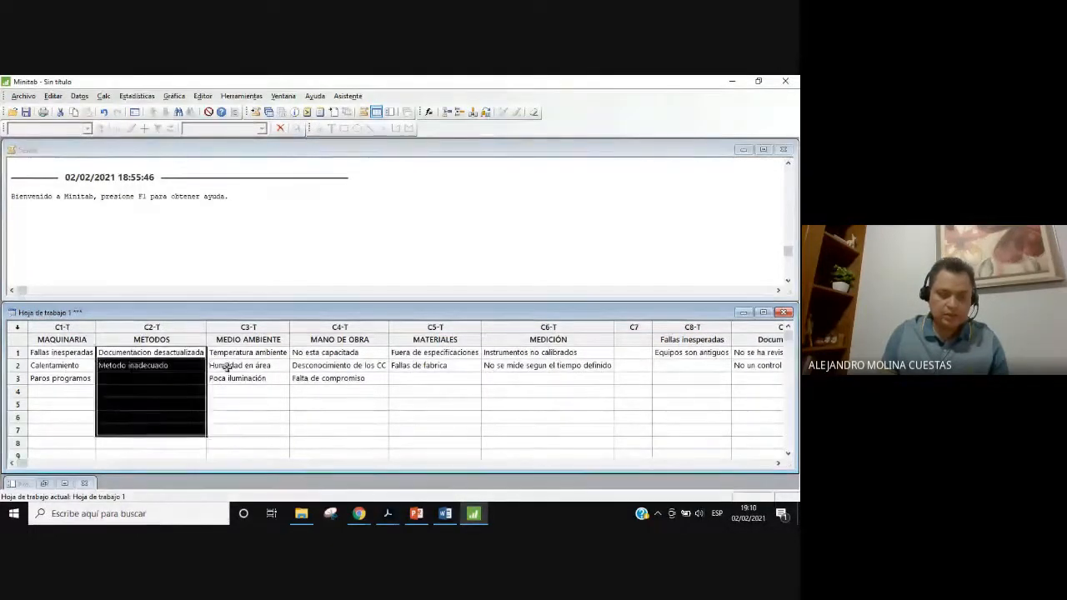
left_click(60, 356)
left_click(68, 367)
left_click(70, 380)
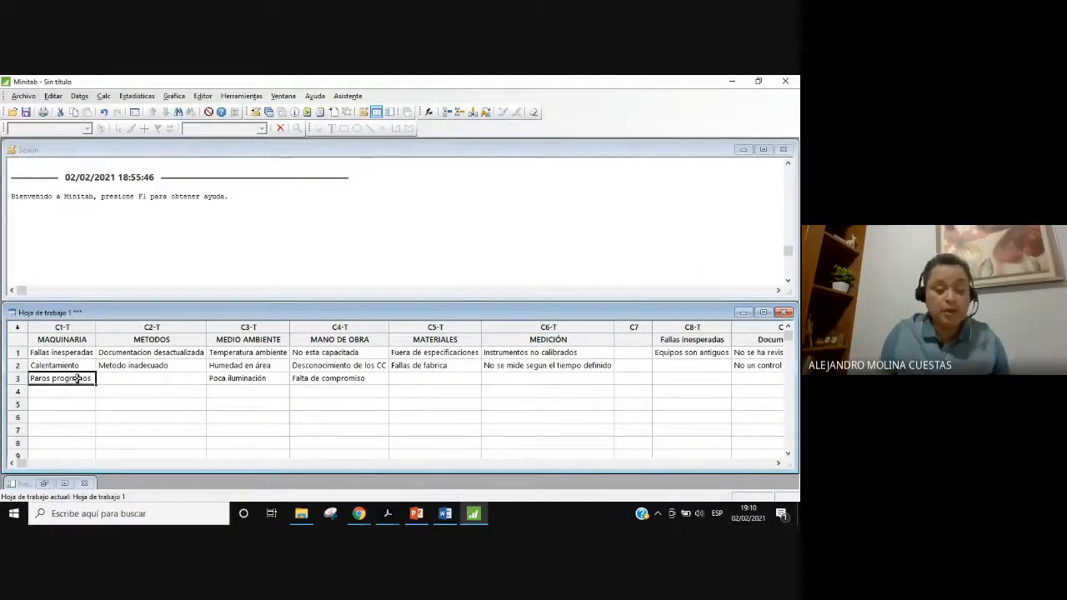
left_click(66, 354)
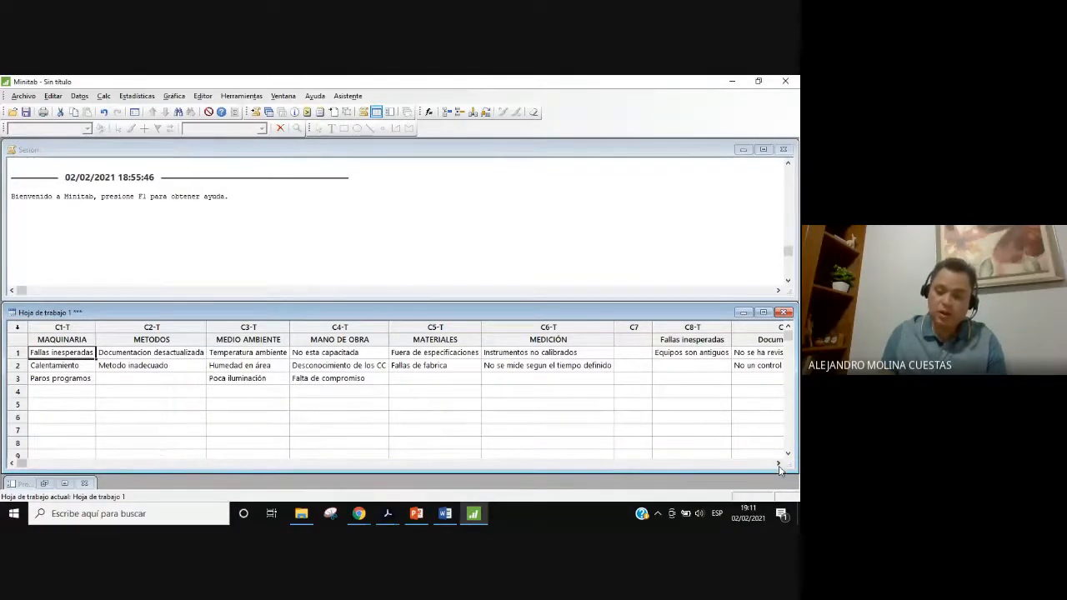
scroll(779, 466, "right", 6)
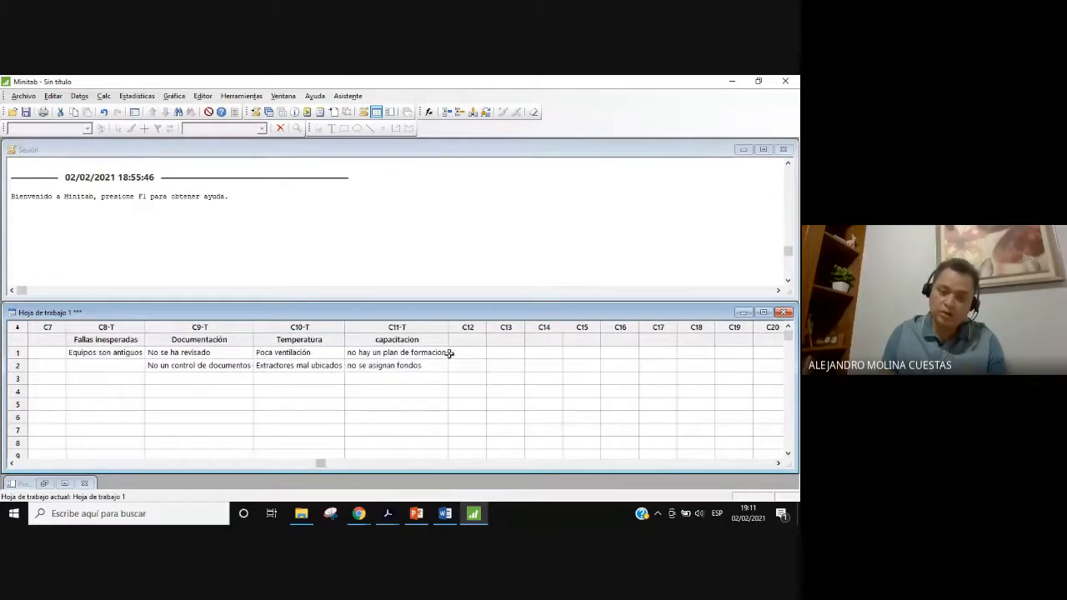
left_click(778, 463)
left_click(777, 464)
left_click(12, 464)
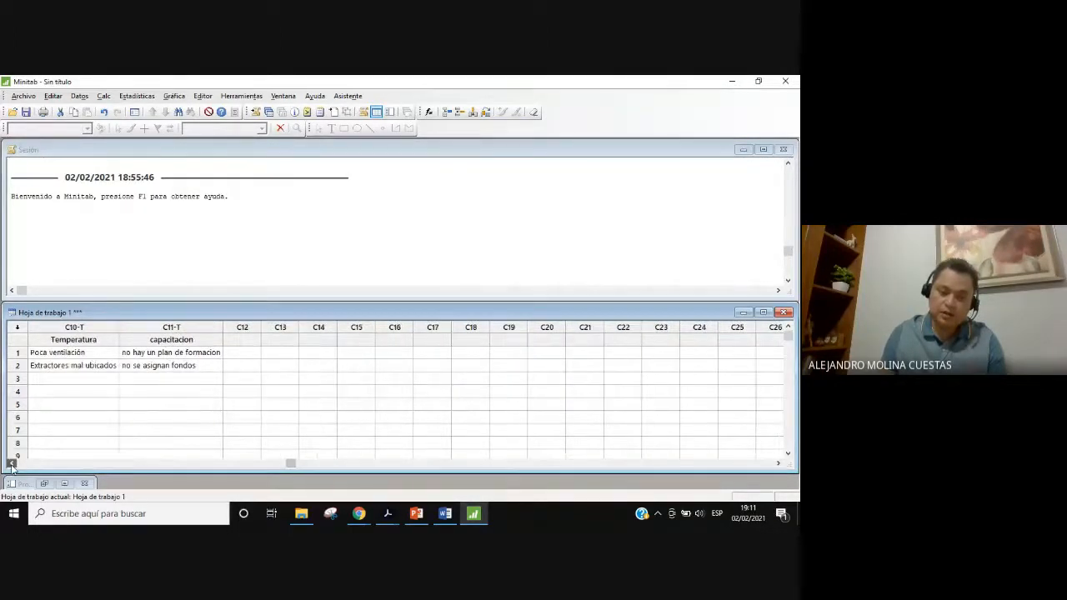
key("ctrl+Home")
left_click(384, 407)
left_click(317, 370)
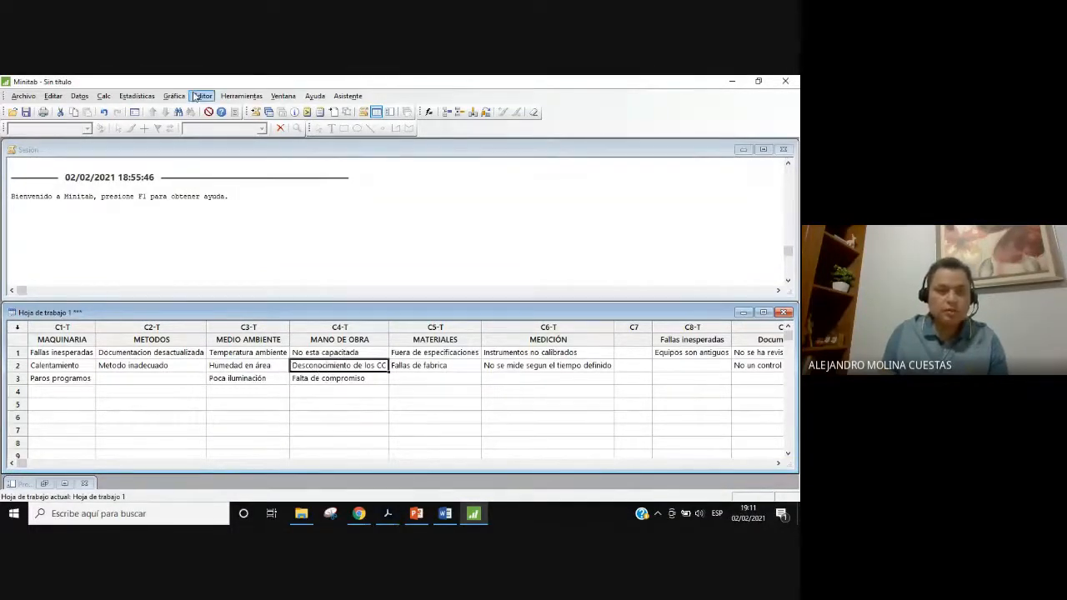
- Open the cause-and-effect diagram setup with branch 1's causes entry active, and move the dialog to uncover the first worksheet columns
left_click(134, 97)
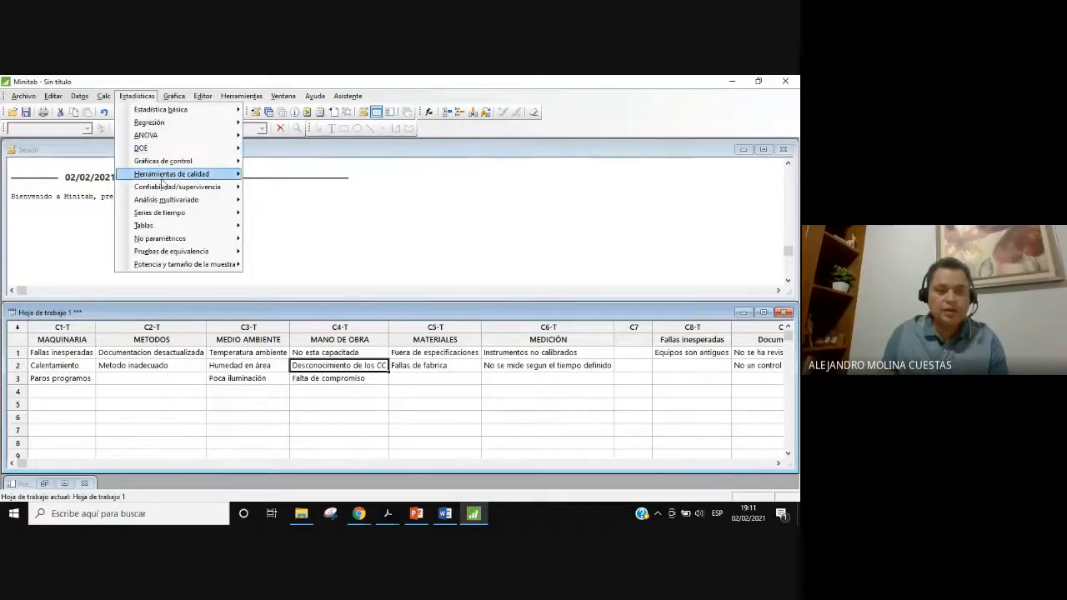
mouse_move(165, 175)
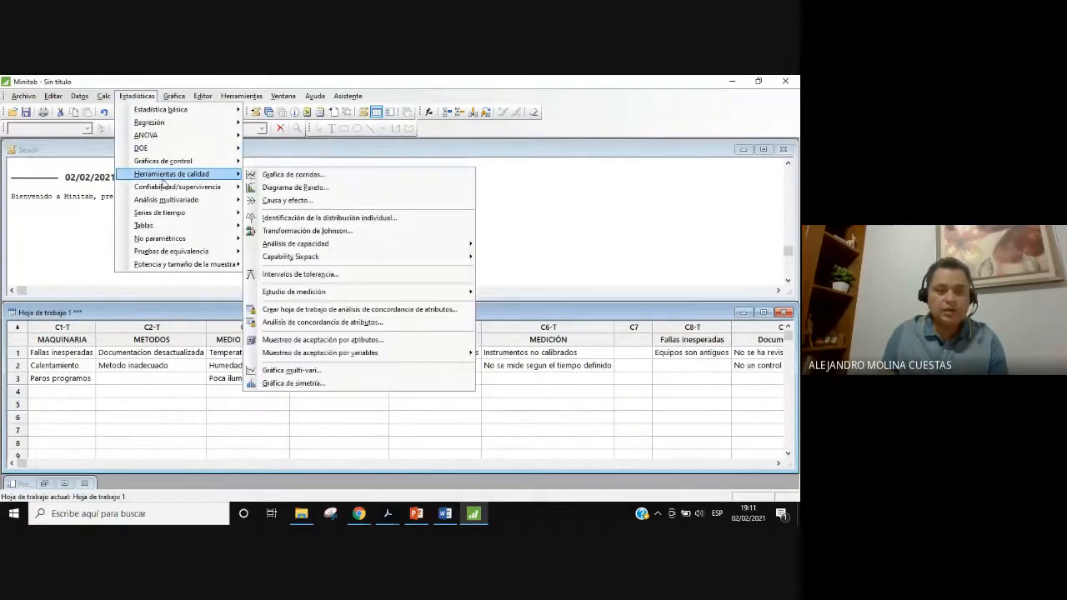
left_click(304, 203)
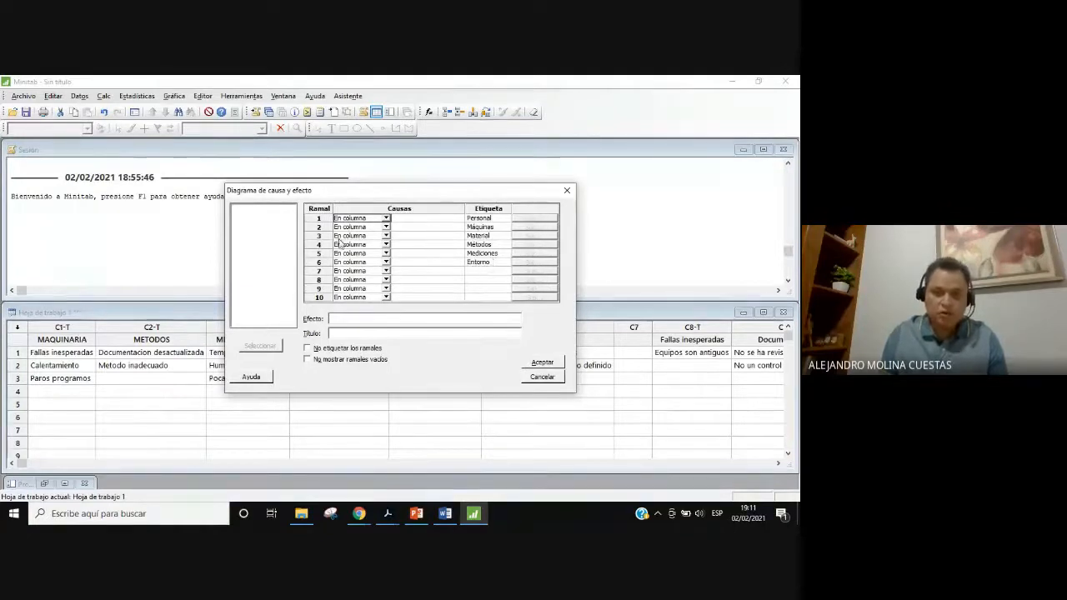
left_click(409, 219)
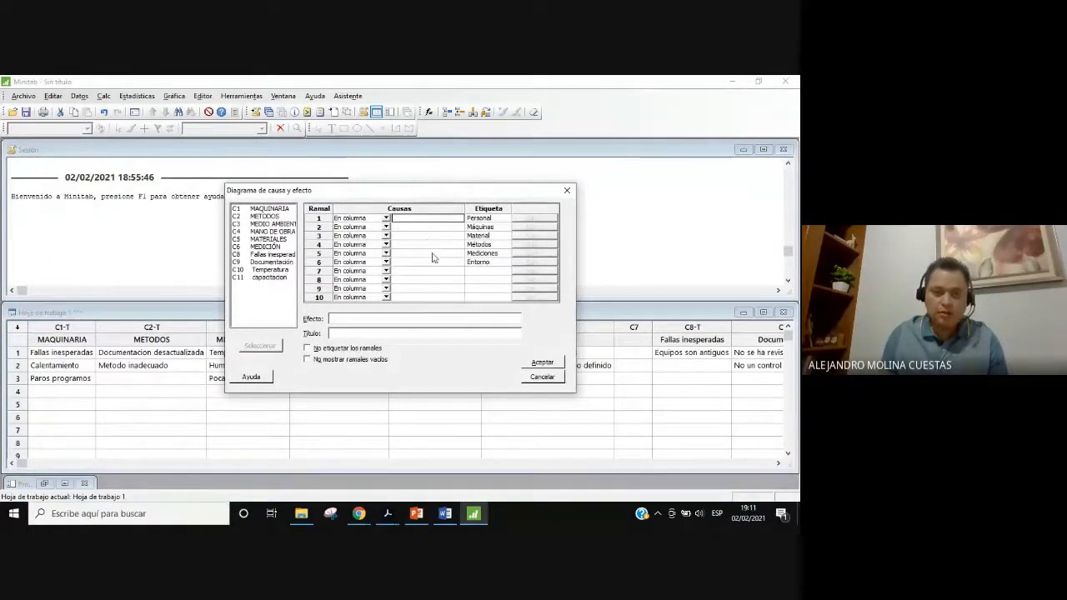
left_click(420, 227)
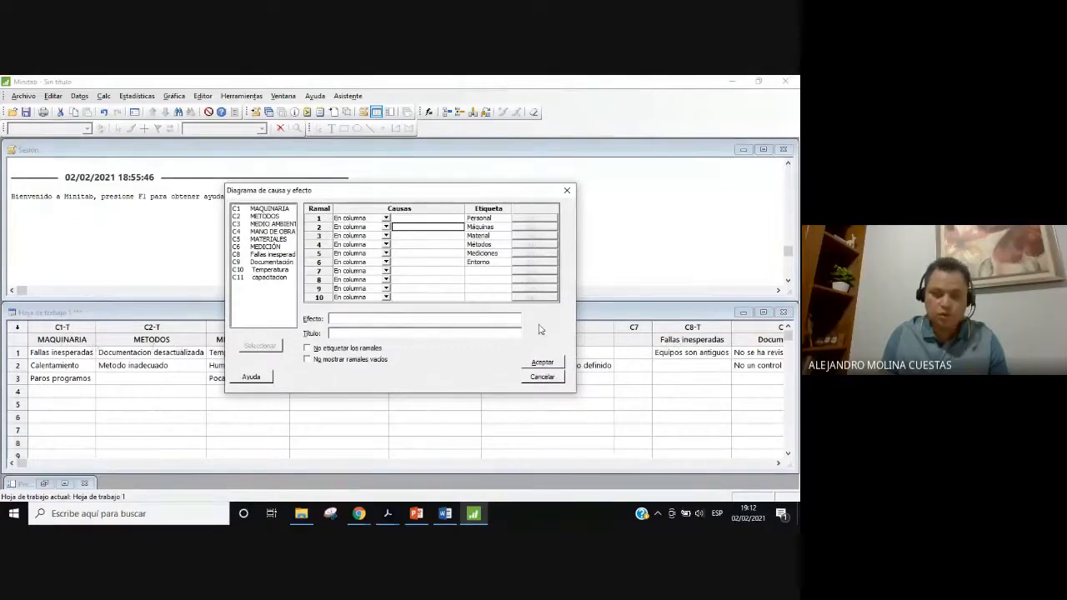
mouse_move(416, 199)
left_mouse_down()
mouse_move(426, 318)
mouse_move(438, 179)
mouse_move(425, 196)
left_mouse_up()
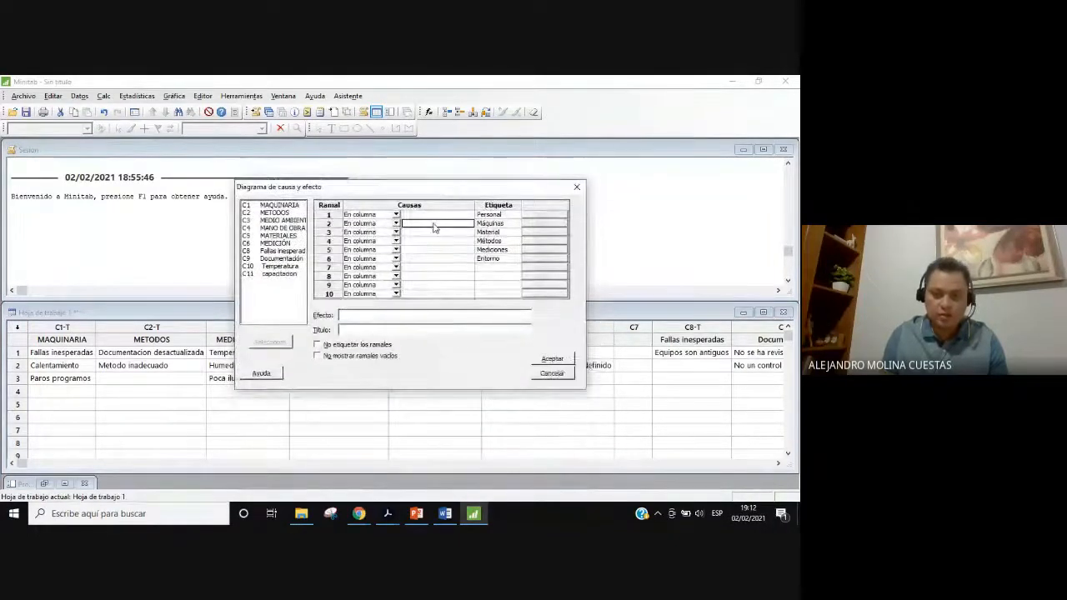
left_click(436, 216)
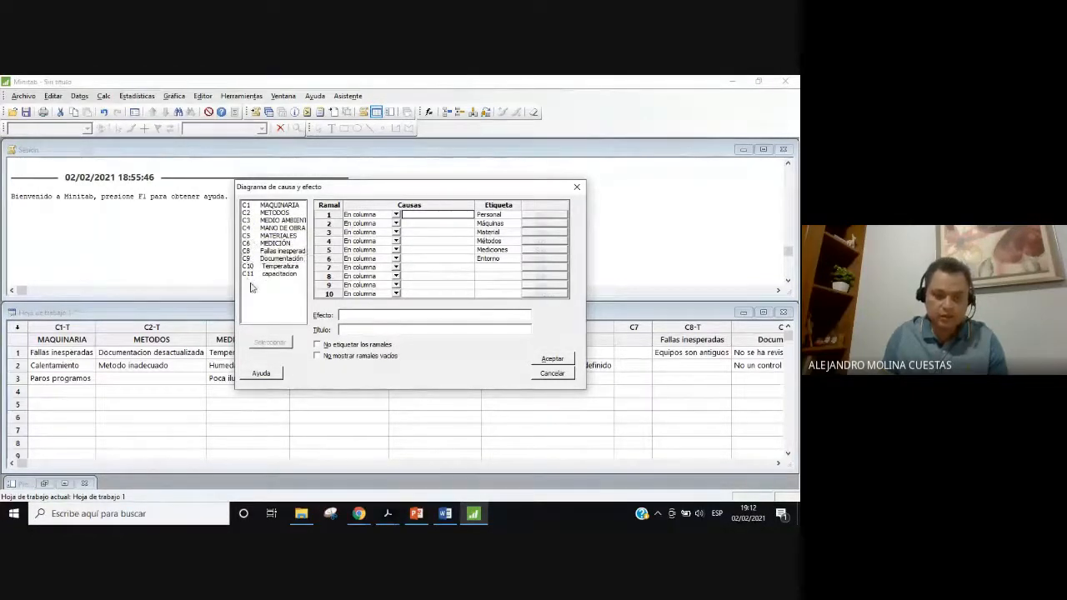
left_click_drag(375, 193, 482, 229)
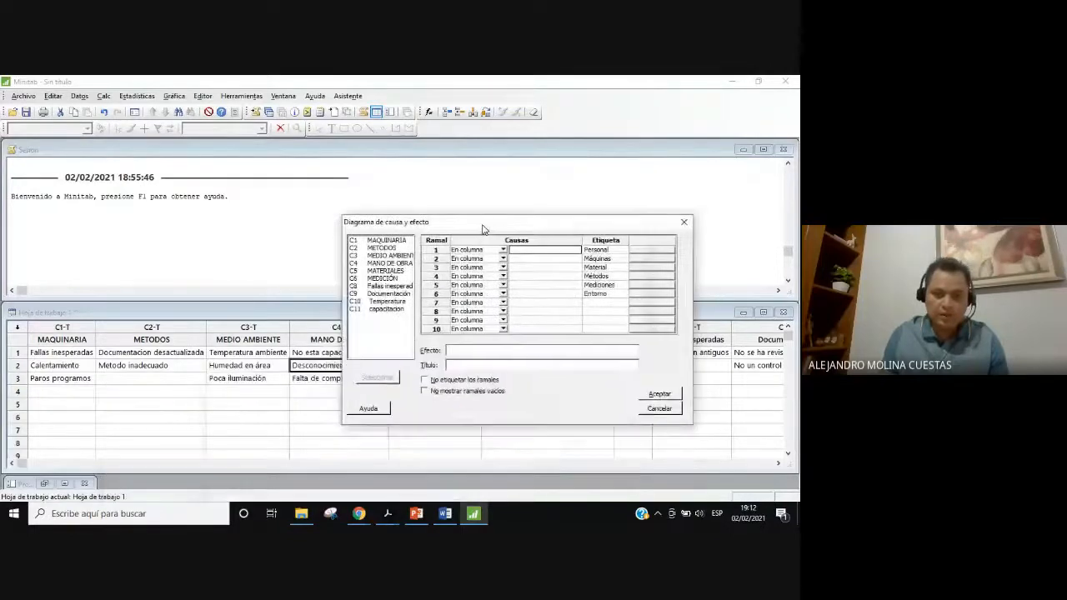
- Assign the MANO DE OBRA column as the causes of branch 1, Personal
left_click_drag(469, 450, 421, 202)
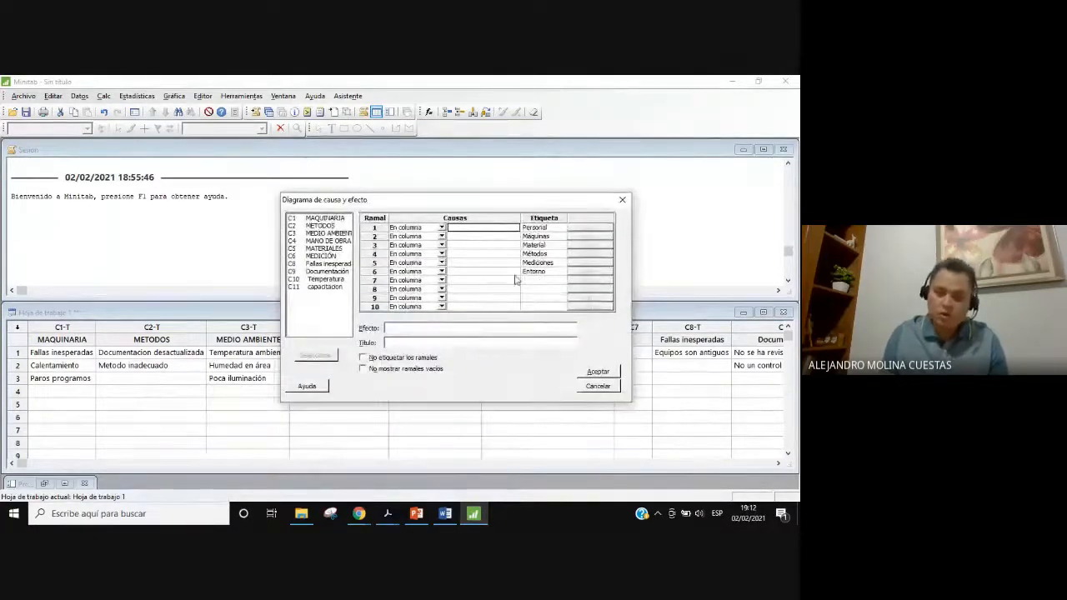
left_click_drag(482, 202, 509, 181)
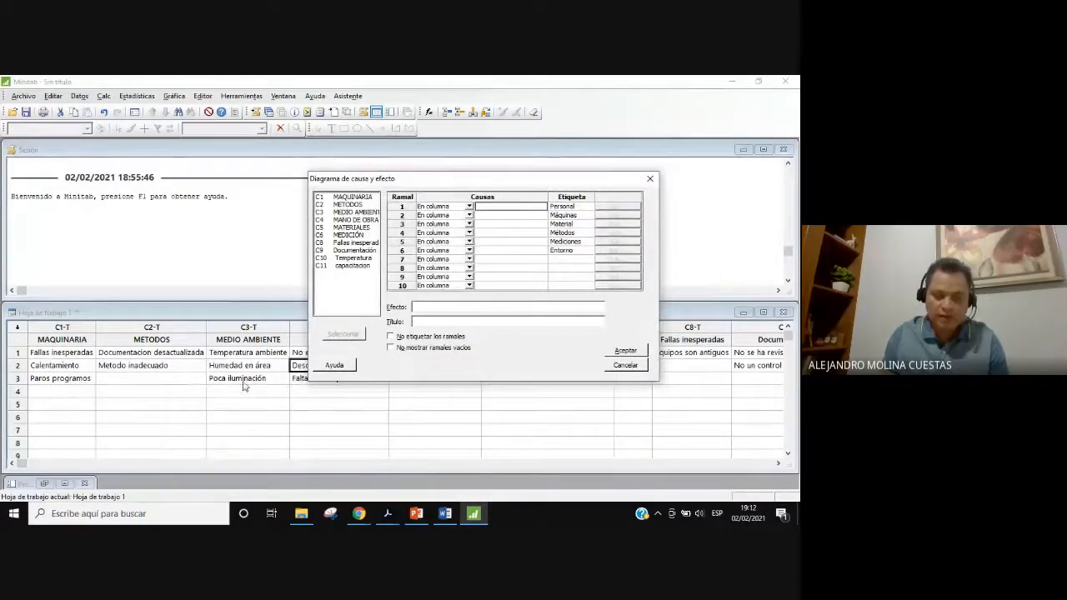
left_click_drag(447, 184, 314, 150)
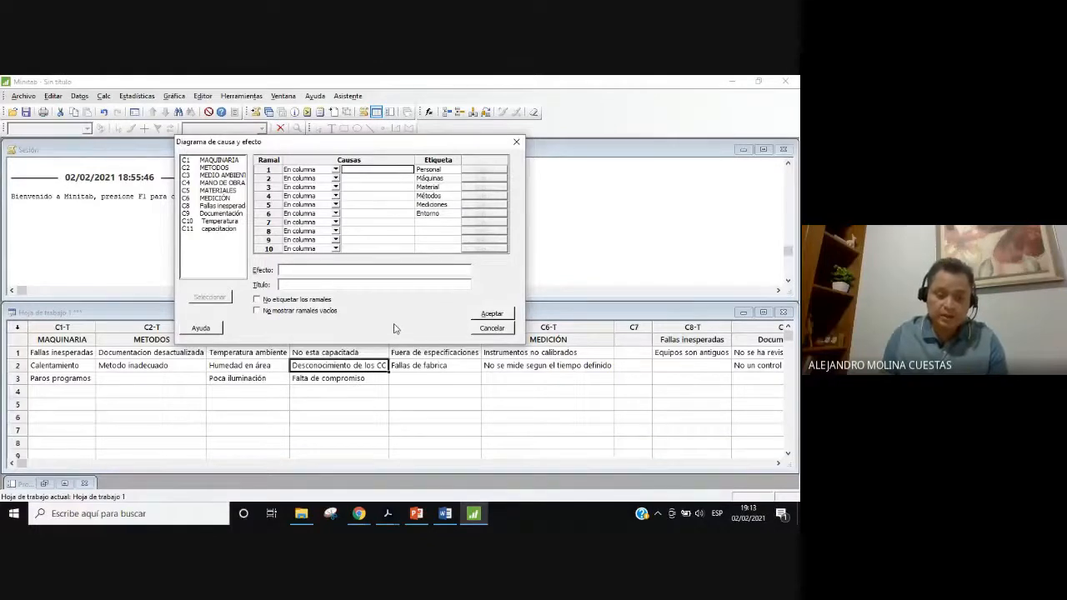
left_click_drag(393, 148, 470, 212)
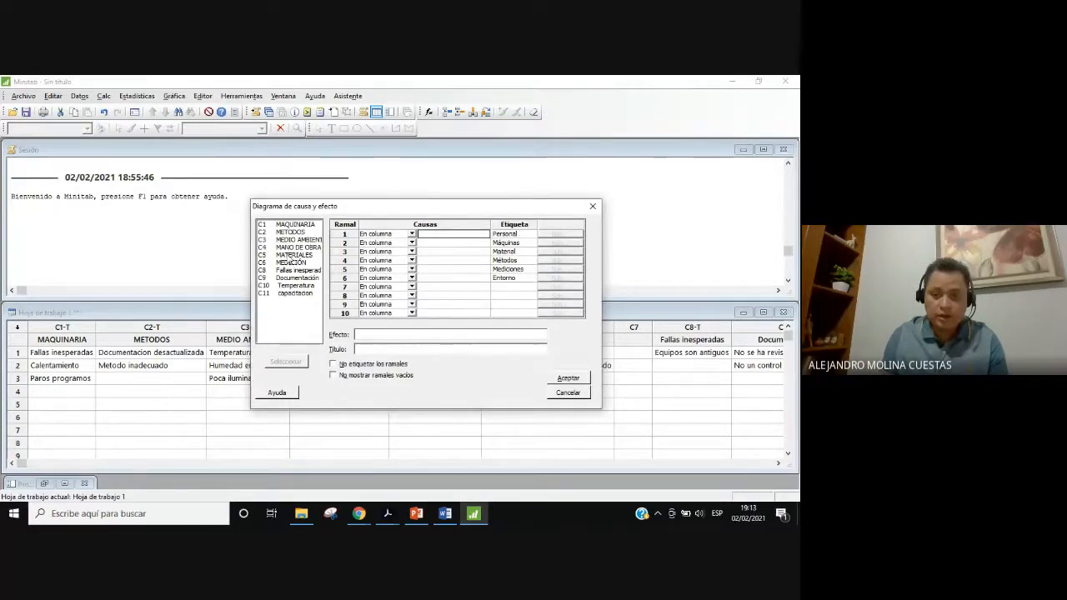
double_click(299, 248)
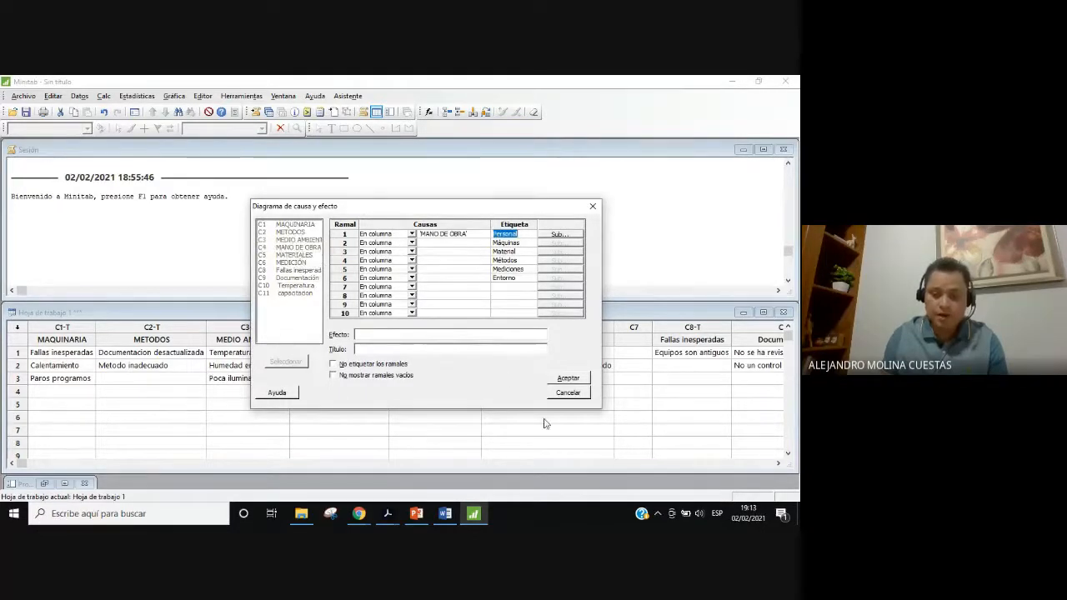
left_click(462, 245)
left_click(454, 235)
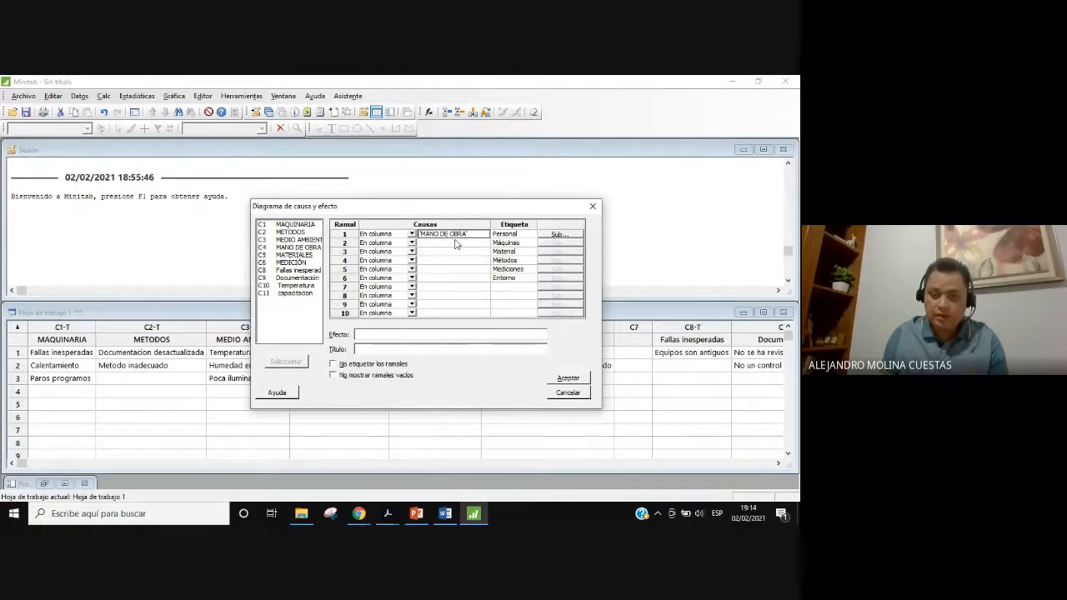
- Assign the capacitacion column as the sub-causes of the first Personal sub-branch, the untrained workforce cause, and accept the sub-branches
left_click(561, 235)
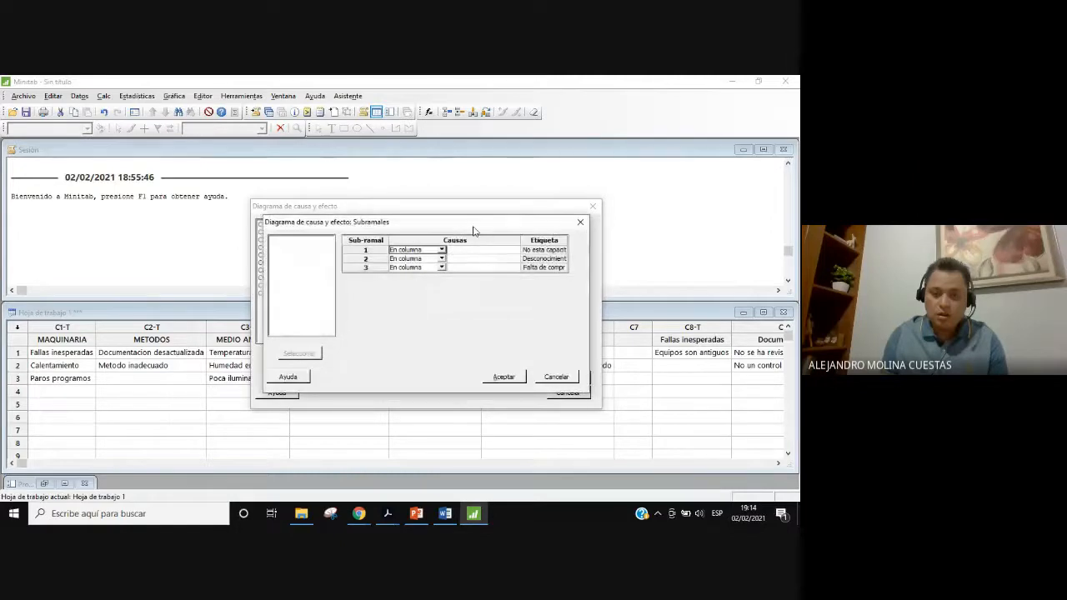
left_click_drag(473, 225, 476, 262)
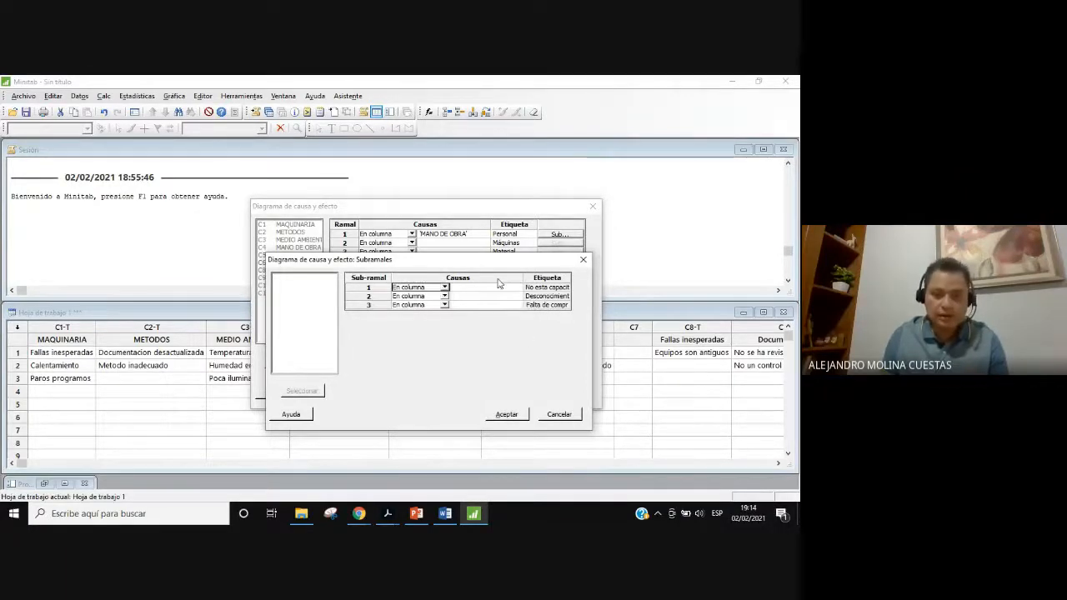
left_click_drag(481, 266, 532, 268)
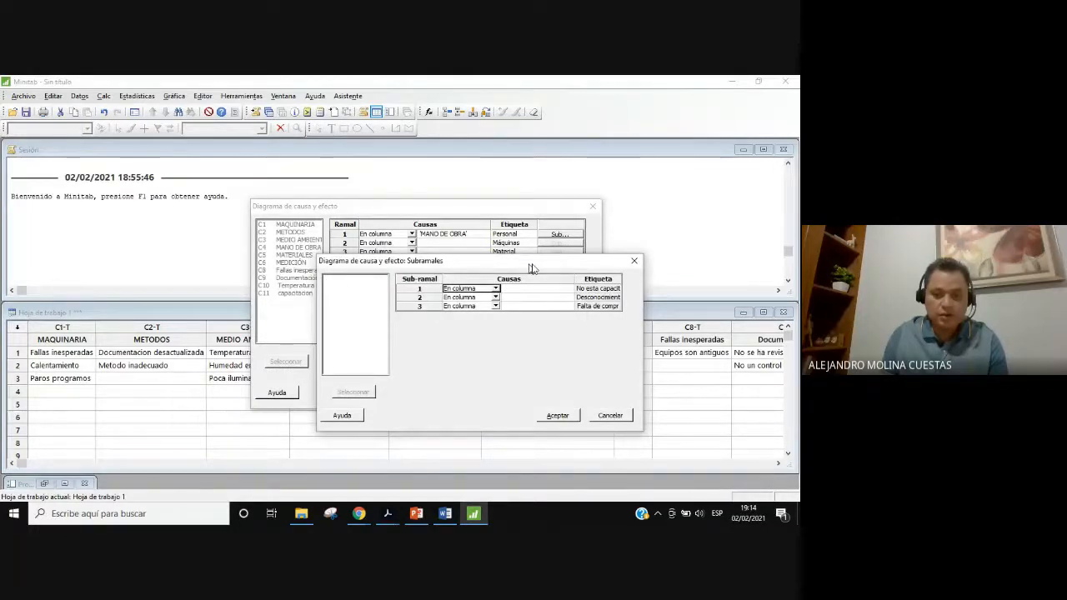
left_click_drag(532, 267, 494, 260)
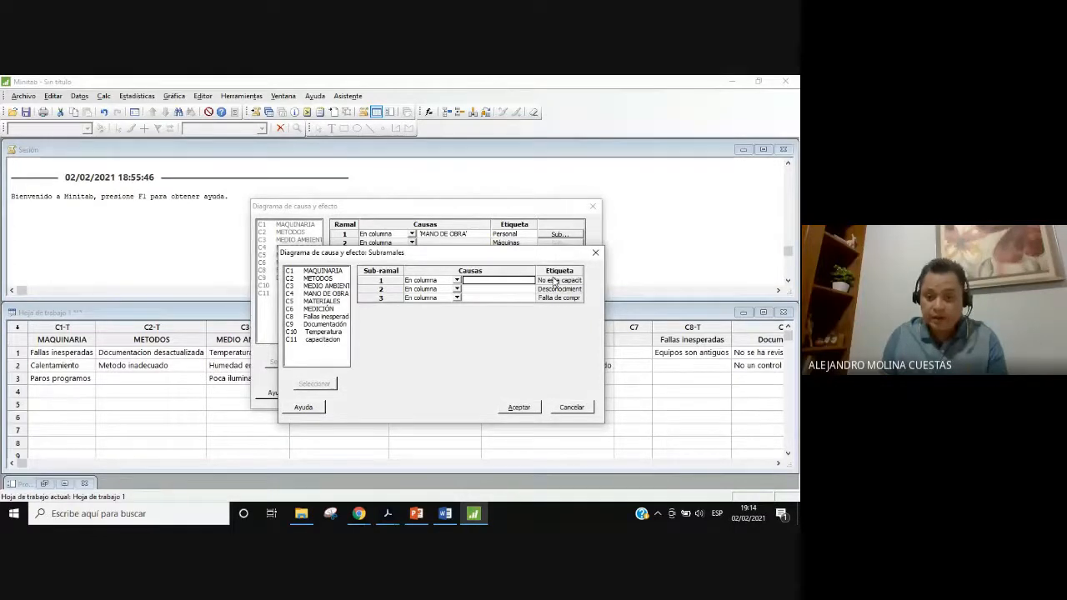
double_click(323, 339)
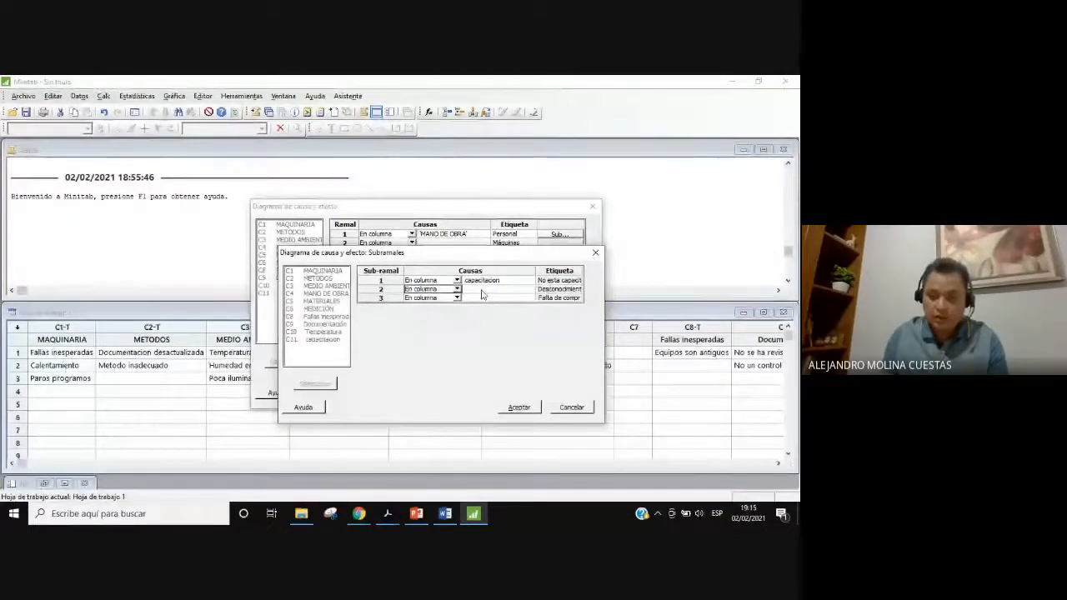
left_click(484, 291)
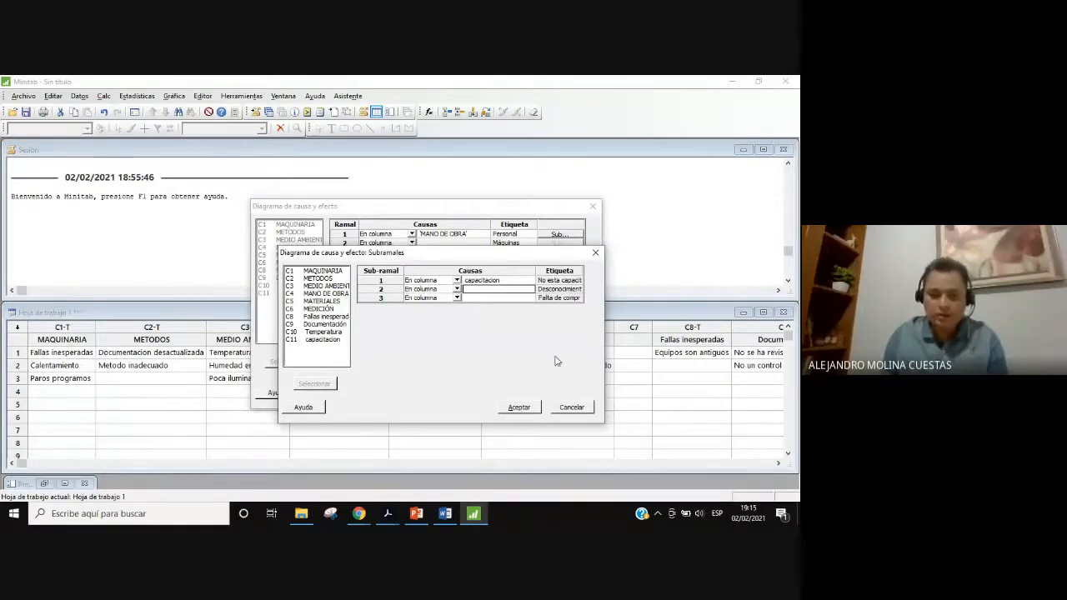
left_click(525, 410)
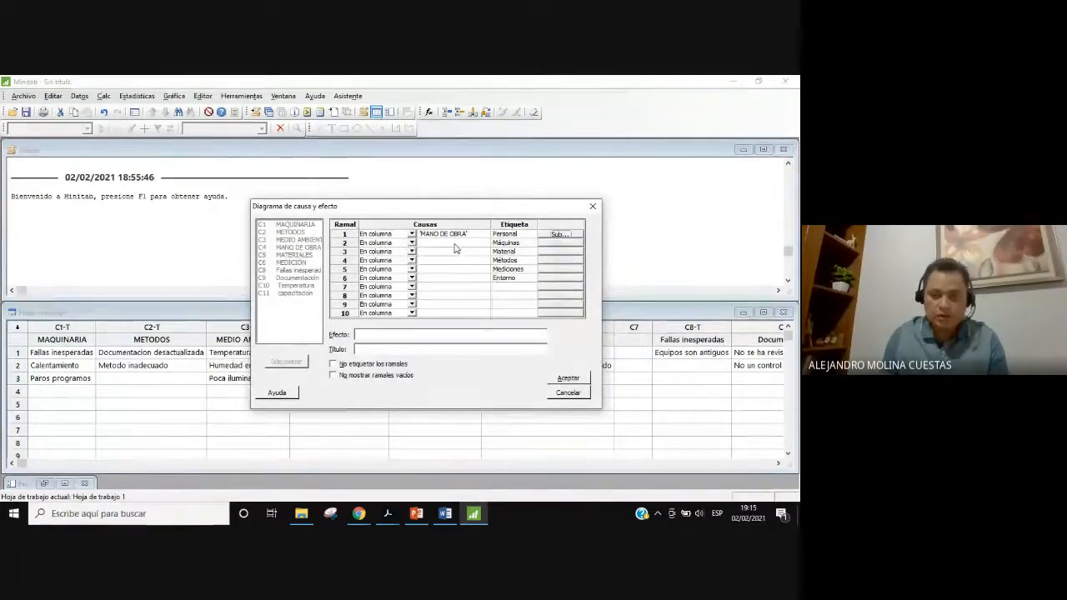
- Assign the MAQUINARIA column to branch 2, Máquinas, and the Fallas inesperadas column to its first sub-branch
left_click_drag(453, 209, 540, 235)
left_click(552, 271)
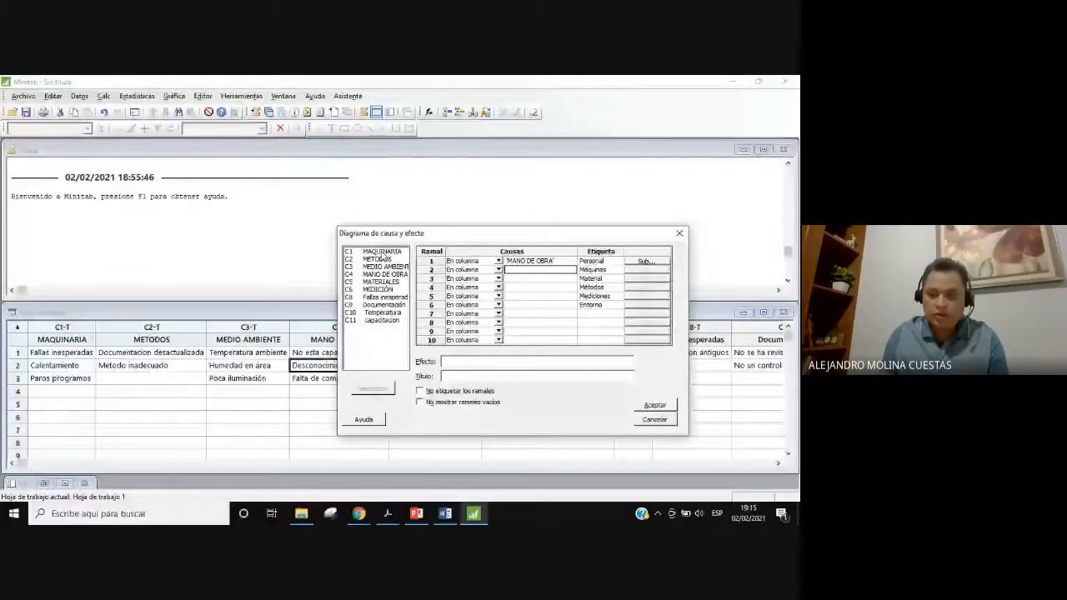
double_click(381, 253)
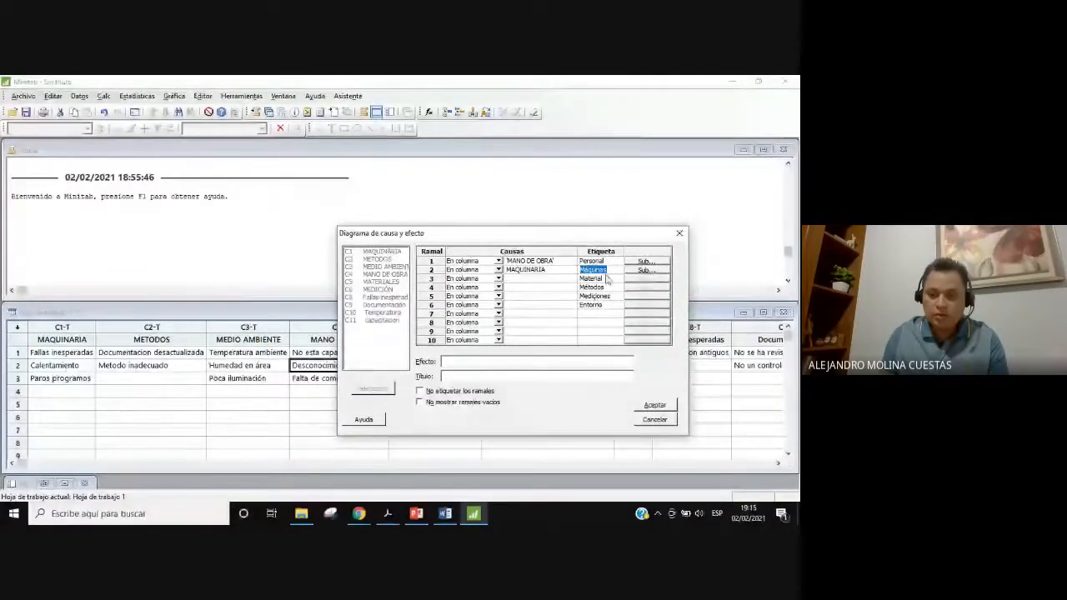
left_click(646, 269)
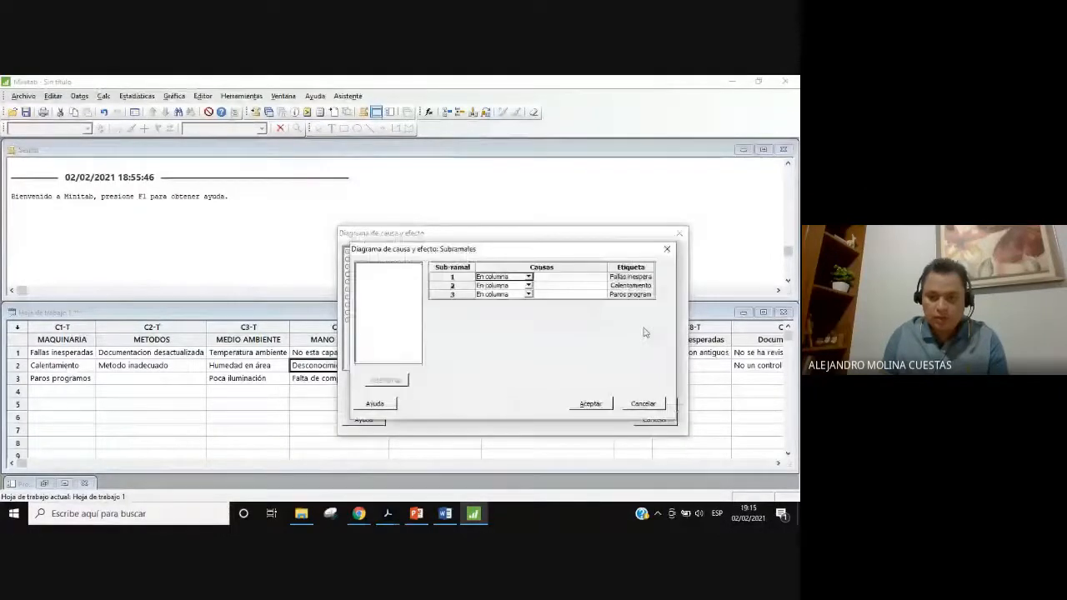
left_click(572, 277)
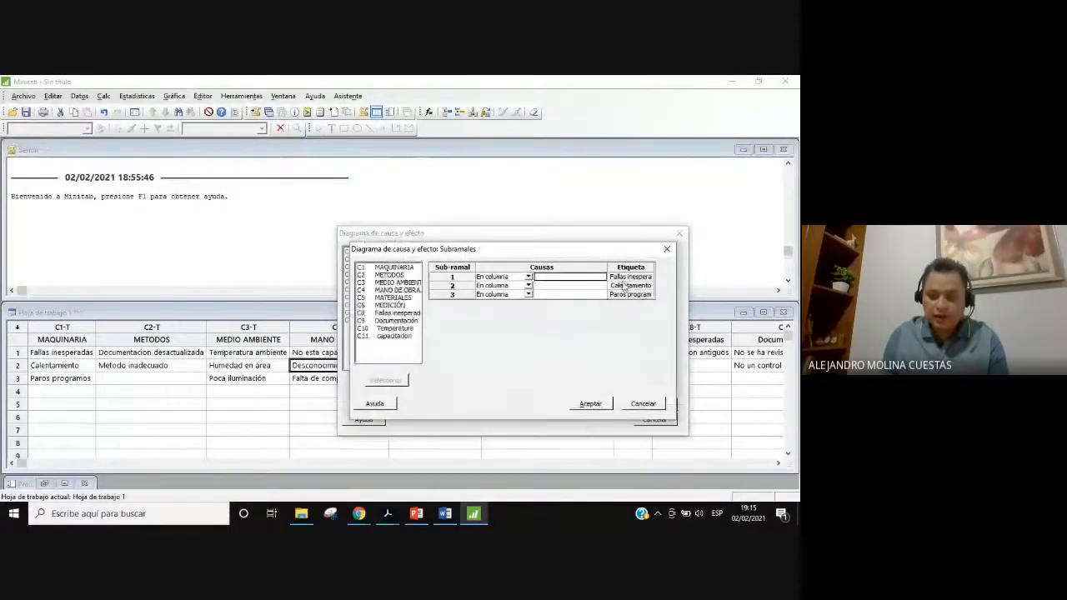
double_click(401, 315)
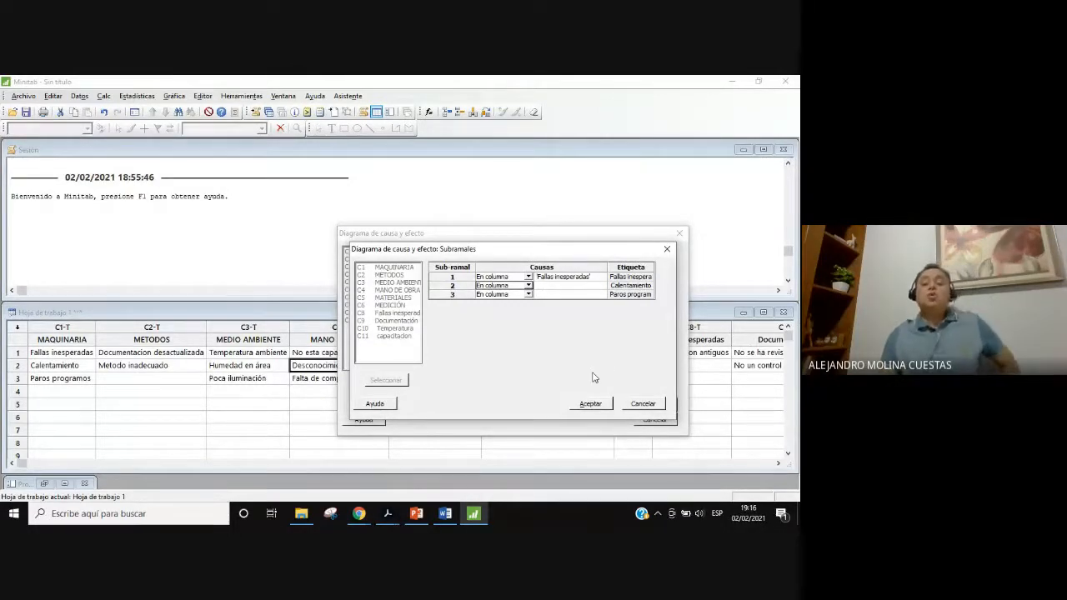
left_click(596, 404)
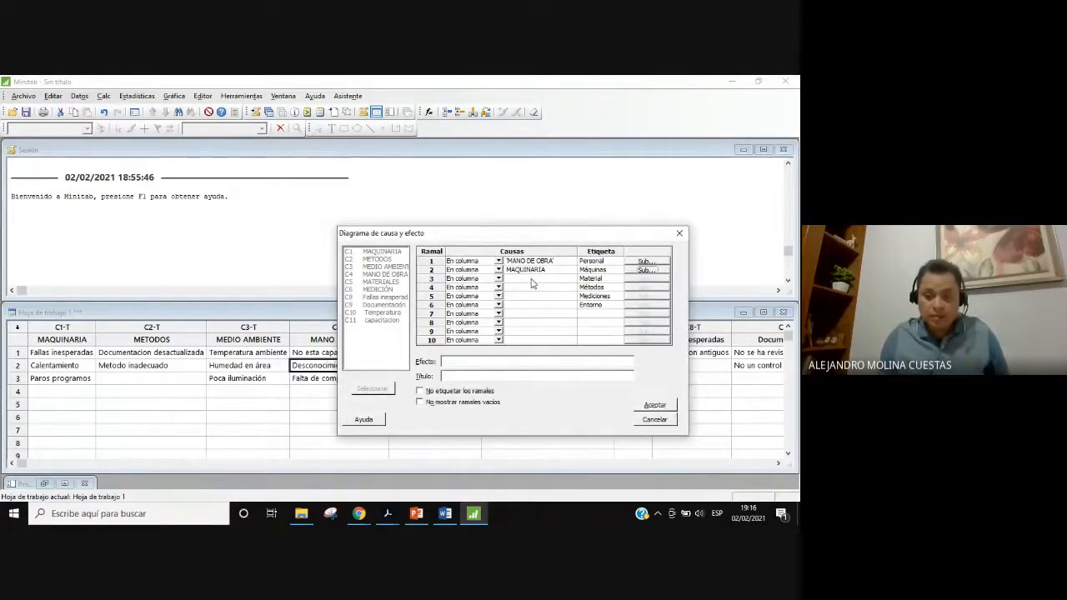
- Assign the MATERIALES column to branch 3, Material, and check its sub-branches without assigning any sub-causes
left_click(532, 279)
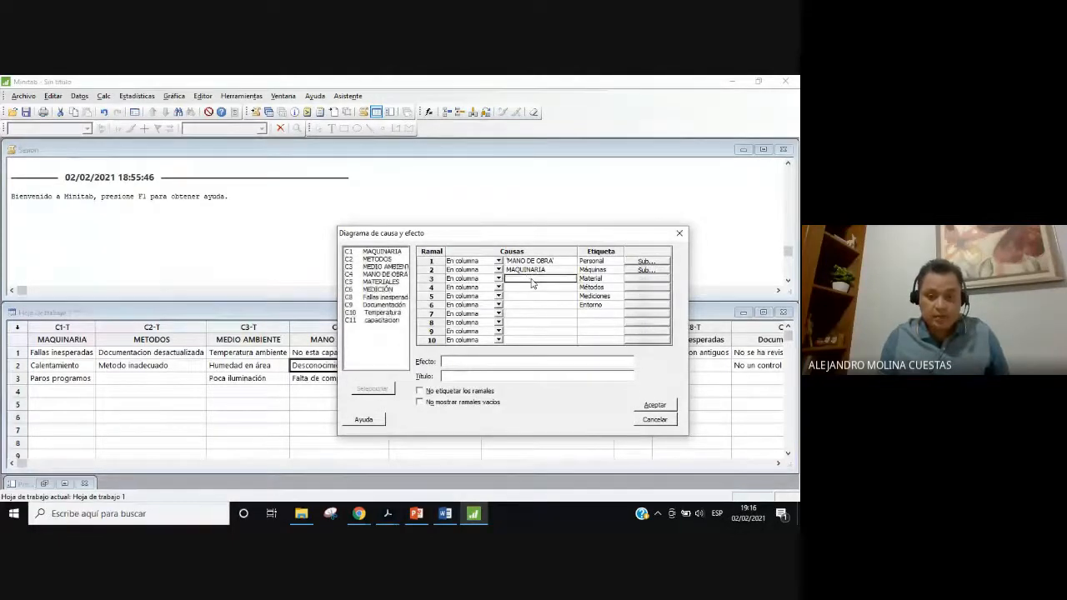
double_click(381, 281)
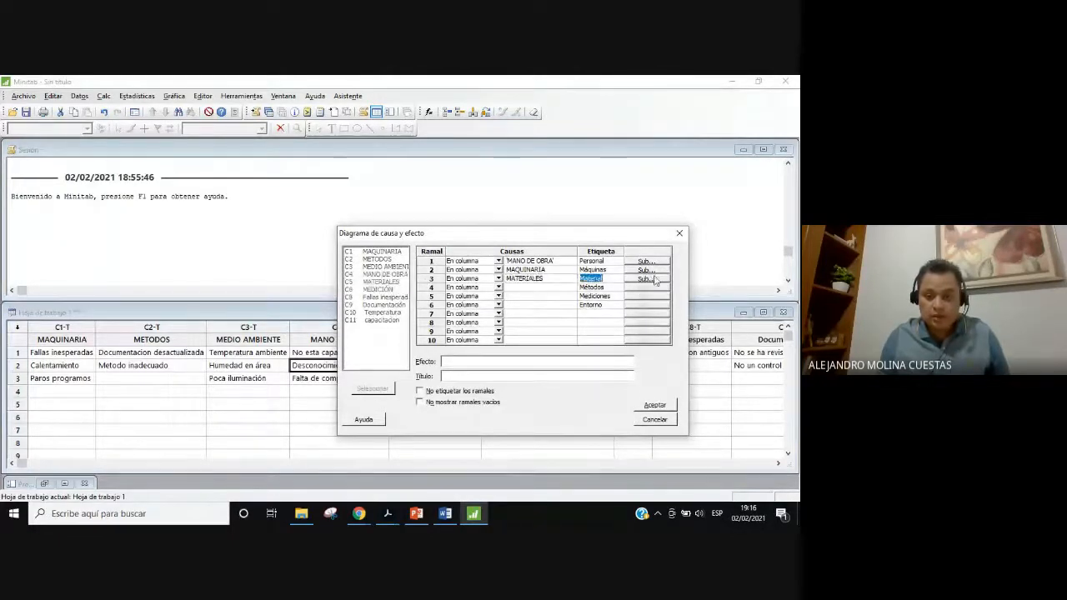
left_click(648, 279)
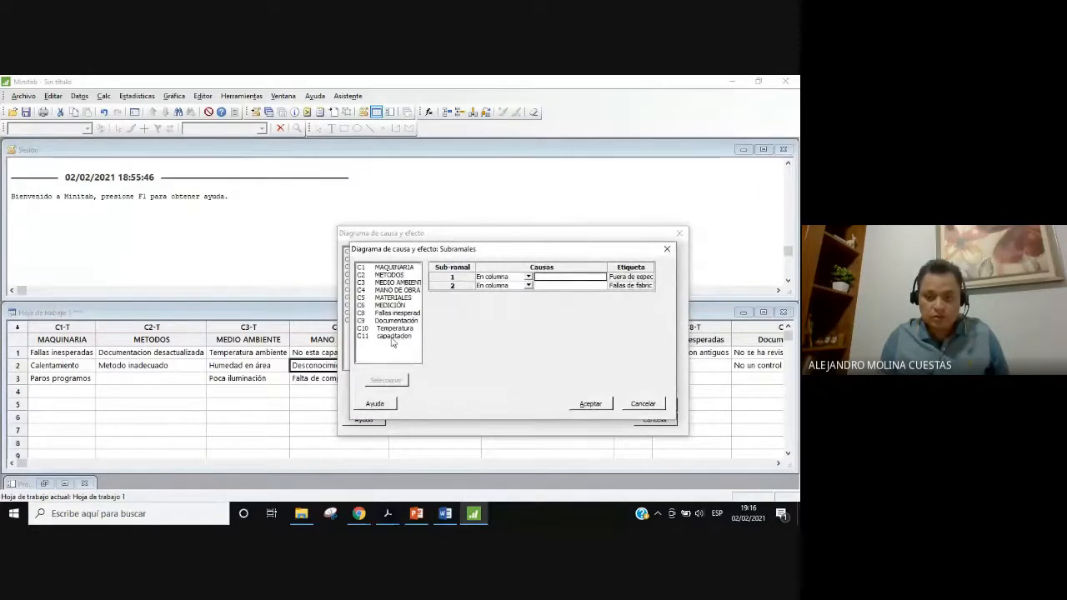
left_click(635, 405)
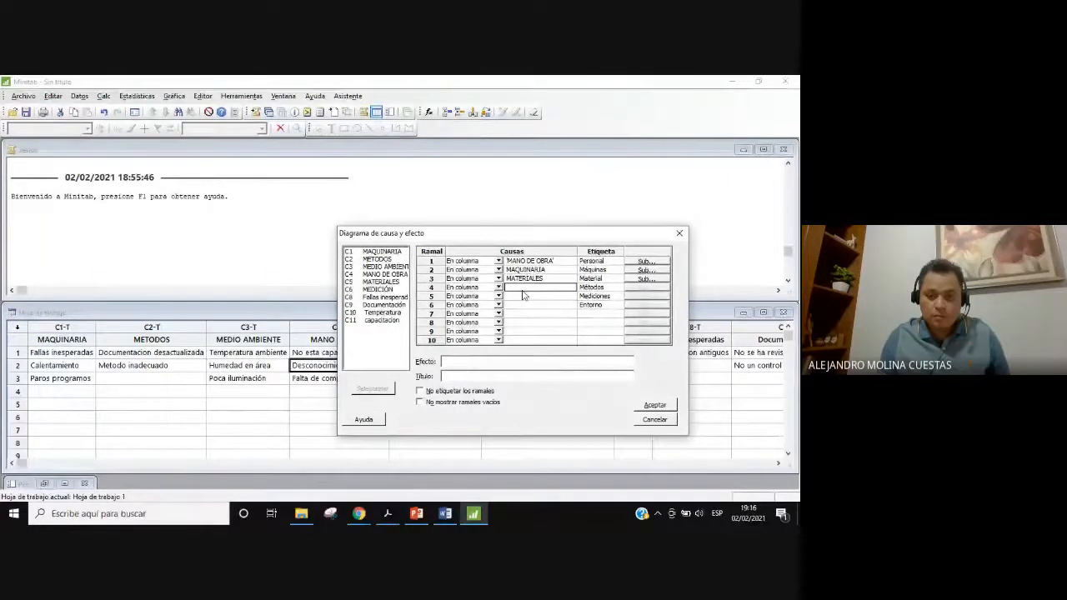
- Assign the METODOS column to branch 4, Métodos, and the Documentación column to its first sub-branch
double_click(377, 259)
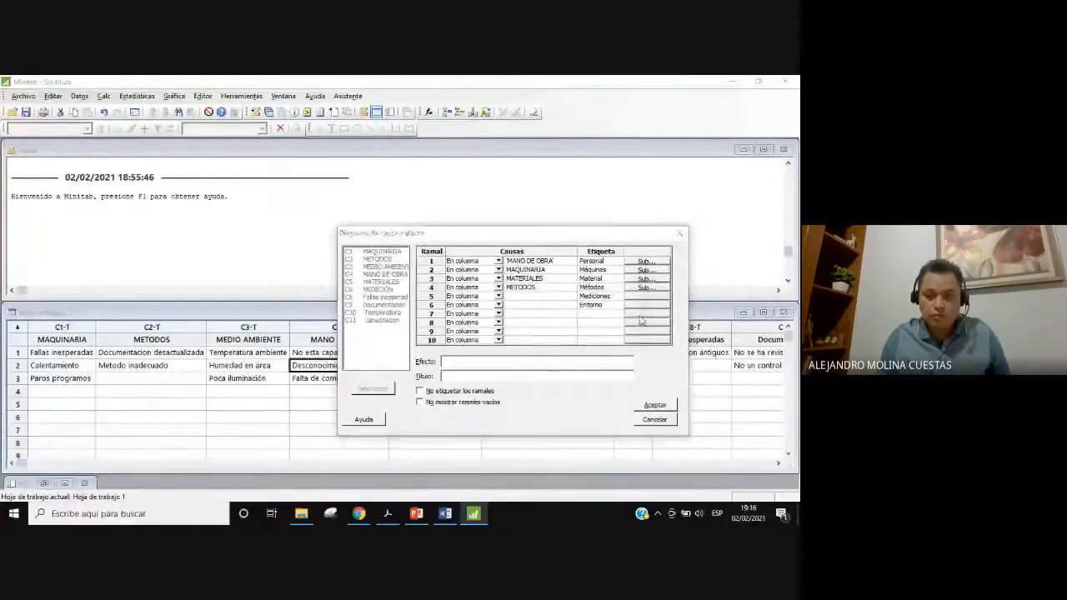
left_click(646, 288)
left_click(397, 321)
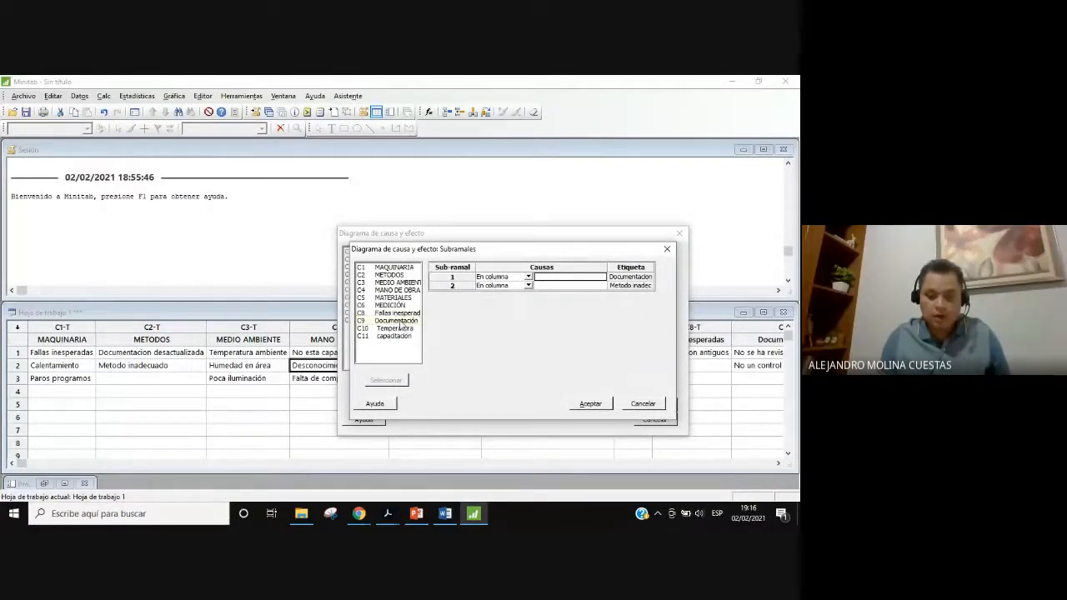
double_click(397, 321)
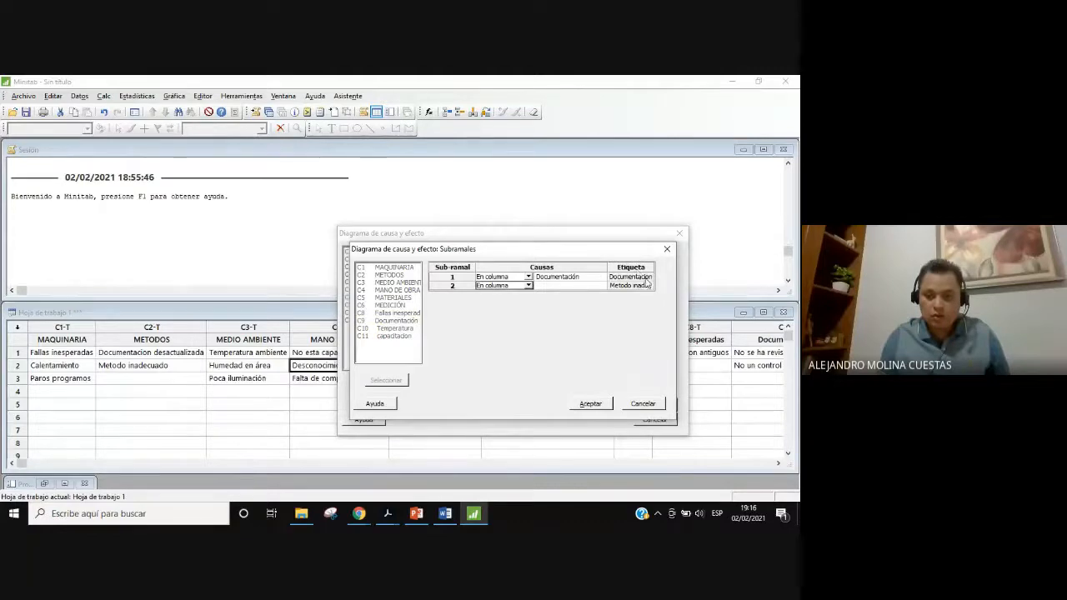
left_click(599, 409)
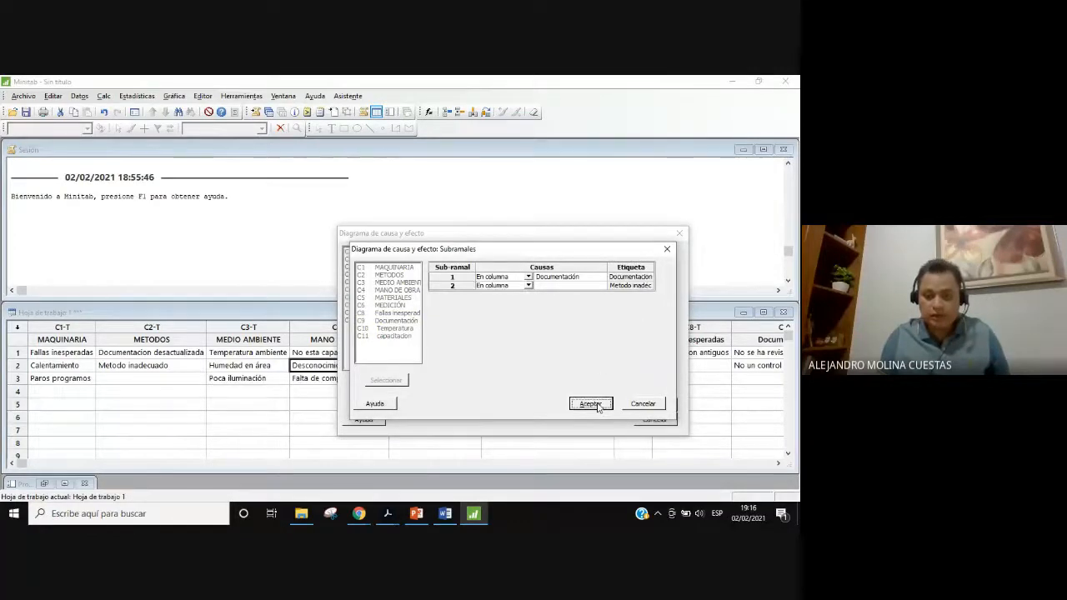
- Assign the MEDICIÓN column to branch 5, Mediciones, and the MEDIO AMBIENTE column to branch 6, Entorno
left_click(520, 298)
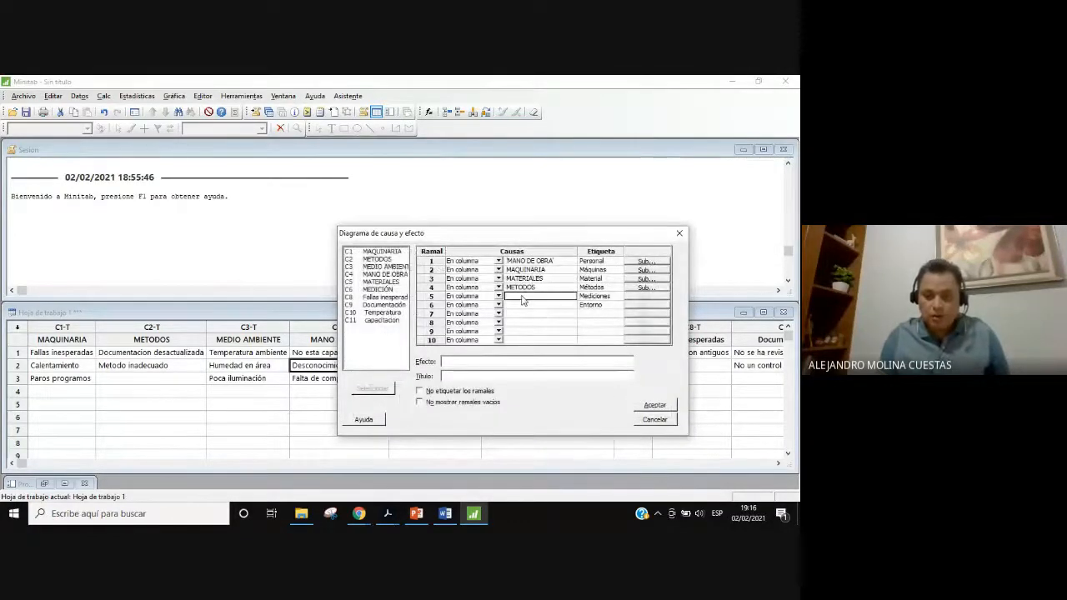
double_click(378, 290)
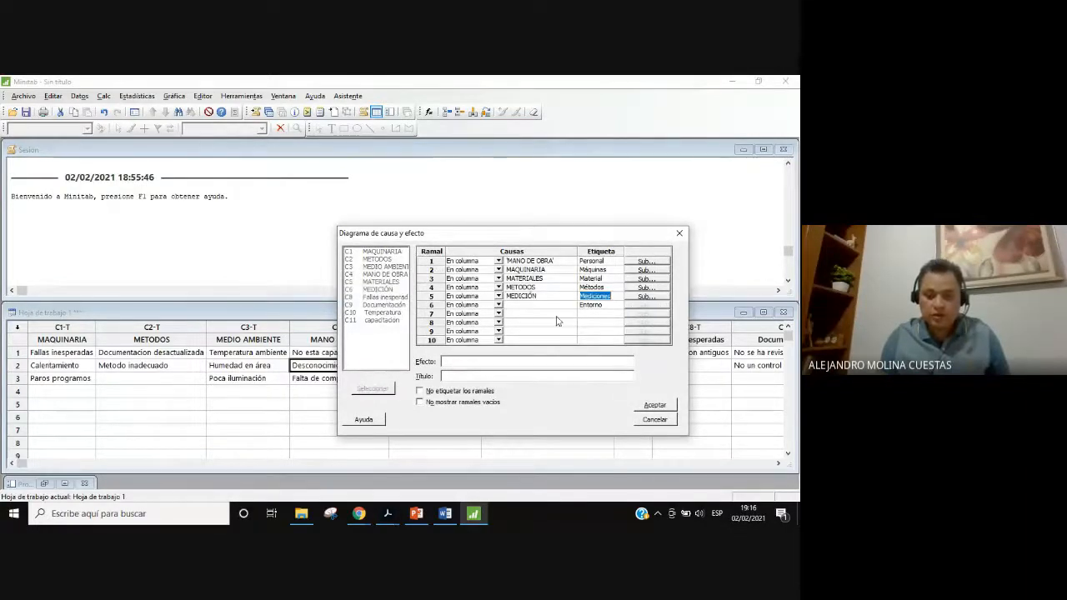
left_click(527, 306)
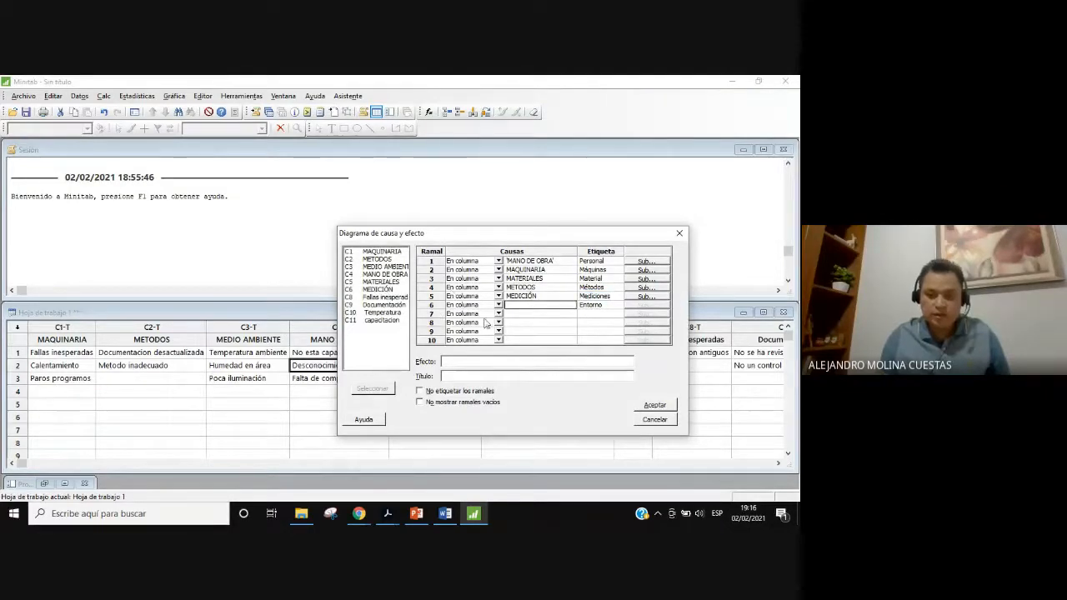
double_click(380, 268)
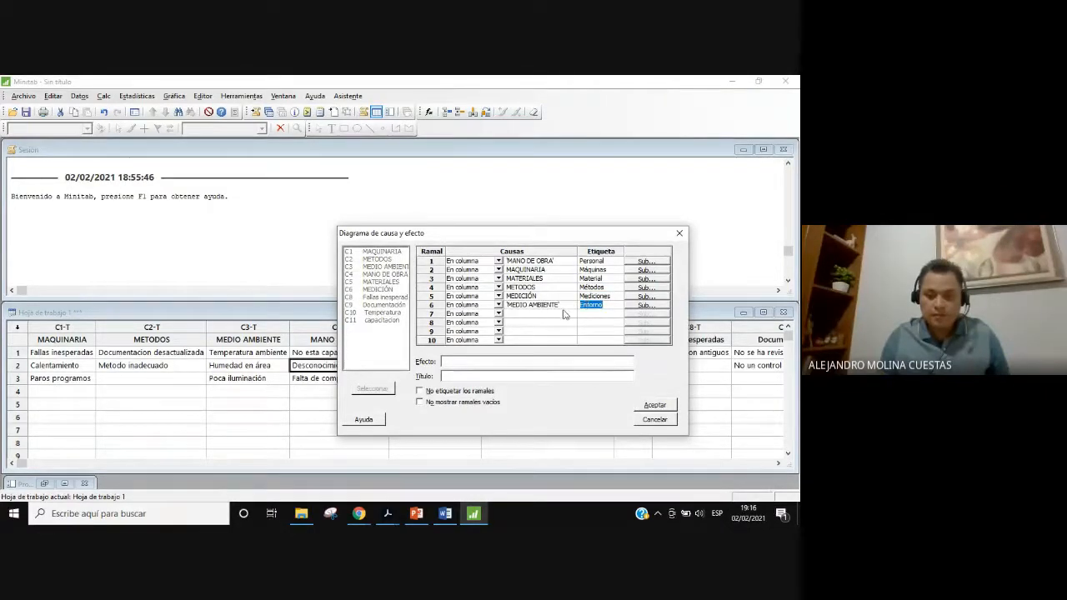
- Assign the Temperatura column as the sub-causes of the first Entorno sub-branch, ambient temperature, and accept the sub-branches
left_click(644, 305)
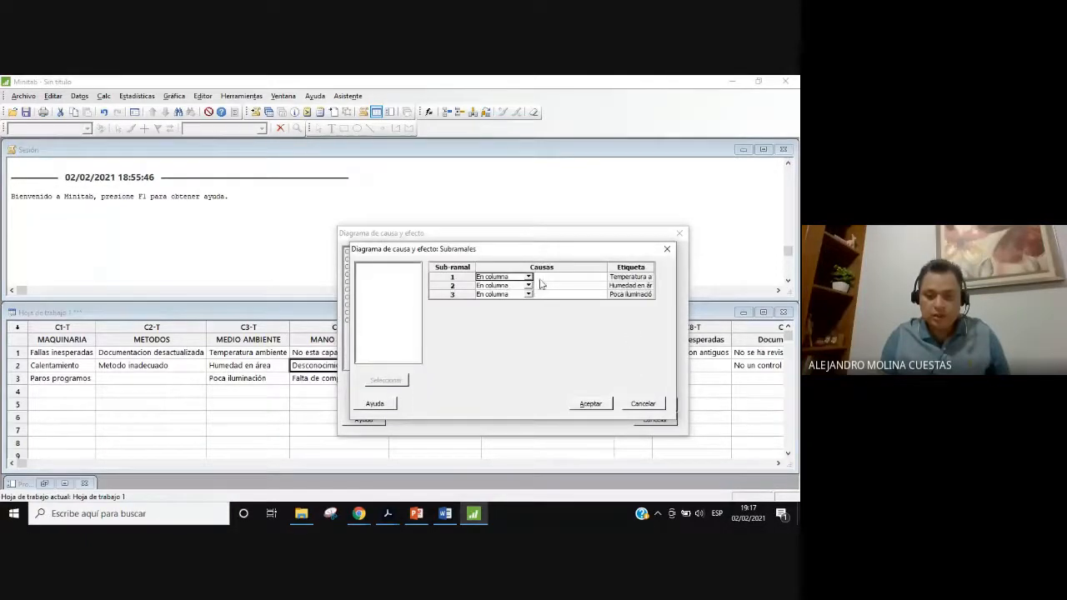
left_click(541, 277)
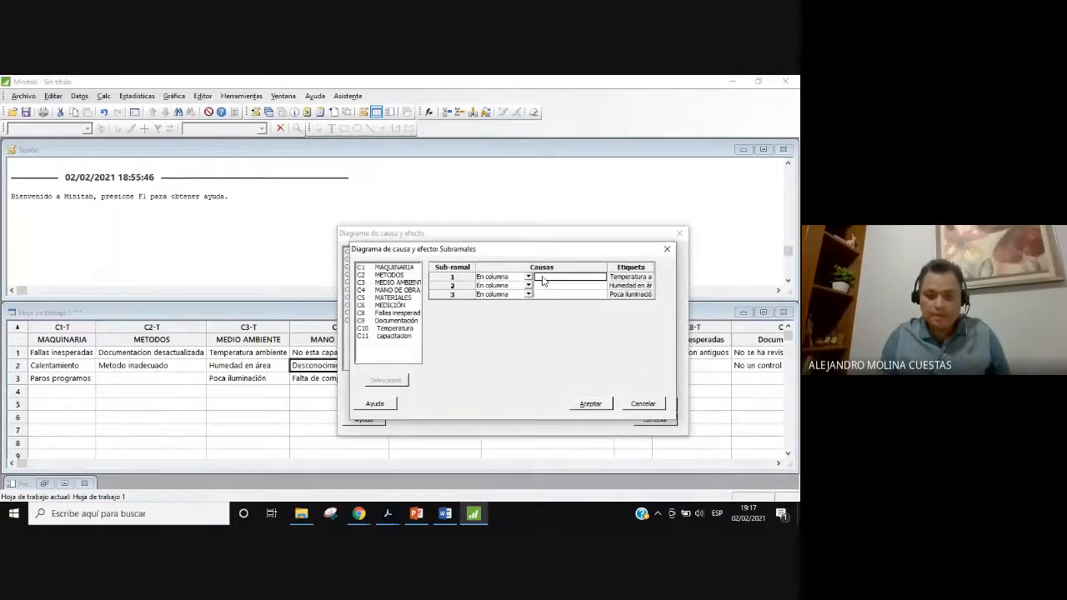
double_click(395, 331)
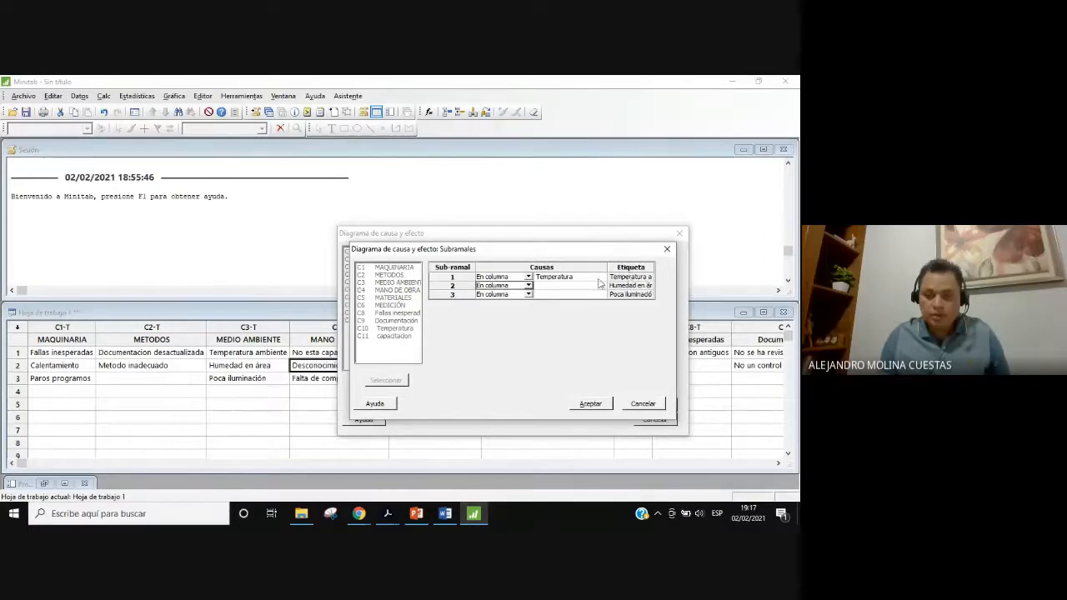
left_click(597, 405)
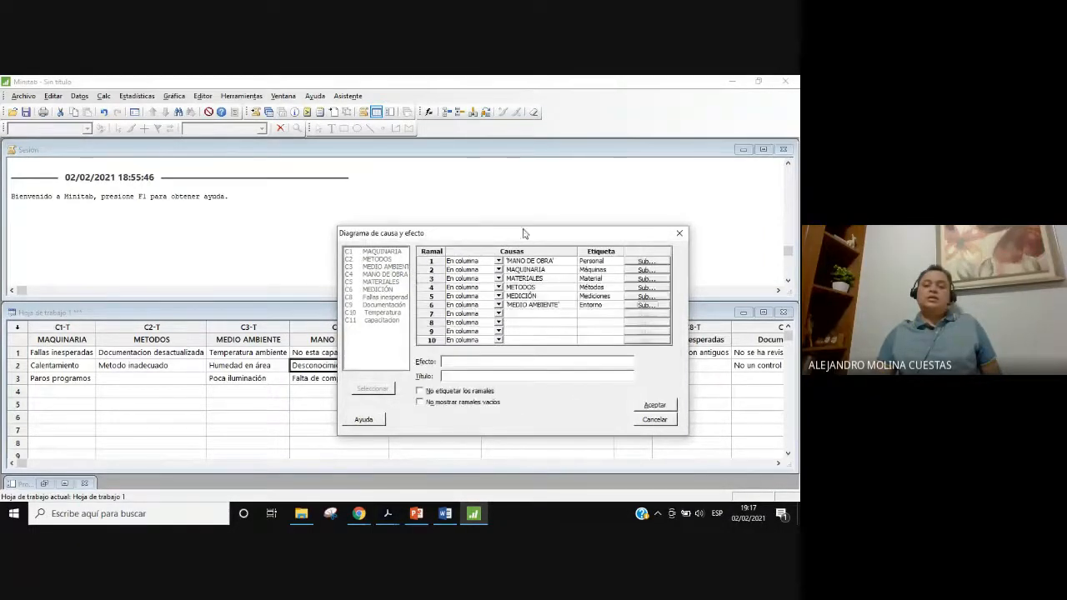
- Set the diagram's effect to "Incremento en Producto no conforme en el proceso de transformación de plásticos"
left_click_drag(524, 234, 436, 214)
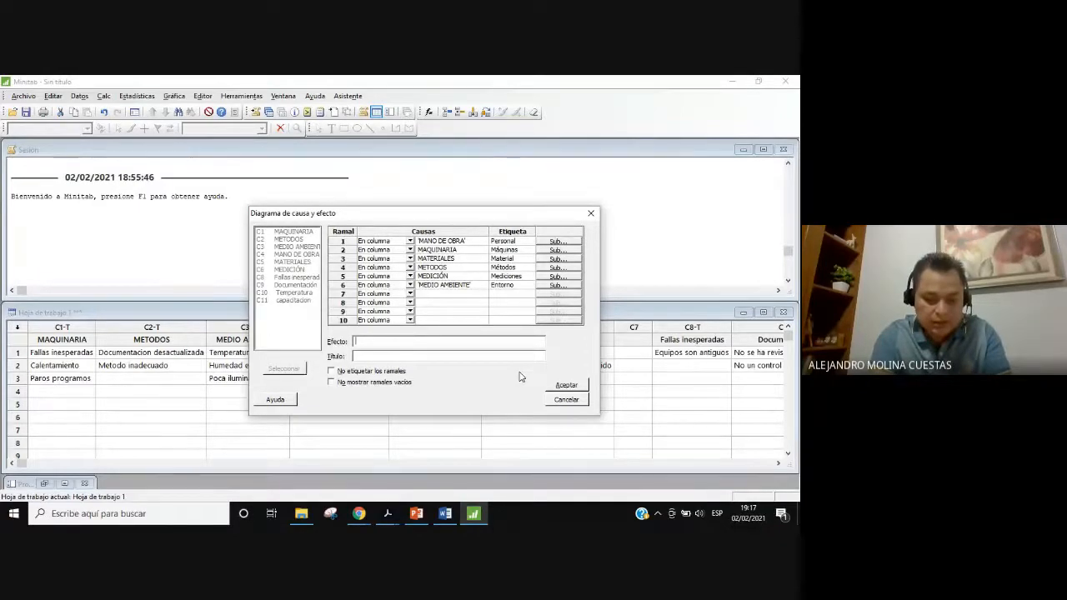
type("nto en Producto no conforme en el p")
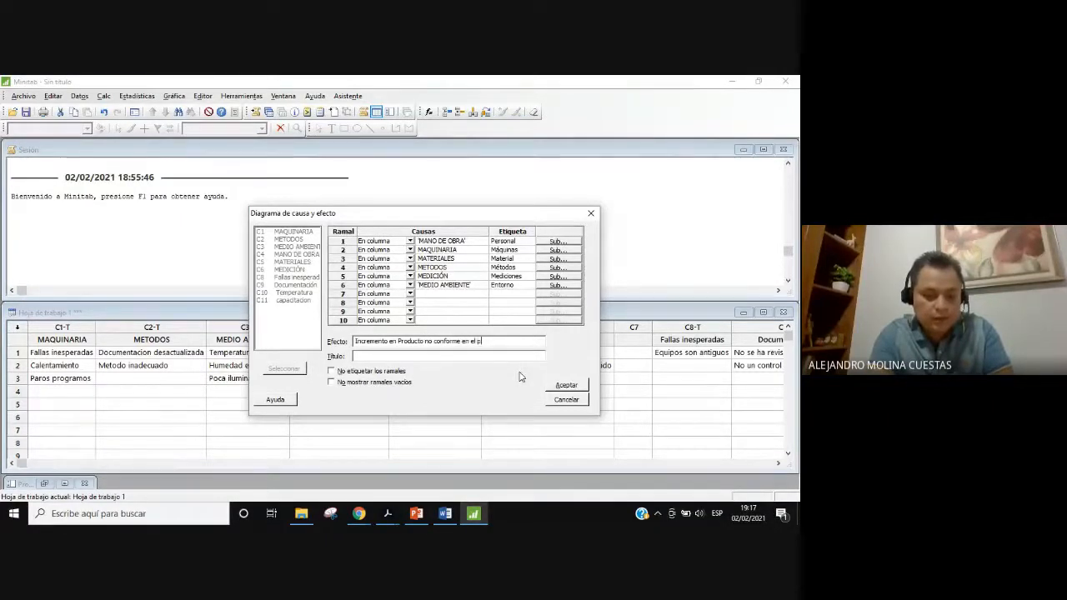
type("roceso de tra")
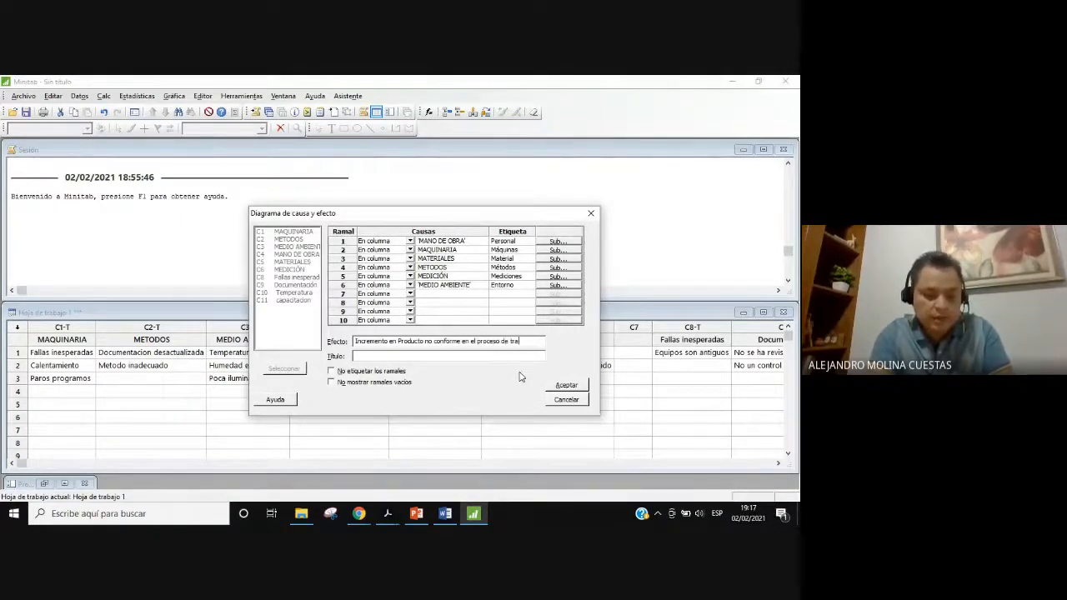
type("nsformación")
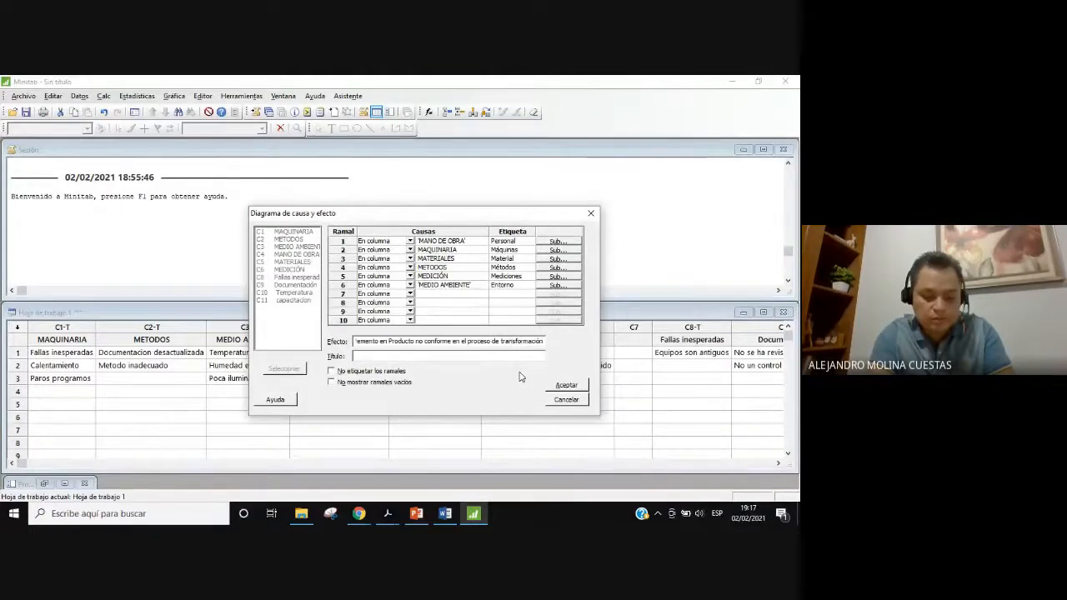
type(" de plásticos")
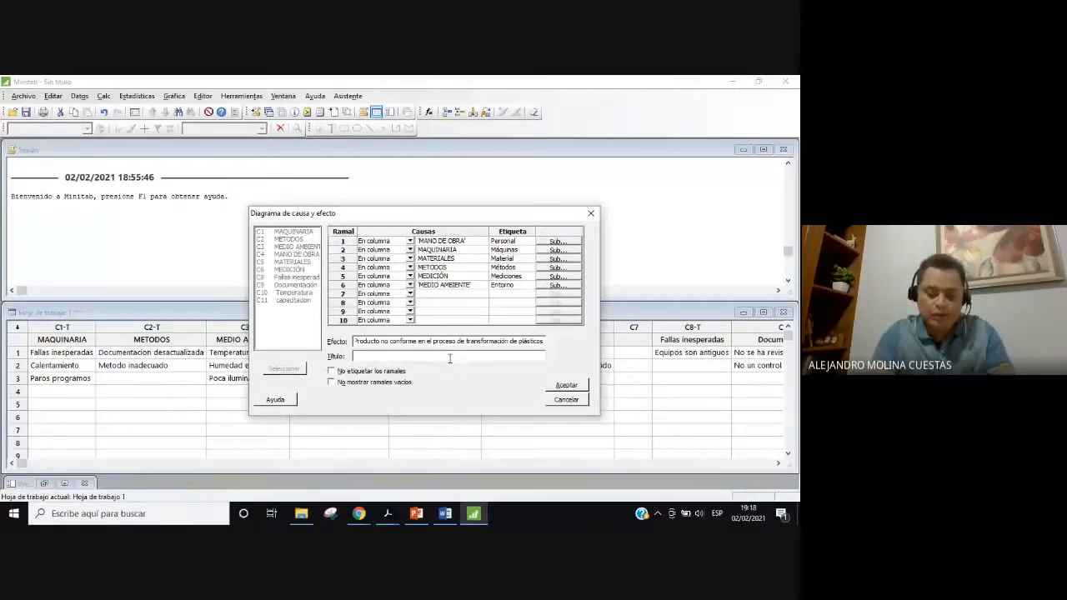
- Title the diagram "Diagrama de Causa y Efecto PNC Transformación de Plasticos" and generate it
type("Di")
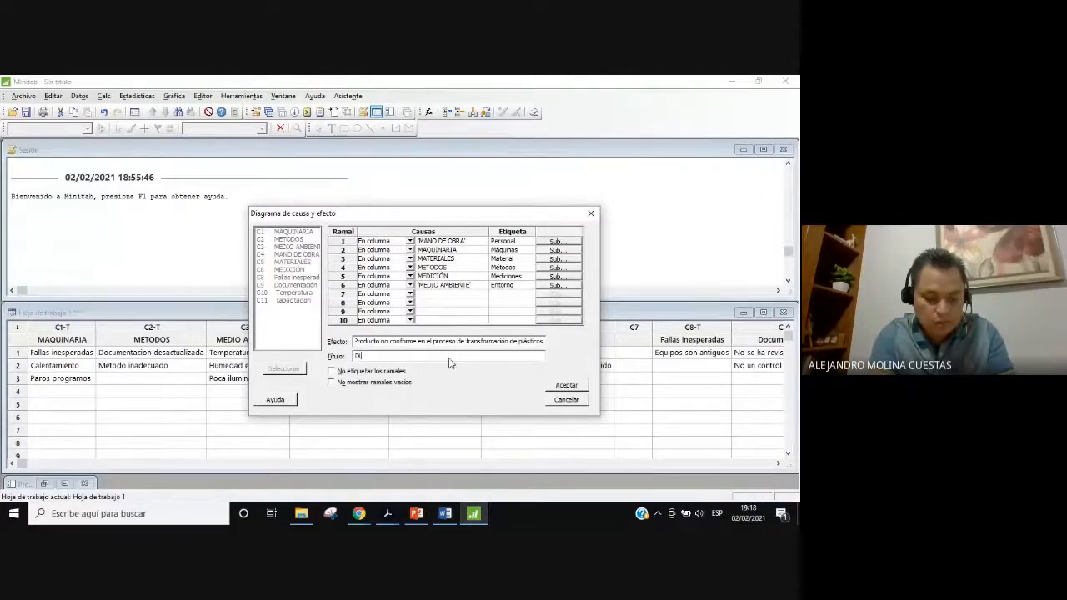
type("agrama de Causa y Efecto PNC")
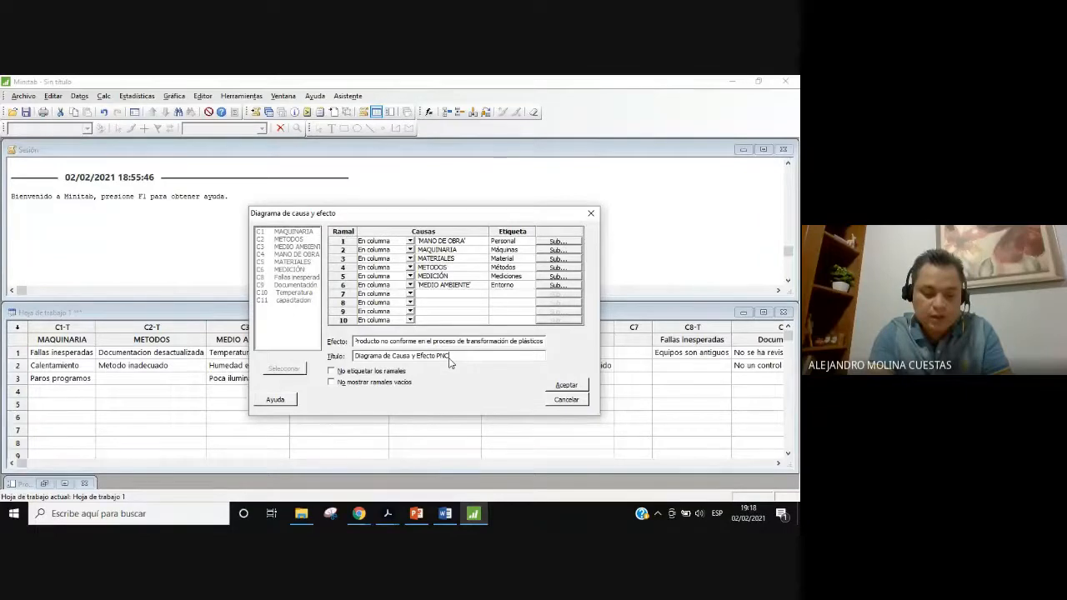
type("sformación de Plasticos")
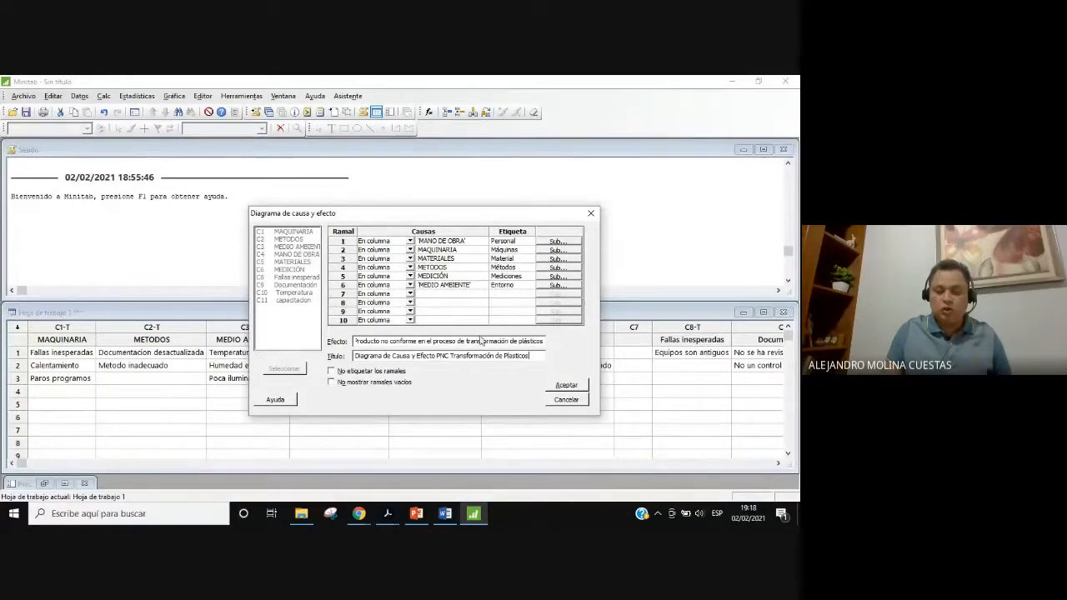
mouse_move(495, 215)
left_mouse_down()
mouse_move(498, 353)
mouse_move(453, 415)
mouse_move(294, 390)
mouse_move(403, 391)
mouse_move(498, 344)
mouse_move(500, 390)
mouse_move(501, 215)
mouse_move(490, 205)
left_mouse_up()
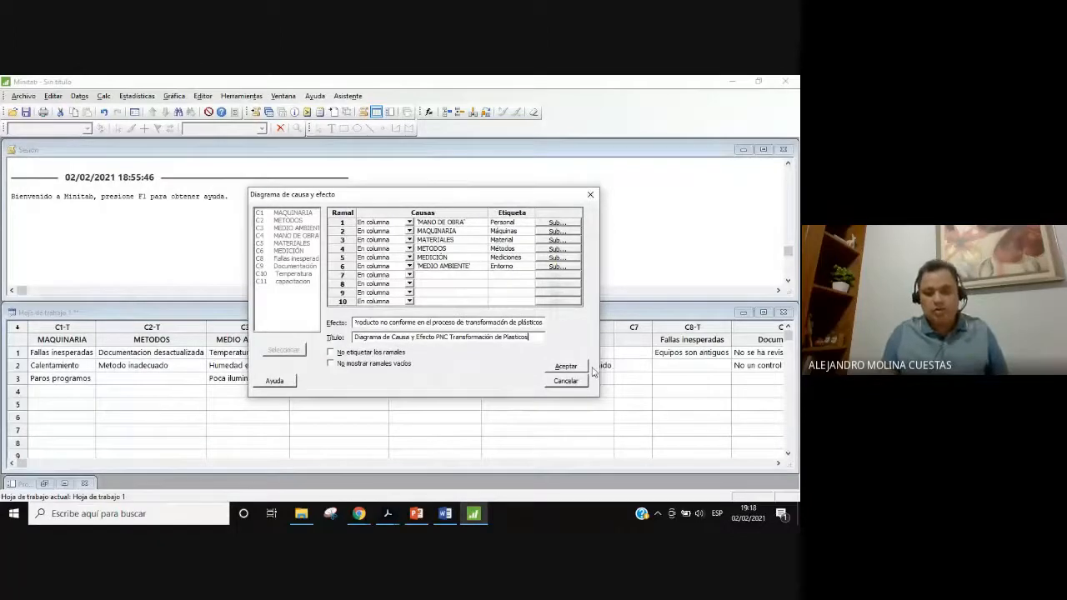
left_click(567, 367)
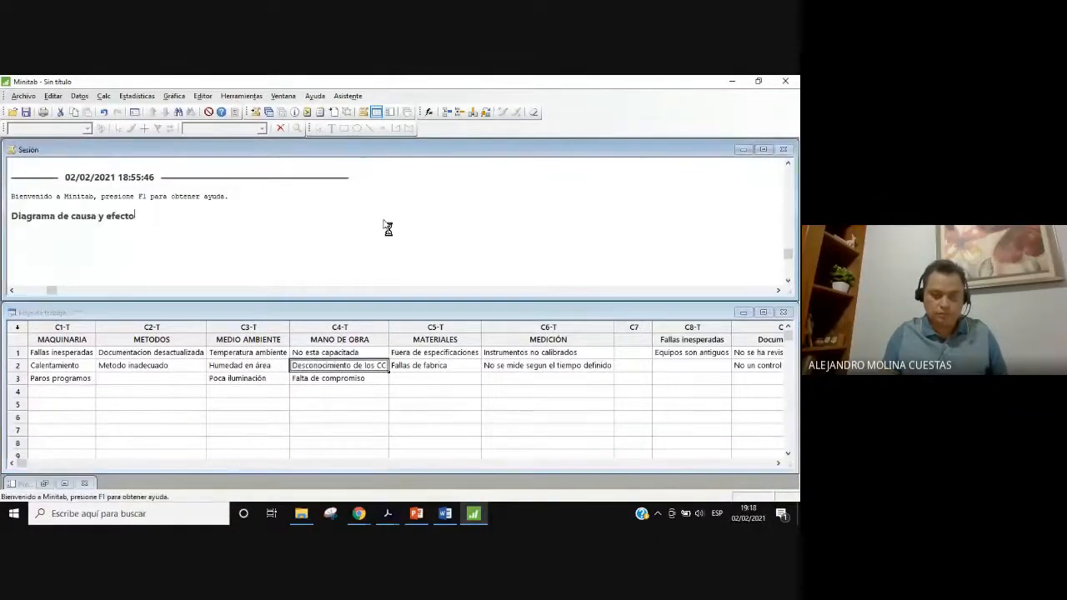
- Enlarge the cause-and-effect diagram window and place it so that the whole diagram fits in the workspace
left_click_drag(196, 155, 298, 166)
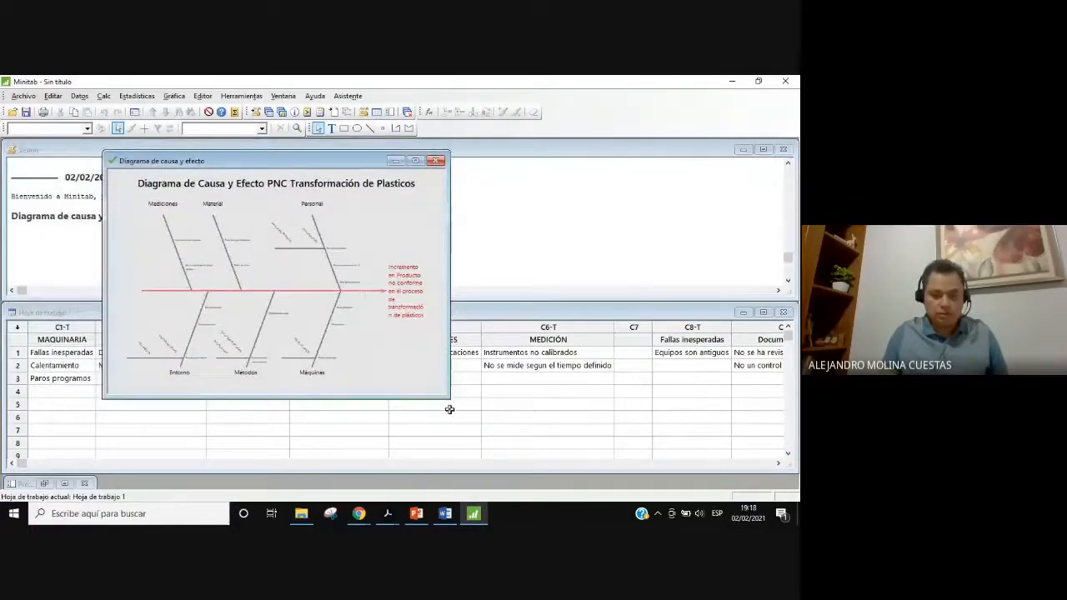
left_click_drag(449, 400, 579, 489)
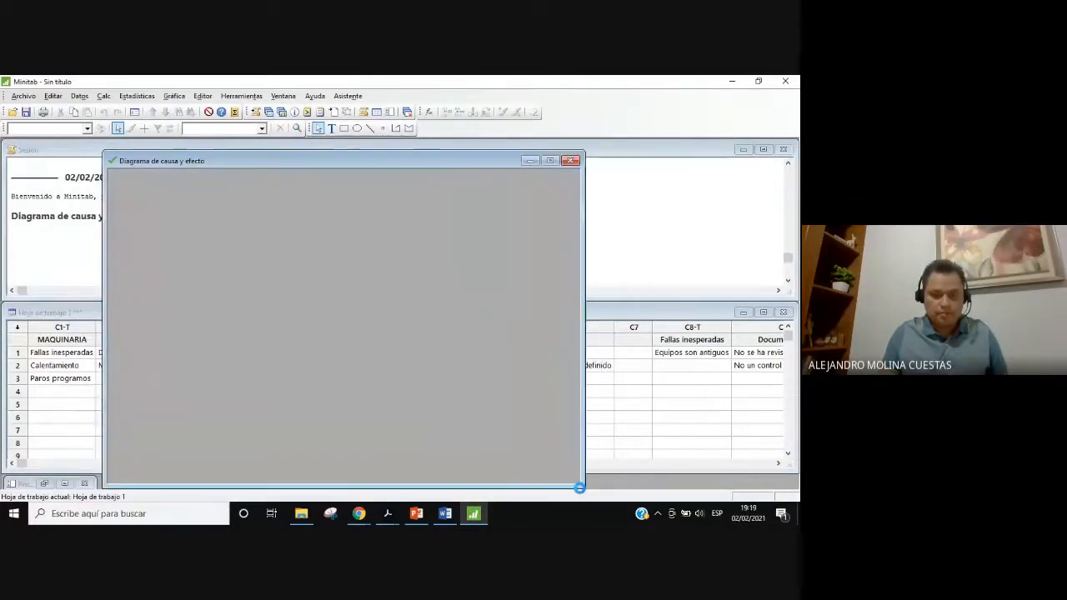
left_click_drag(369, 168, 334, 155)
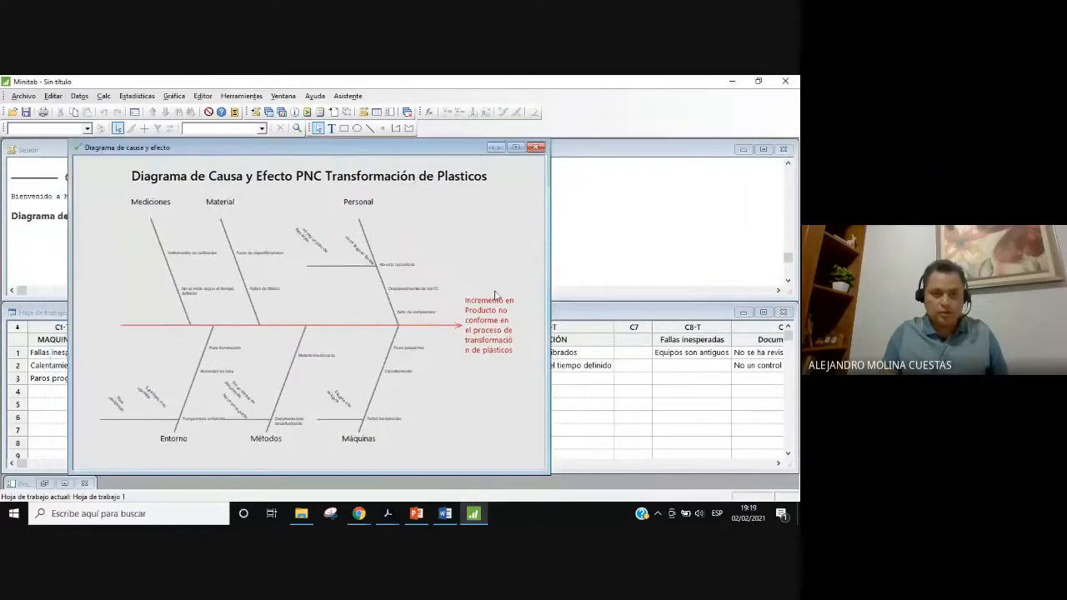
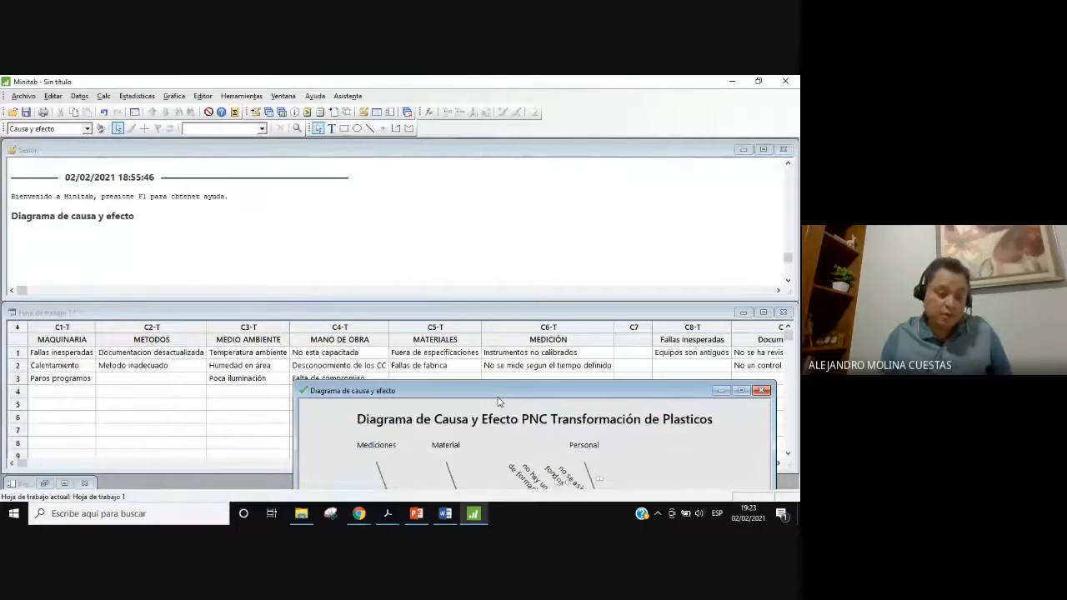
- Bring the whole diagram window back into view over the worksheet and deselect its sub-cause labels
mouse_move(499, 403)
left_mouse_down()
mouse_move(408, 388)
mouse_move(480, 418)
mouse_move(512, 392)
left_mouse_up()
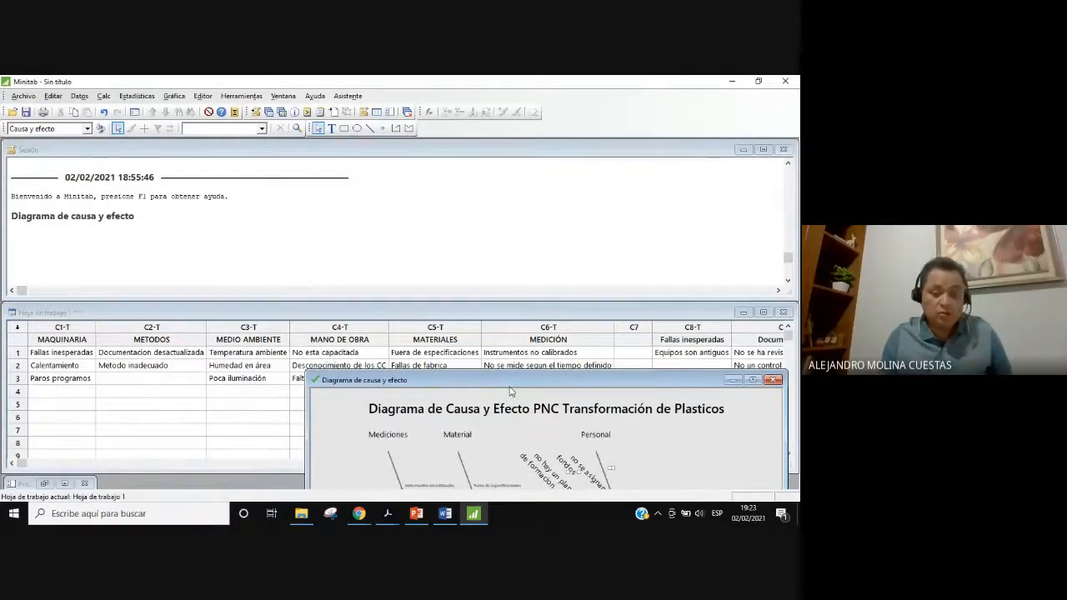
left_click_drag(512, 392, 517, 424)
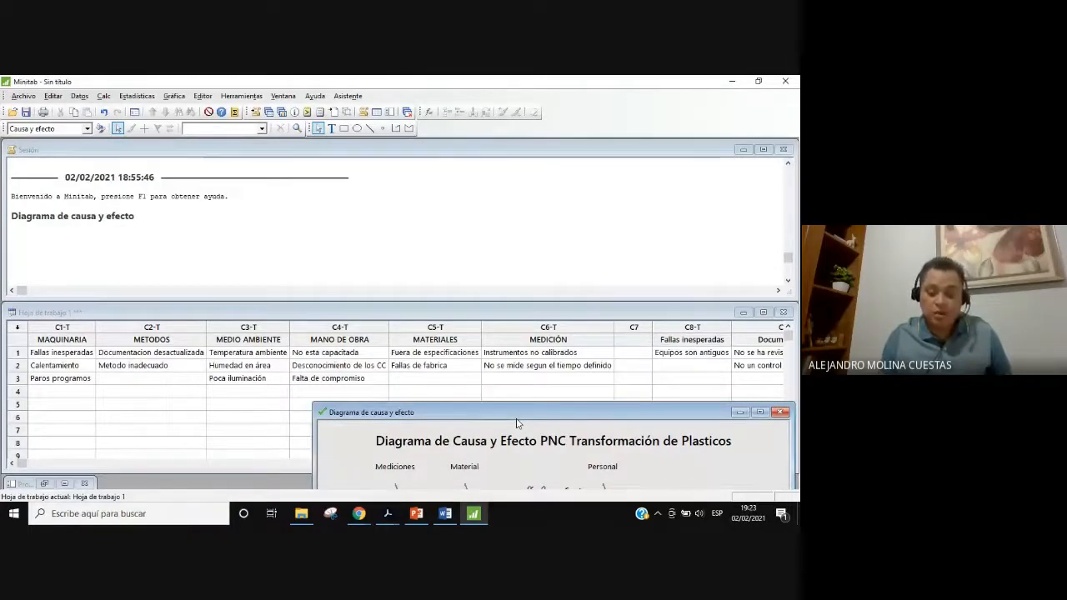
left_click_drag(517, 424, 372, 164)
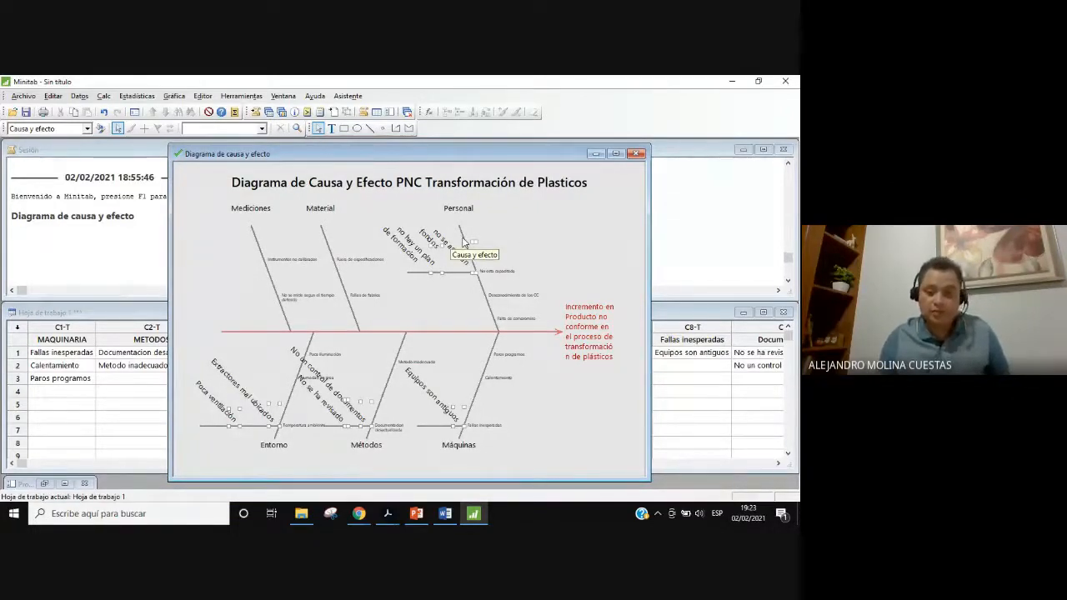
left_click(531, 236)
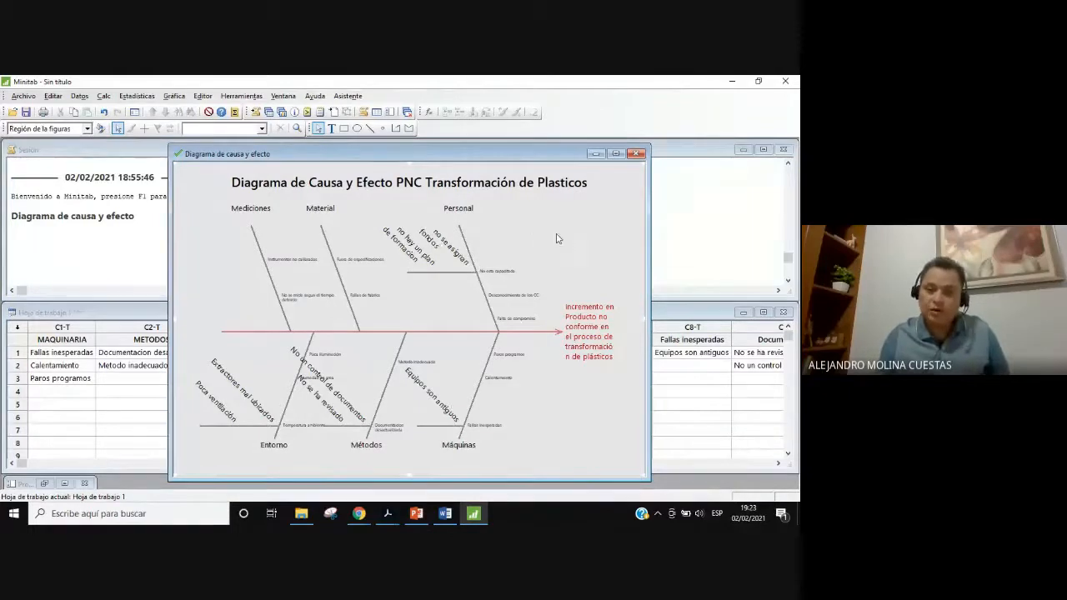
right_click(551, 222)
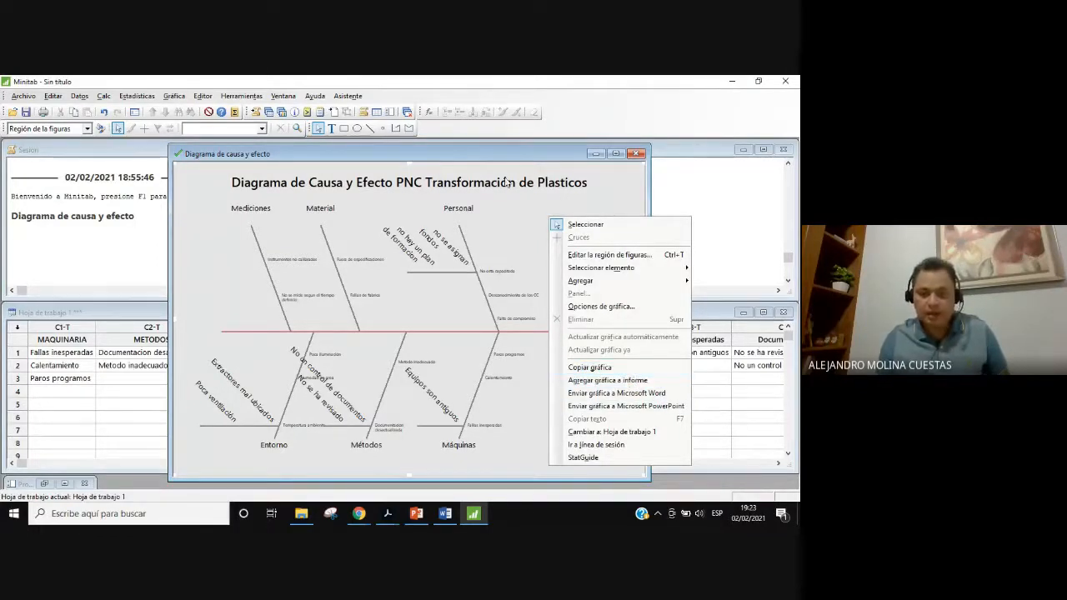
left_click(517, 214)
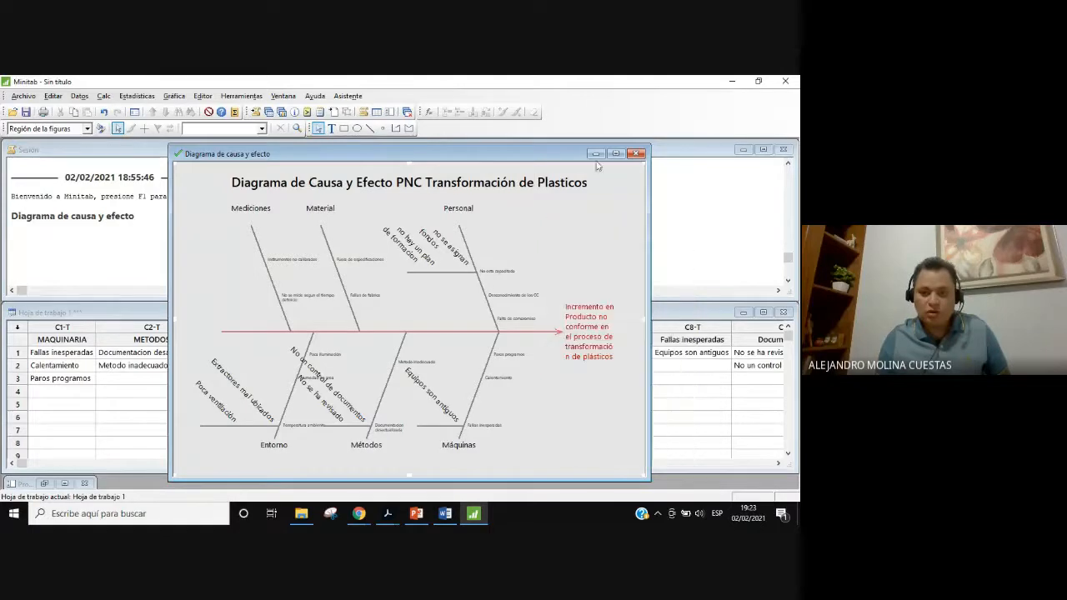
left_click(637, 153)
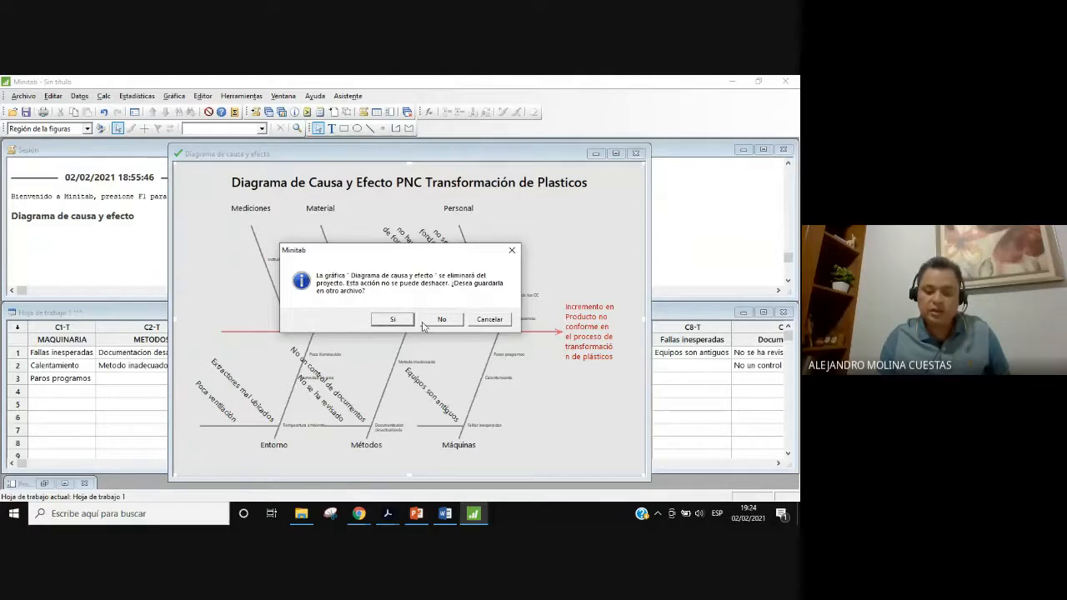
left_click(396, 321)
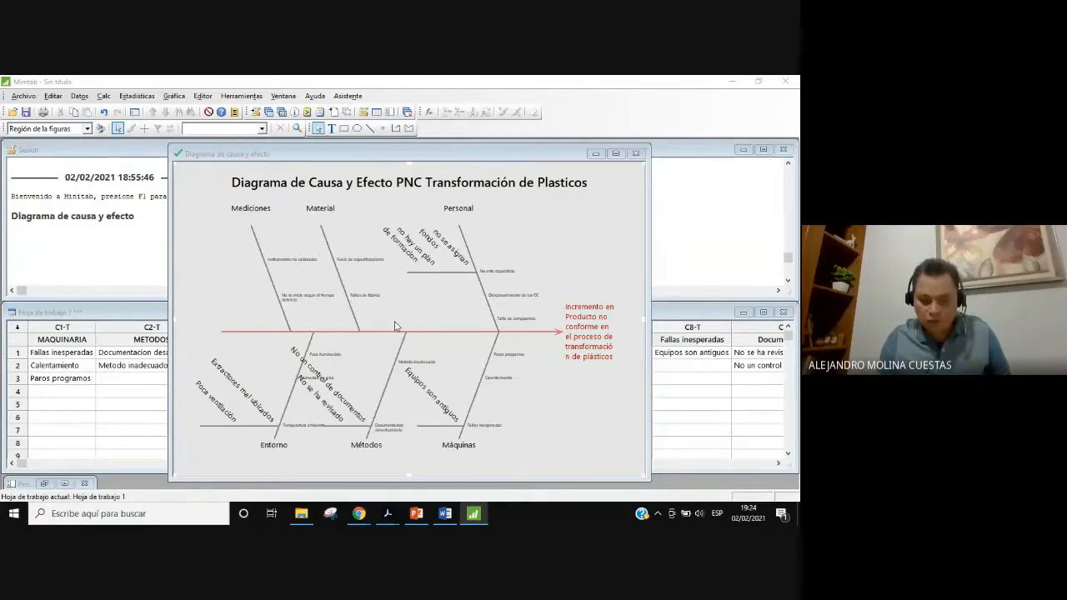
left_click(425, 414)
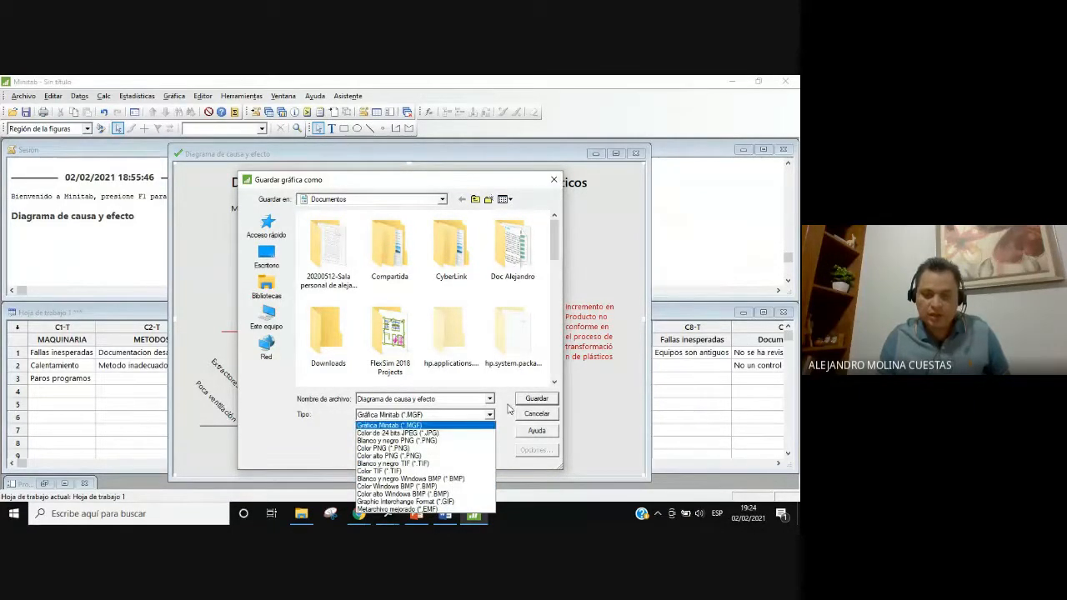
left_click(407, 426)
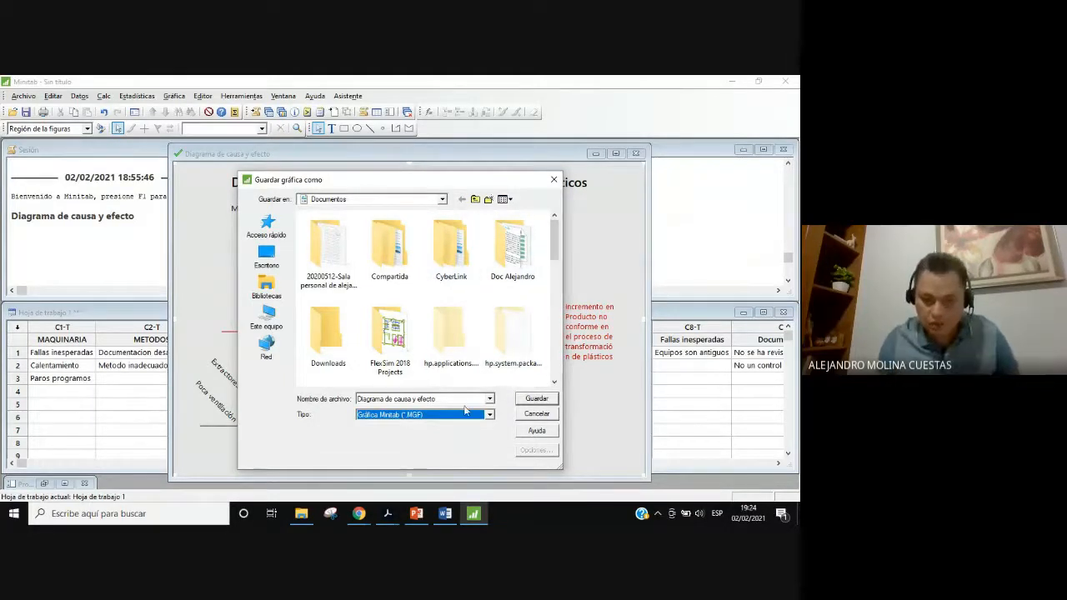
left_click(536, 415)
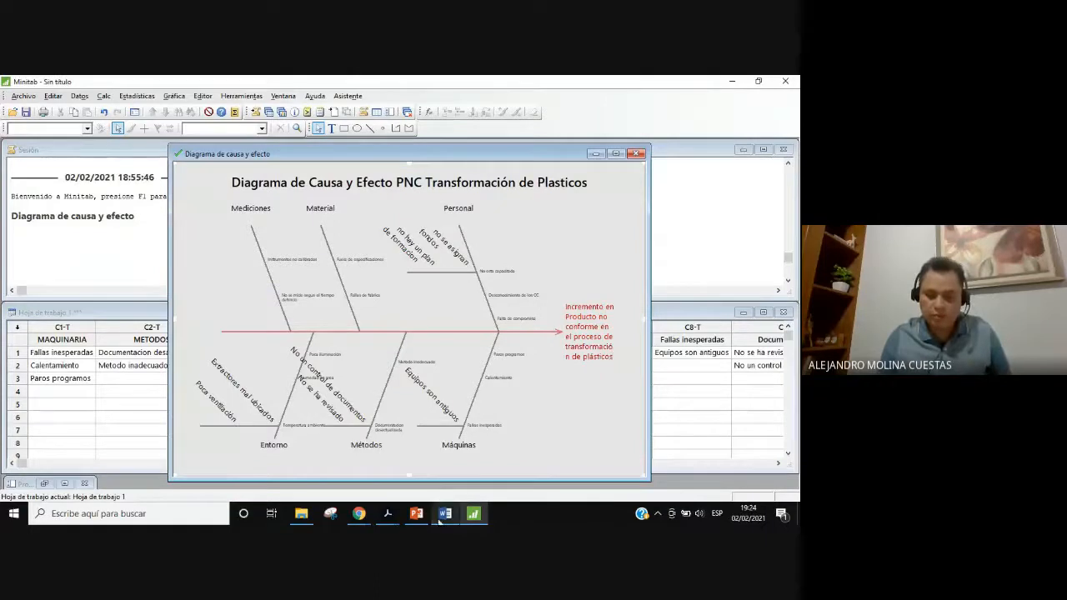
mouse_move(442, 517)
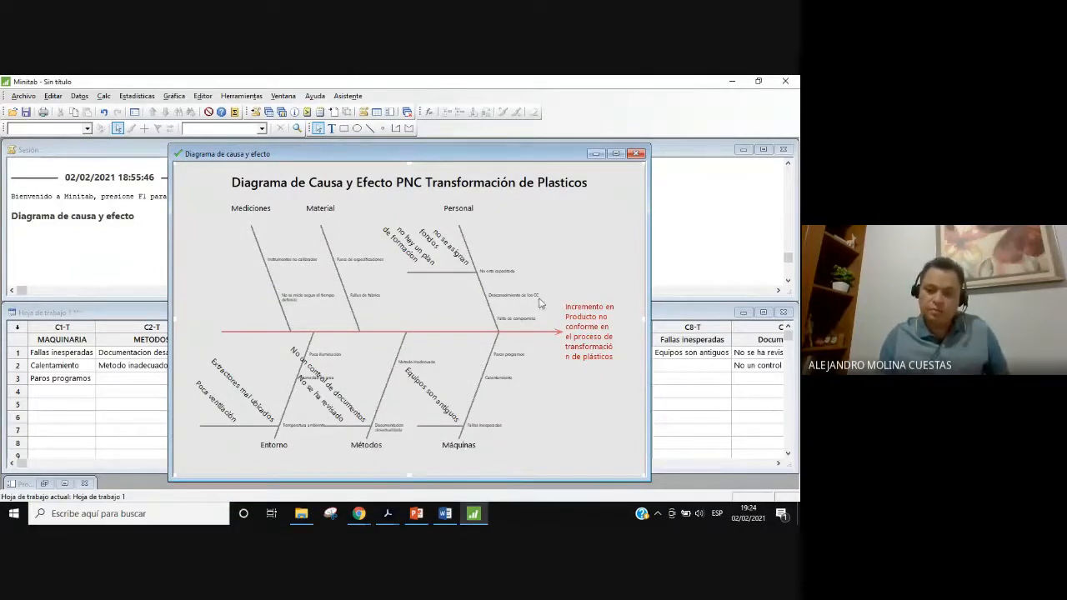
right_click(565, 240)
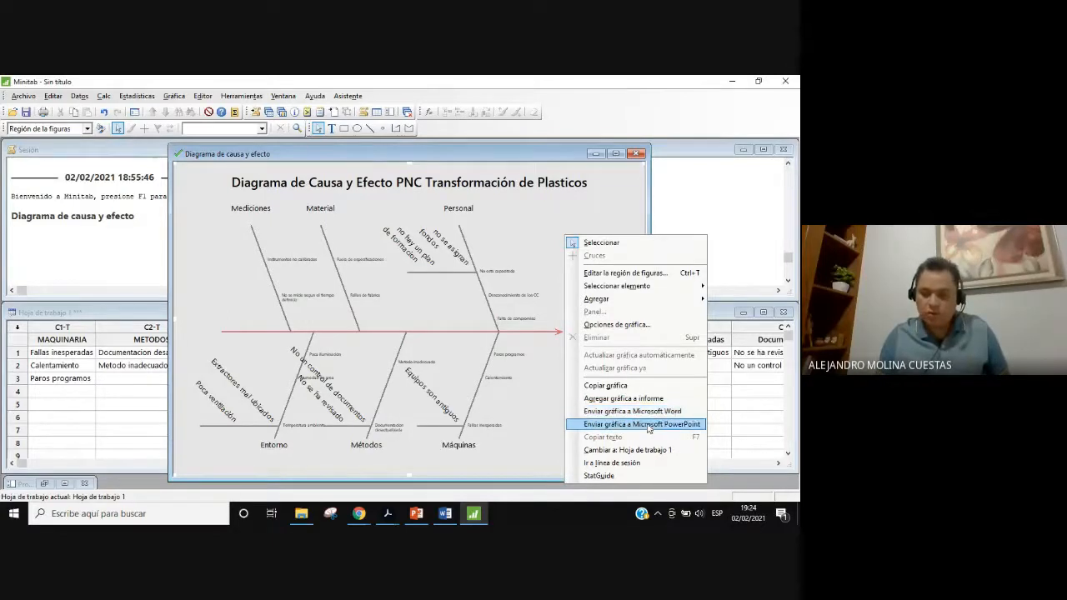
left_click(527, 237)
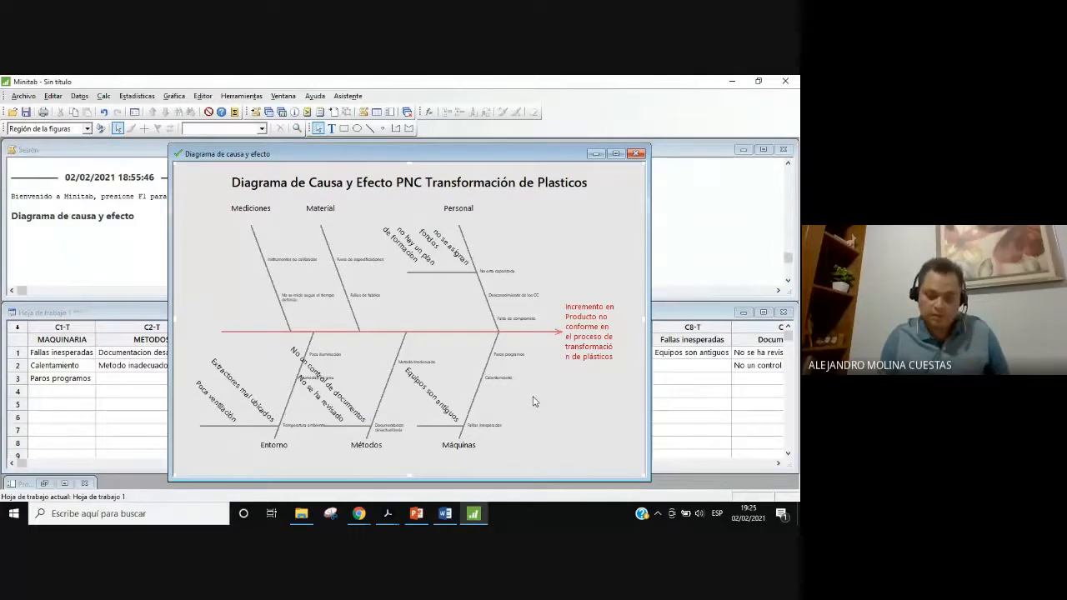
- Switch to the Ejercicio Minitab document in Word and on to the Meet call in Chrome to check the meeting
left_click(446, 514)
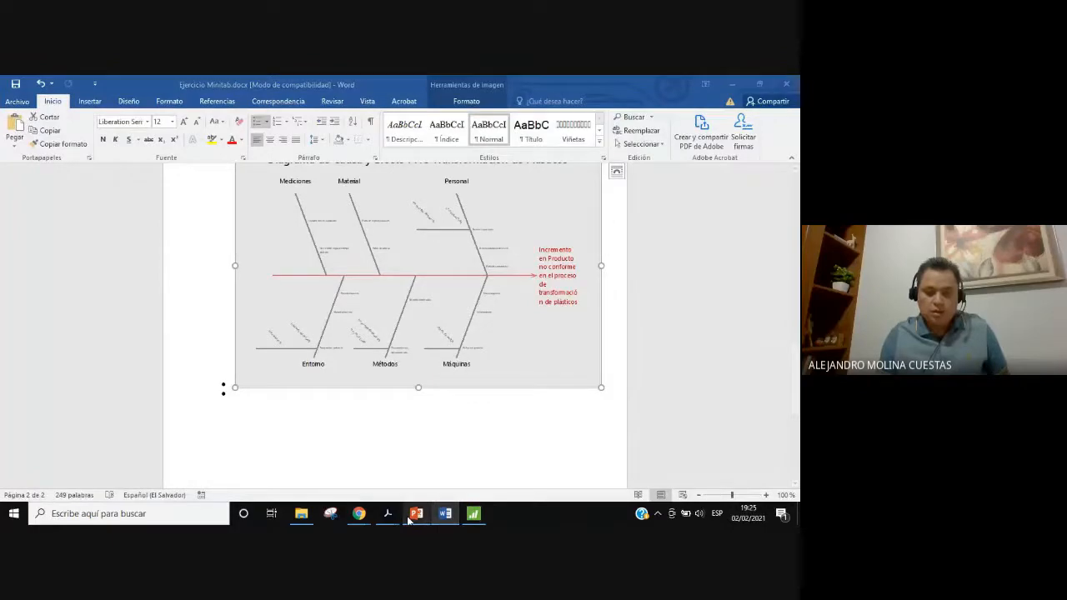
left_click(417, 515)
left_click(421, 517)
mouse_move(360, 518)
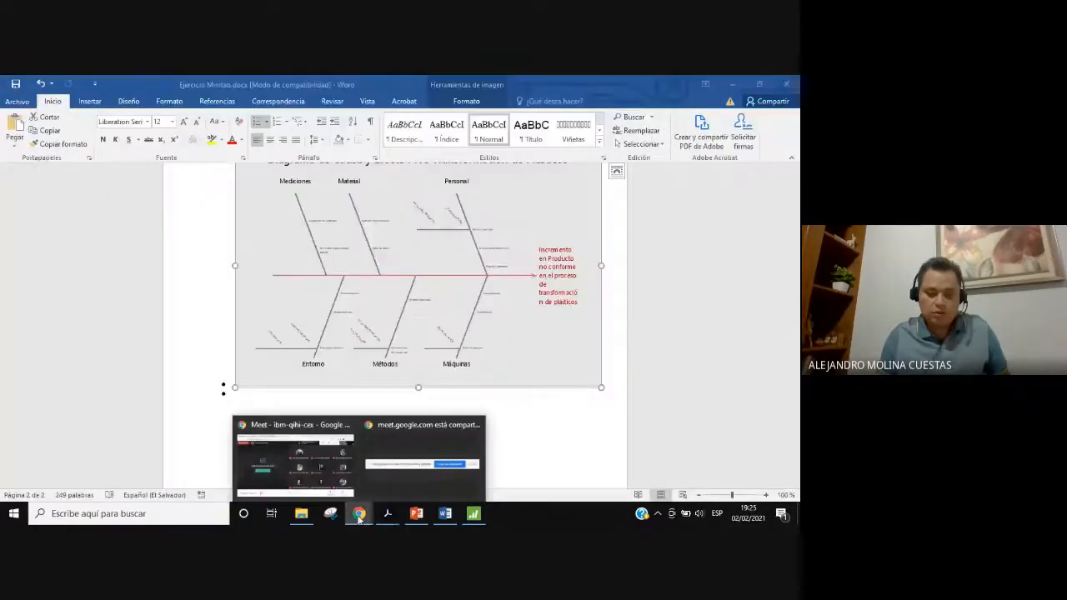
left_click(300, 471)
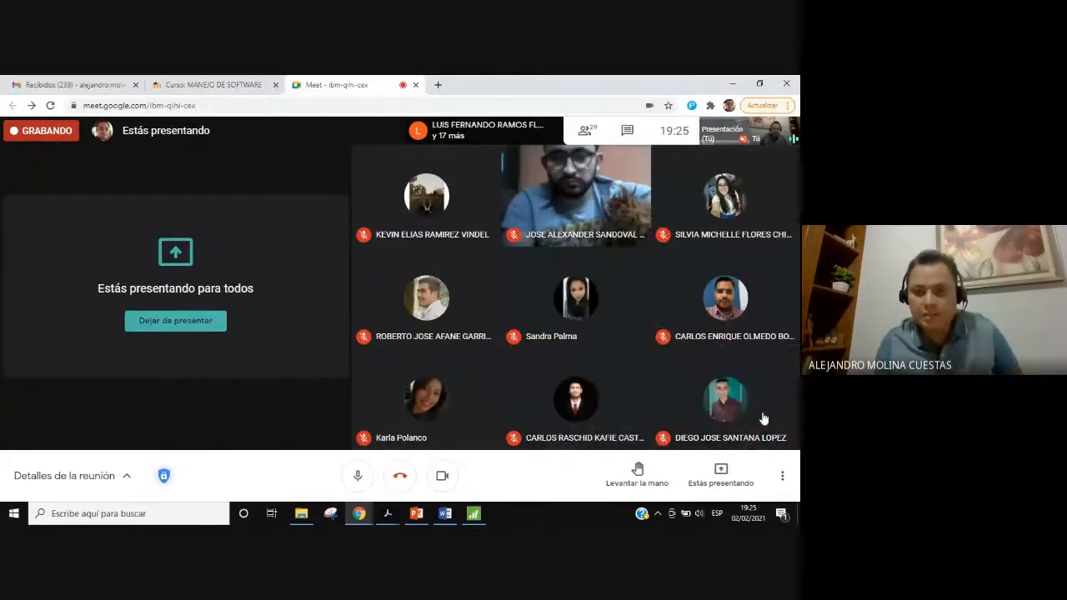
mouse_move(762, 417)
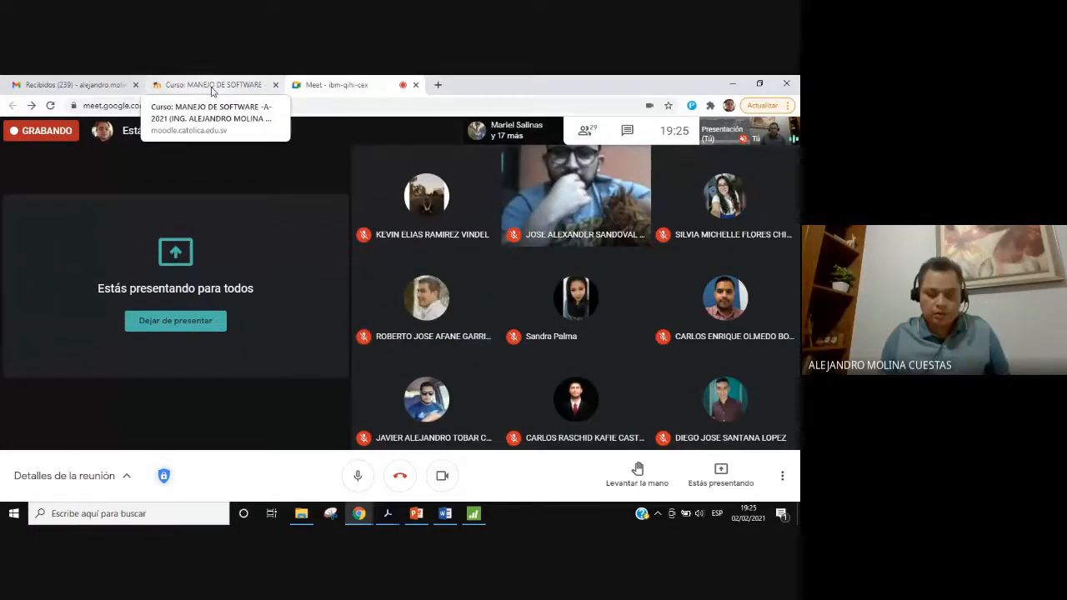
- Review the pasted diagram in the Word document, and return to Minitab to minimize the diagram window over the worksheet
left_click(446, 517)
scroll(421, 437, "up", 6)
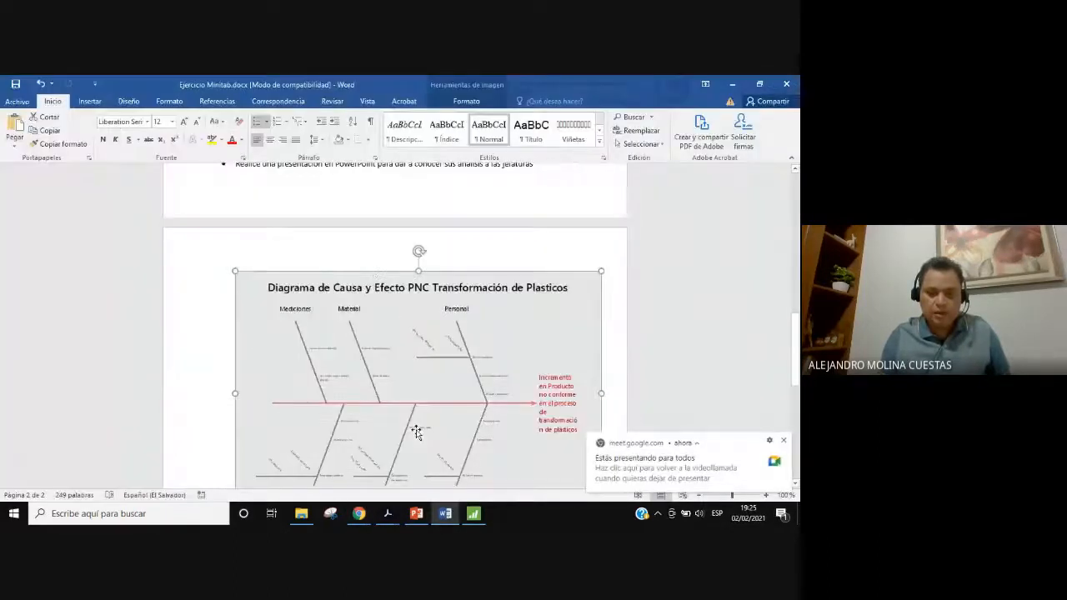
left_click(476, 515)
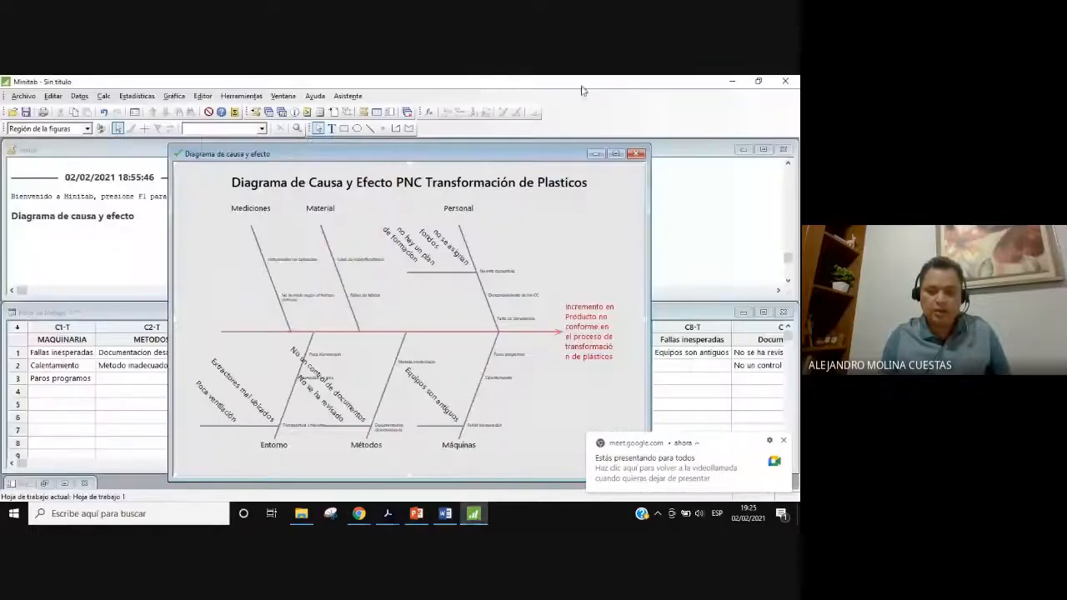
left_click(596, 155)
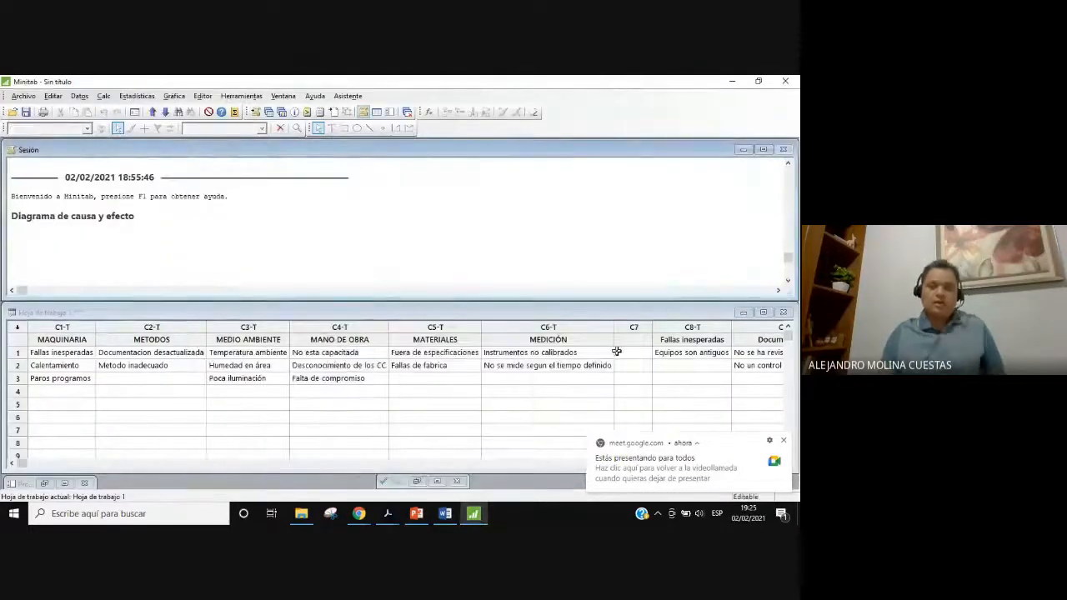
- Open the StatGuide help and browse its contents to Herramientas de calidad > Herramientas de planificación de calidad > Diagrama de causa y efecto
left_click(387, 395)
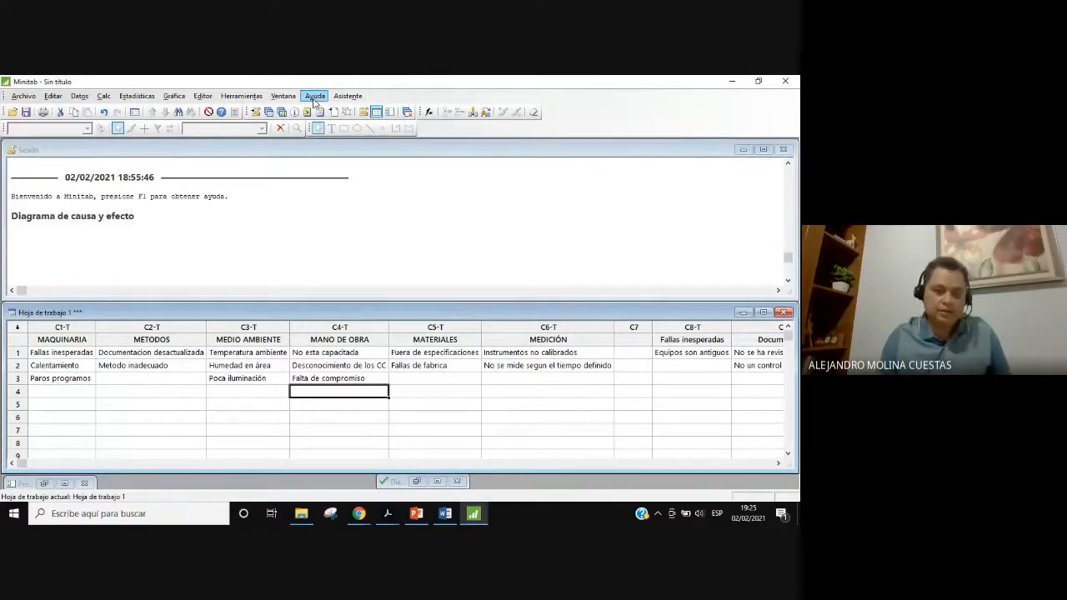
left_click(315, 97)
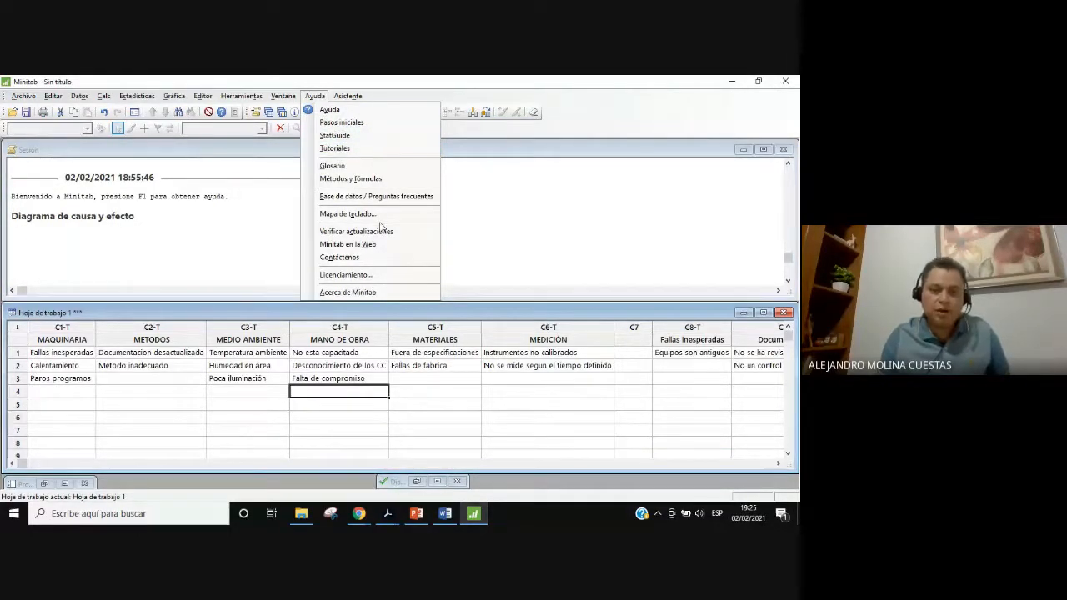
left_click(335, 149)
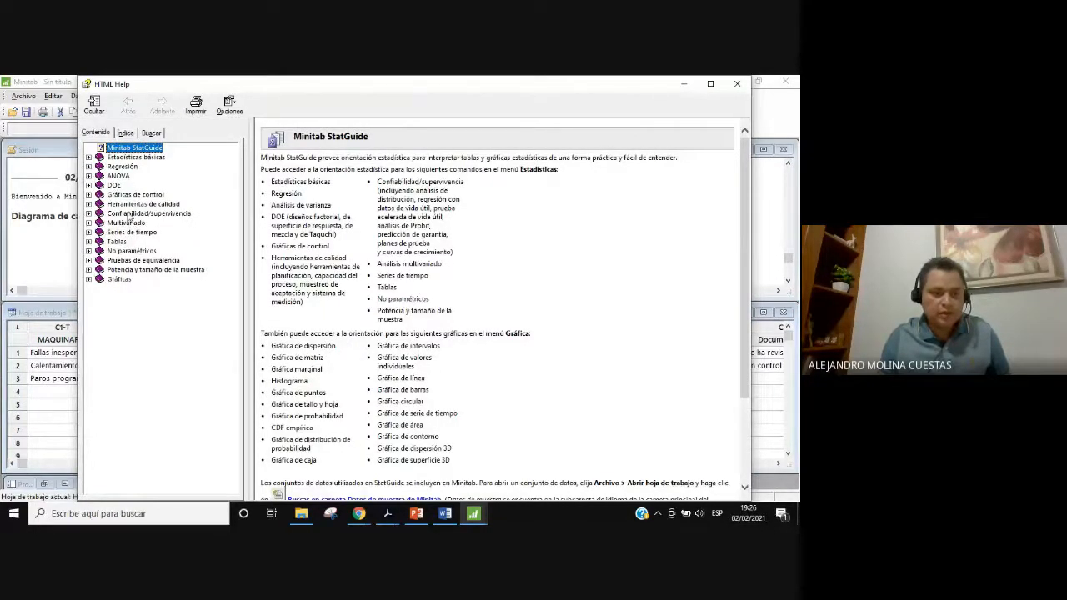
left_click(89, 204)
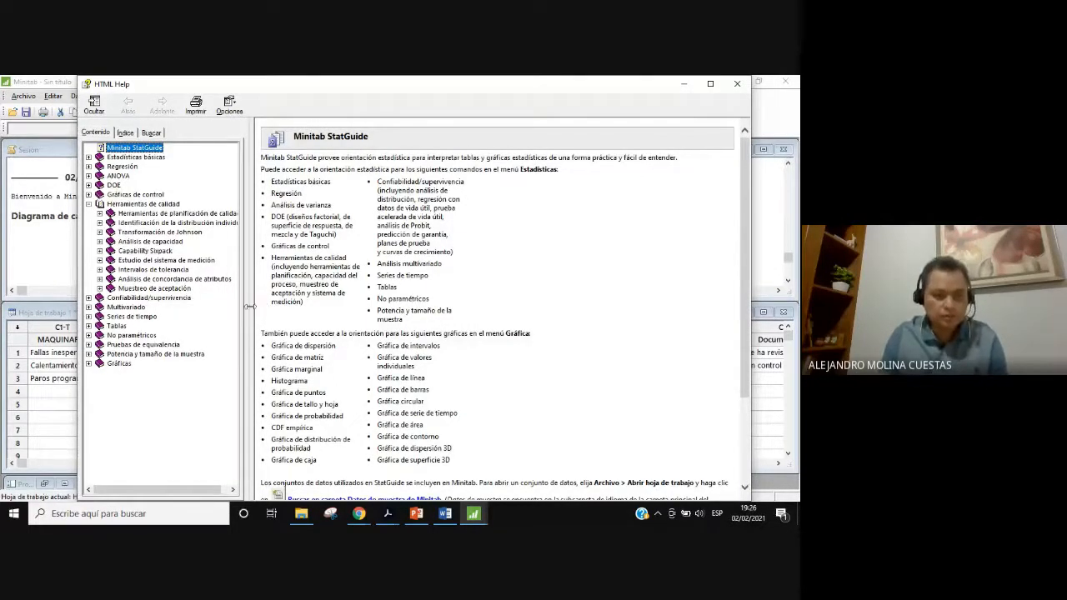
left_click_drag(248, 314, 300, 311)
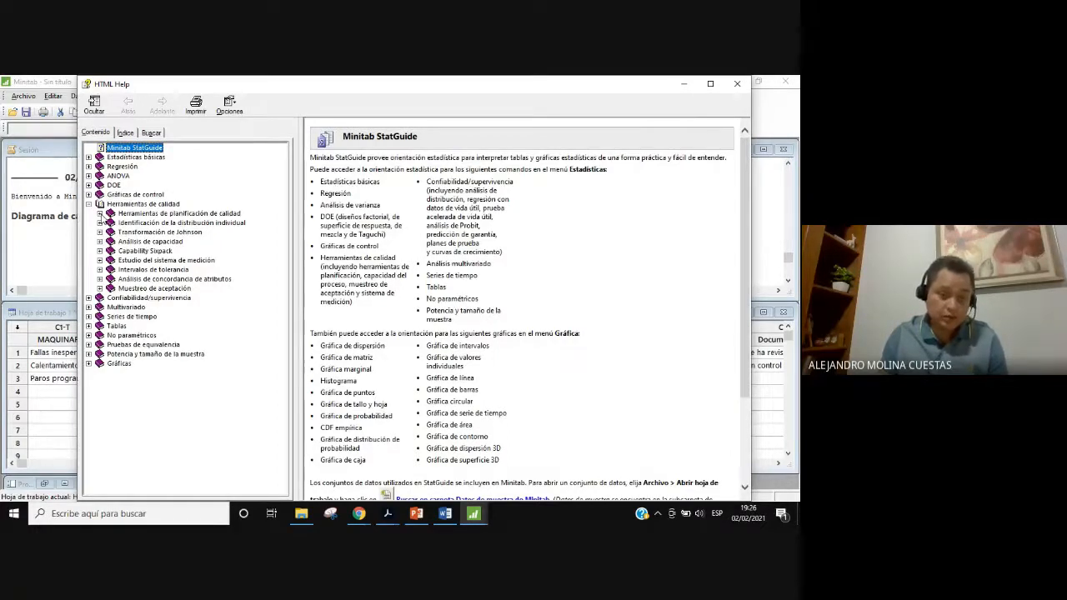
left_click(101, 214)
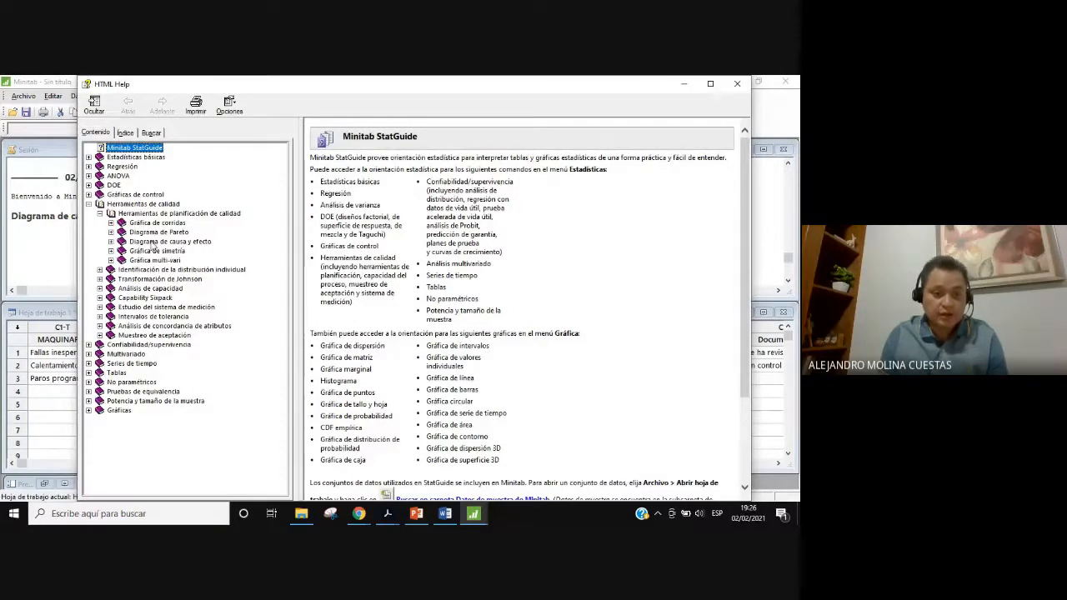
left_click(110, 242)
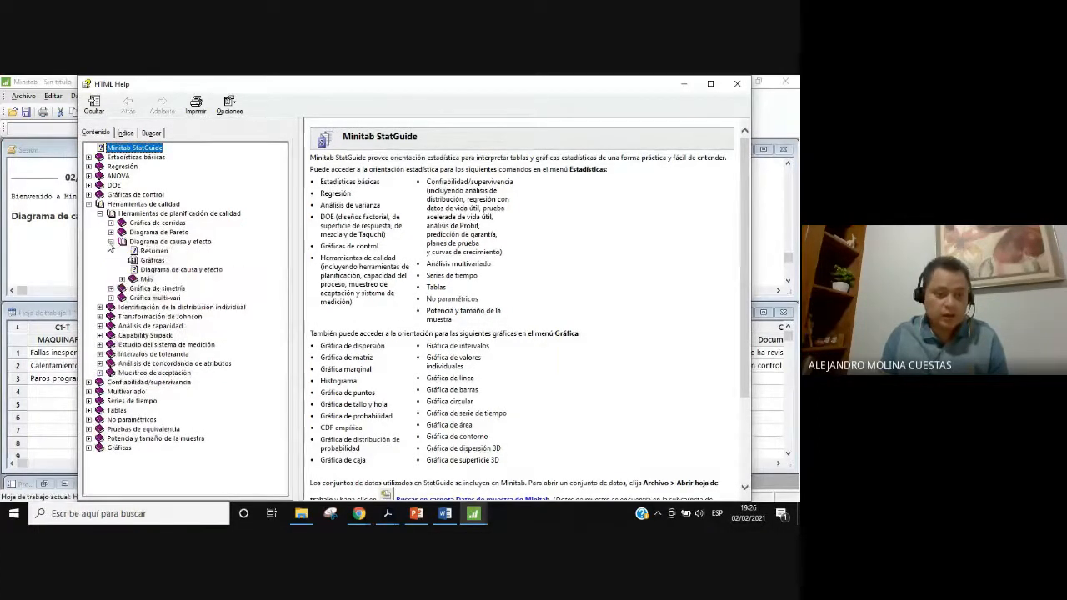
left_click(152, 242)
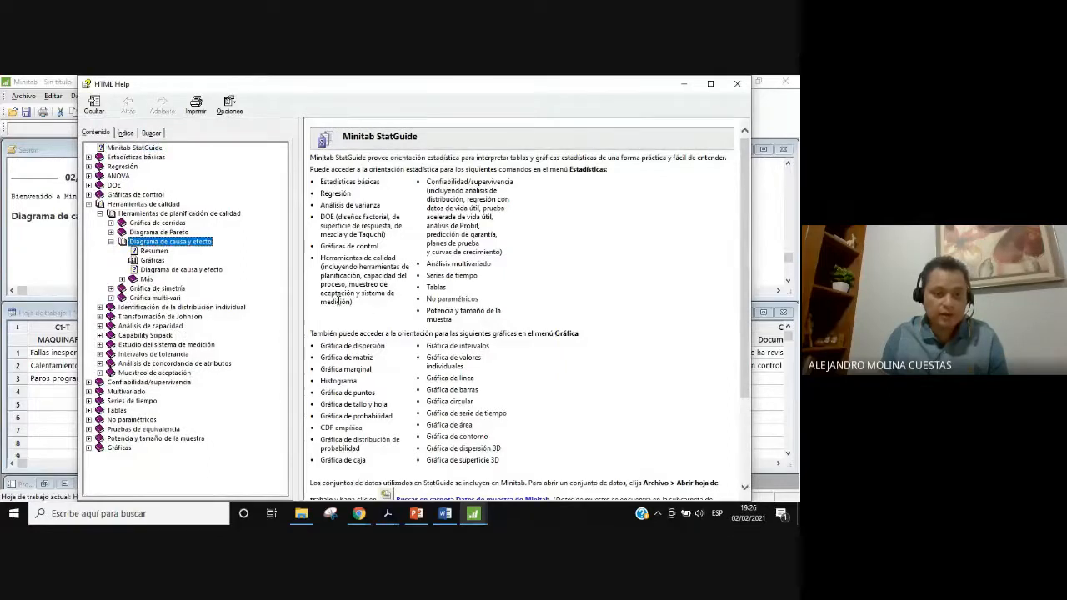
double_click(193, 244)
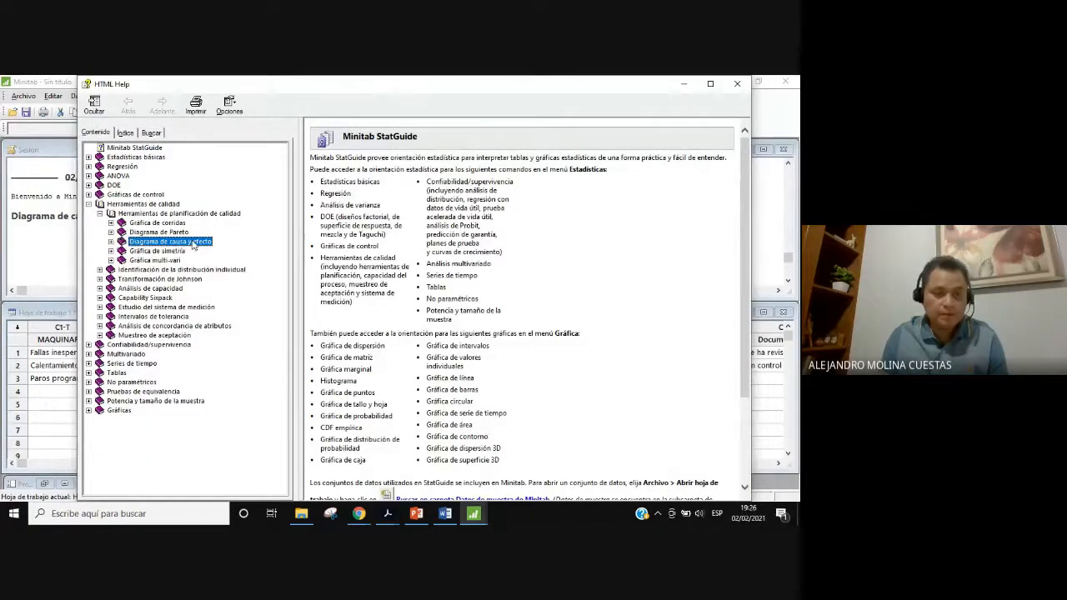
- Read the StatGuide's Resumen, Gráficas and Diagrama de causa y efecto pages, examining the example diagram and its interpretation
left_click(153, 241)
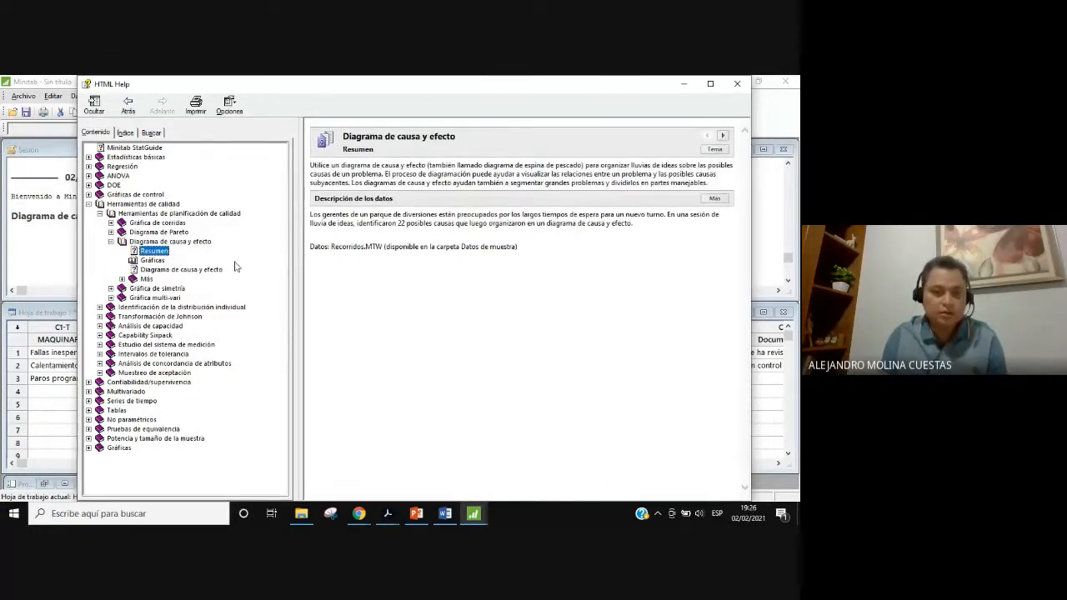
left_click(153, 260)
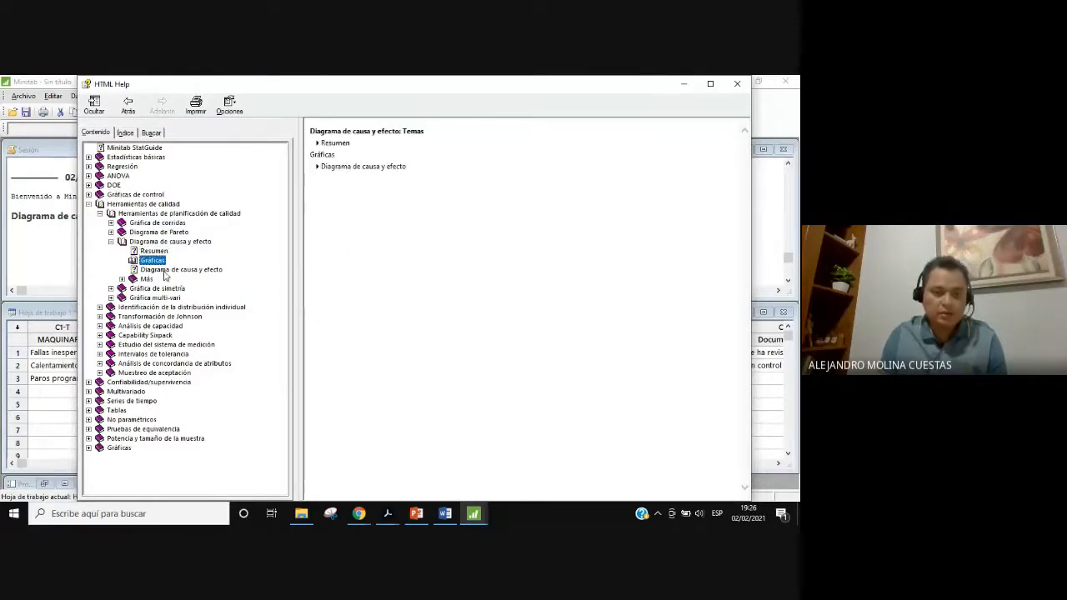
left_click(164, 271)
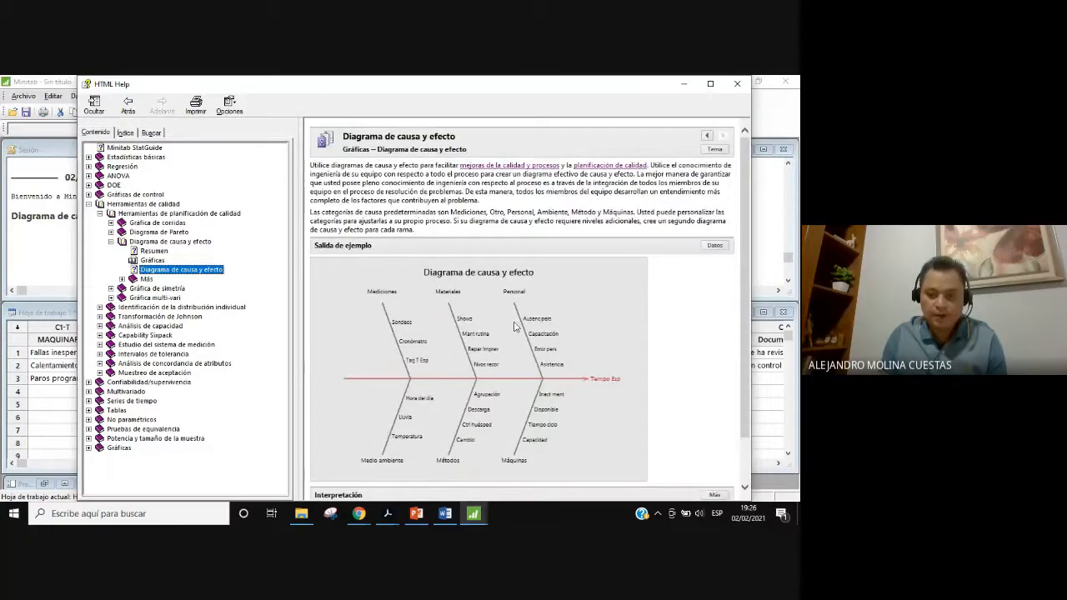
scroll(514, 326, "down", 3)
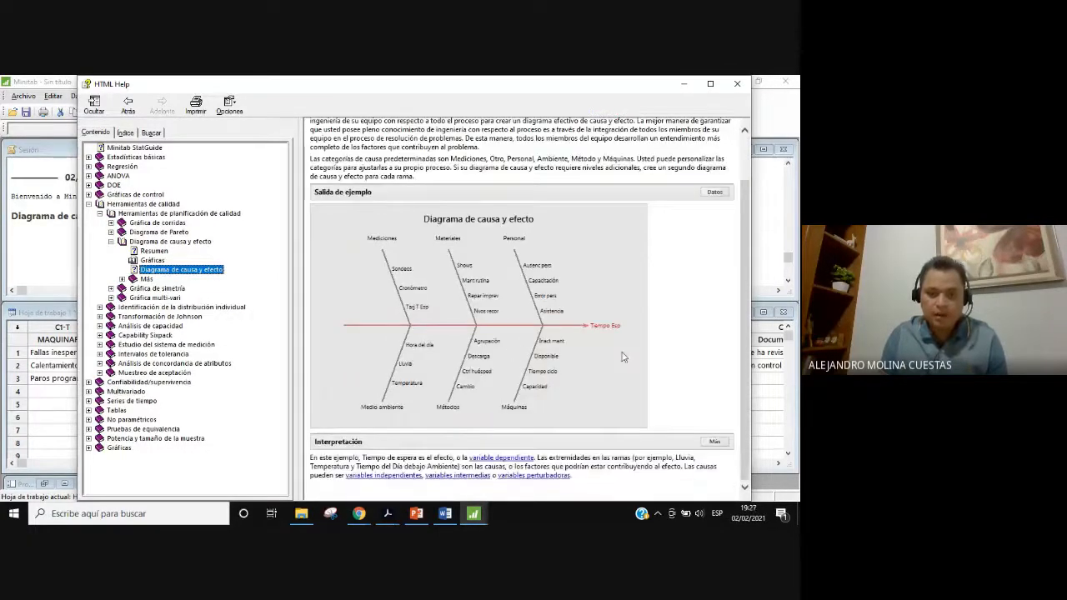
scroll(332, 166, "up", 3)
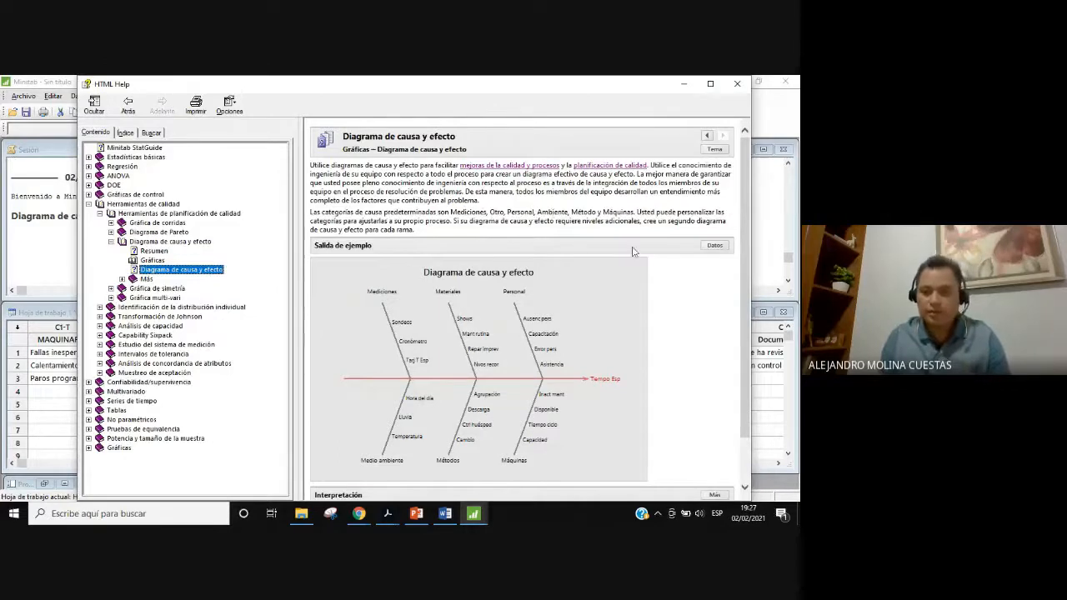
scroll(672, 340, "down", 2)
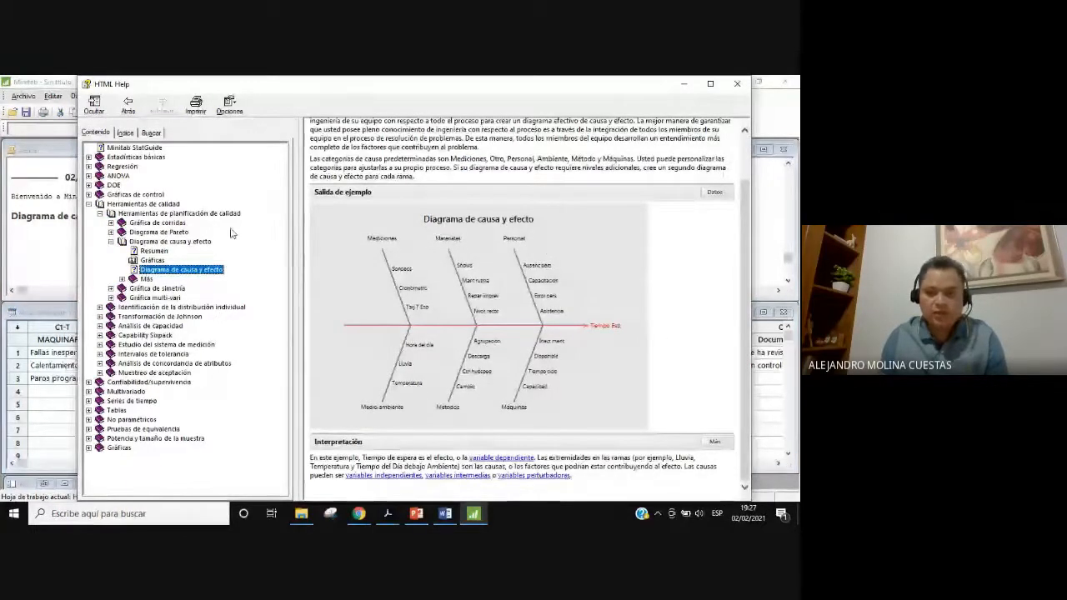
- Return to the Resumen page and highlight the cause description and the sample data file name Recorridos.MTW
left_click(154, 250)
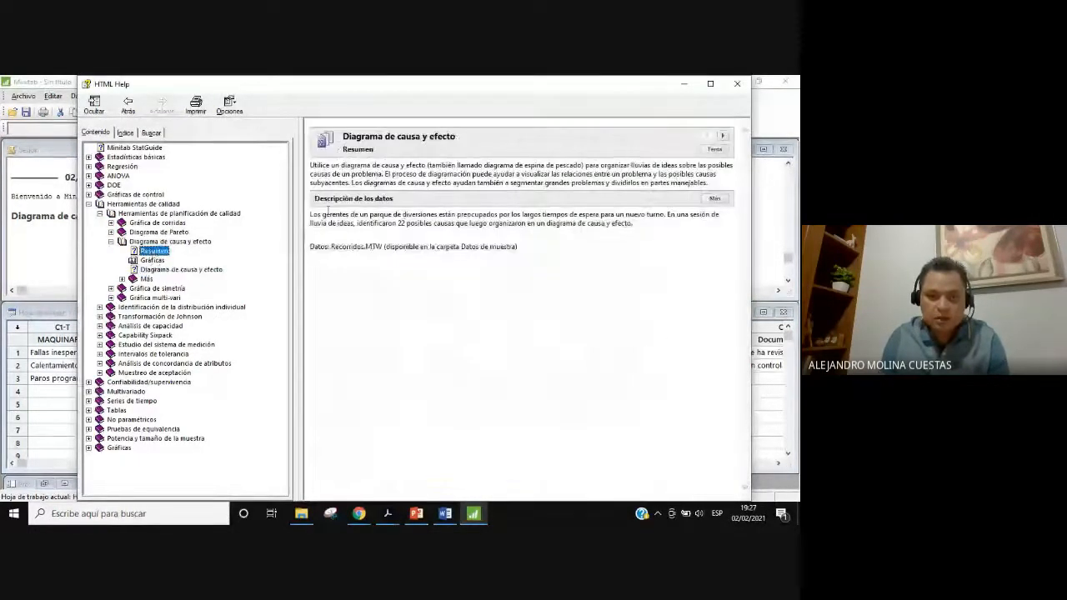
left_click_drag(311, 215, 641, 223)
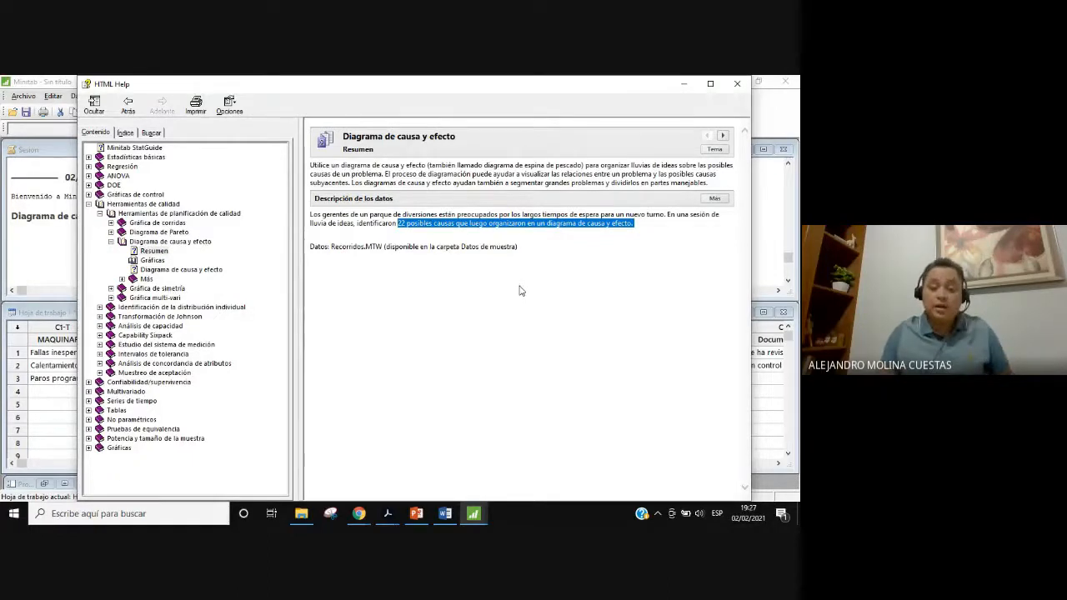
left_click(334, 248)
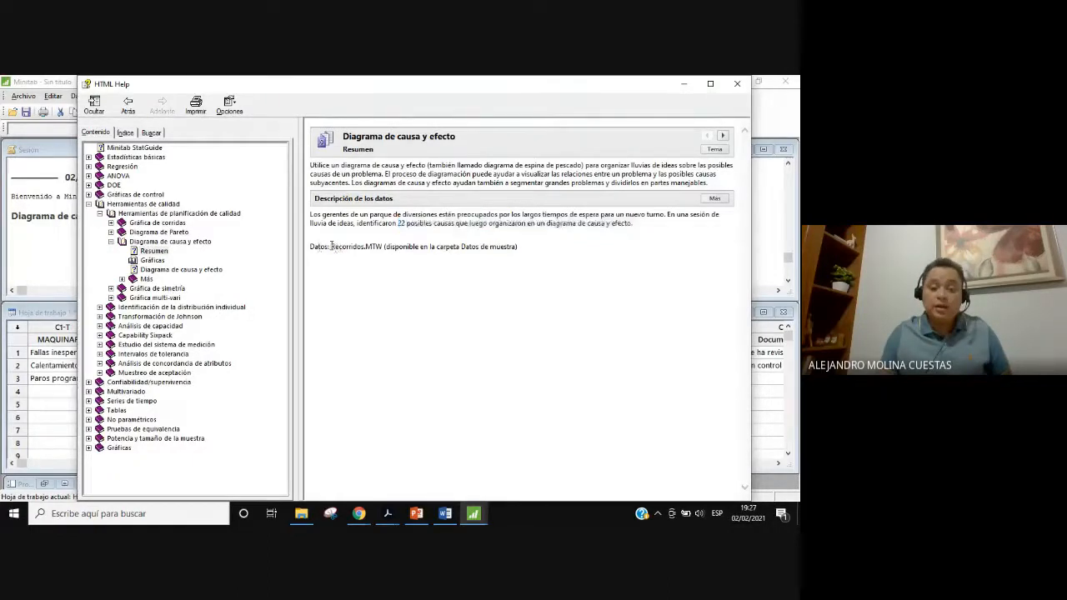
left_click_drag(332, 247, 385, 249)
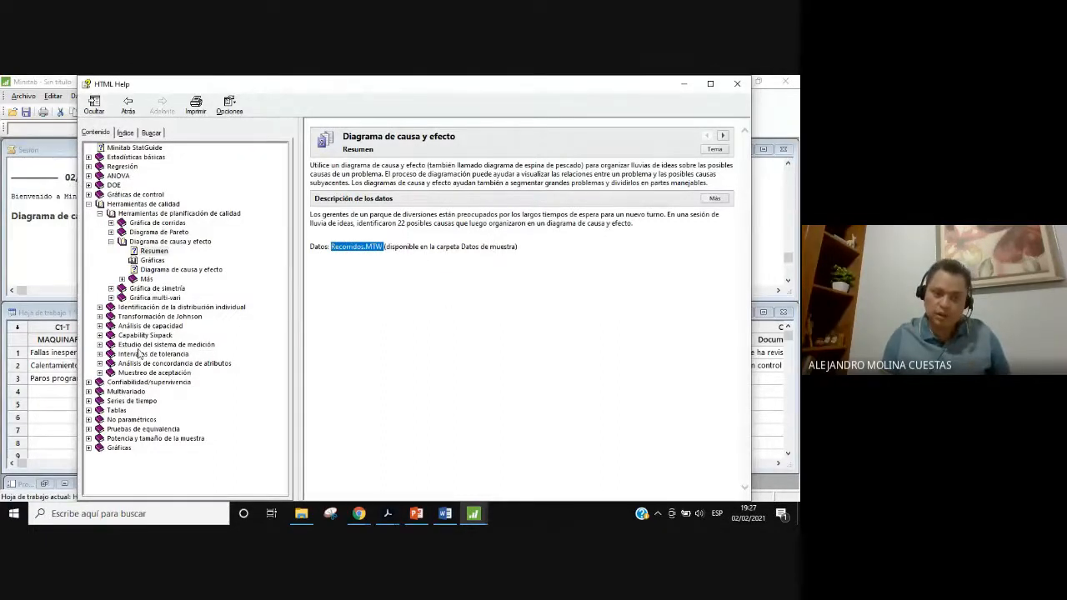
double_click(368, 248)
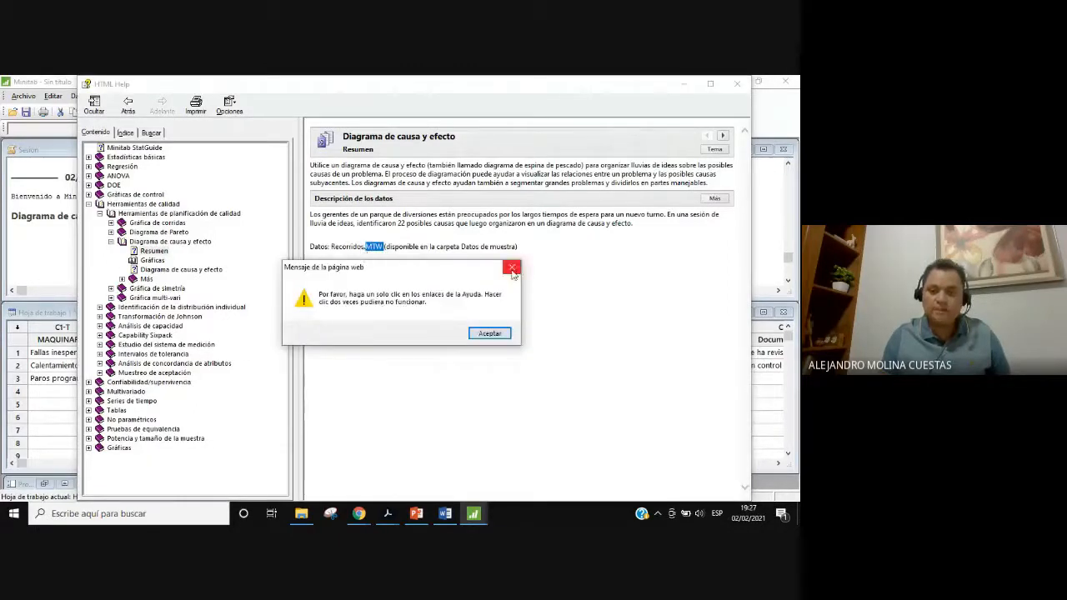
left_click(512, 267)
left_click_drag(332, 248, 385, 248)
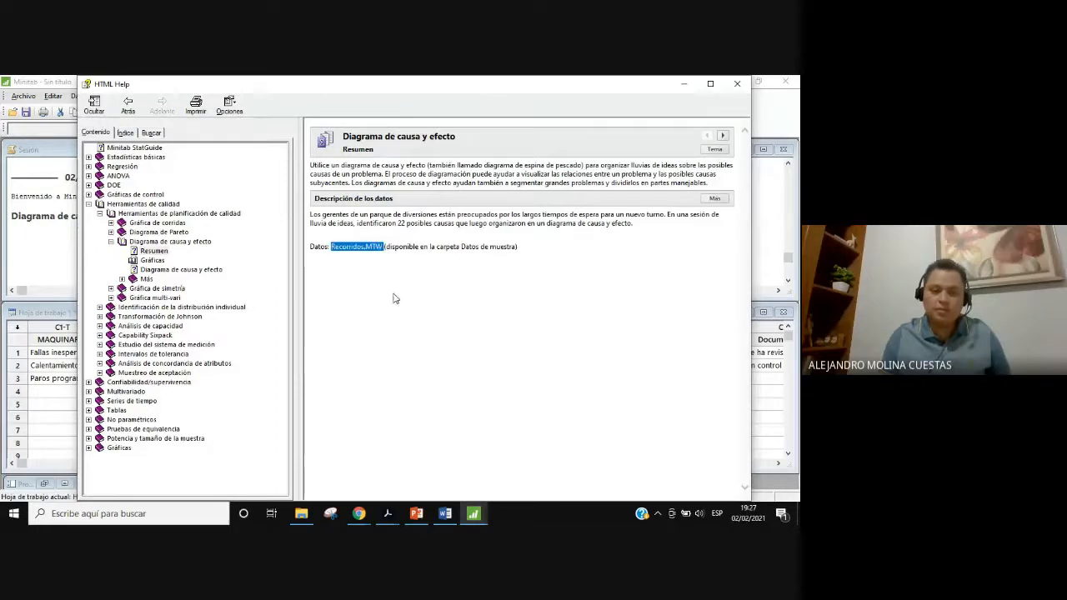
- Minimize the help window and open the worksheet Recorridos.MTW from the Datos de muestra folder
left_click(683, 87)
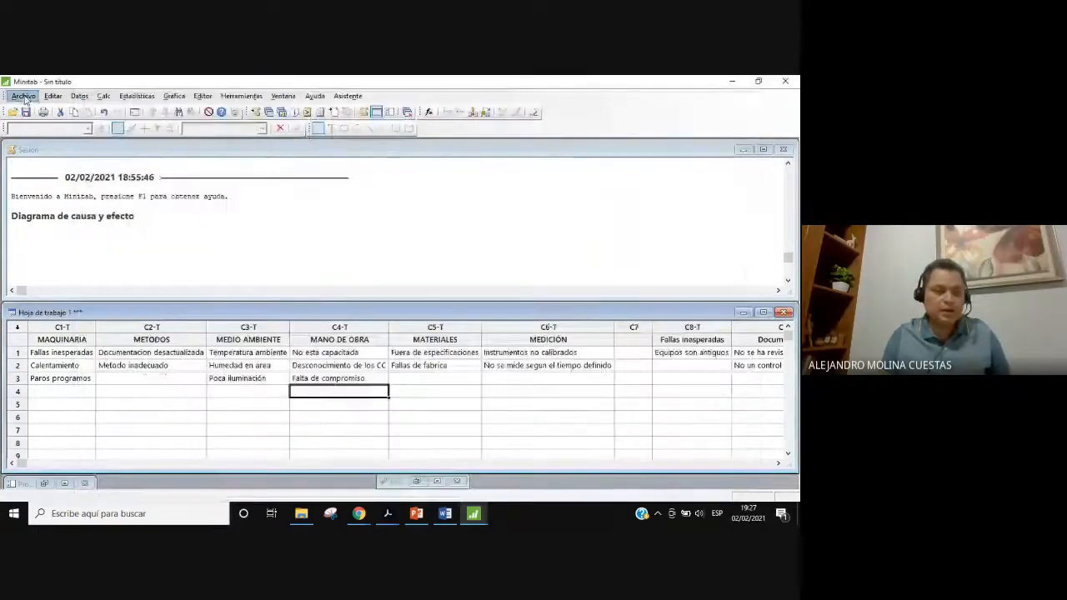
left_click(25, 97)
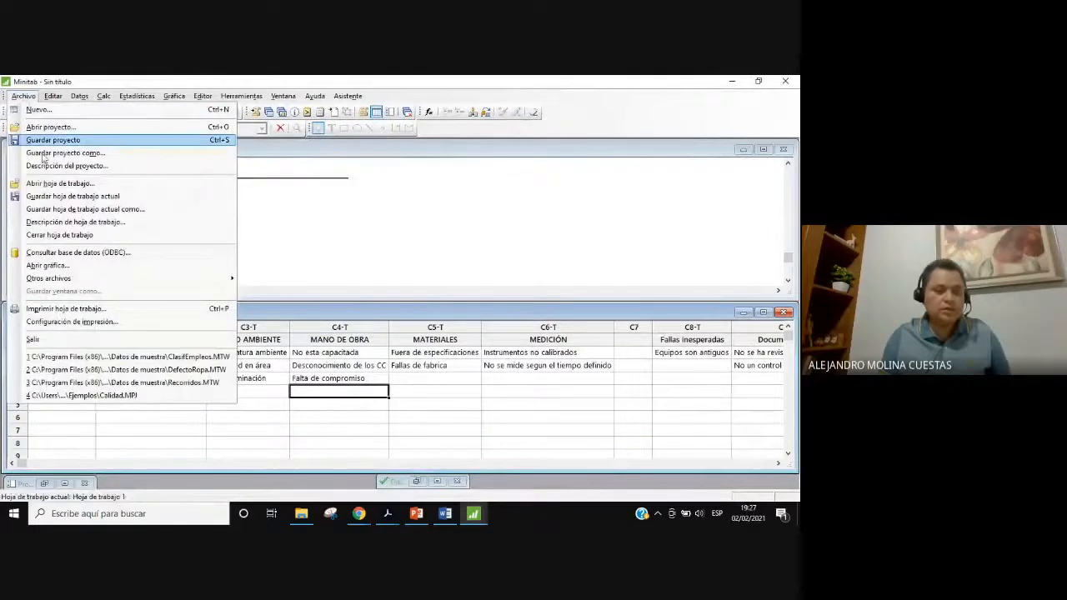
left_click(58, 184)
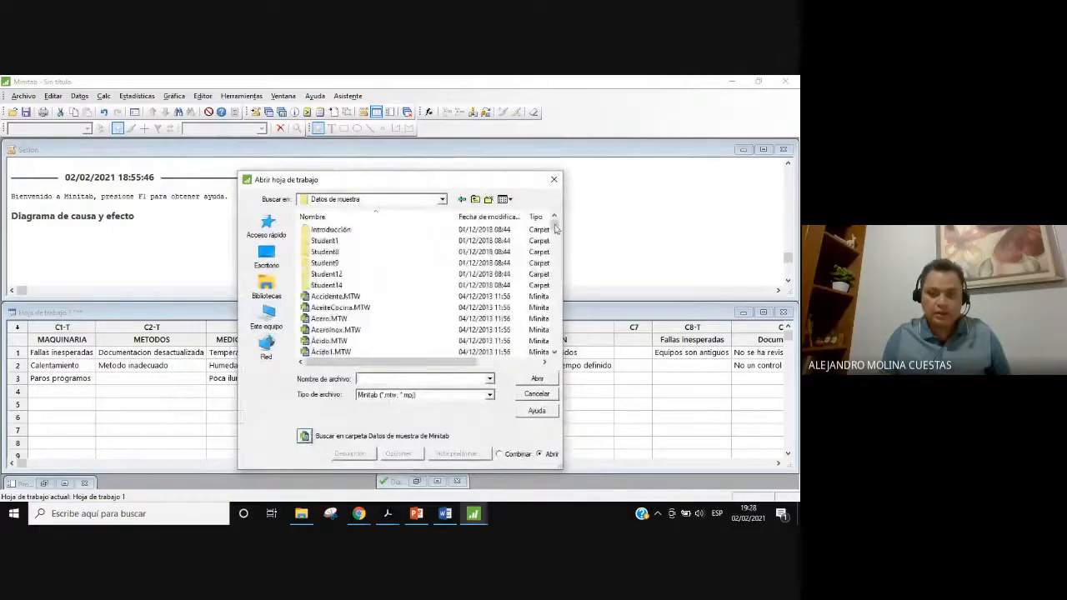
left_click_drag(555, 226, 557, 329)
scroll(364, 292, "down", 1)
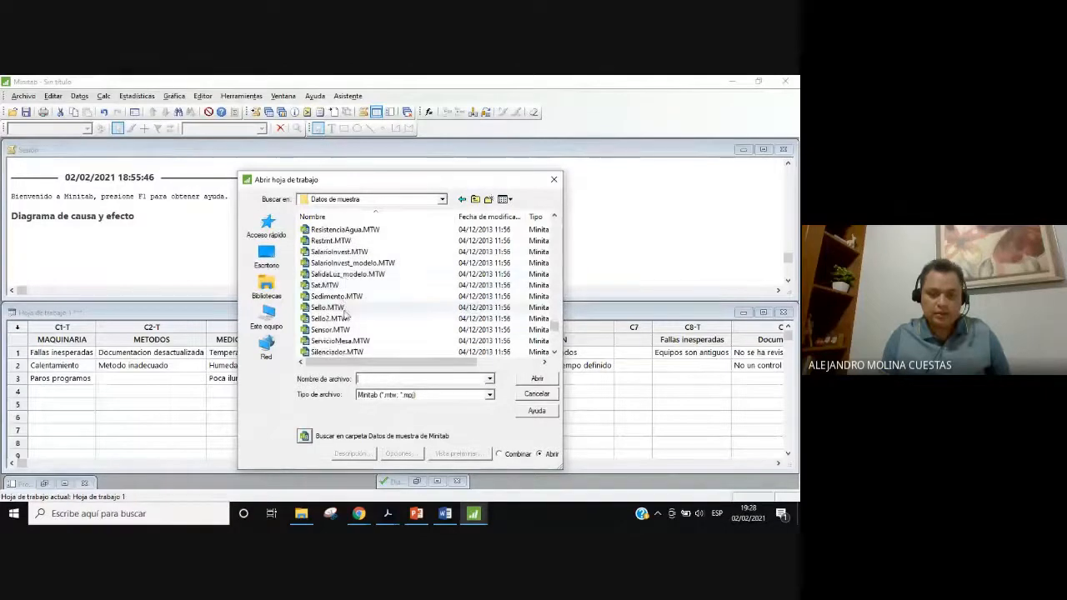
scroll(350, 312, "down", 1)
scroll(355, 314, "up", 1)
scroll(355, 312, "up", 4)
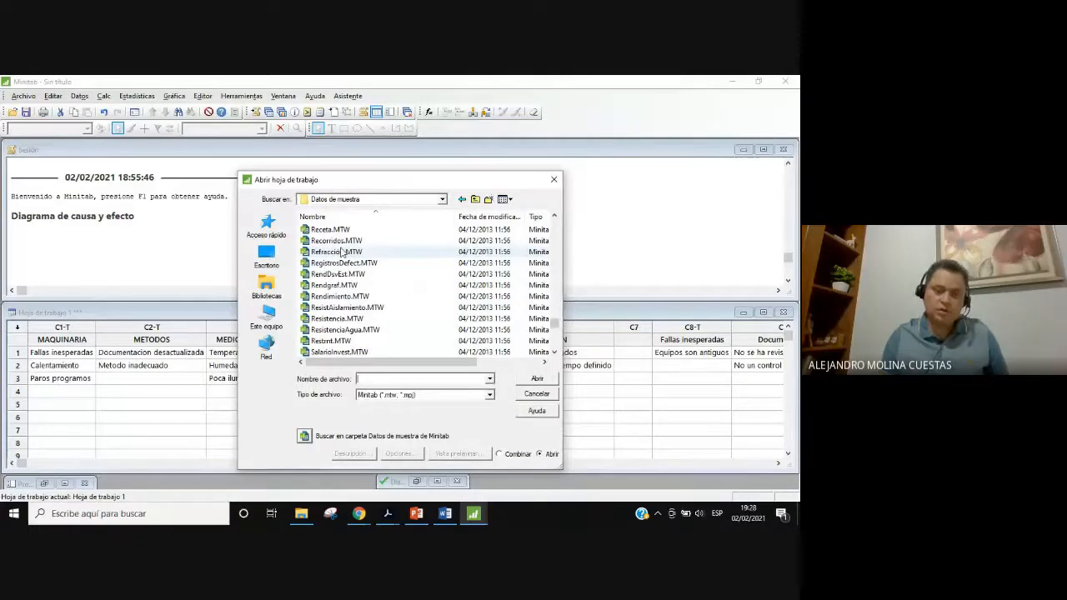
left_click(336, 241)
double_click(337, 241)
left_click(422, 326)
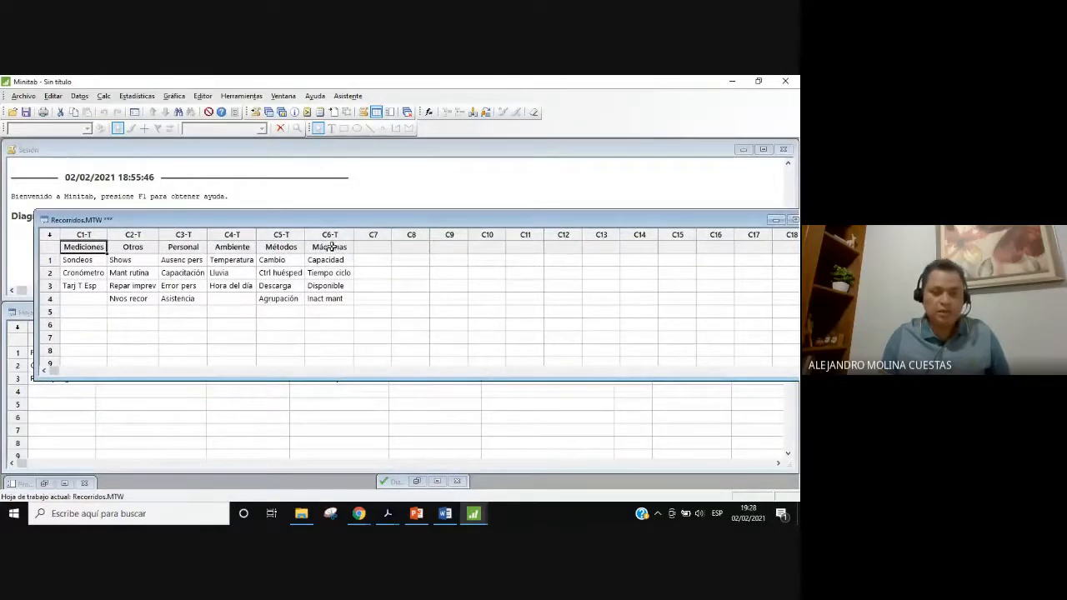
- Review the causes listed under each category column, from Mediciones to Máquinas, in the Recorridos.MTW worksheet
left_click(82, 263)
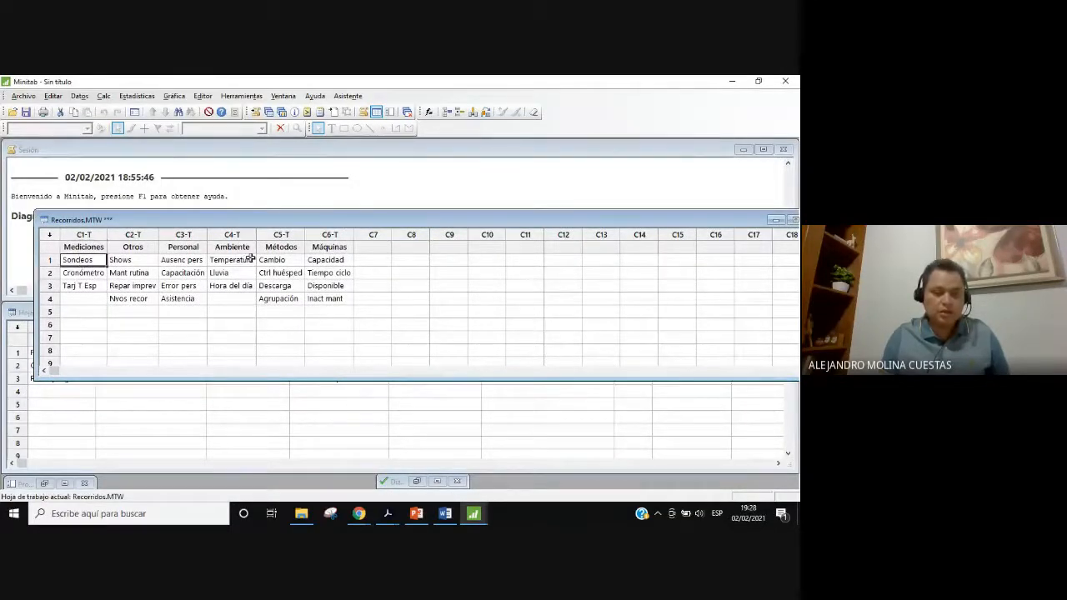
left_click(82, 275)
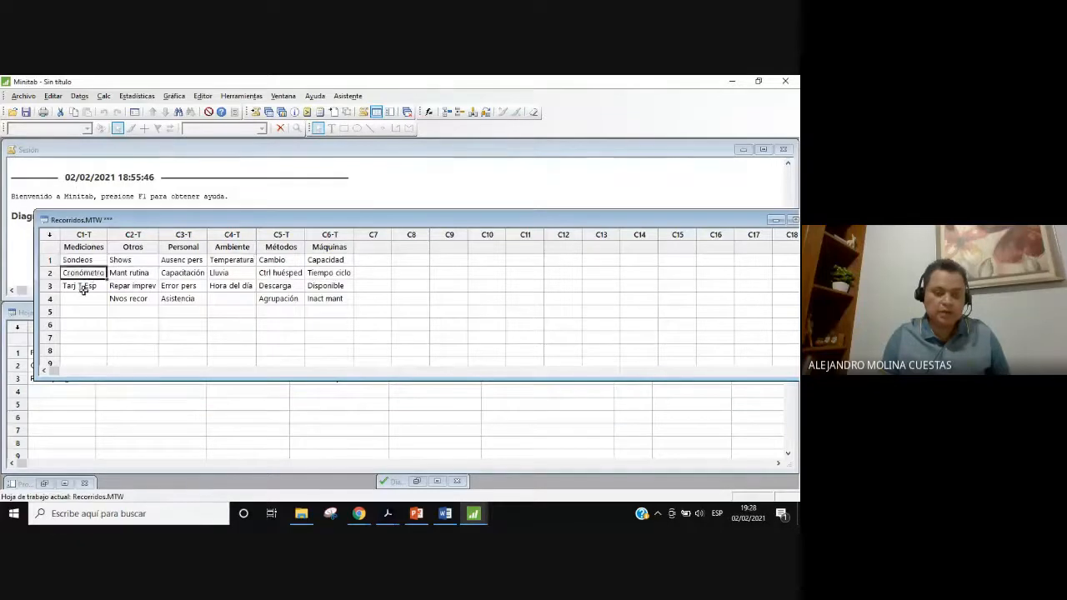
left_click(82, 287)
left_click_drag(81, 263, 322, 300)
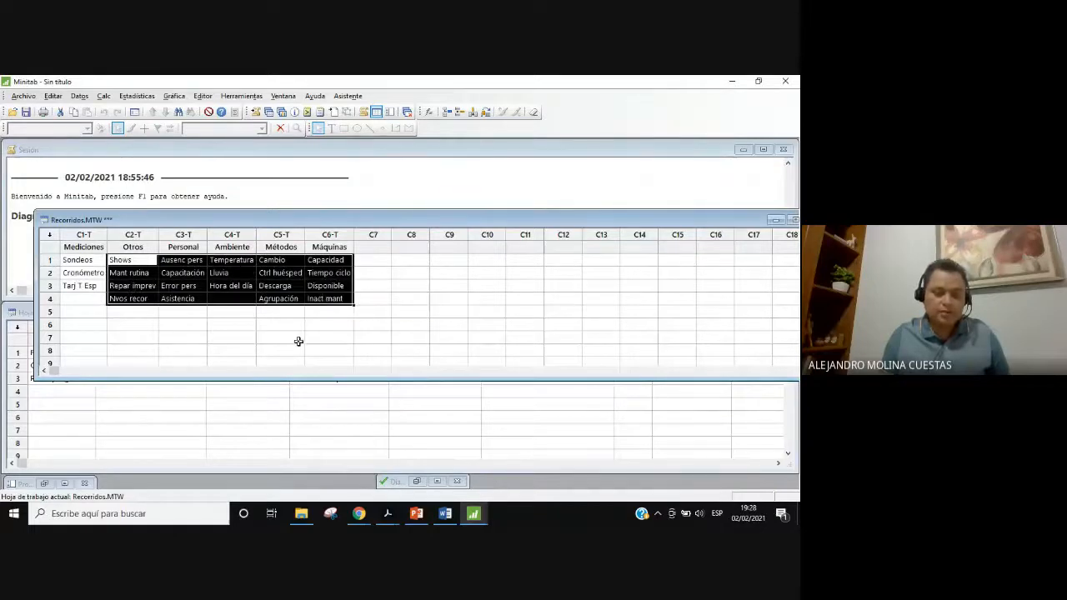
left_click(299, 341)
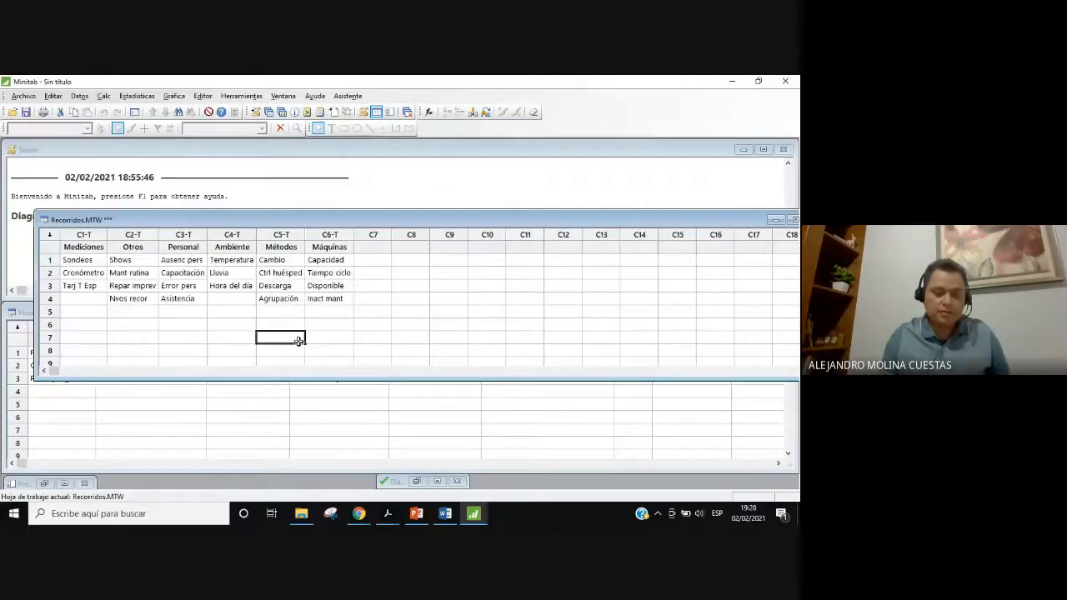
left_click(263, 287)
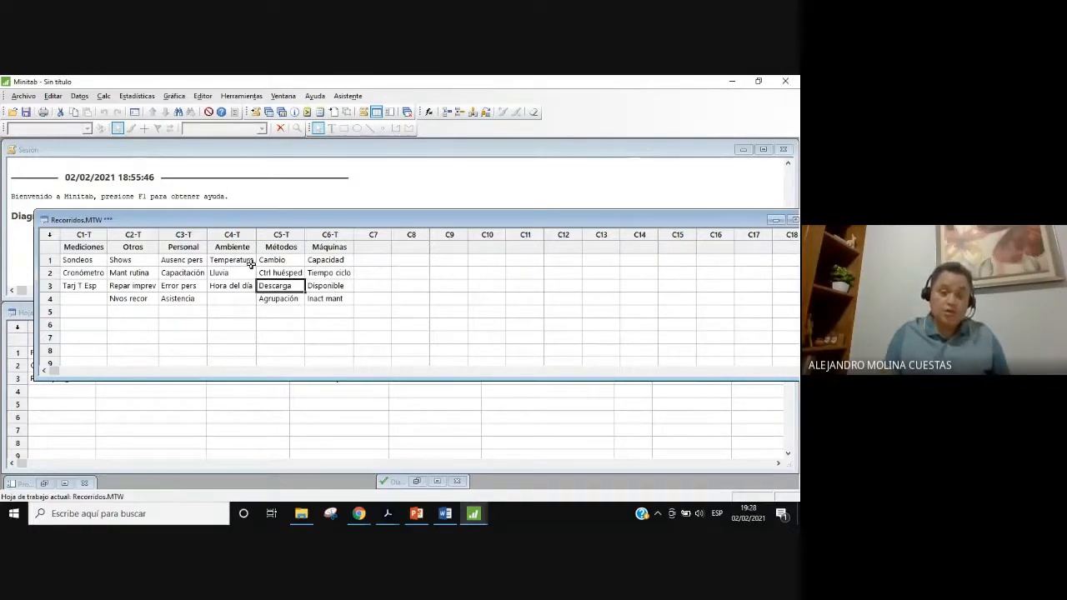
- Reopen the StatGuide and display the Resumen page of Diagrama de Pareto under the quality planning tools
left_click(317, 97)
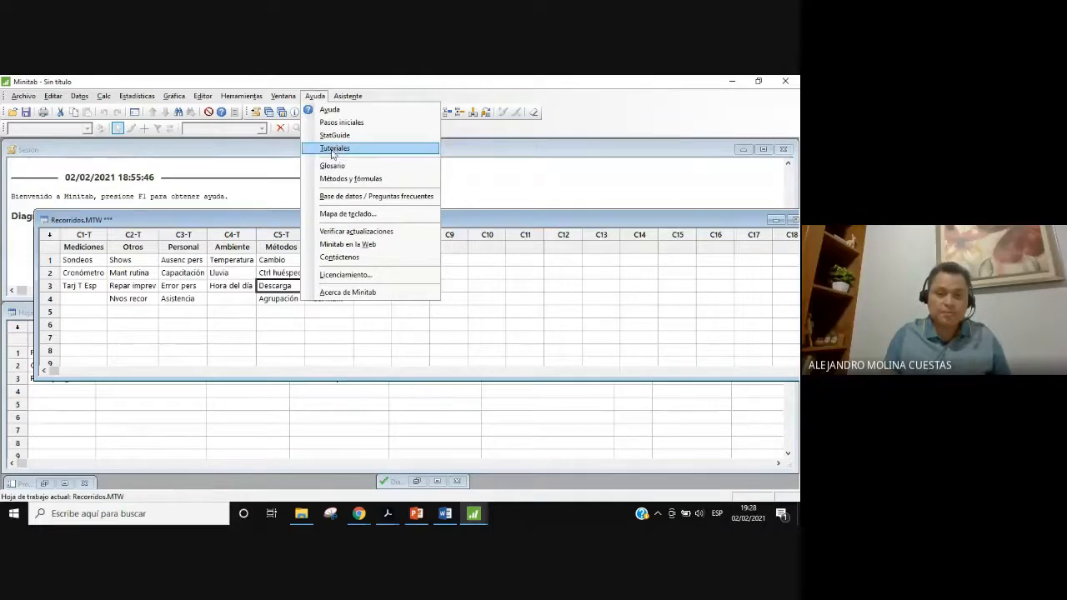
left_click(334, 136)
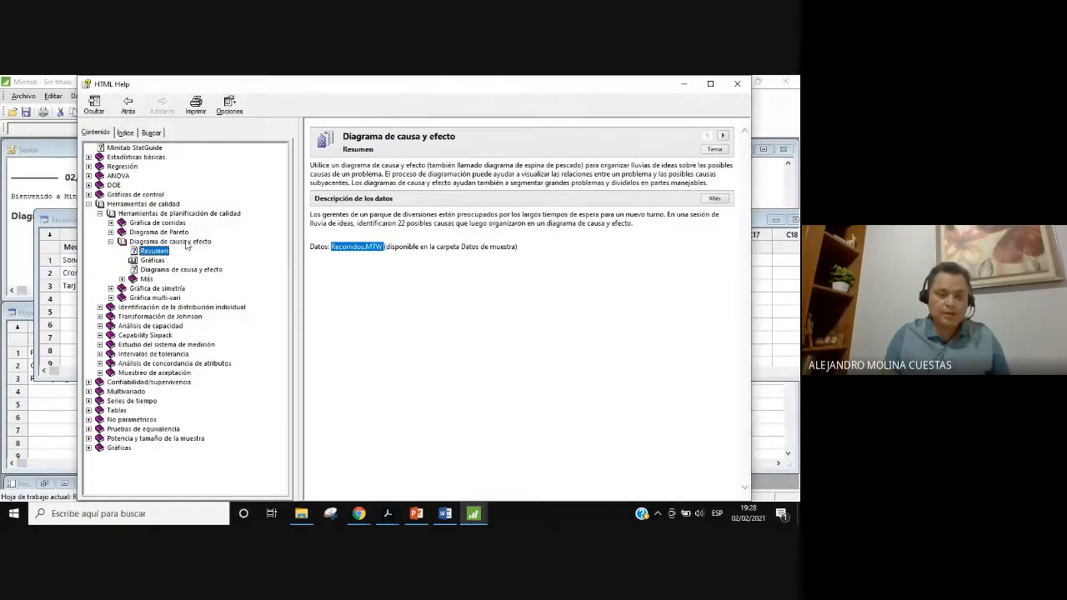
left_click(111, 241)
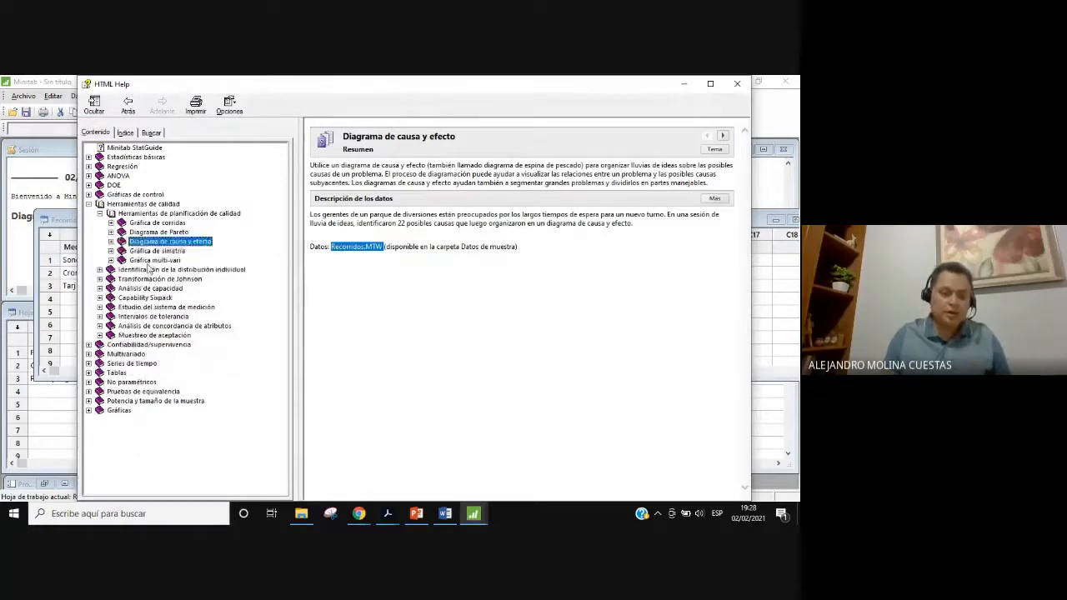
left_click(111, 233)
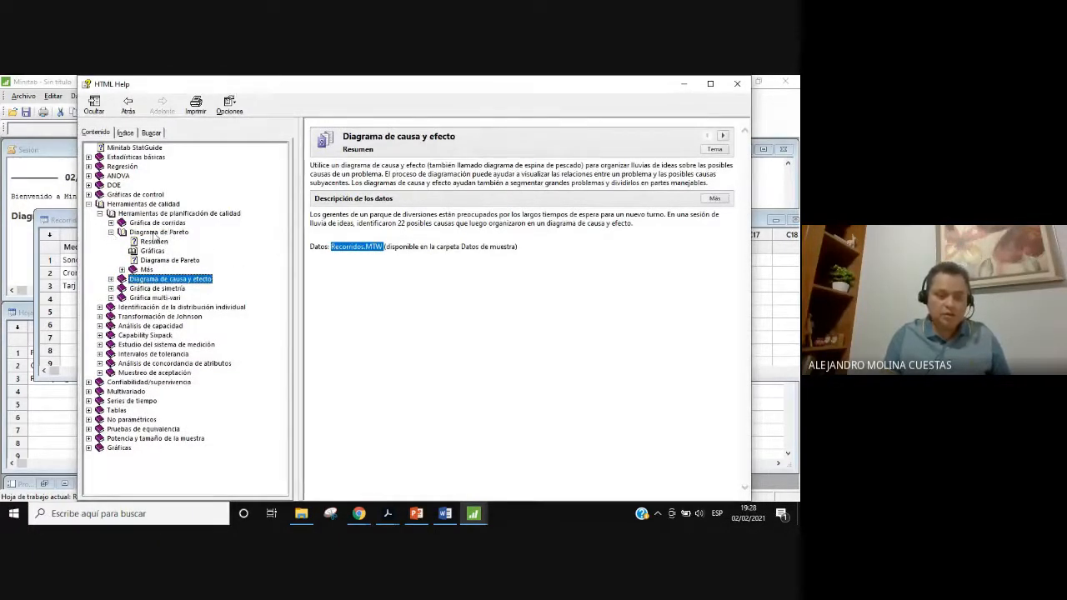
left_click(155, 242)
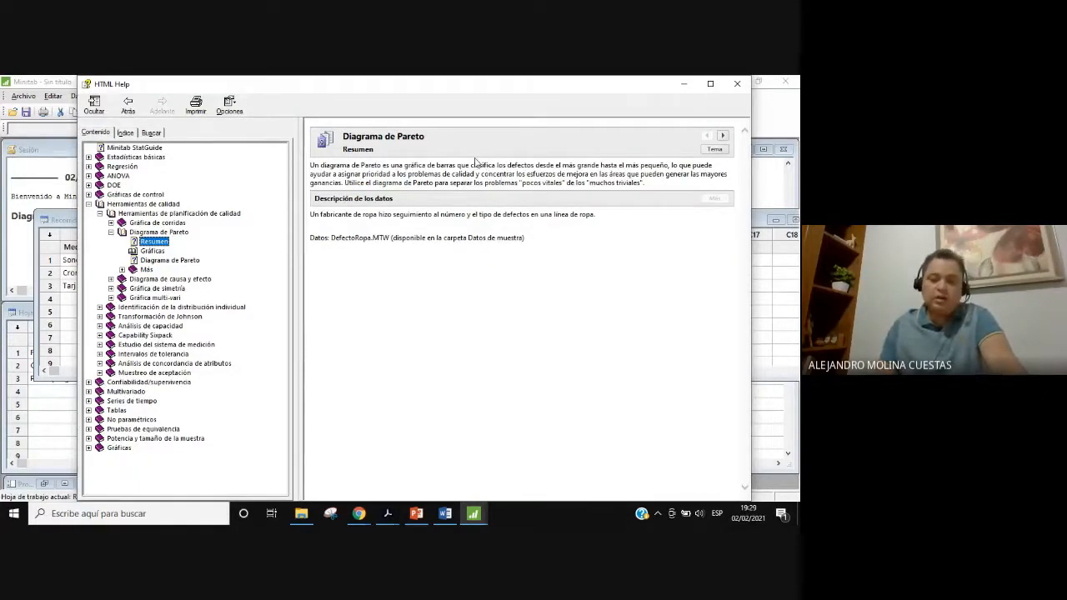
- Read the Pareto diagram description and highlight it along with the sample data file name DefectoRopa.MTW
left_click_drag(361, 165, 653, 181)
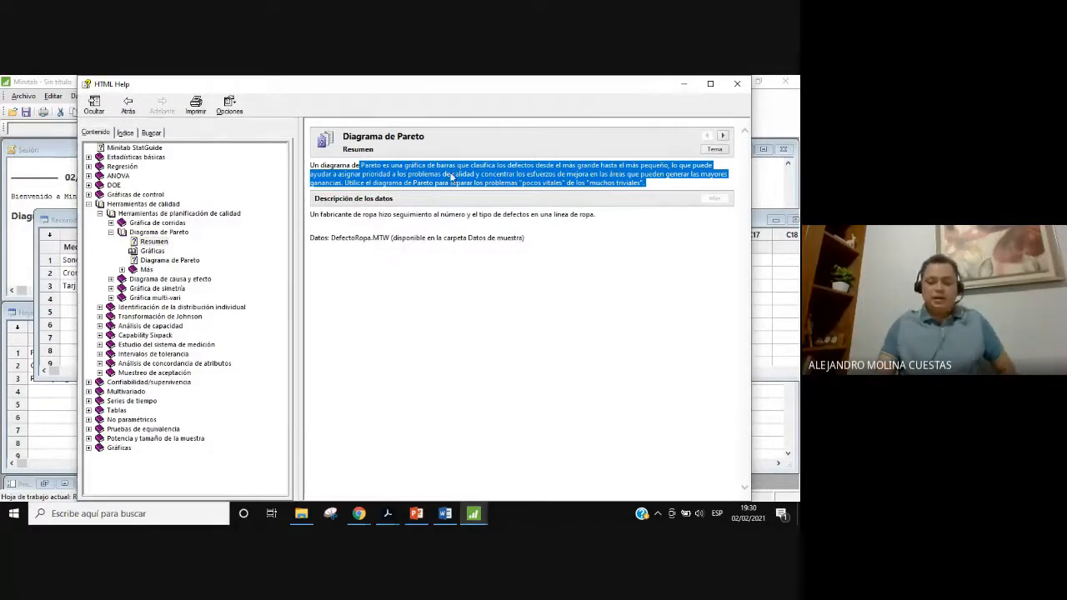
double_click(446, 173)
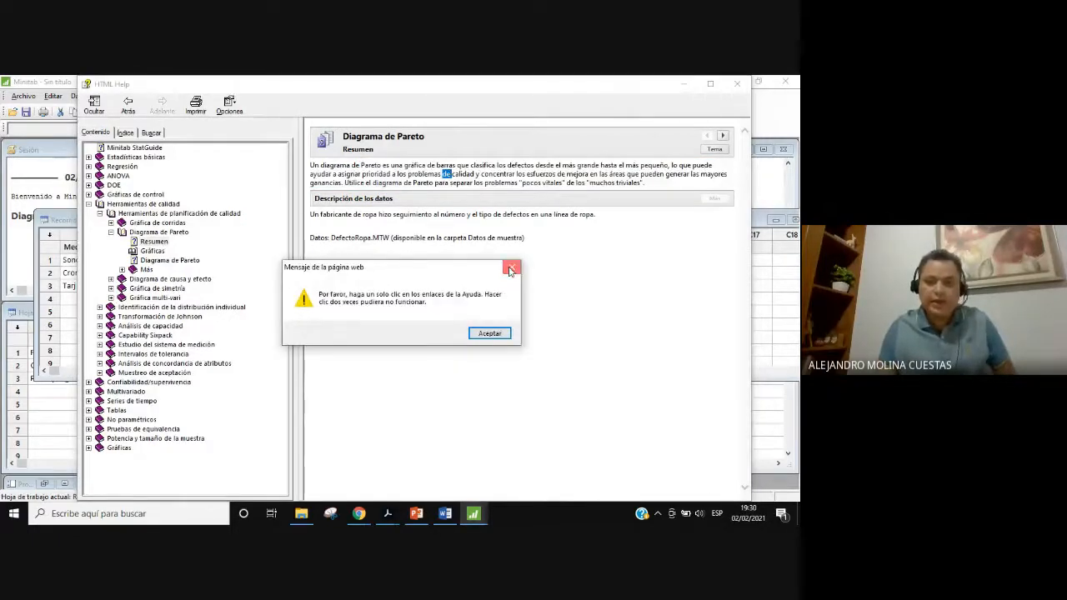
left_click(511, 269)
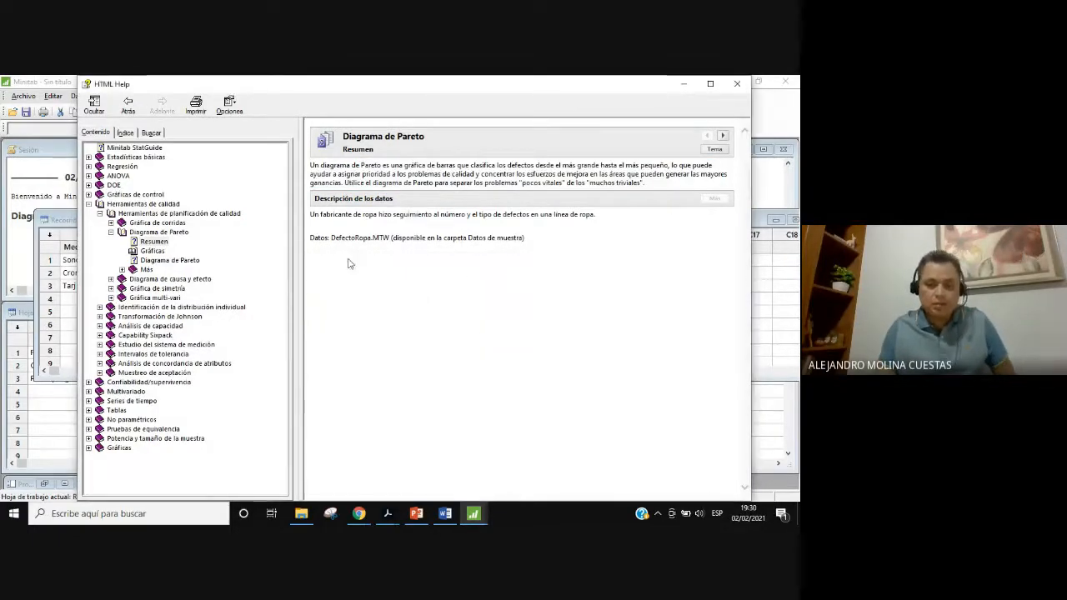
left_click_drag(331, 241, 383, 239)
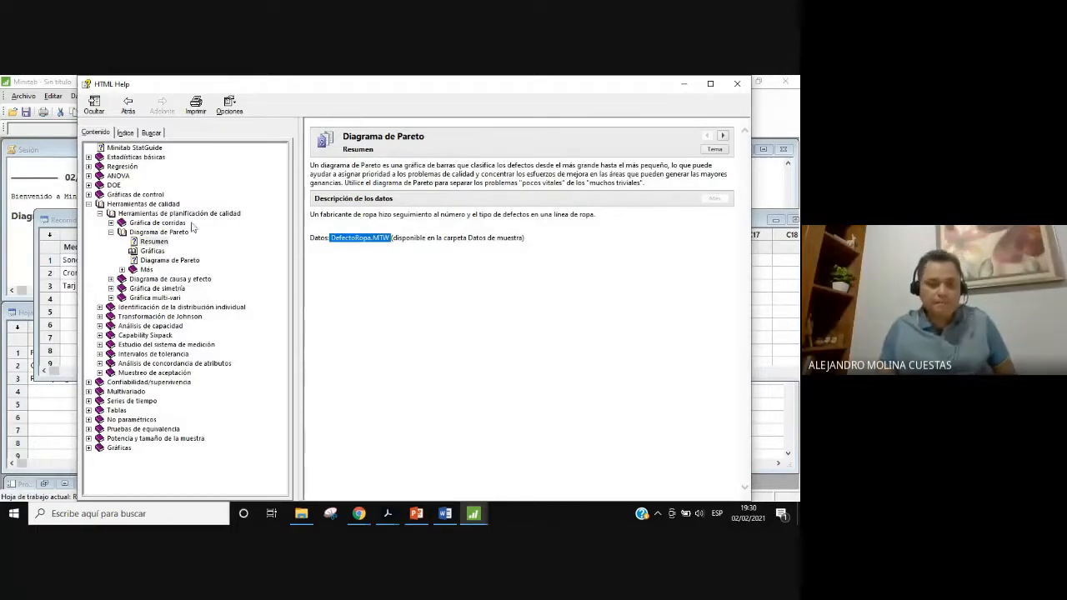
- Minimize the help window, switch to Minitab3.pdf in Acrobat and review its slides through the Diagrama de Pareto pages
left_click(684, 87)
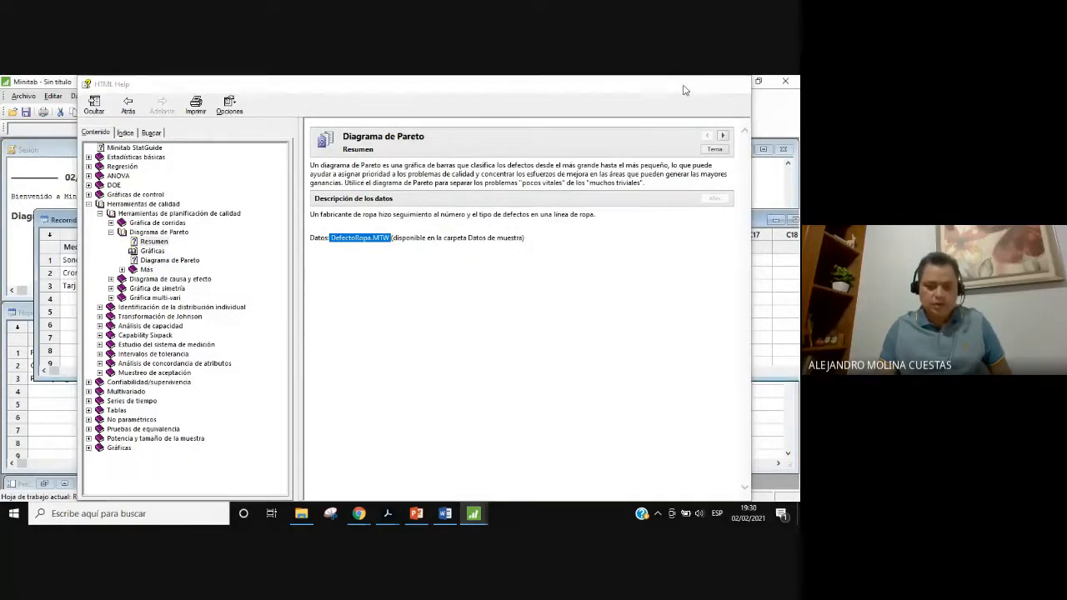
left_click(387, 513)
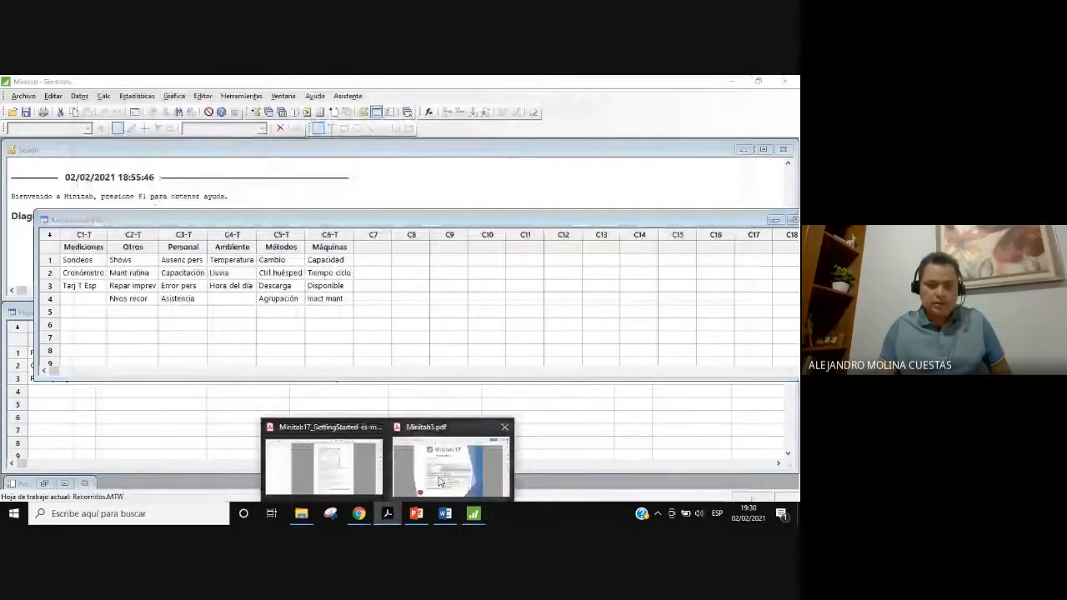
left_click(440, 482)
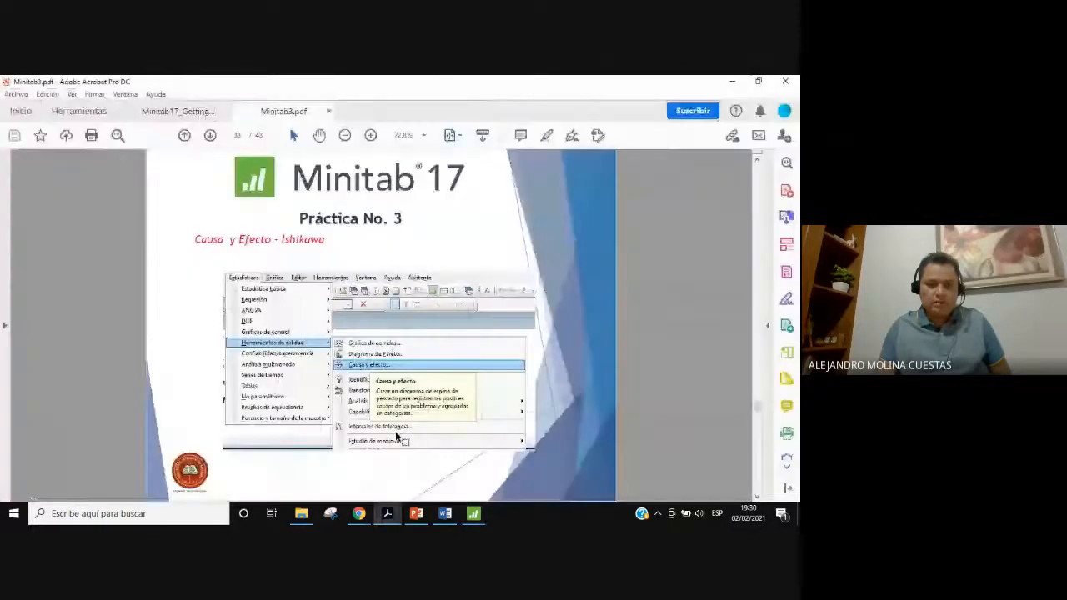
scroll(405, 425, "up", 1)
scroll(406, 423, "down", 2)
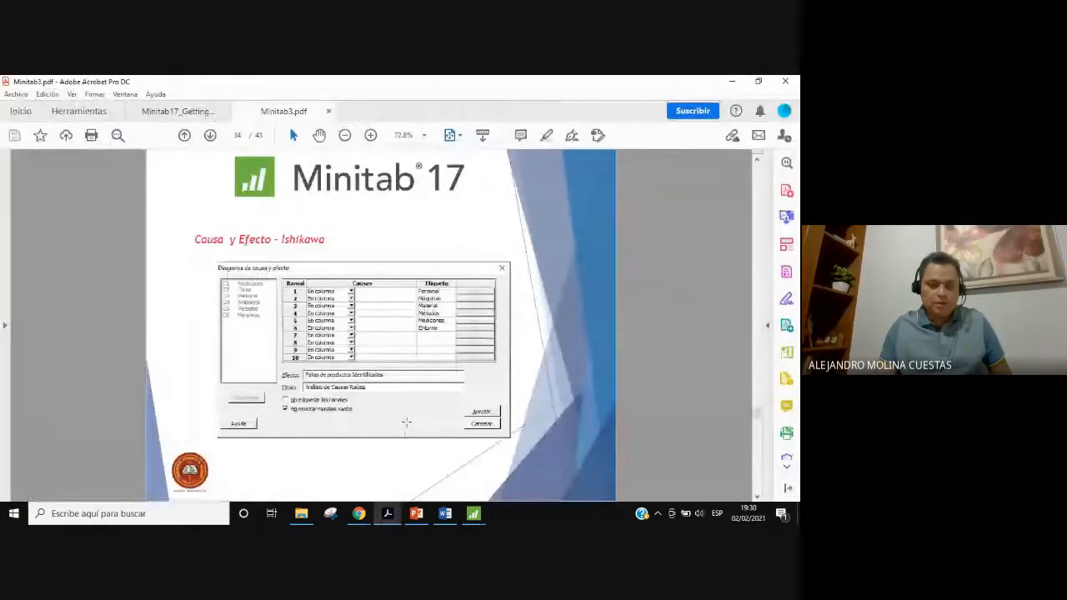
scroll(406, 423, "down", 2)
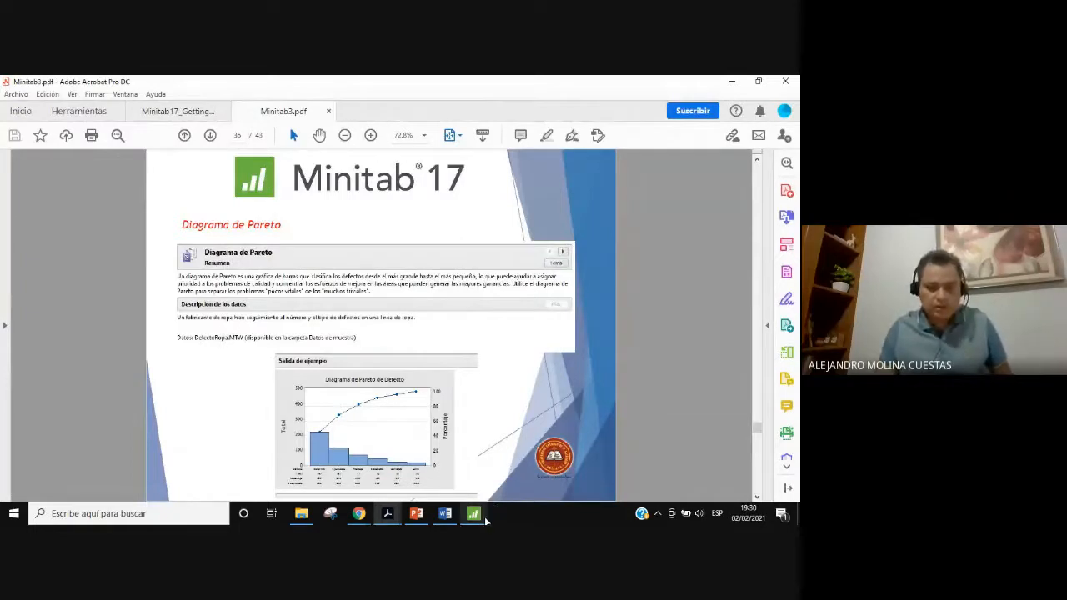
mouse_move(473, 513)
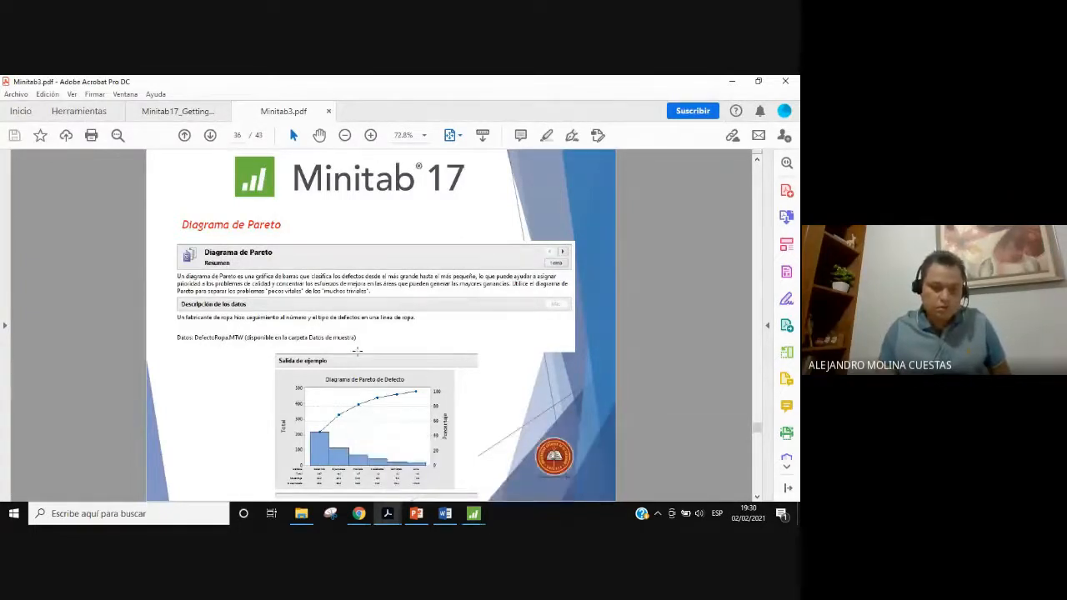
scroll(357, 351, "down", 1)
- Return to the StatGuide, show the Xbarra-S Resumen page under Gráficas de control and highlight the sample file name Enlatado.MTW
left_click(470, 519)
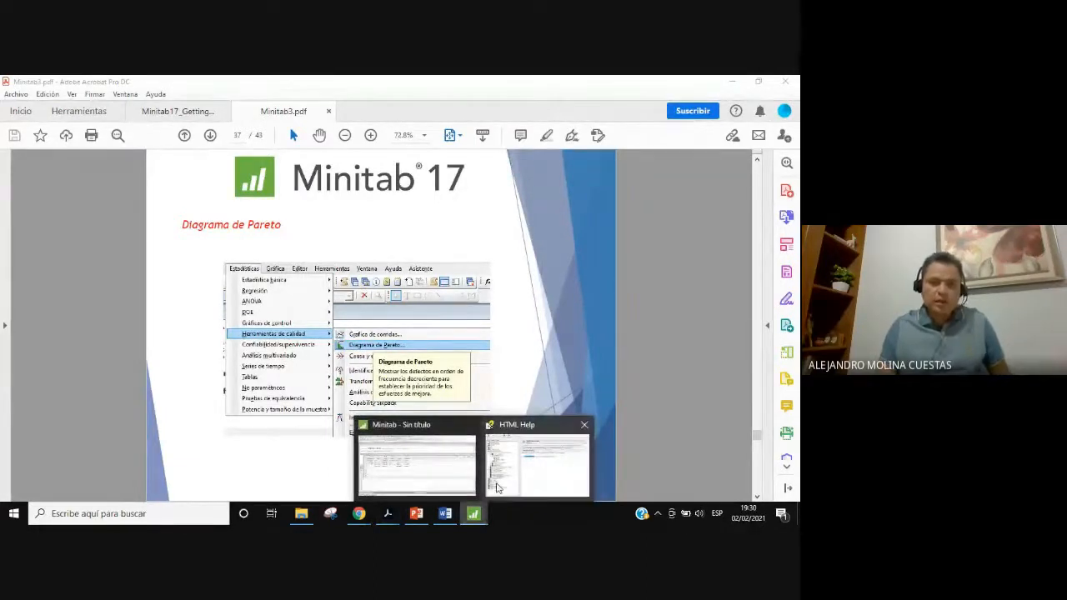
left_click(497, 488)
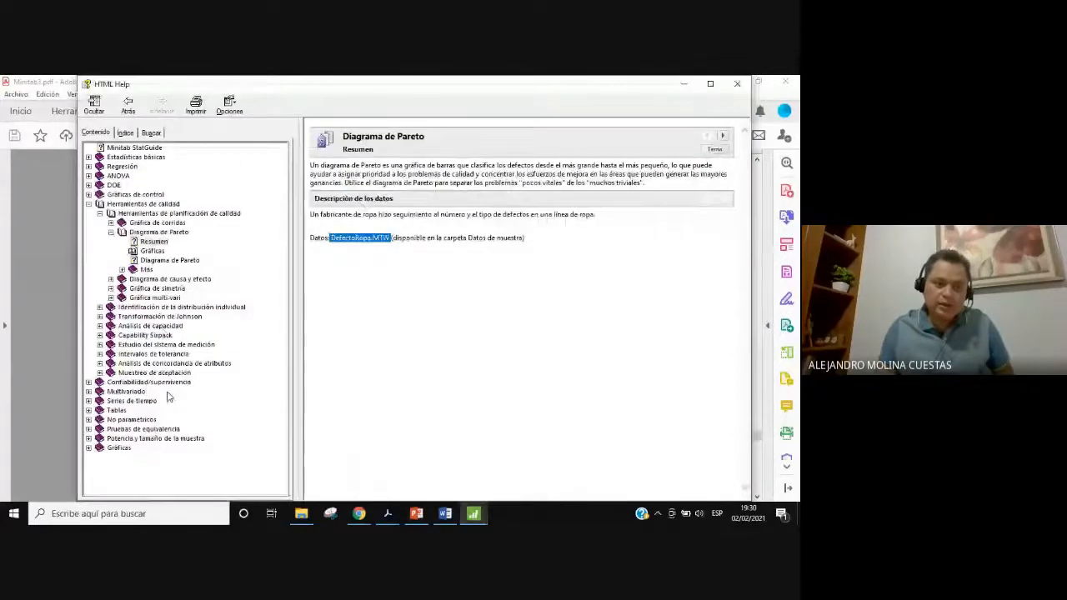
left_click(88, 203)
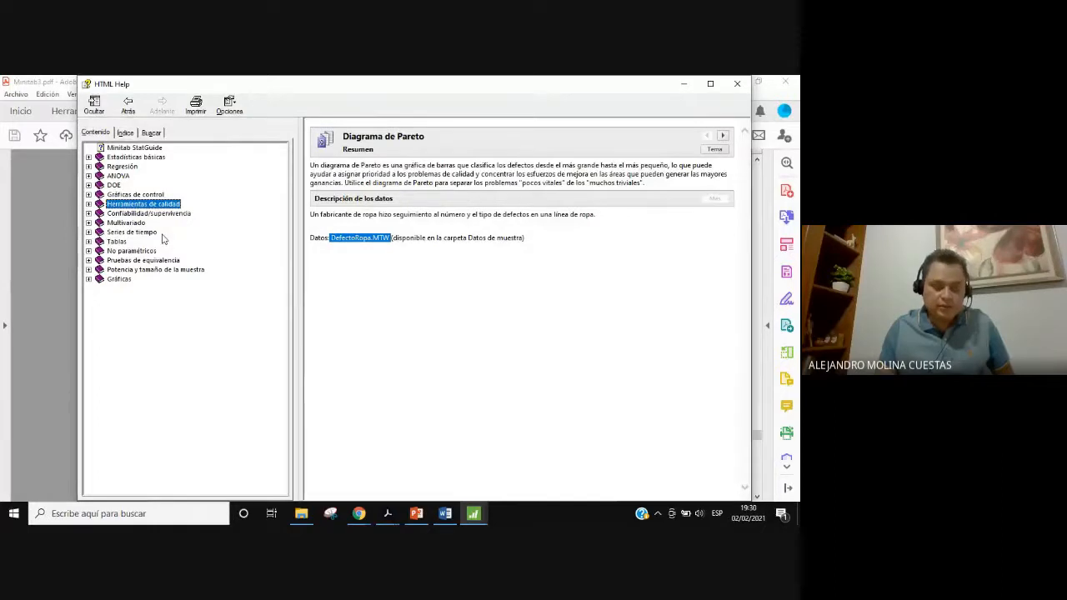
left_click(88, 194)
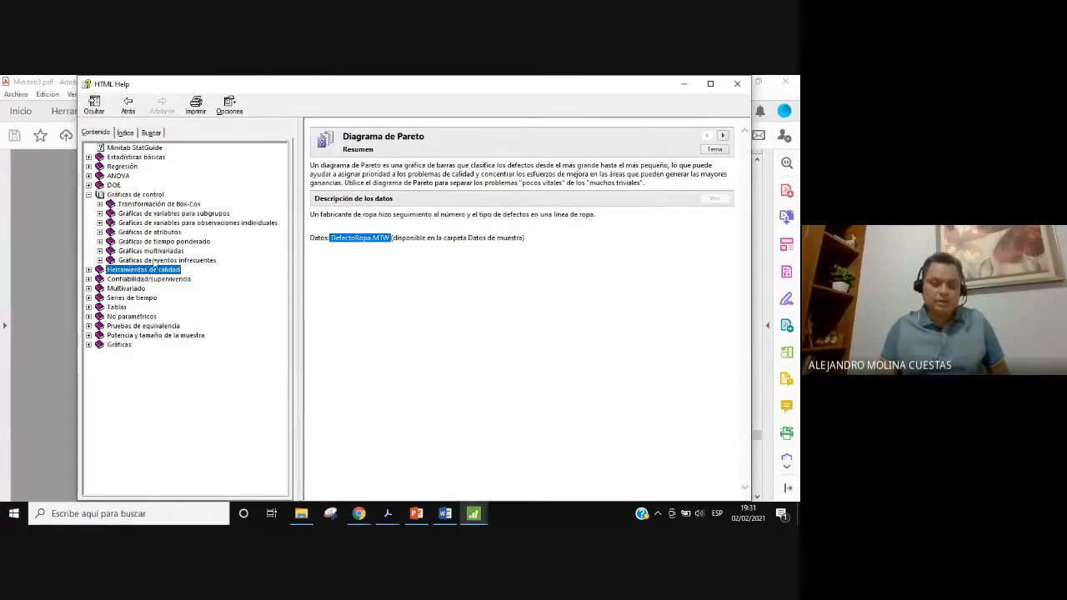
left_click(100, 213)
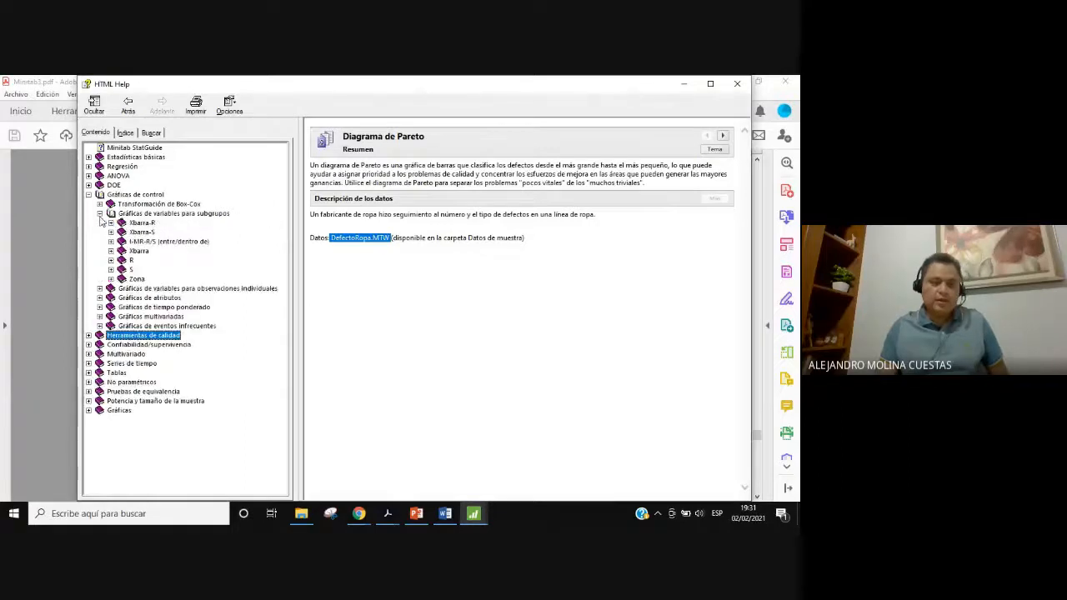
left_click(111, 232)
left_click(159, 242)
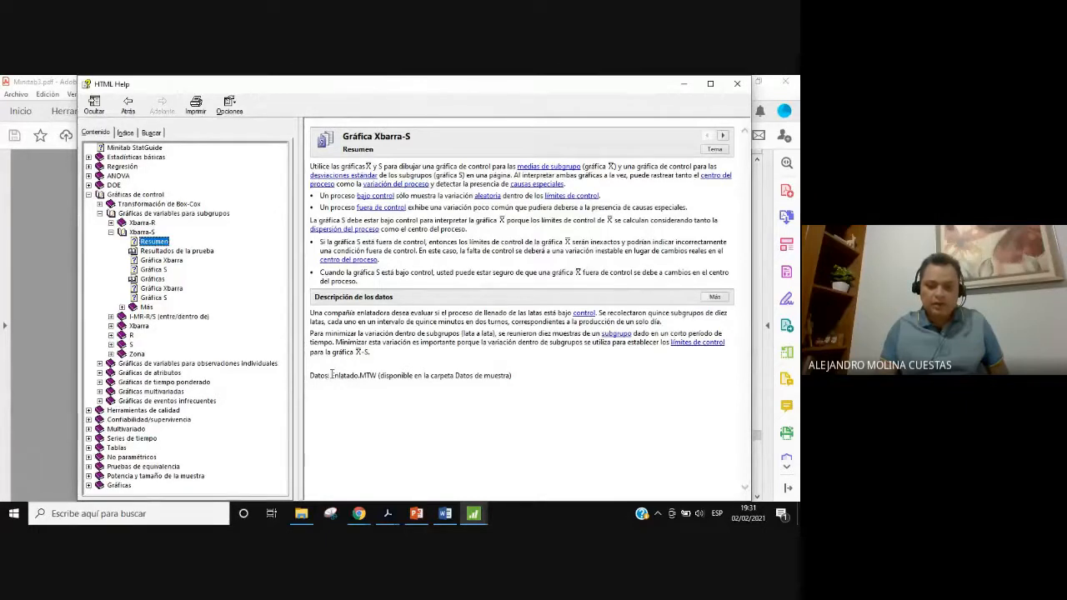
left_click_drag(332, 375, 377, 376)
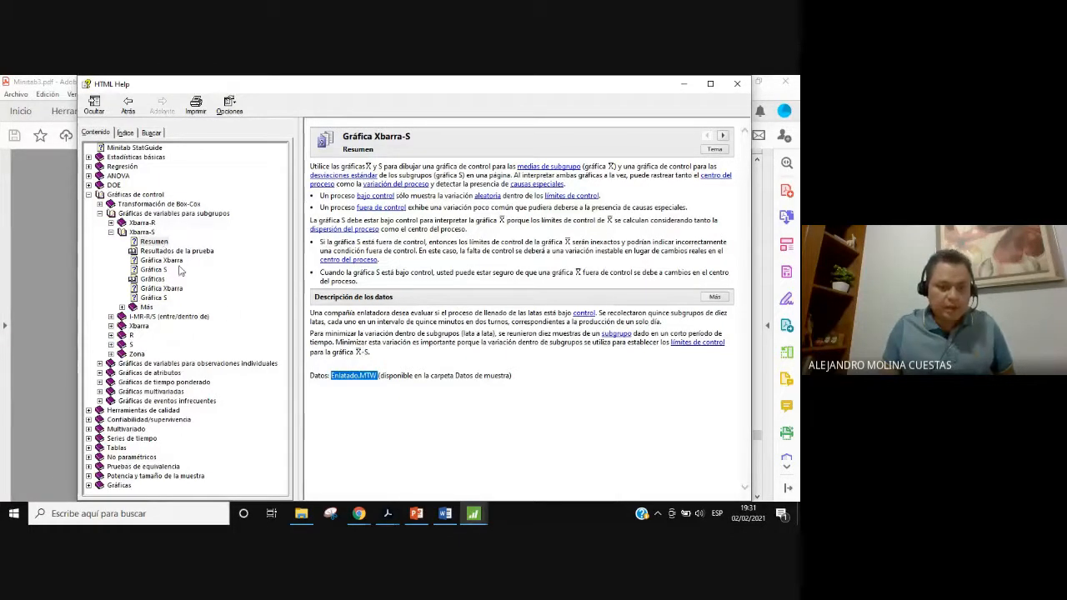
- Collapse the subgroup control charts, go back to the Diagrama de Pareto Resumen page and close the help window
left_click(111, 232)
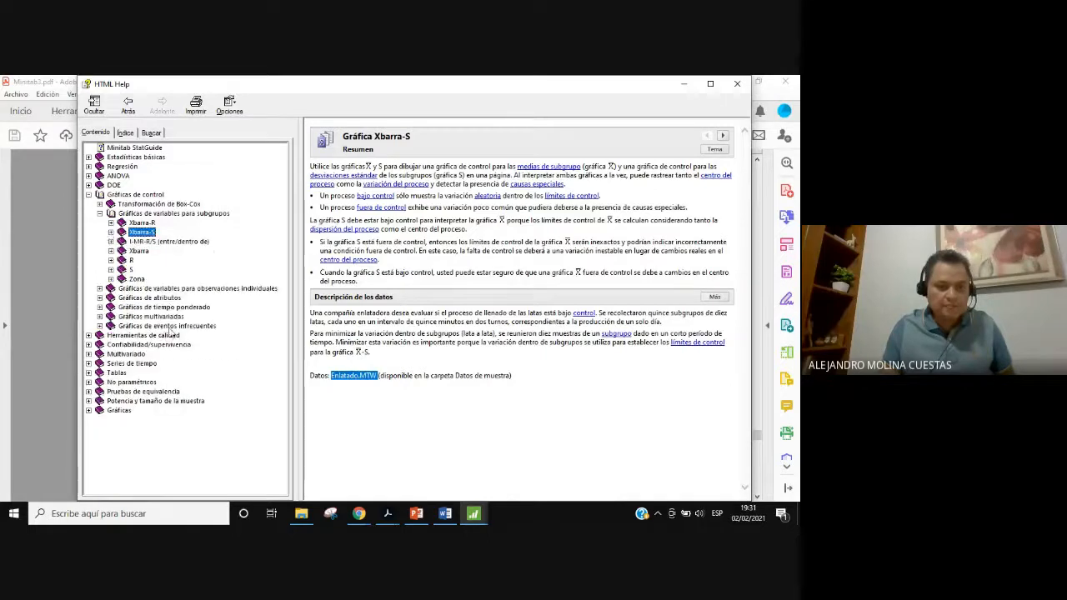
left_click(99, 214)
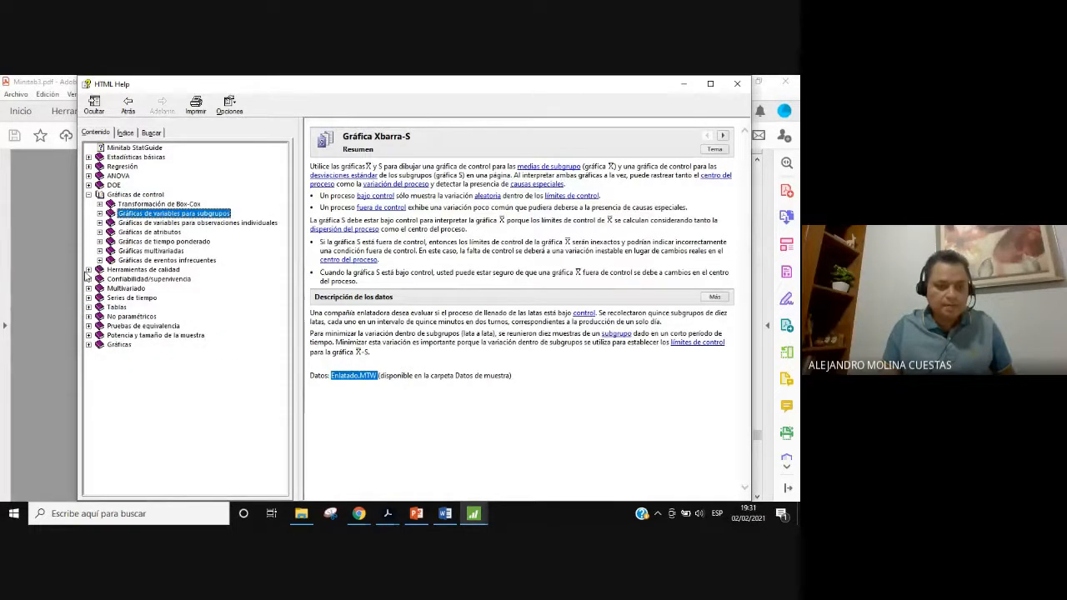
left_click(88, 270)
left_click(155, 308)
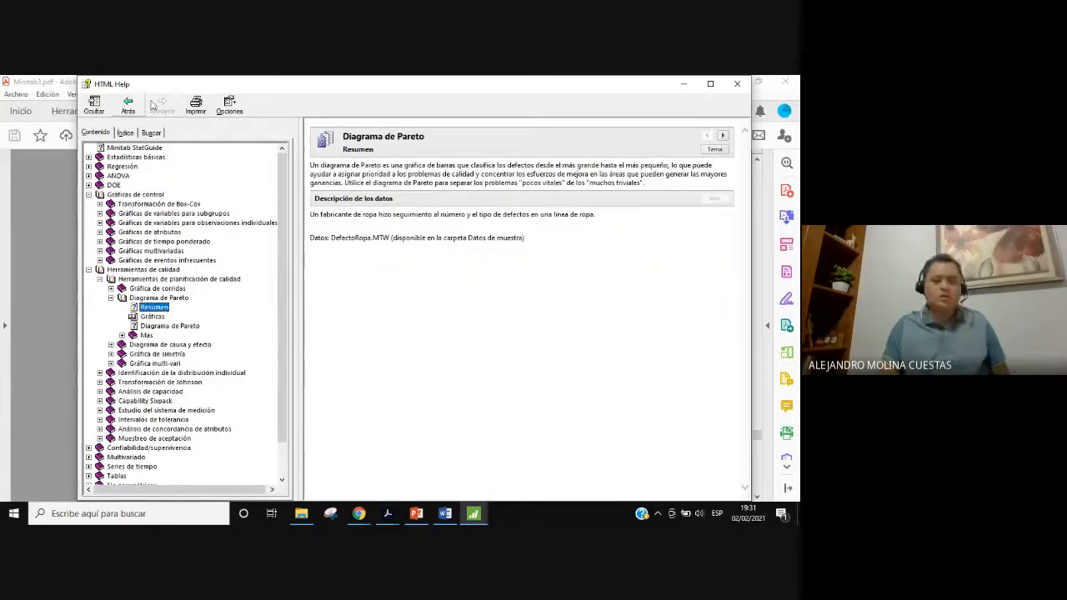
left_click(737, 84)
- Switch back to Minitab, reposition the Recorridos.MTW worksheet window to reach its controls and close the worksheet
left_click(473, 514)
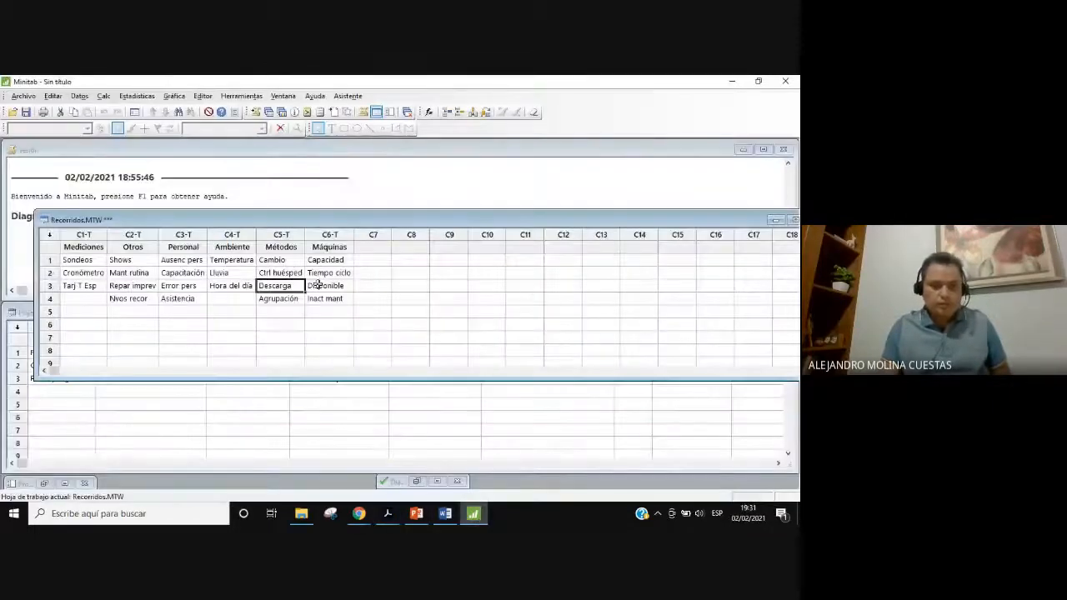
left_click_drag(716, 222, 568, 231)
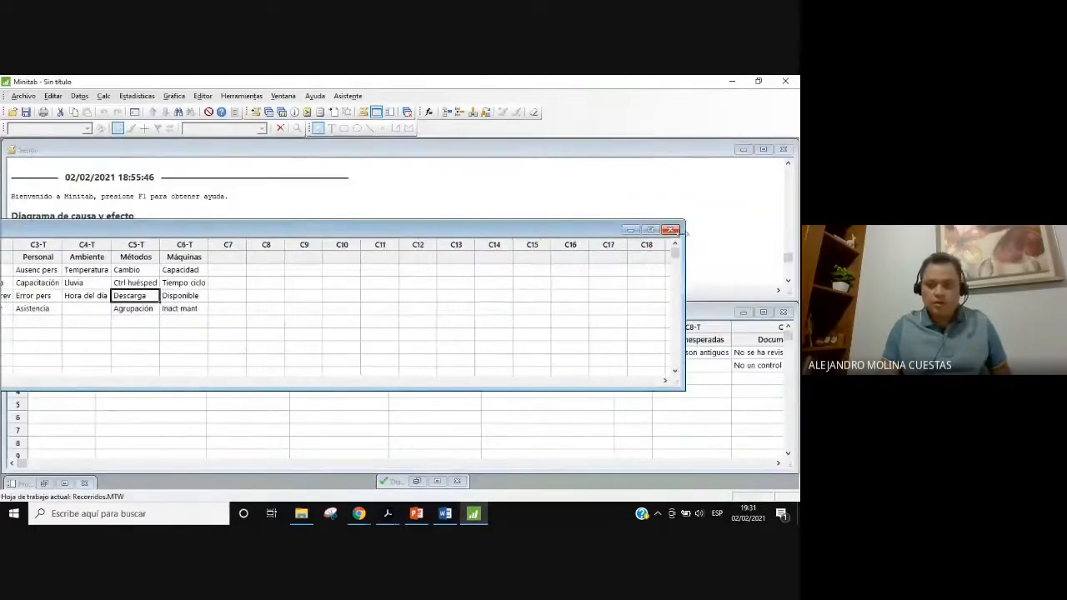
left_click(673, 231)
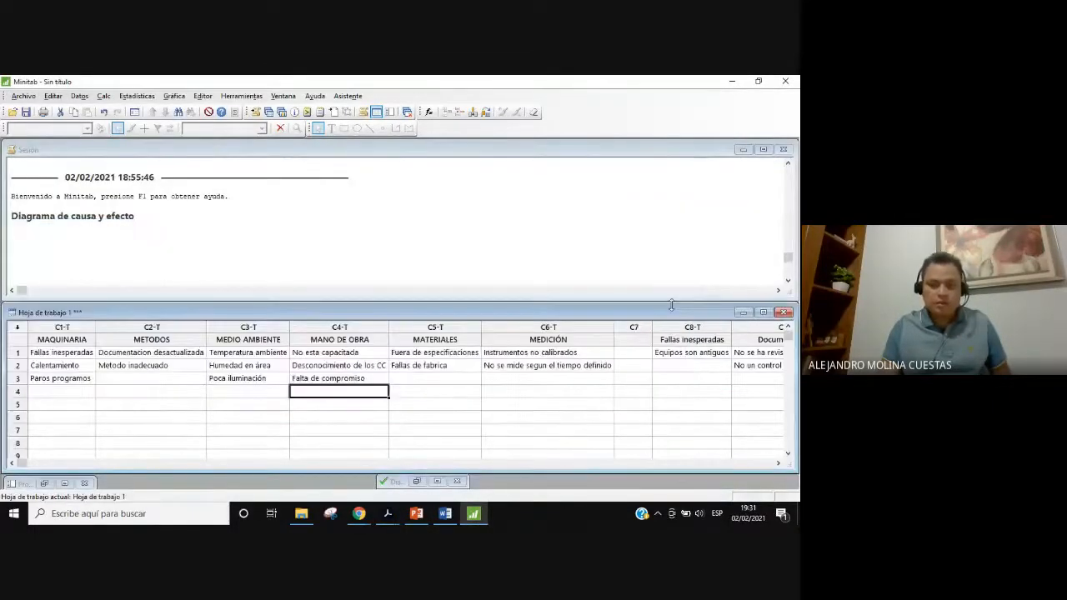
- Open the worksheet DefectoRopa.MTW from the Datos de muestra folder and place its window over the session area
left_click(23, 96)
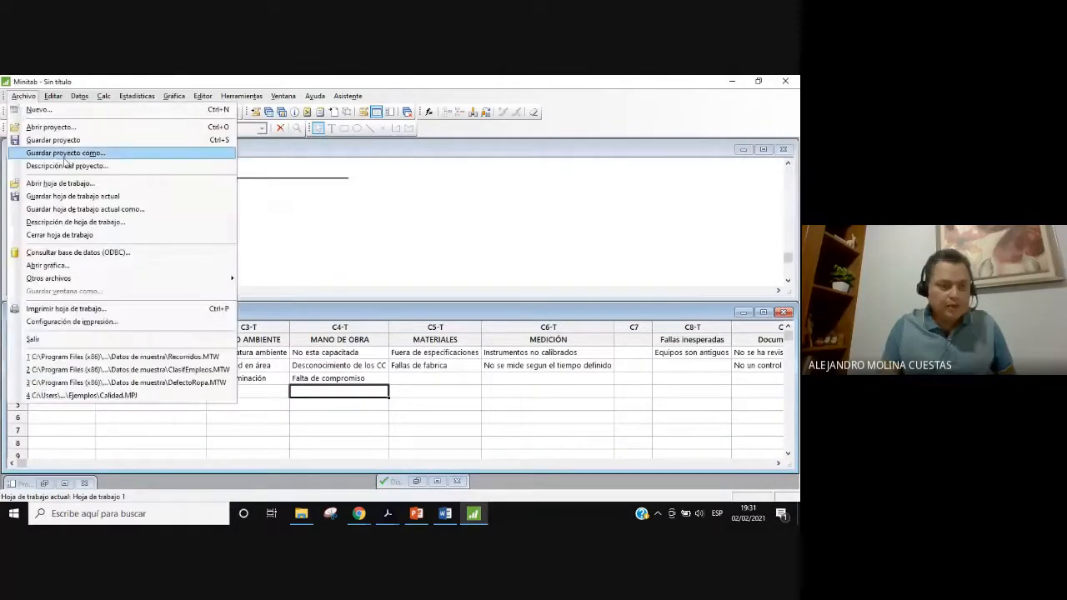
left_click(63, 184)
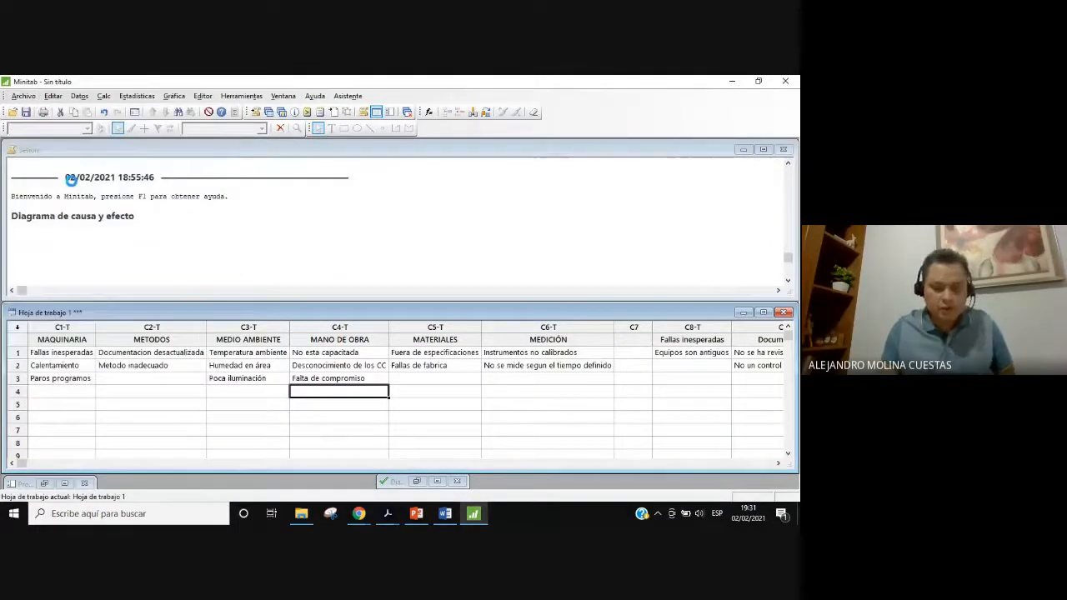
left_click_drag(555, 224, 557, 265)
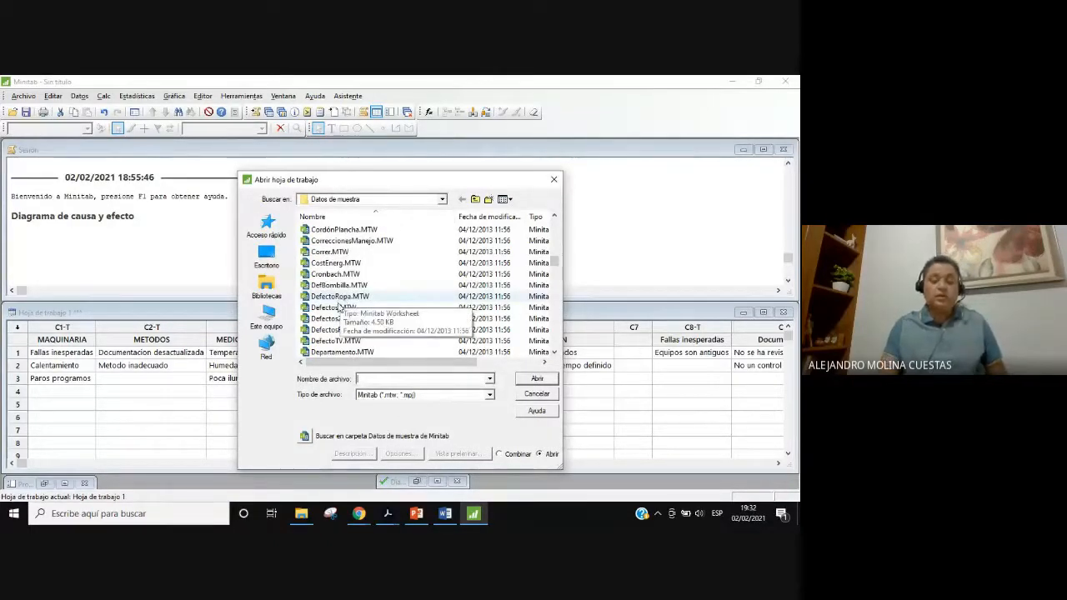
double_click(334, 307)
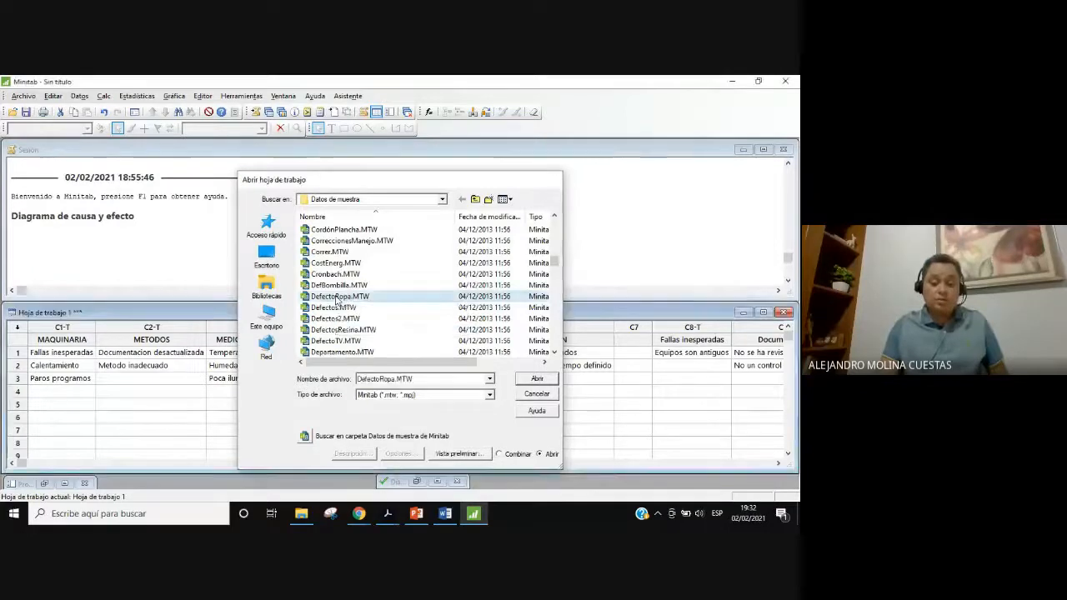
left_click(433, 329)
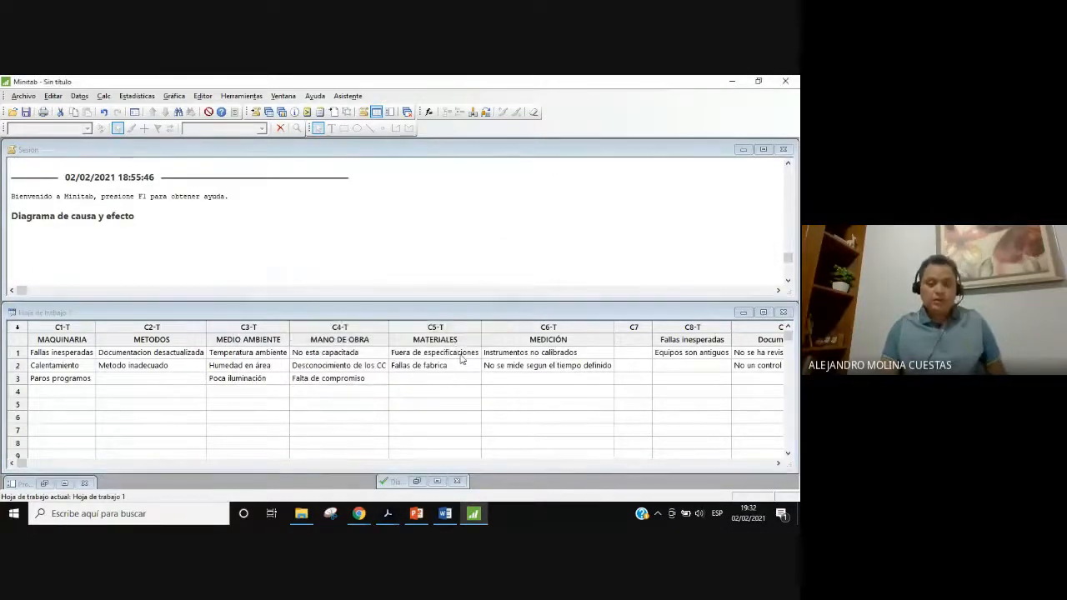
left_click_drag(404, 354, 375, 228)
- Review the defect types in the Defecto column of DefectoRopa.MTW, from Botón falt to E dobladillo
left_click_drag(55, 265, 61, 331)
left_click(66, 267)
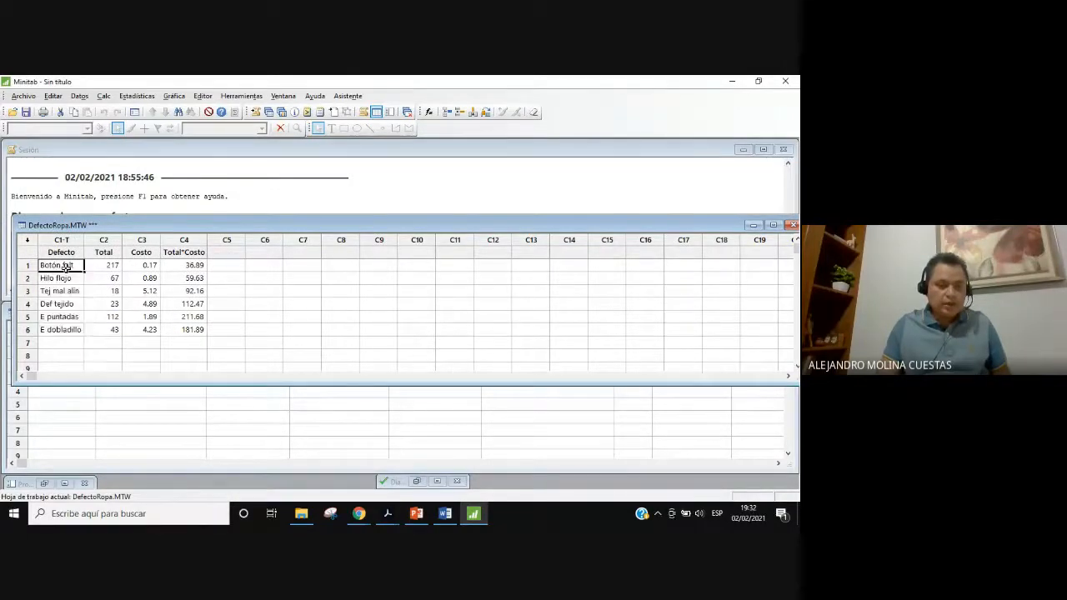
left_click(57, 329)
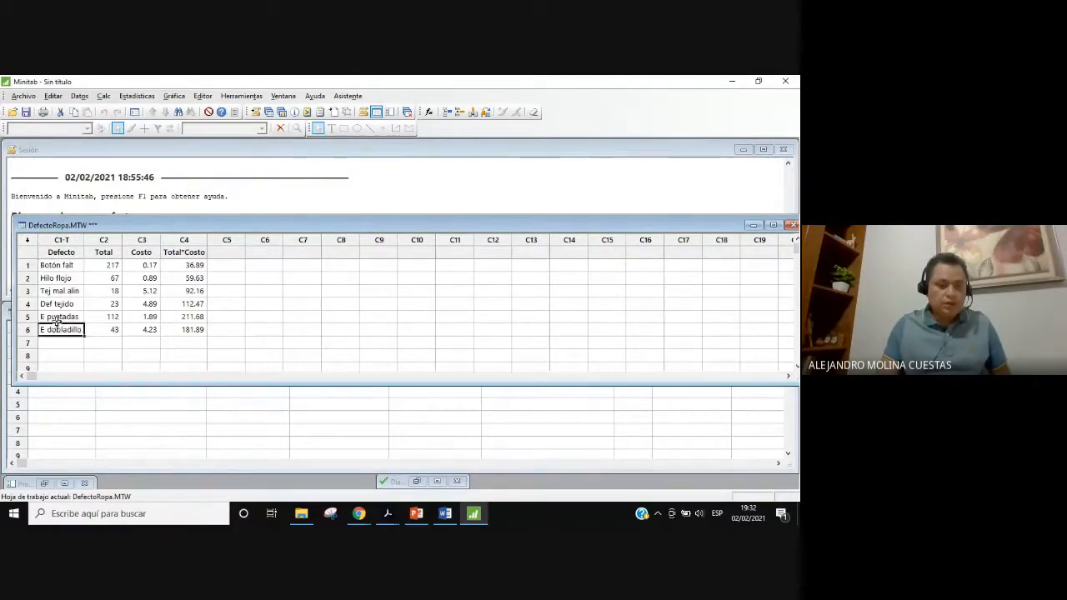
- Review the defect types from E puntadas back up to Botón falt and examine their counts in the Total column
left_click(57, 317)
left_click(56, 304)
left_click(58, 291)
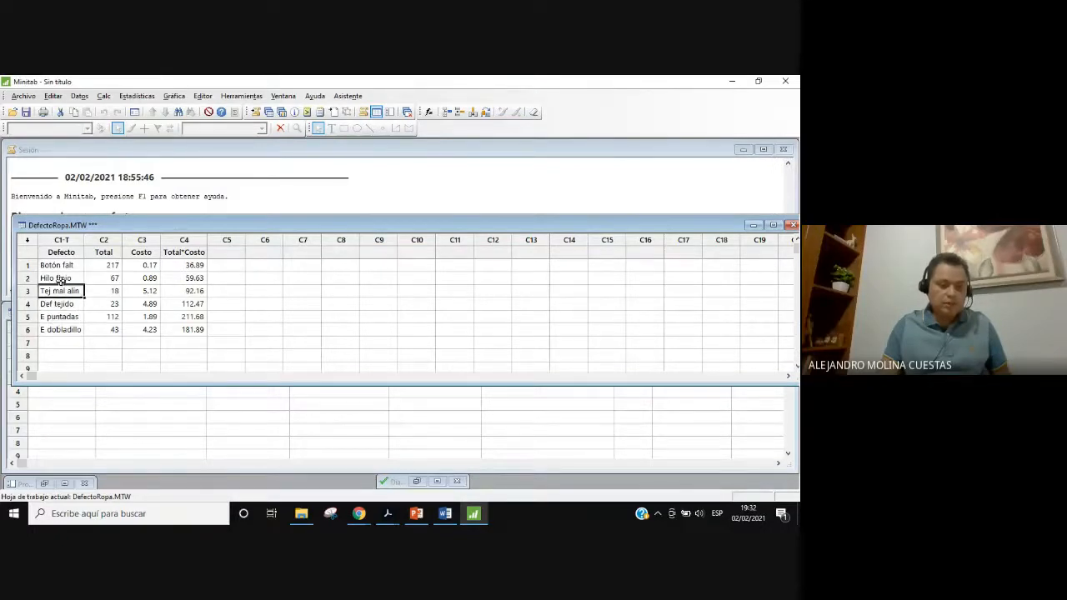
left_click(58, 278)
left_click(61, 265)
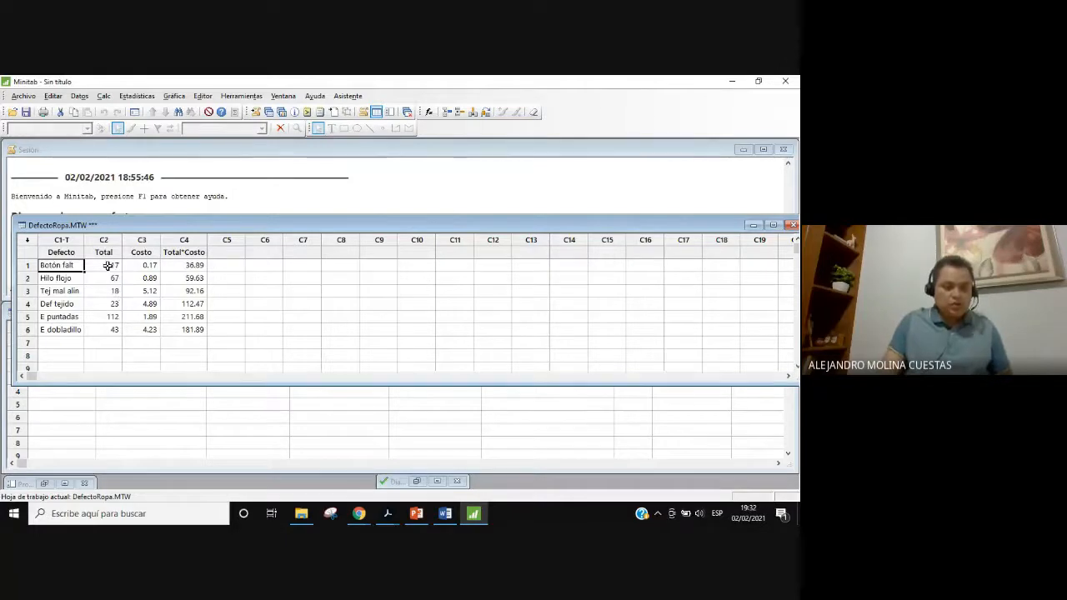
left_click_drag(108, 267, 106, 341)
left_click_drag(60, 266, 63, 342)
- Examine the unit cost of each defect in the Costo column and the resulting amounts in the Total*Costo column
left_click(149, 278)
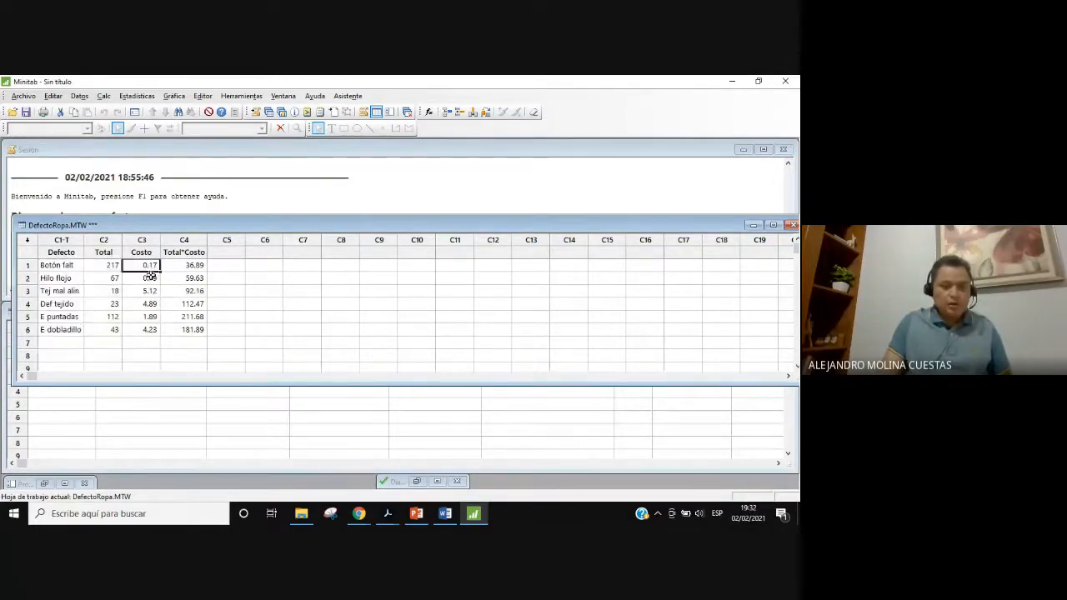
left_click(147, 291)
left_click(149, 304)
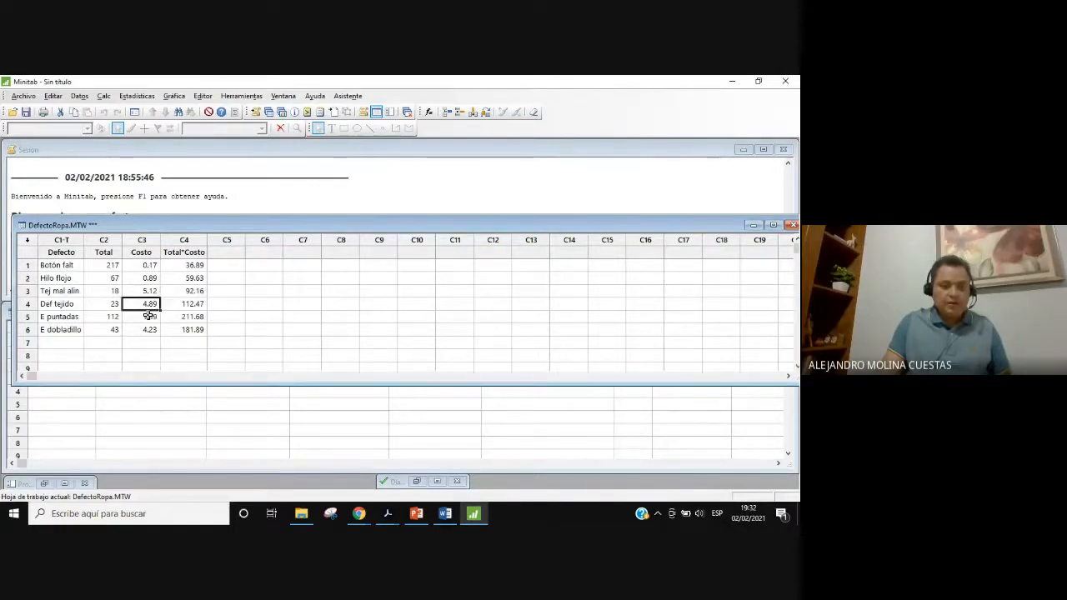
left_click(149, 317)
left_click(149, 330)
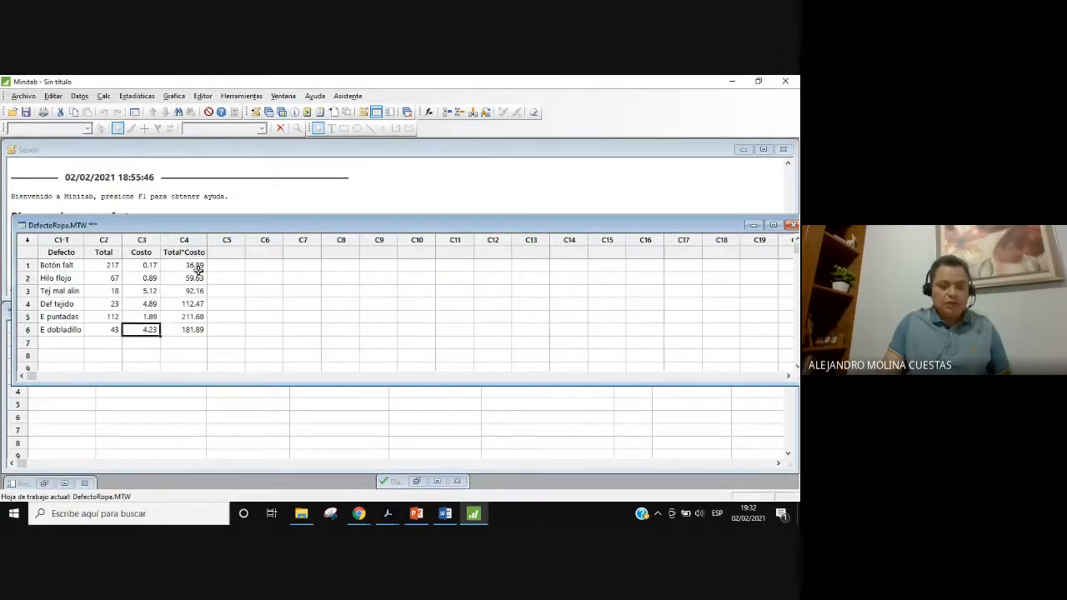
left_click_drag(190, 267, 197, 329)
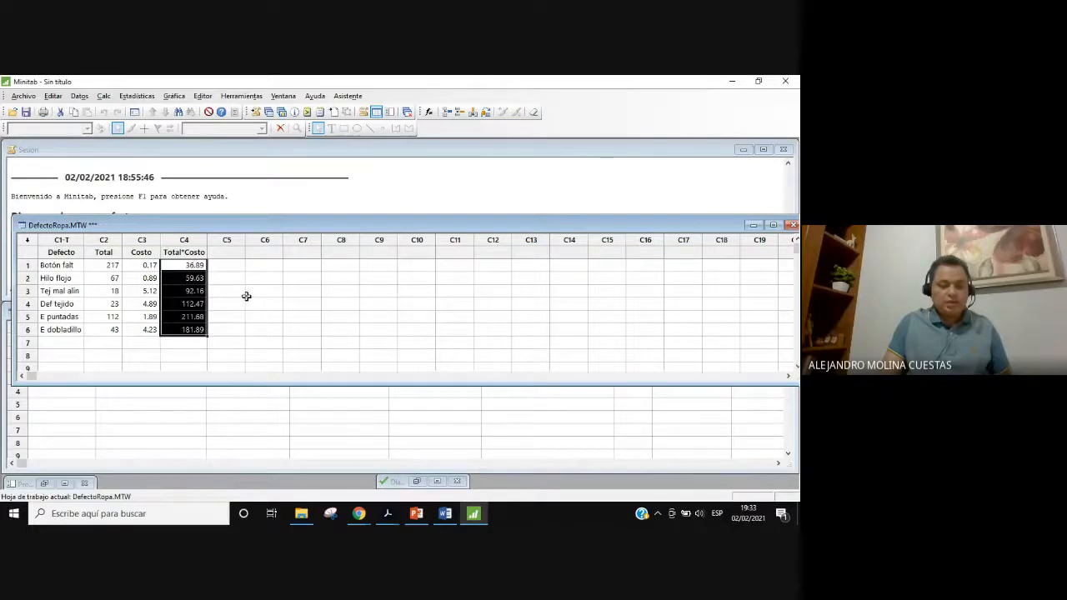
left_click(249, 295)
left_click_drag(191, 266, 192, 330)
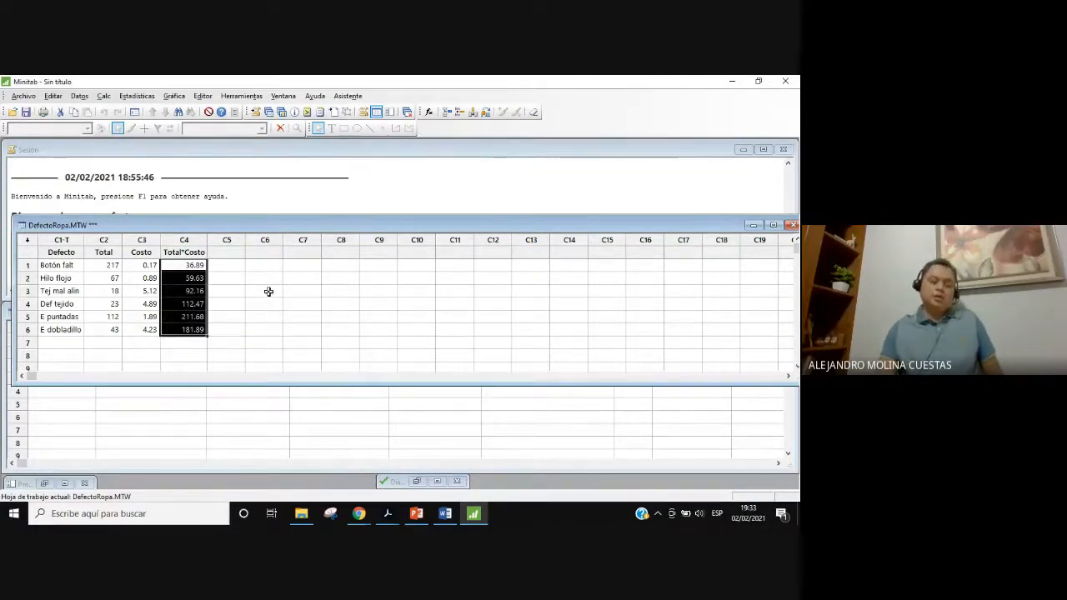
left_click(269, 291)
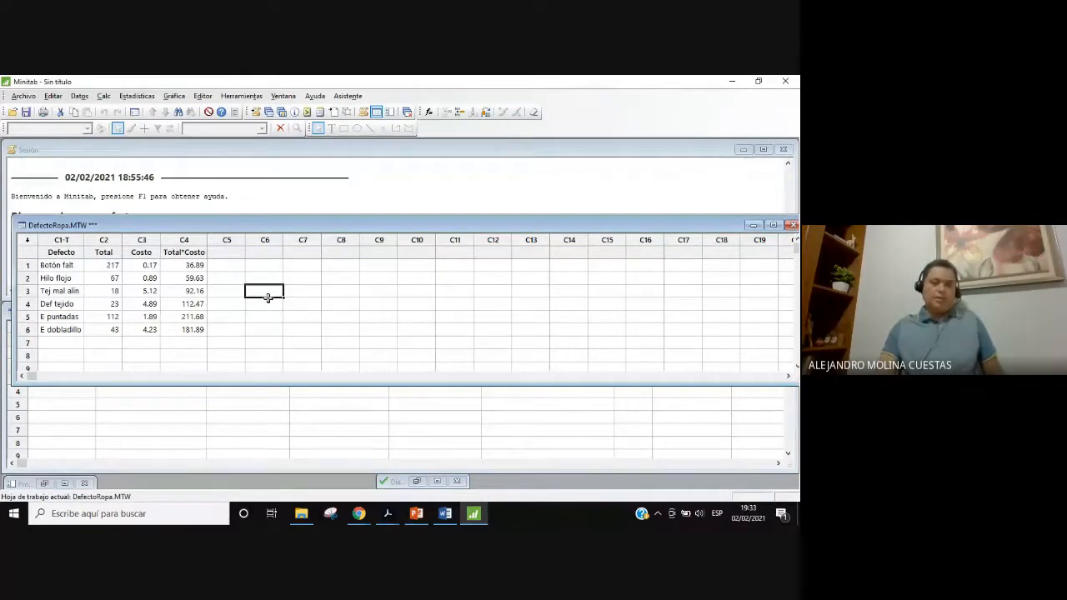
- Compare count, unit cost and total cost between defects such as Botón falt, Def tejido and E puntadas
left_click(111, 265)
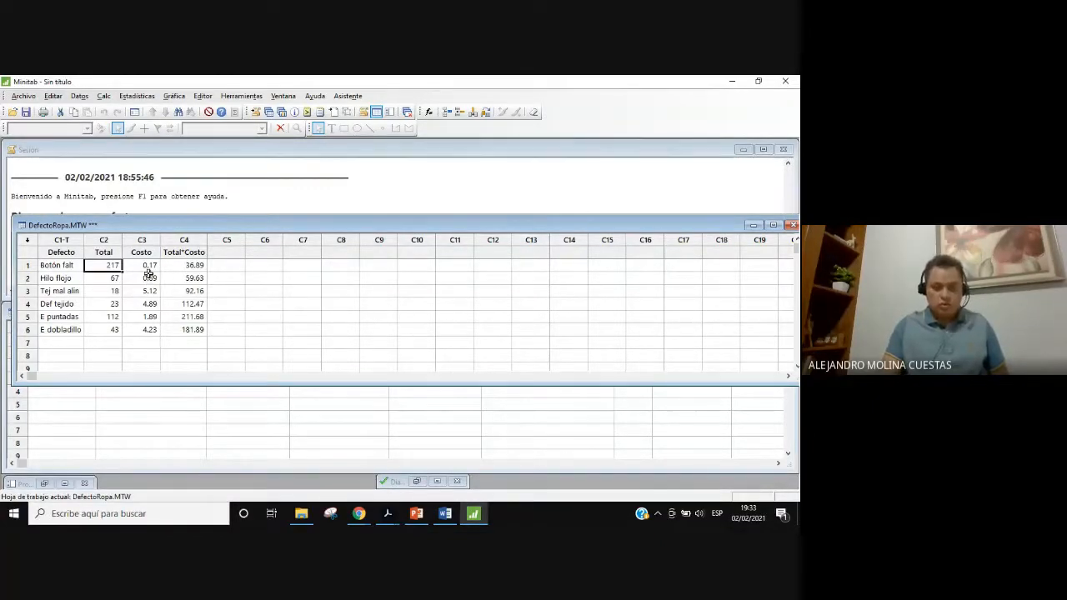
left_click(70, 306)
left_click_drag(71, 307, 107, 305)
left_click(313, 306)
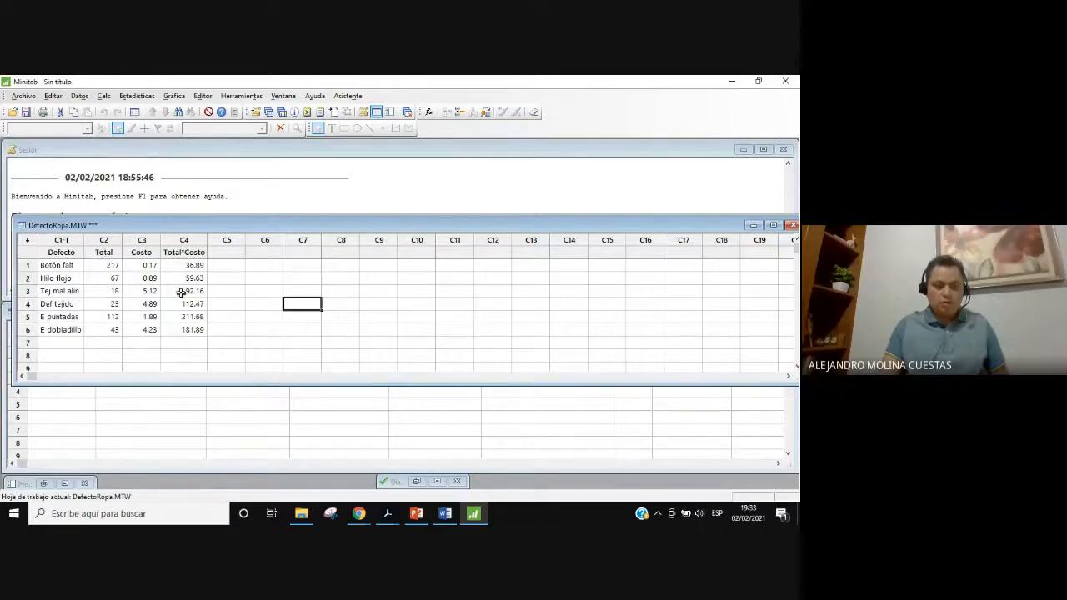
left_click(152, 265)
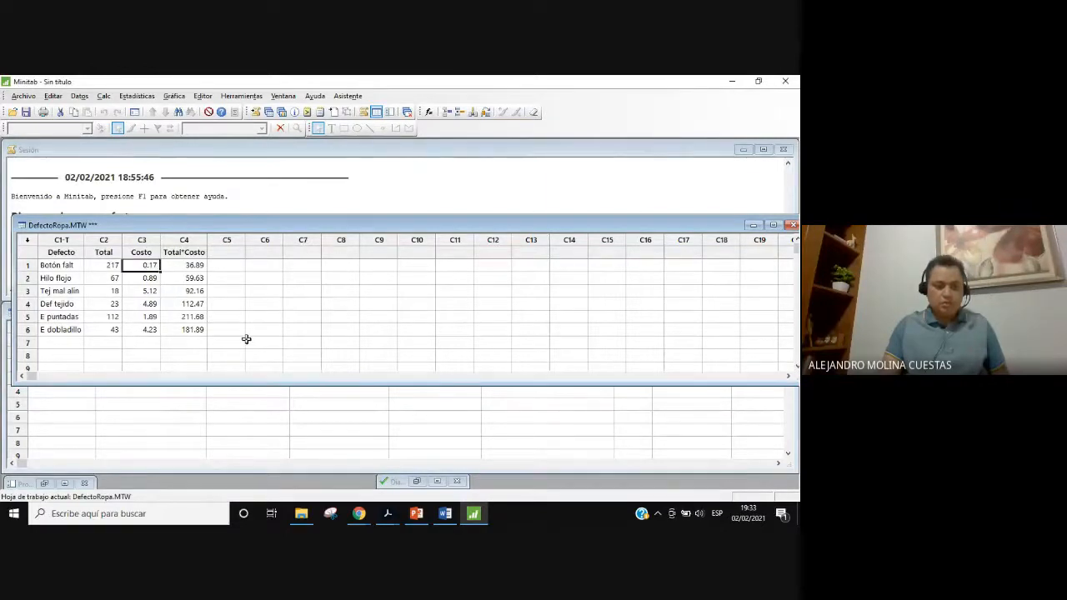
left_click(150, 304)
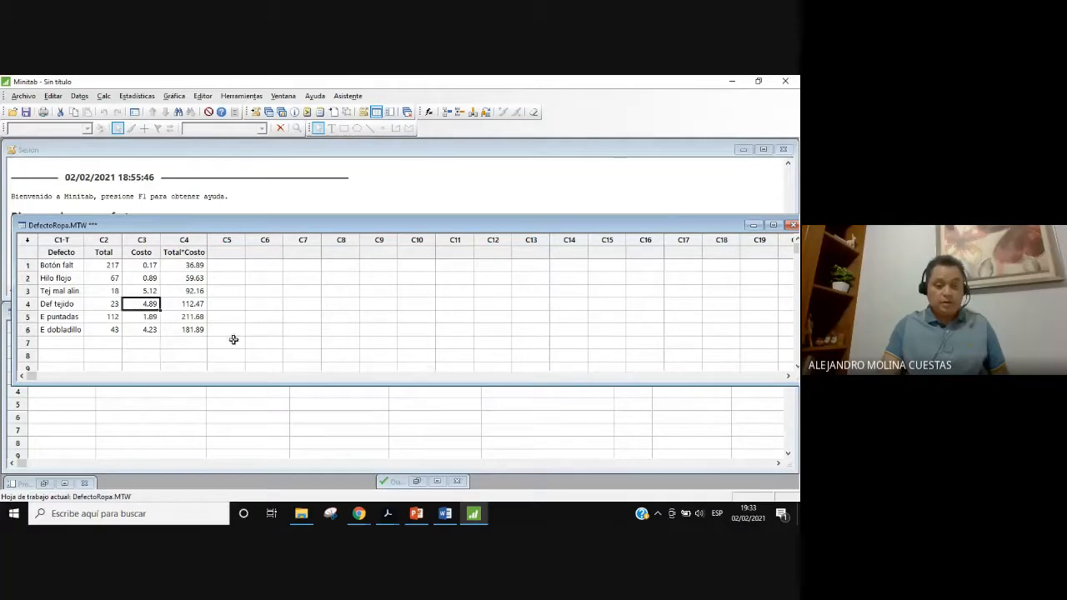
left_click(144, 314)
left_click(150, 304)
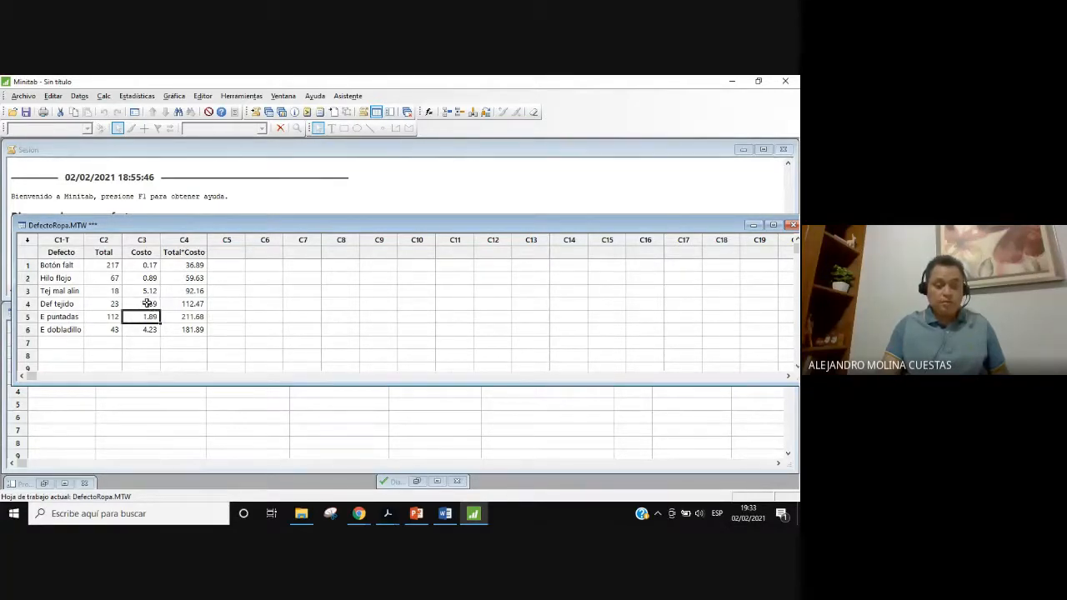
left_click(147, 331)
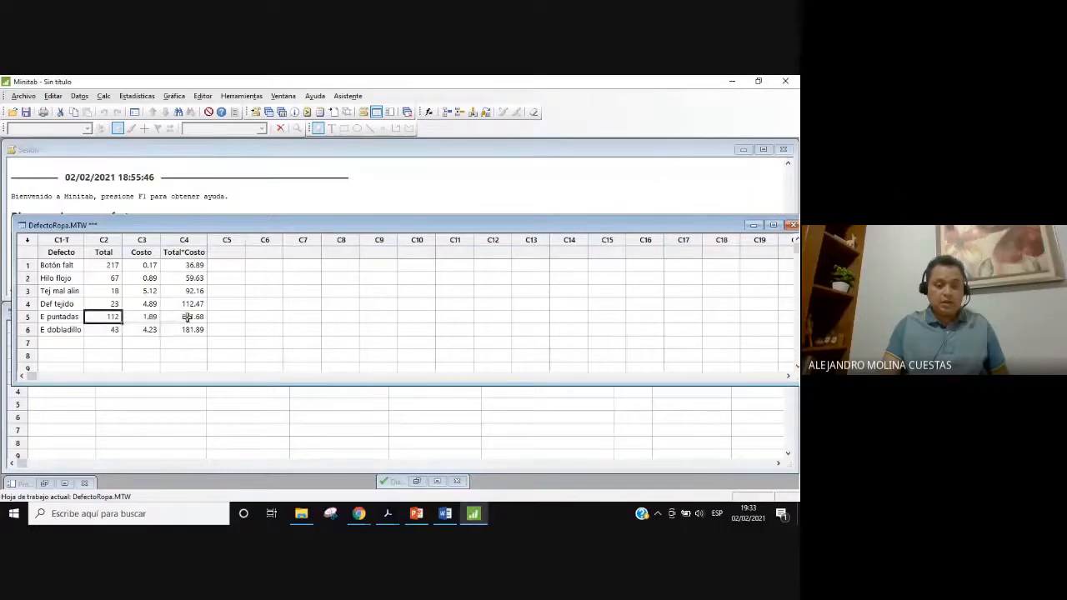
left_click(197, 320)
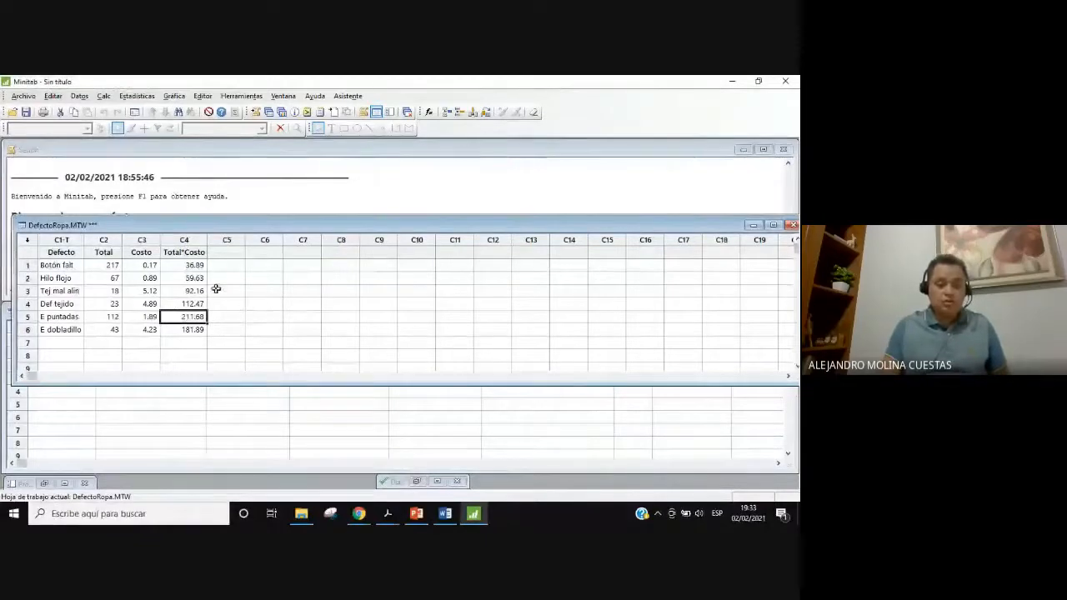
left_click_drag(192, 265, 191, 329)
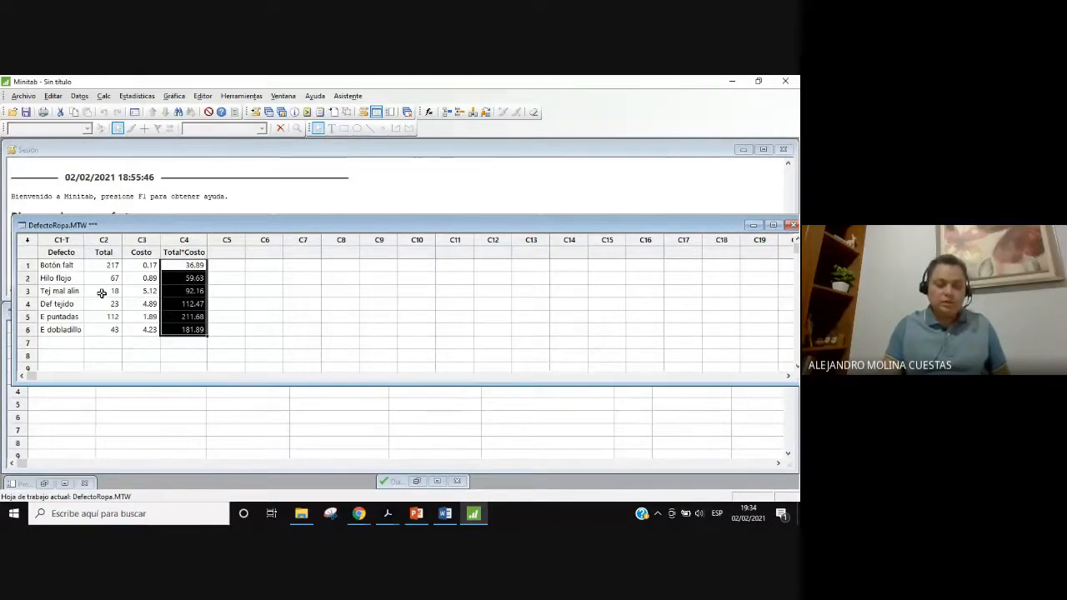
left_click(193, 315)
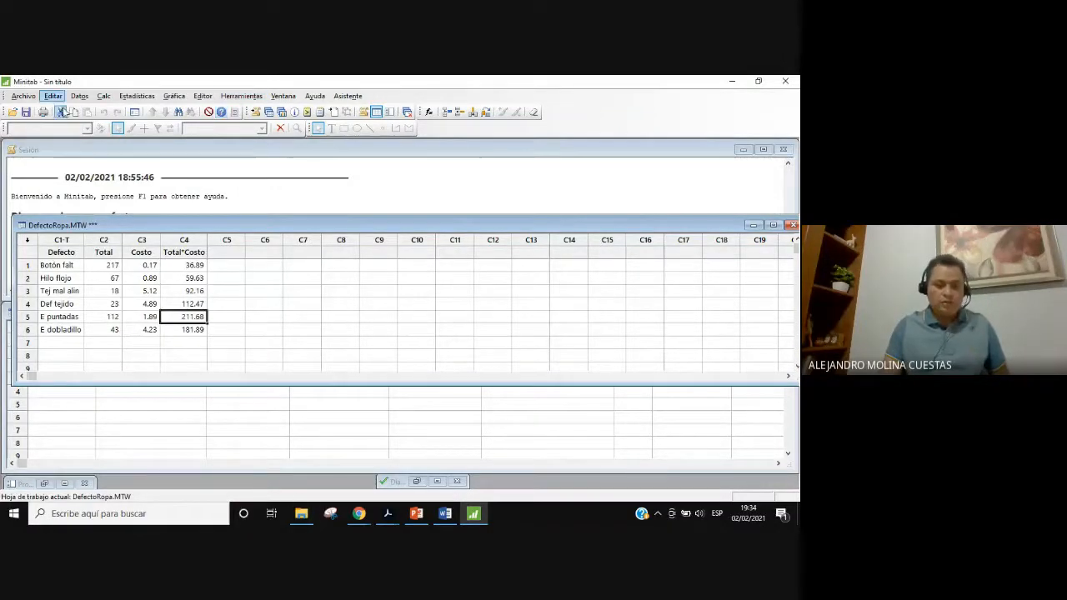
- Create a Pareto diagram using Defecto as the attribute data and Total*Costo as the frequencies
left_click(139, 101)
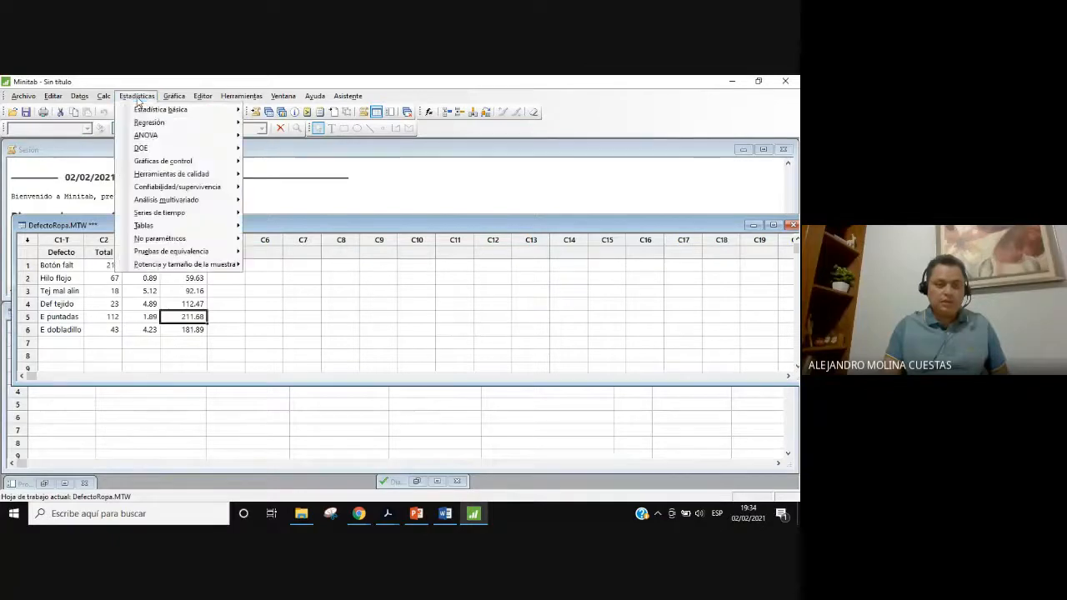
mouse_move(189, 175)
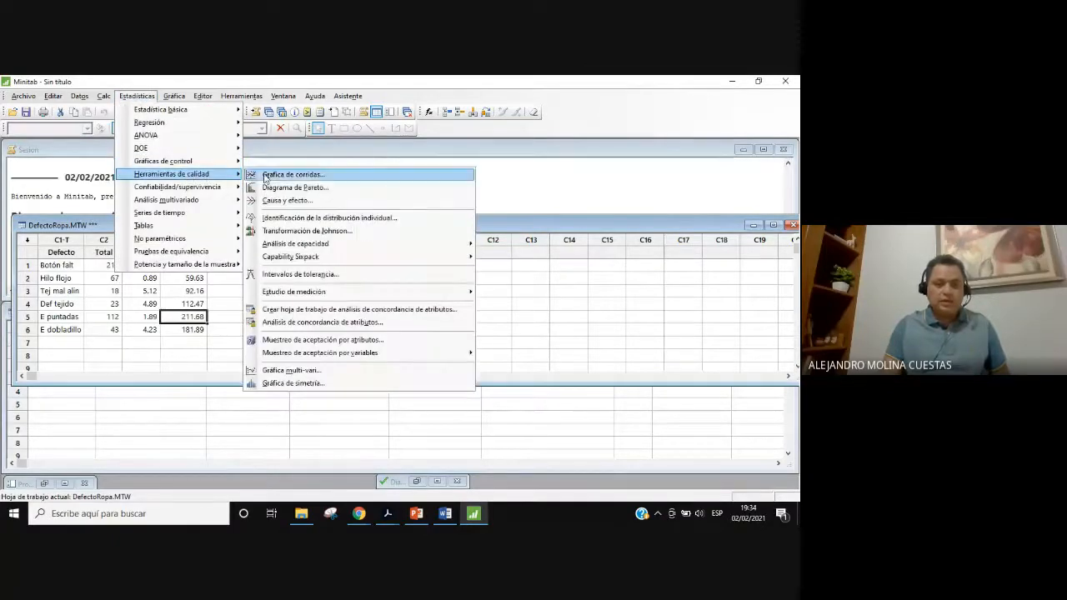
left_click(299, 188)
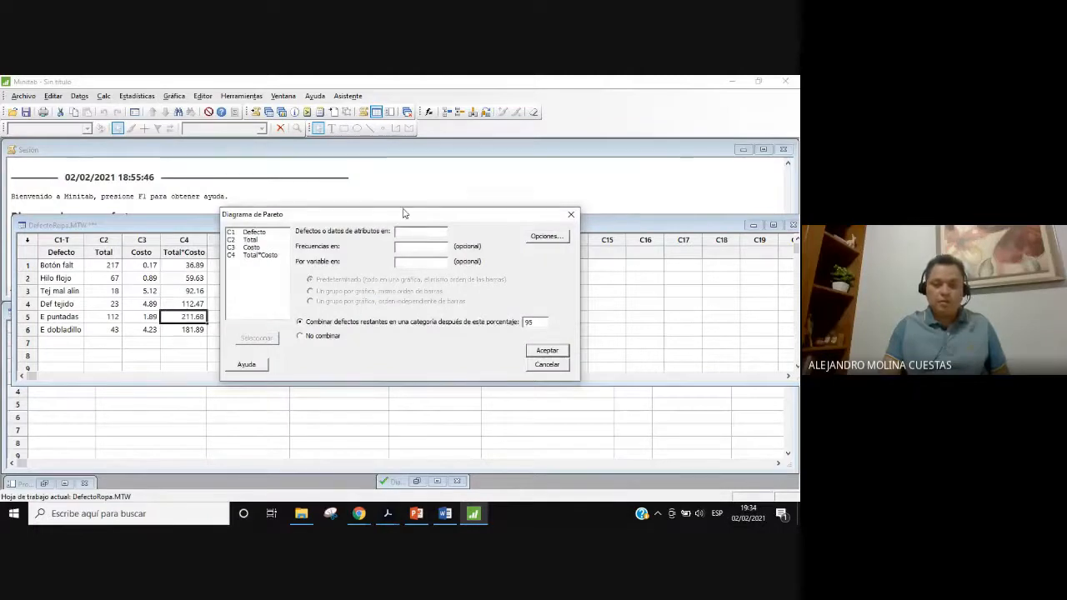
left_click_drag(406, 212, 472, 187)
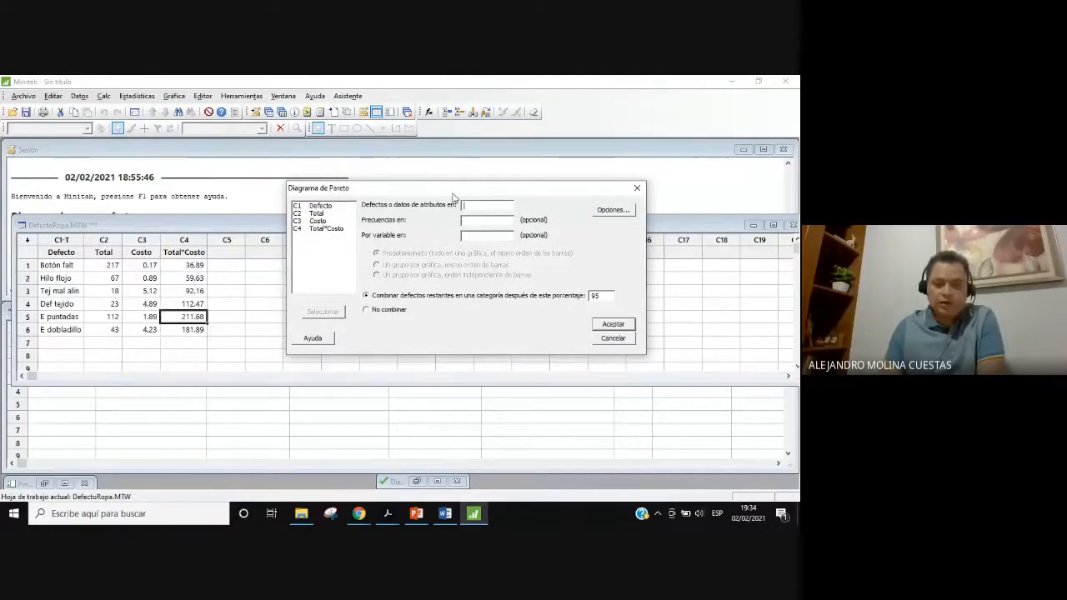
double_click(321, 206)
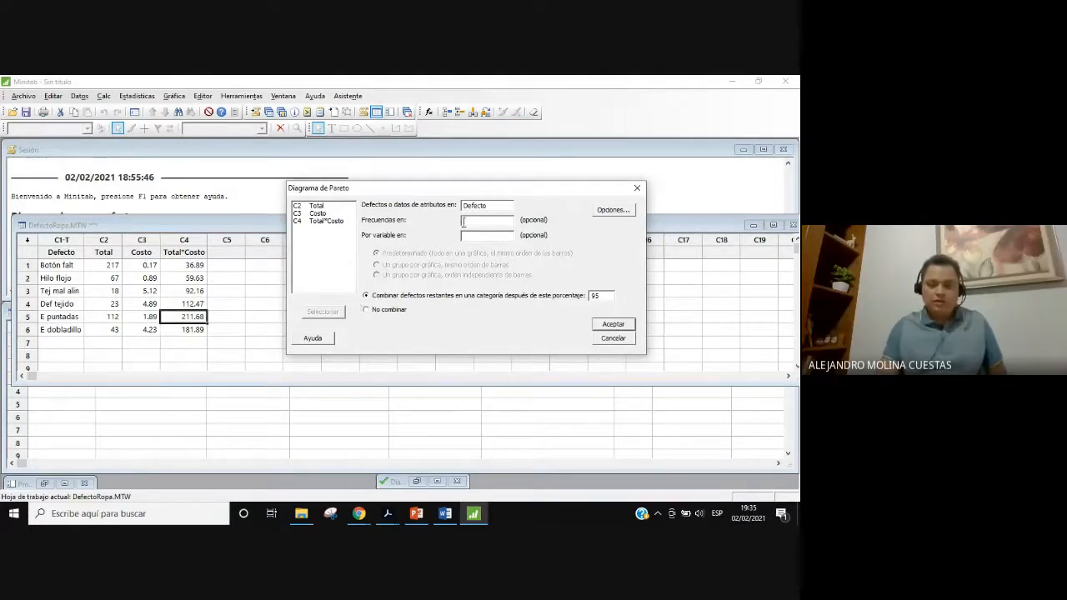
double_click(319, 222)
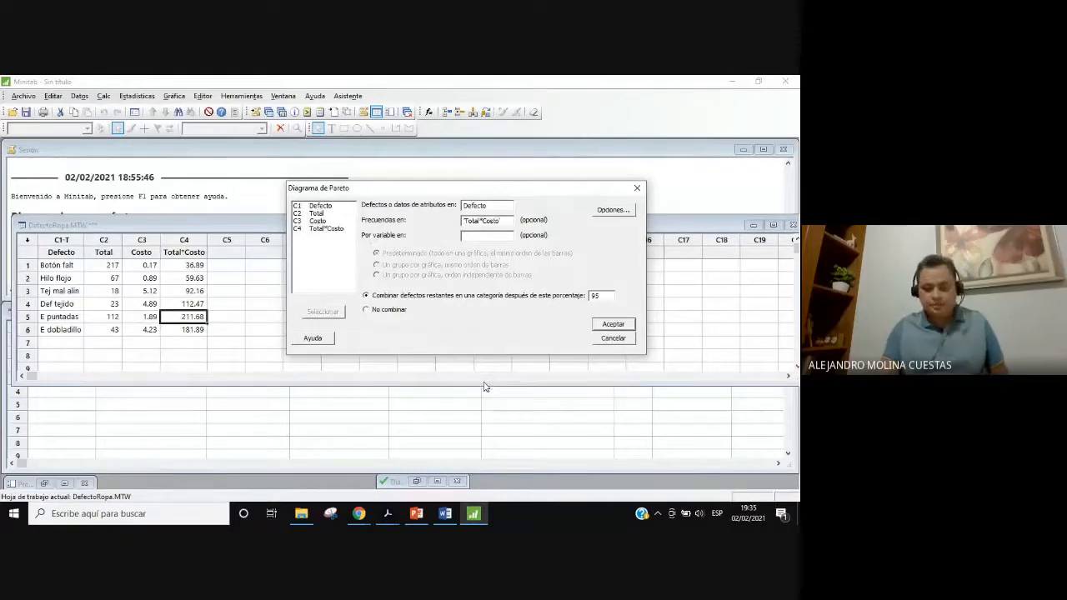
left_click(614, 325)
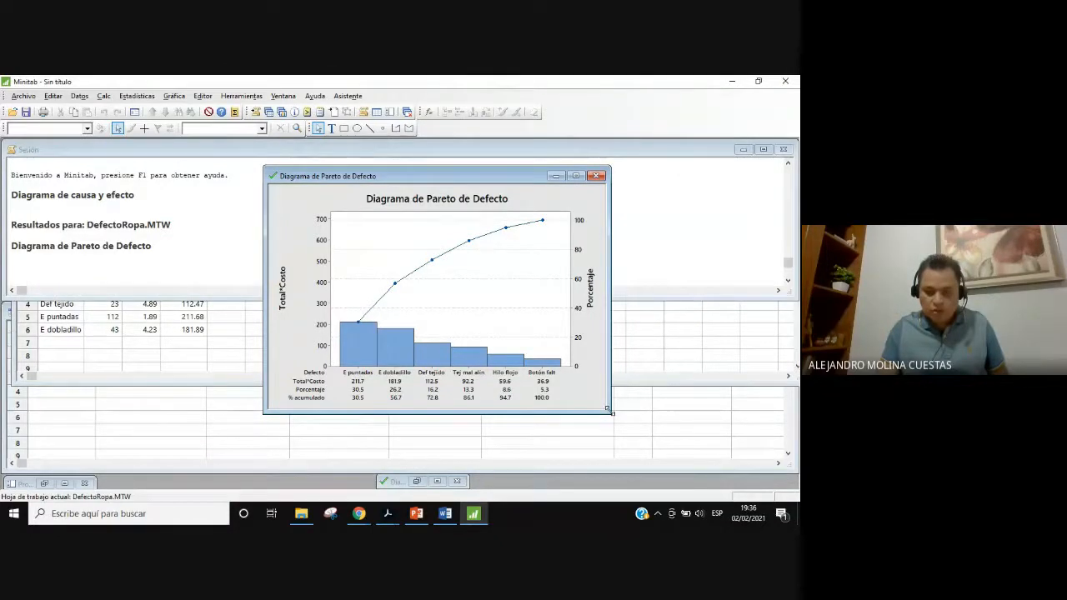
- Enlarge the Diagrama de Pareto de Defecto graph window and reposition it over the session and worksheet area
left_click_drag(610, 413, 664, 449)
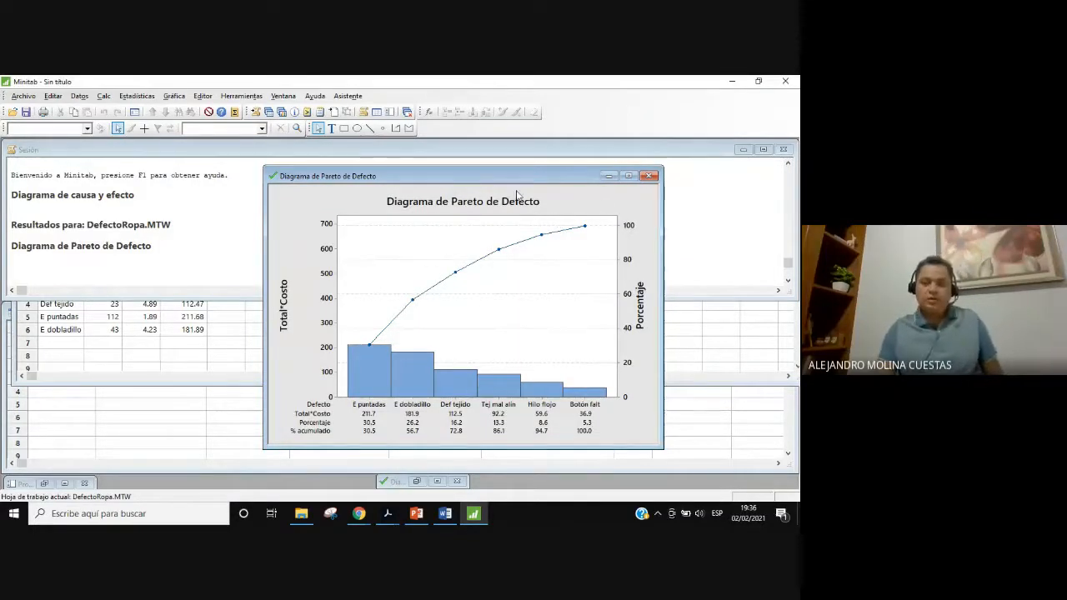
left_click_drag(567, 176, 478, 165)
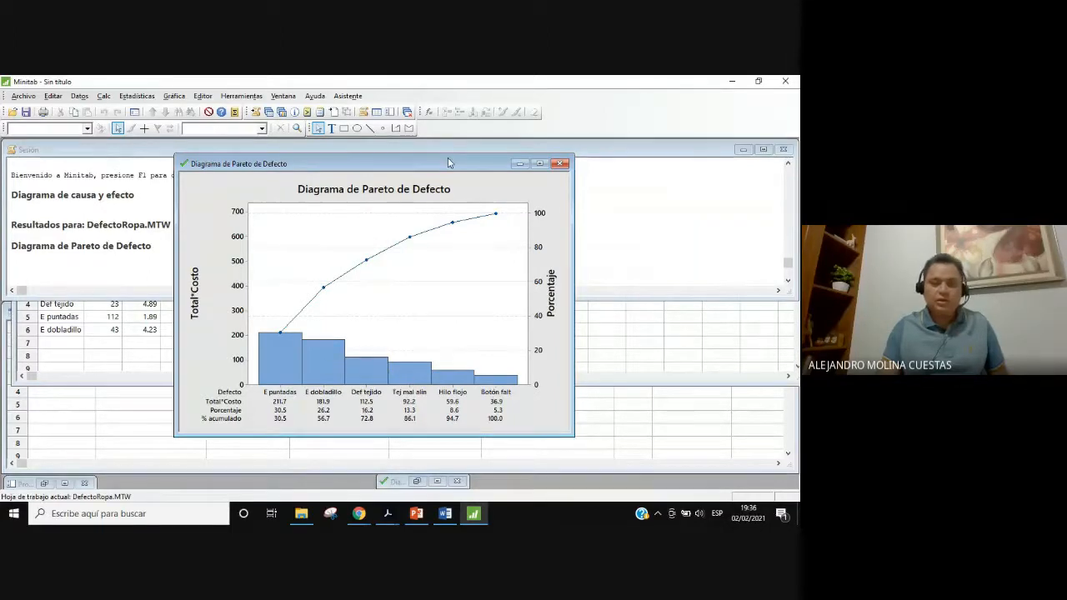
left_click_drag(448, 163, 500, 157)
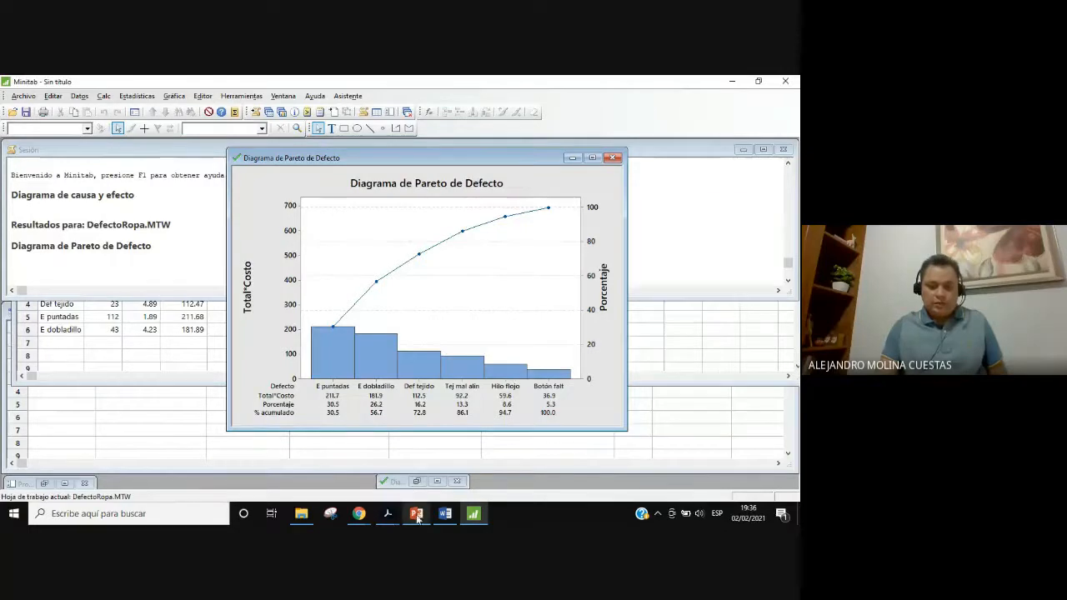
mouse_move(417, 517)
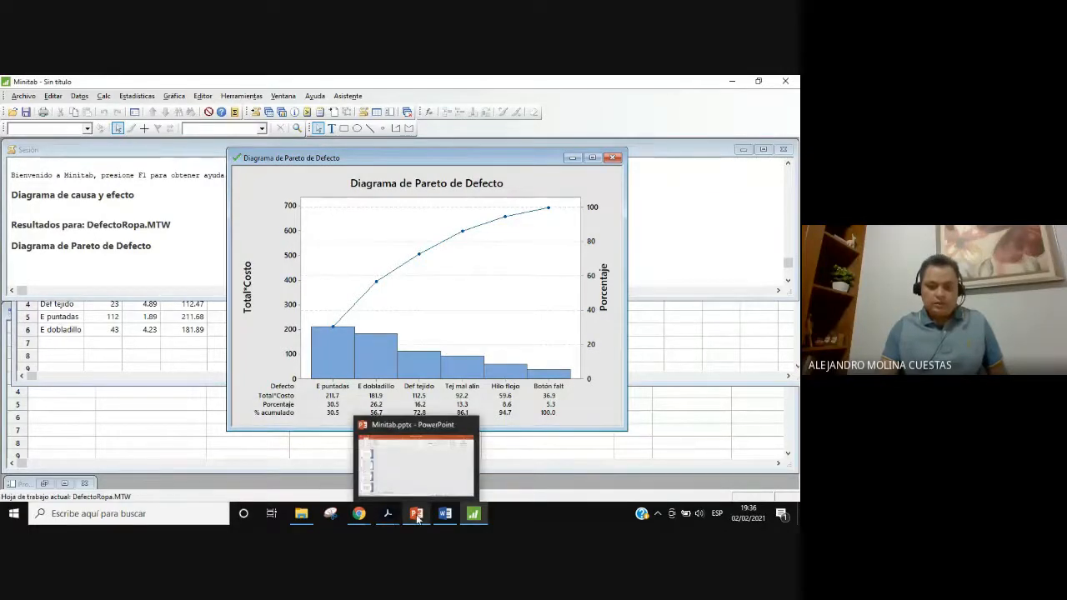
- Give the Pareto chart's data region a custom fill with a light blue background colour
left_click(484, 291)
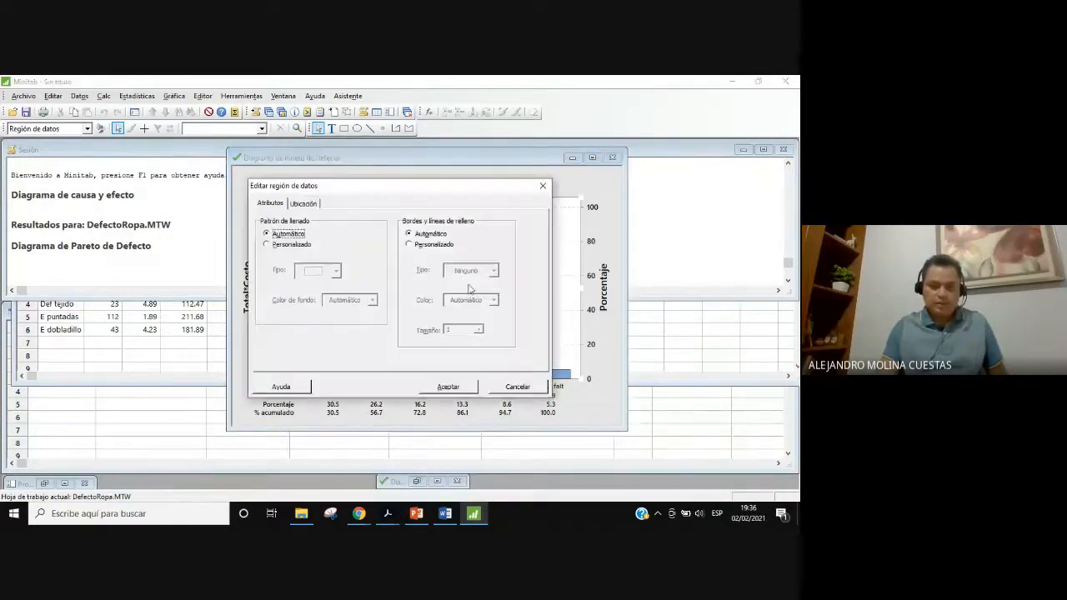
left_click(306, 204)
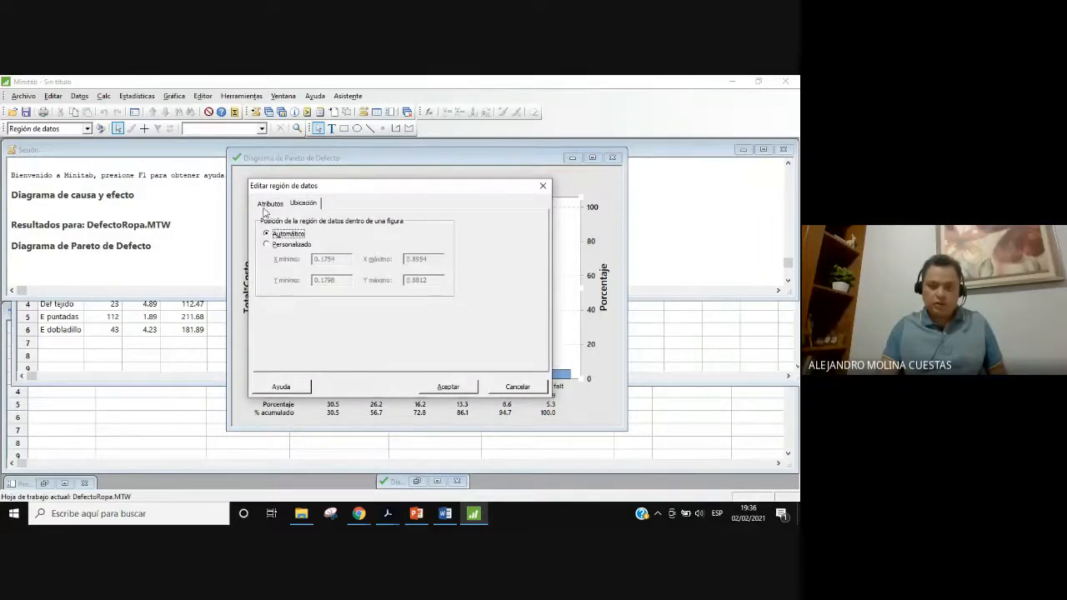
left_click(265, 203)
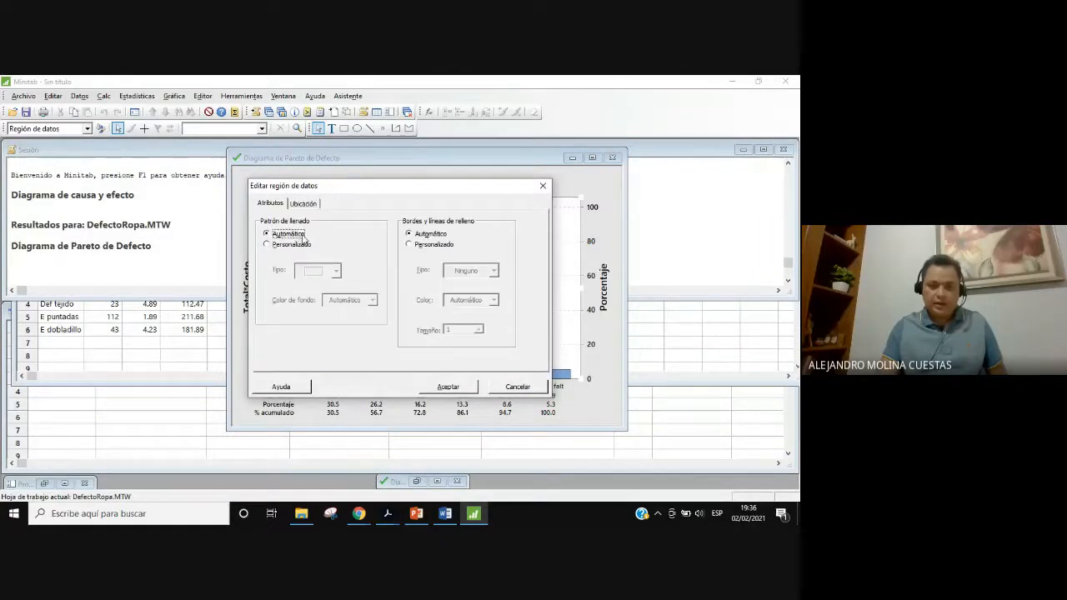
left_click(292, 244)
left_click(336, 271)
left_click(314, 281)
left_click(372, 301)
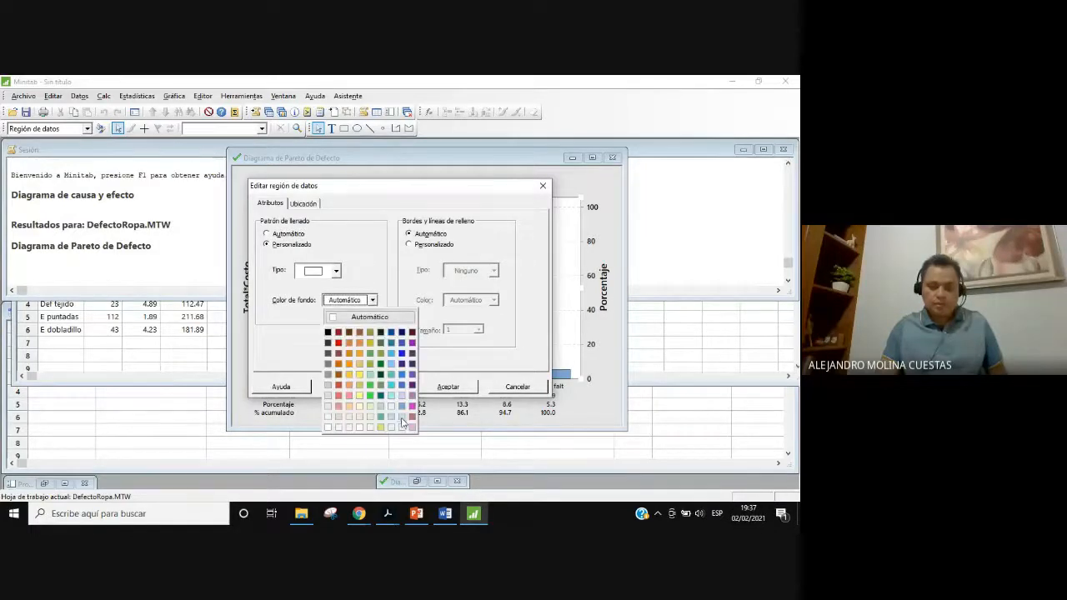
left_click(402, 422)
left_click(449, 387)
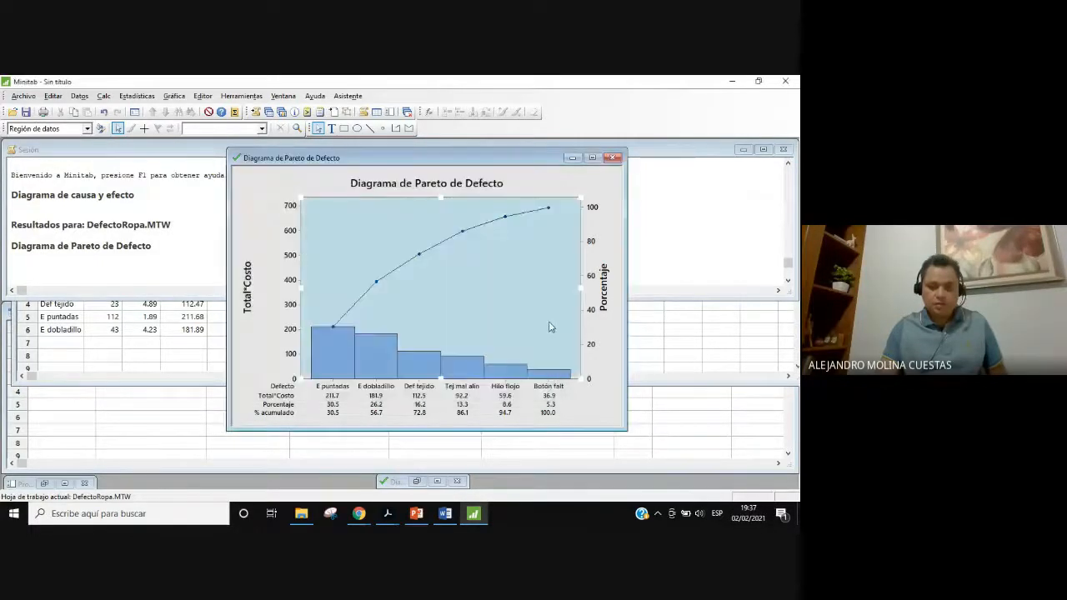
- Give the Pareto chart's bars a custom fill with a green background colour
double_click(417, 369)
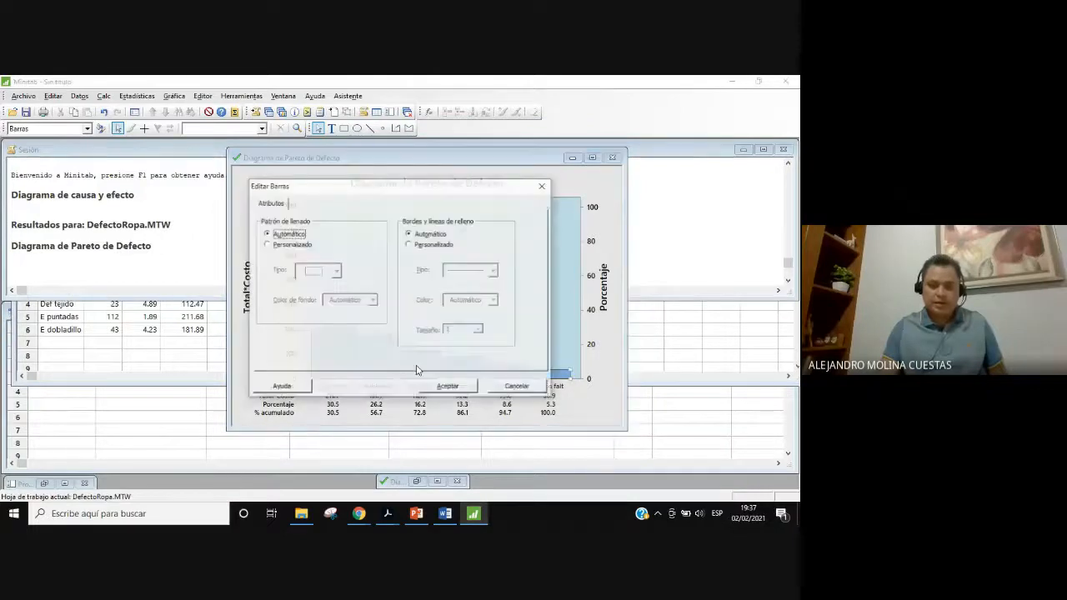
left_click(288, 245)
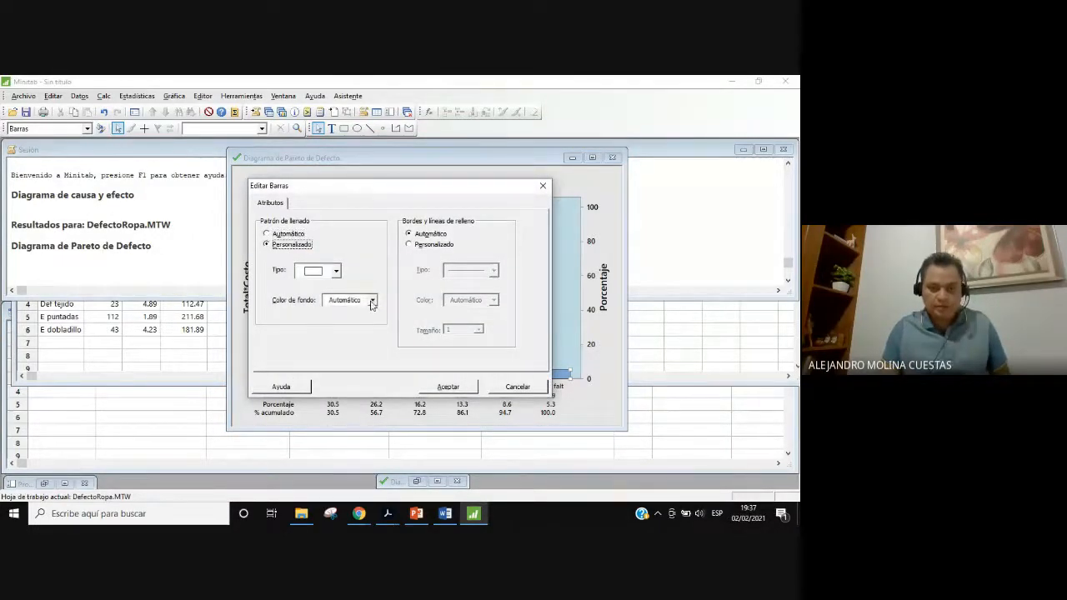
left_click(372, 301)
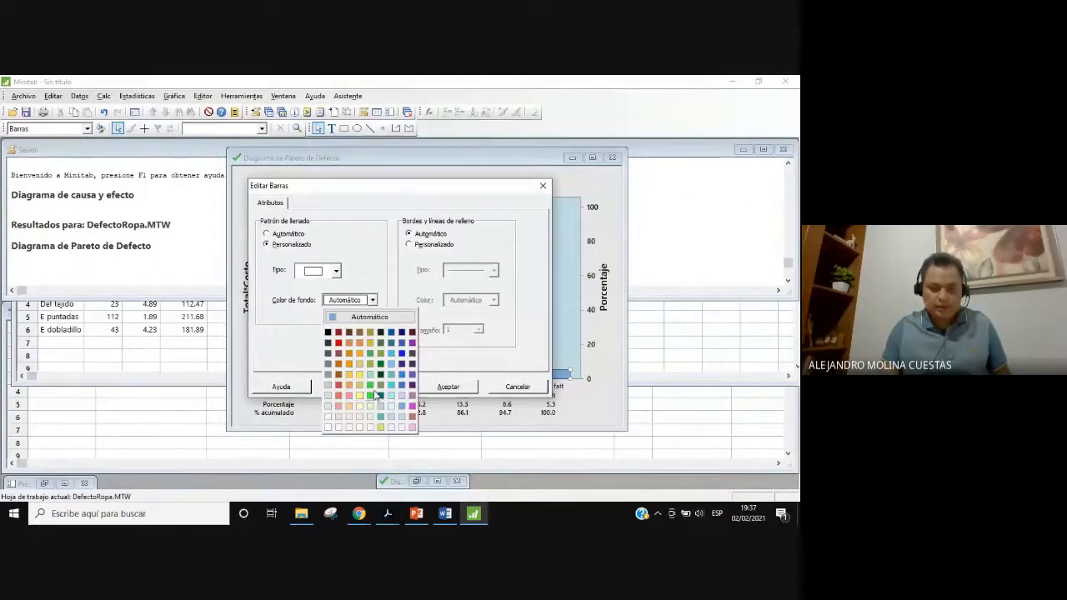
left_click(379, 389)
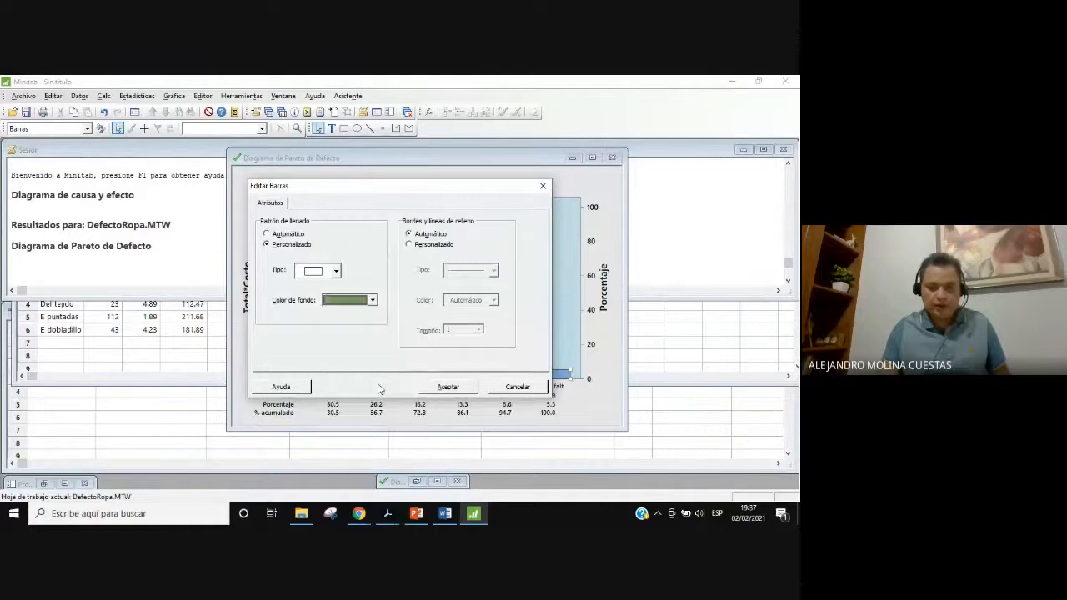
left_click(450, 387)
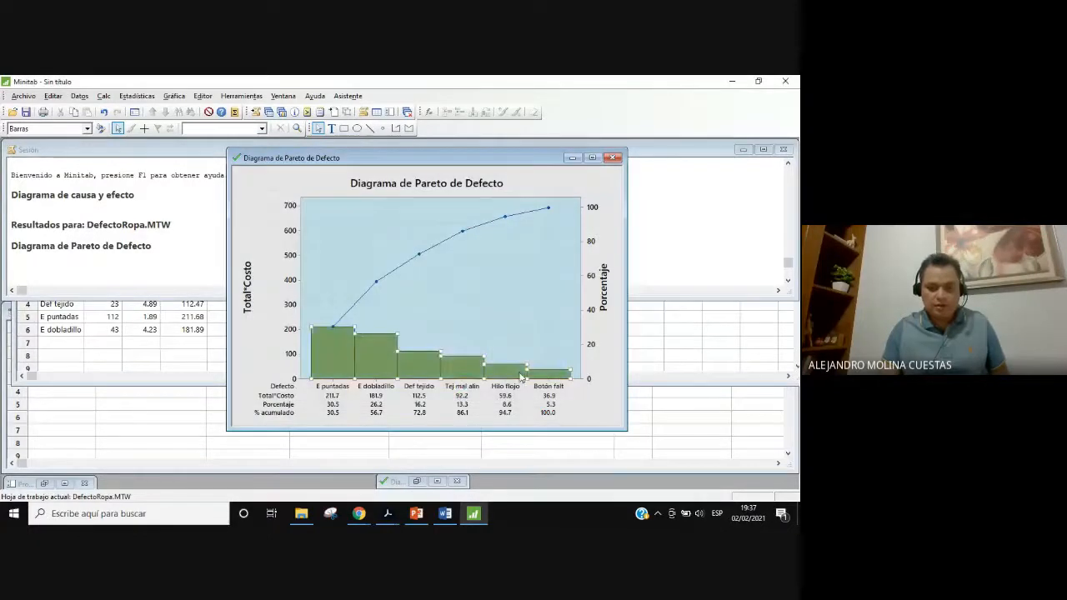
left_click(533, 323)
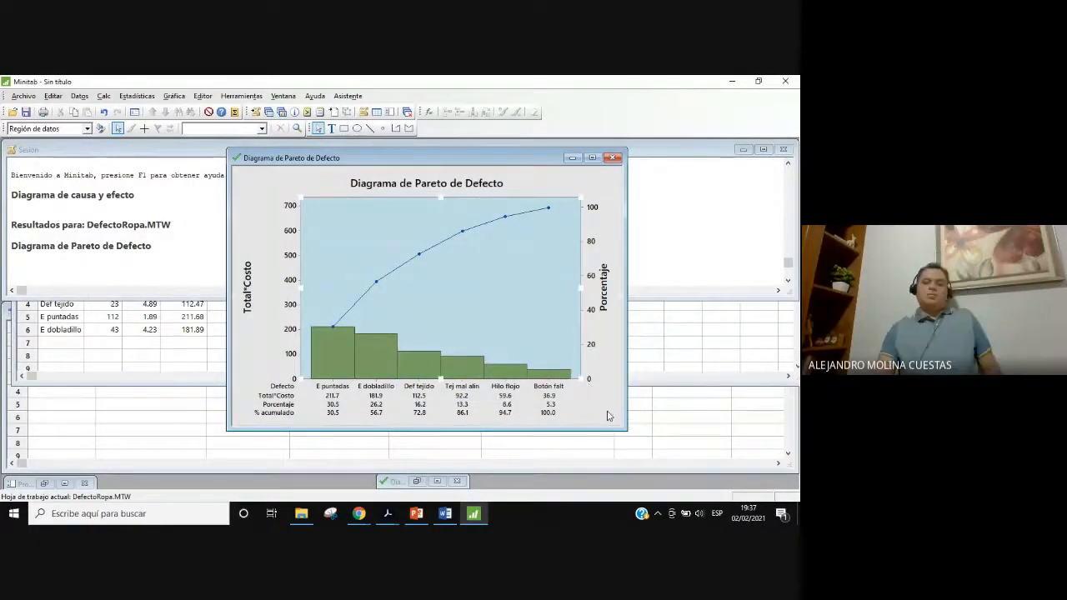
- Give the Pareto graph's outer figure region a custom white fill and reposition the graph window over the session and worksheet area
double_click(600, 409)
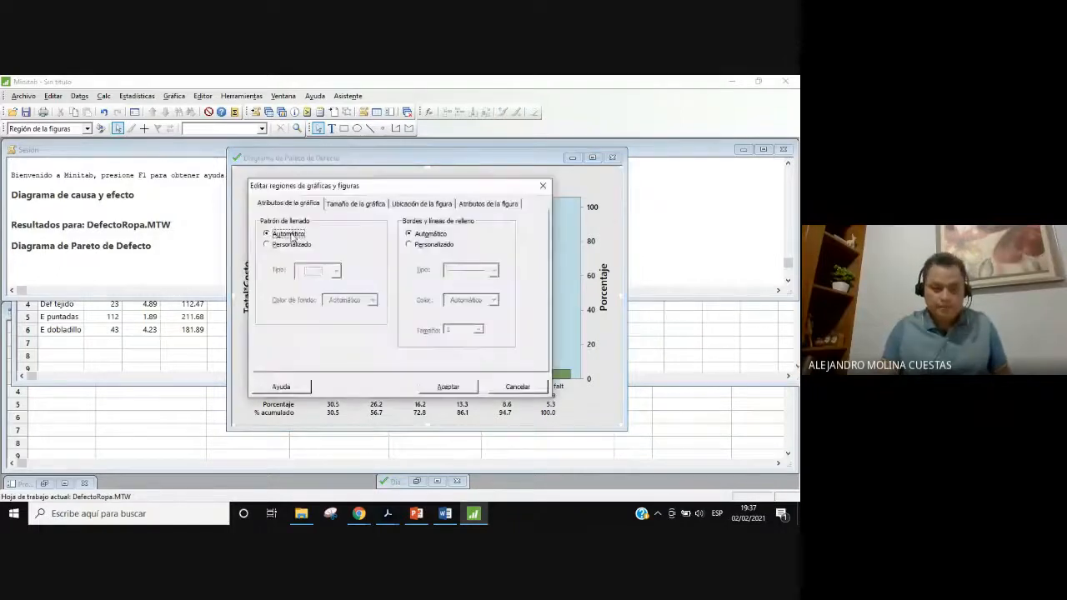
left_click(266, 244)
left_click(372, 302)
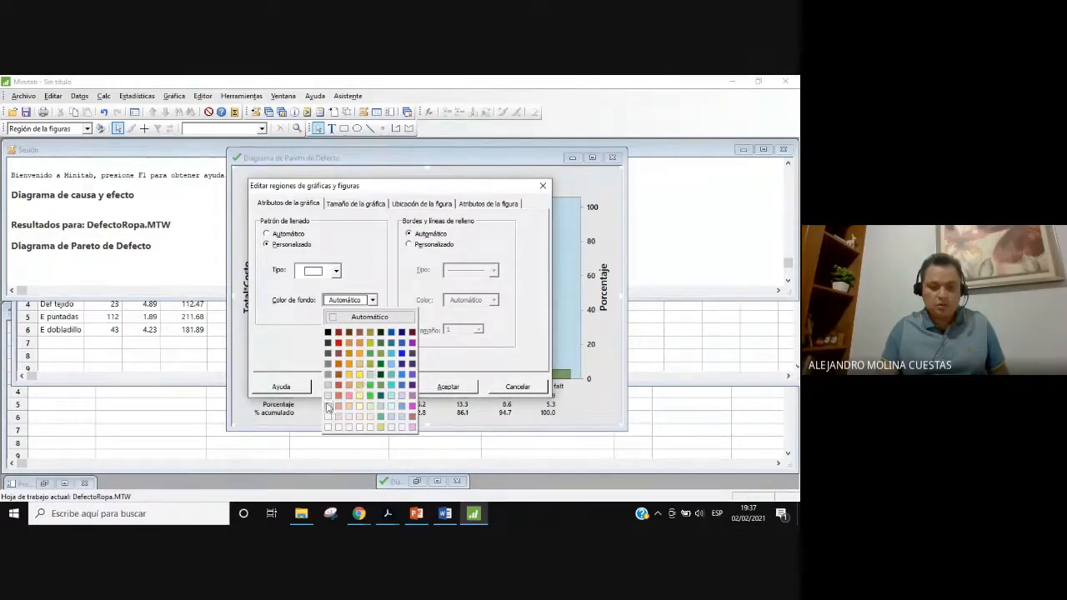
left_click(329, 397)
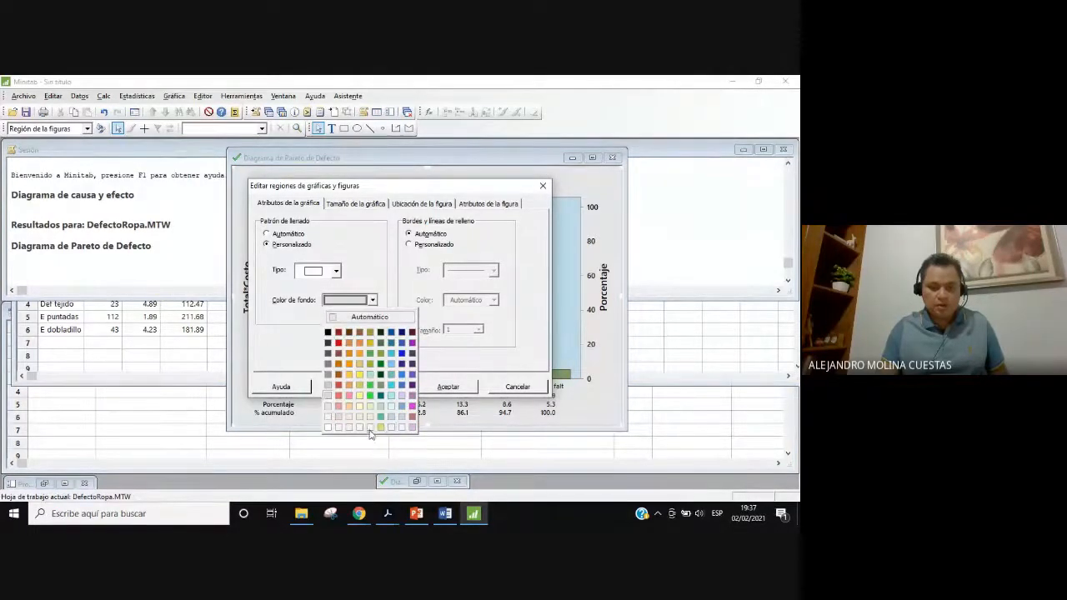
left_click(327, 427)
left_click(448, 387)
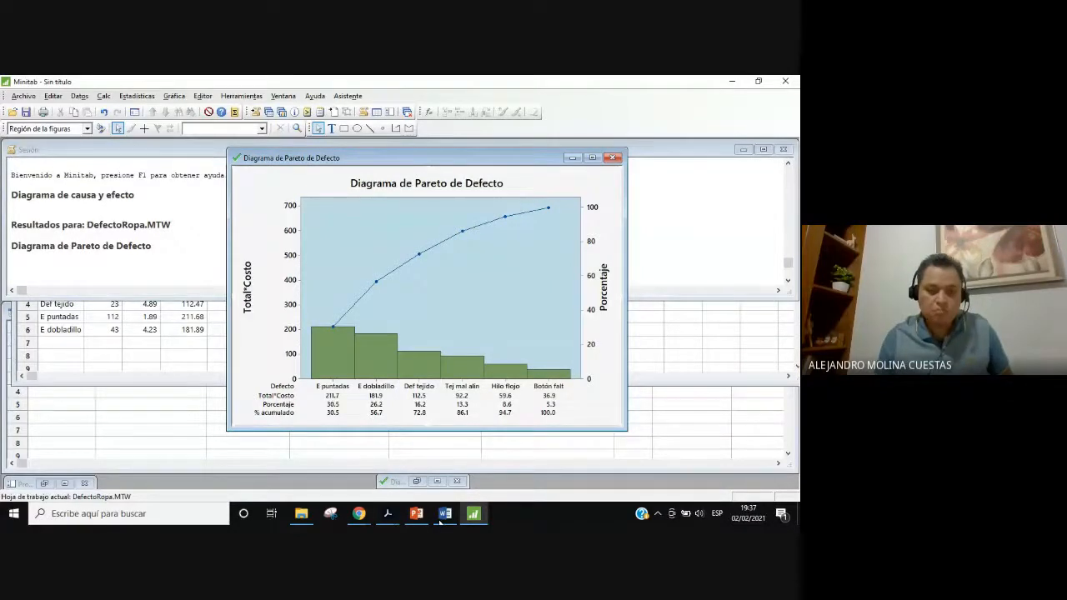
left_click_drag(402, 157, 267, 181)
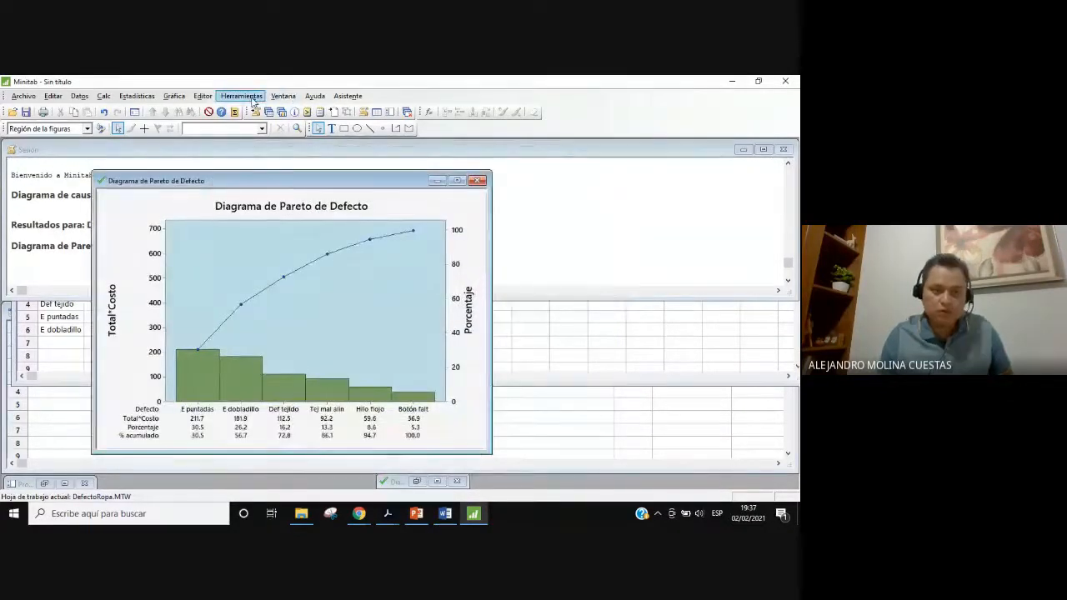
- Open the StatGuide help and expand the Gráfica circular topic within Gráficas
left_click(242, 96)
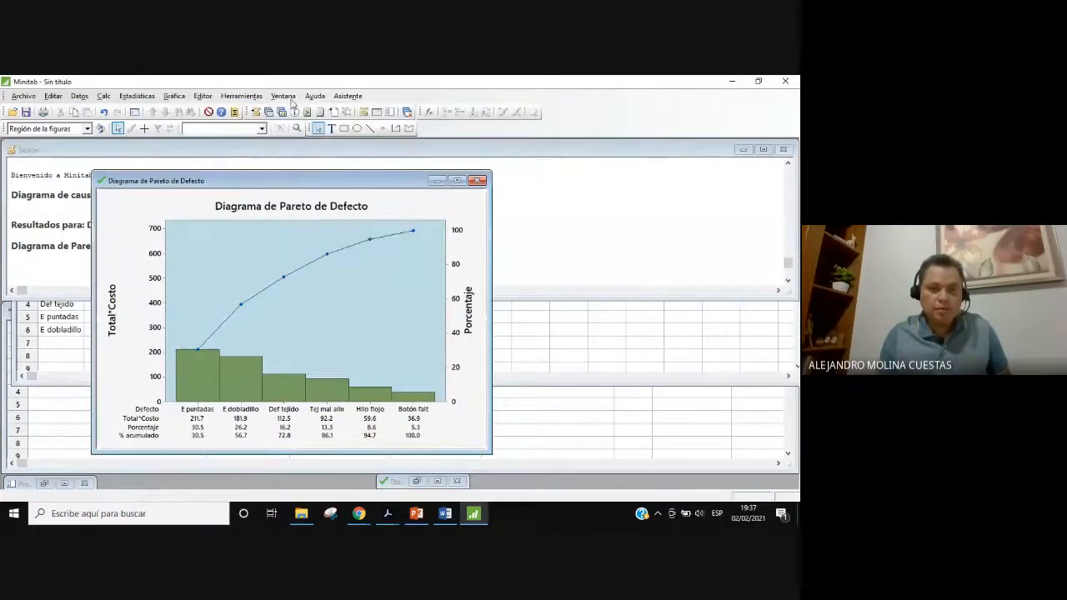
mouse_move(312, 100)
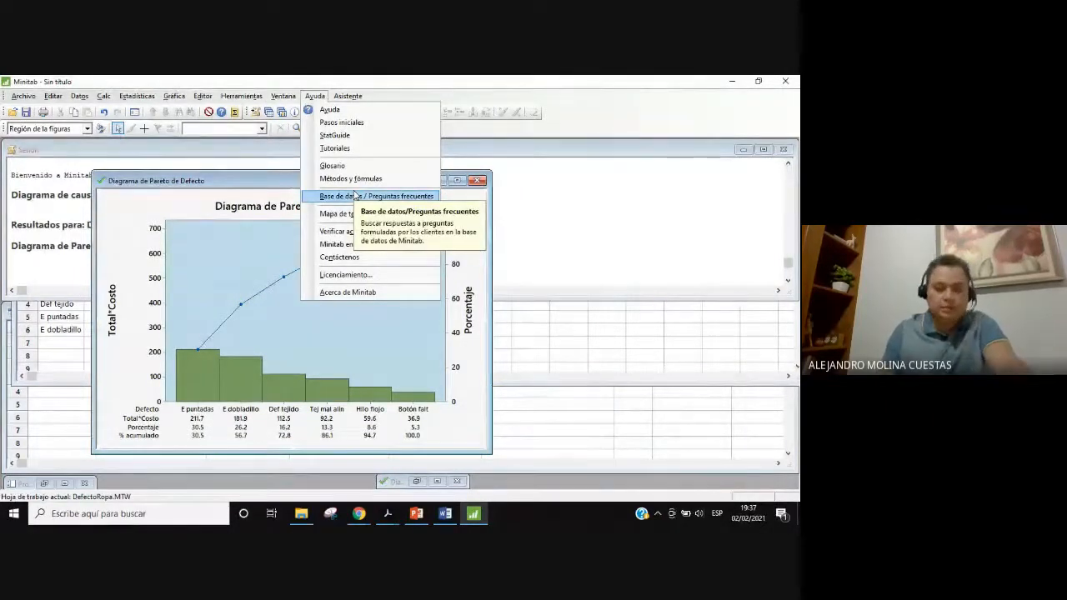
left_click(342, 136)
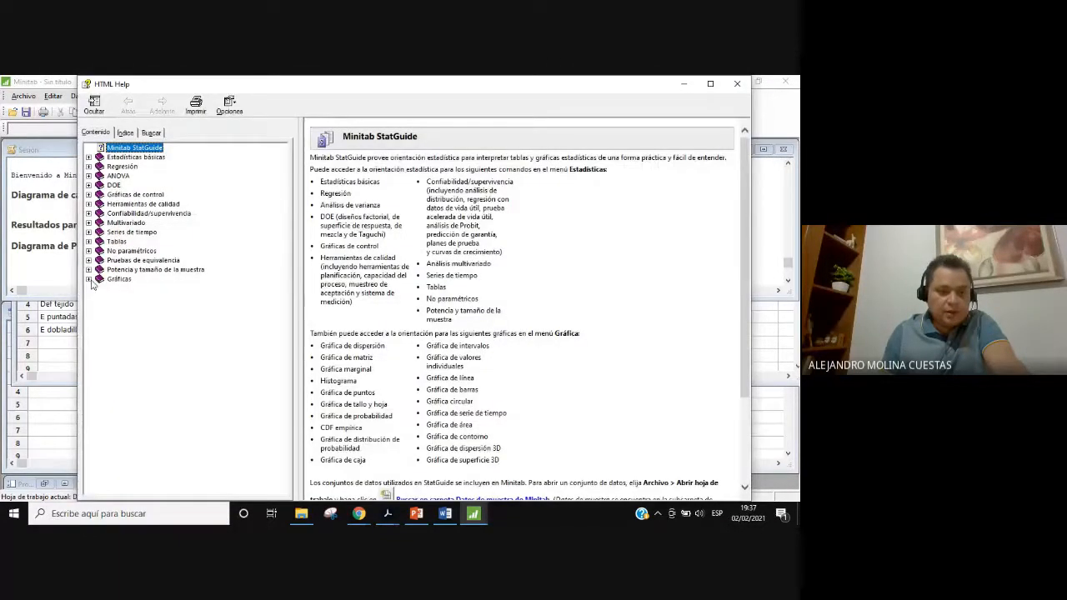
left_click(89, 279)
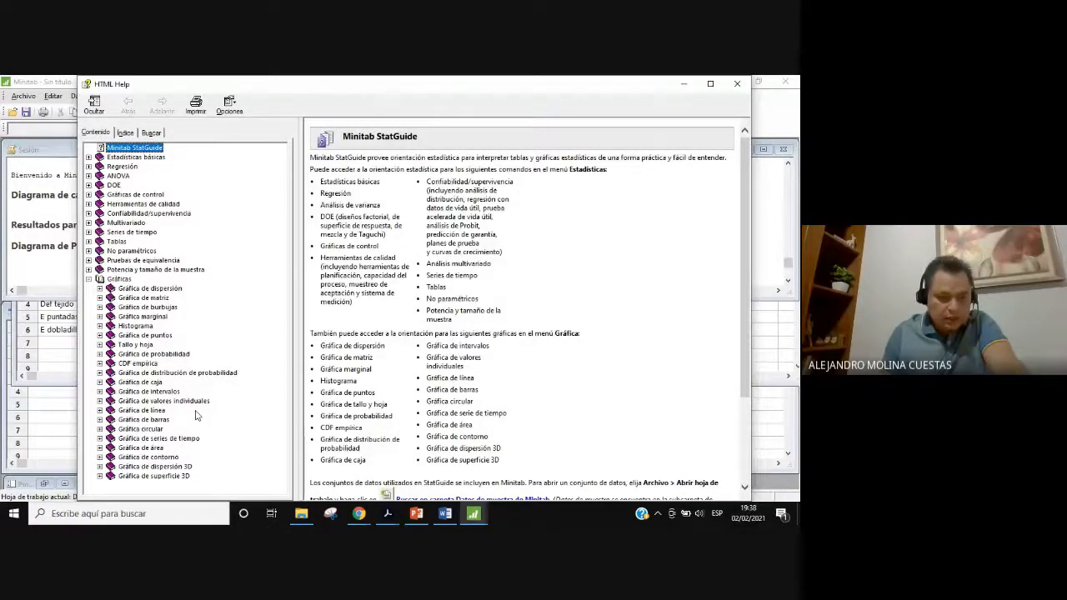
left_click(99, 430)
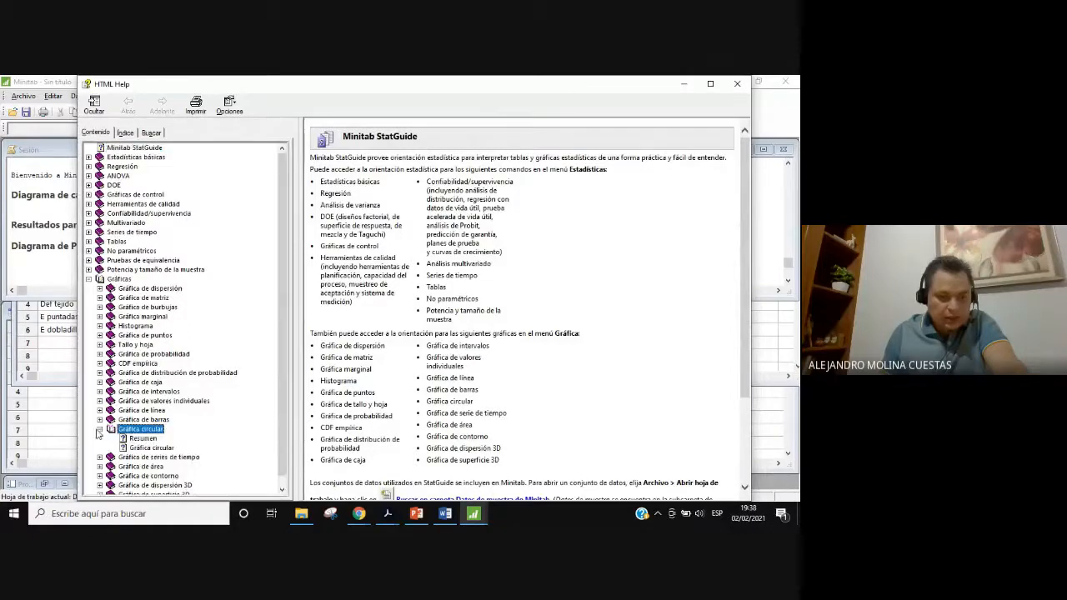
- Read the Gráfica circular summary, its sample data file name and the example pie chart with its interpretation
left_click(149, 440)
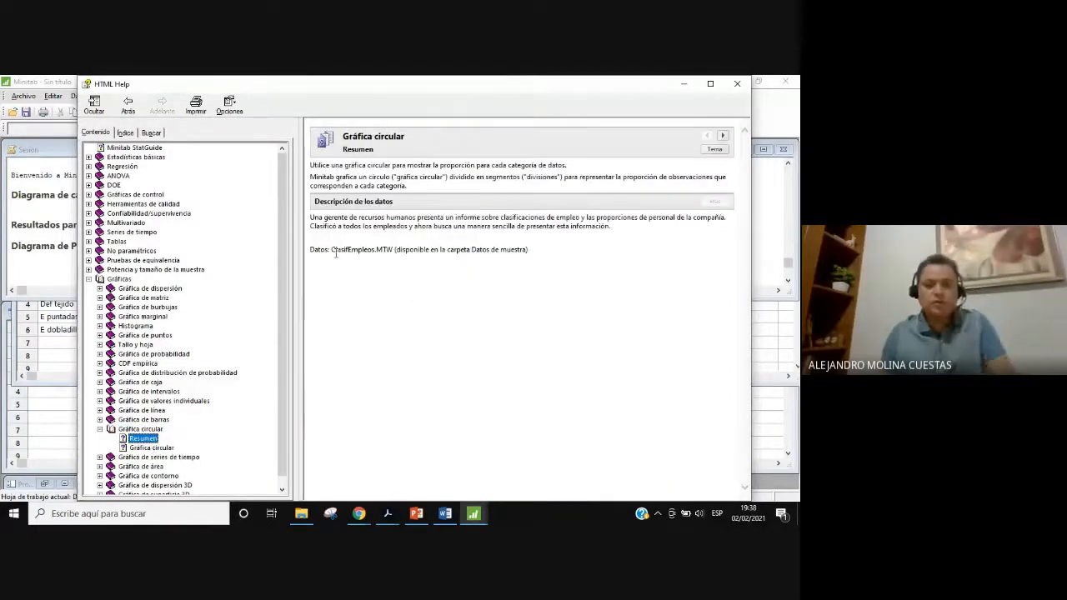
left_click_drag(393, 249, 332, 250)
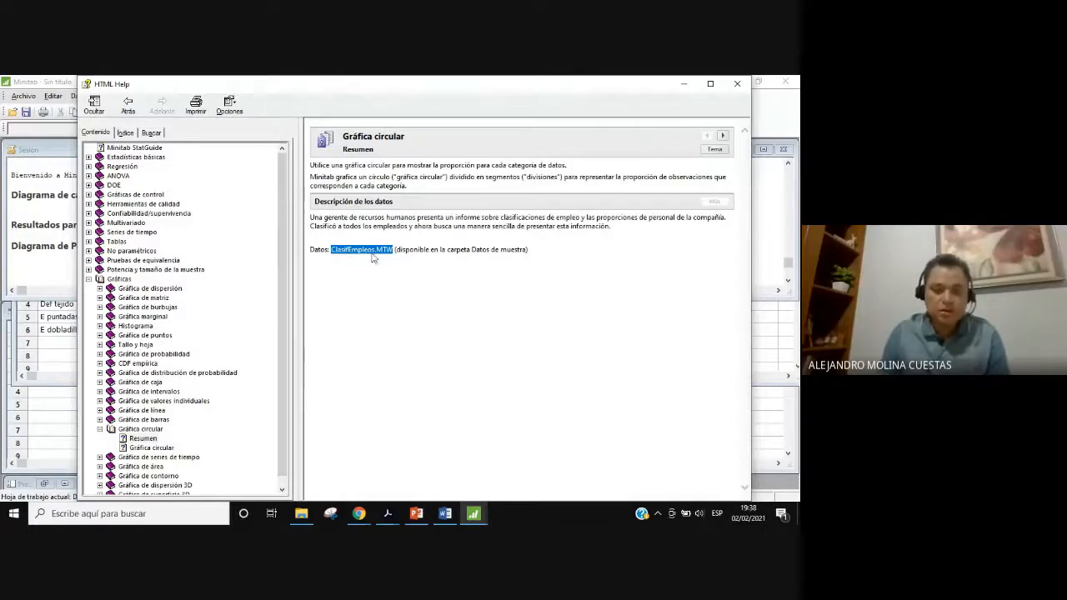
left_click(157, 448)
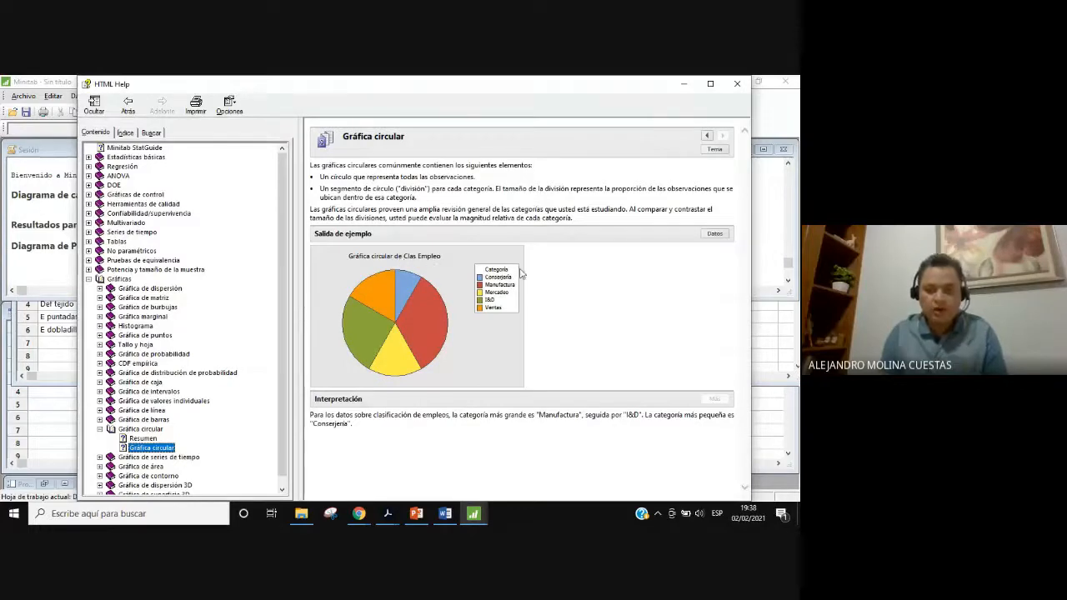
left_click(146, 441)
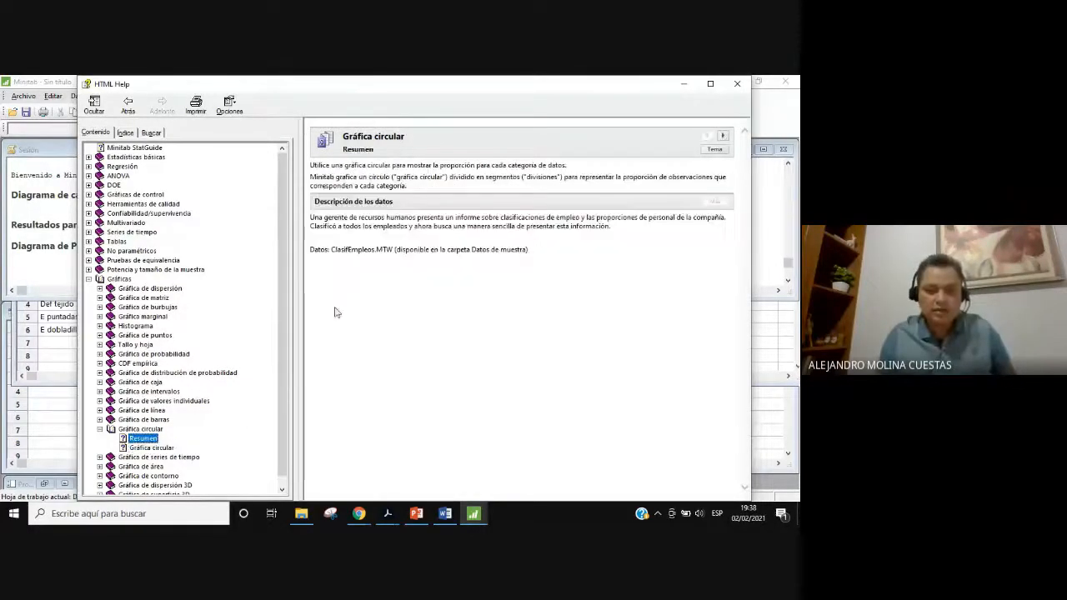
left_click(151, 448)
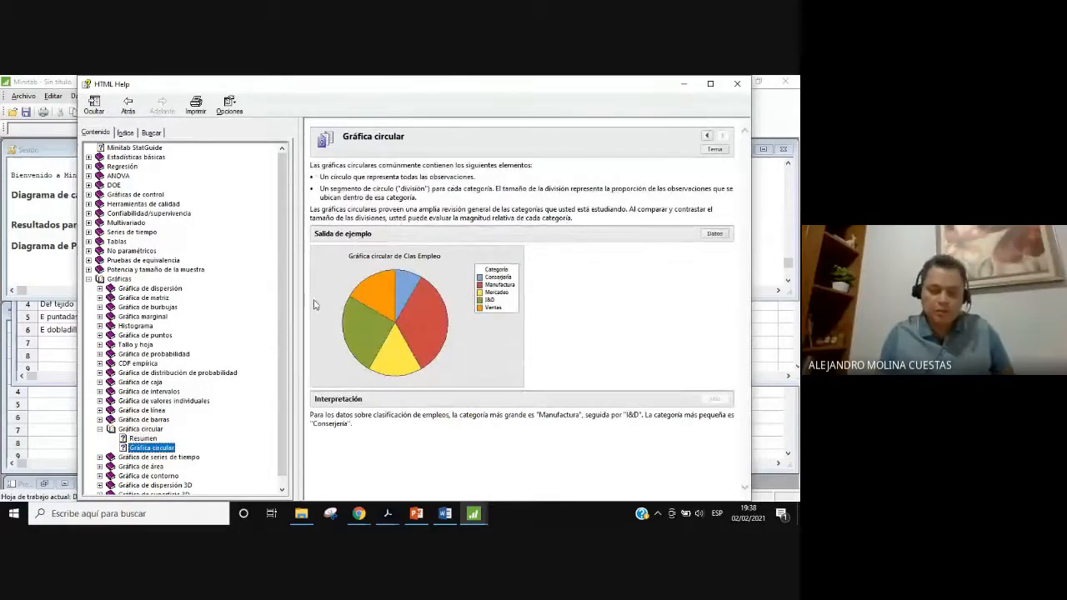
- Return to Minitab and open the worksheet ClasifEmpleos.MTW from the Datos de muestra folder
left_click(54, 352)
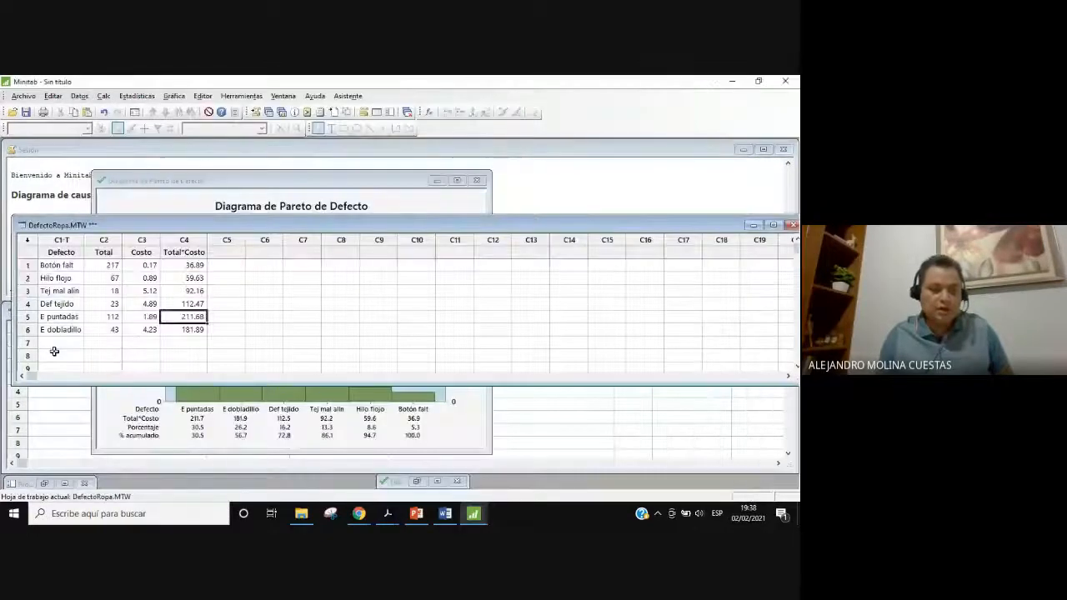
left_click(54, 352)
left_click(23, 96)
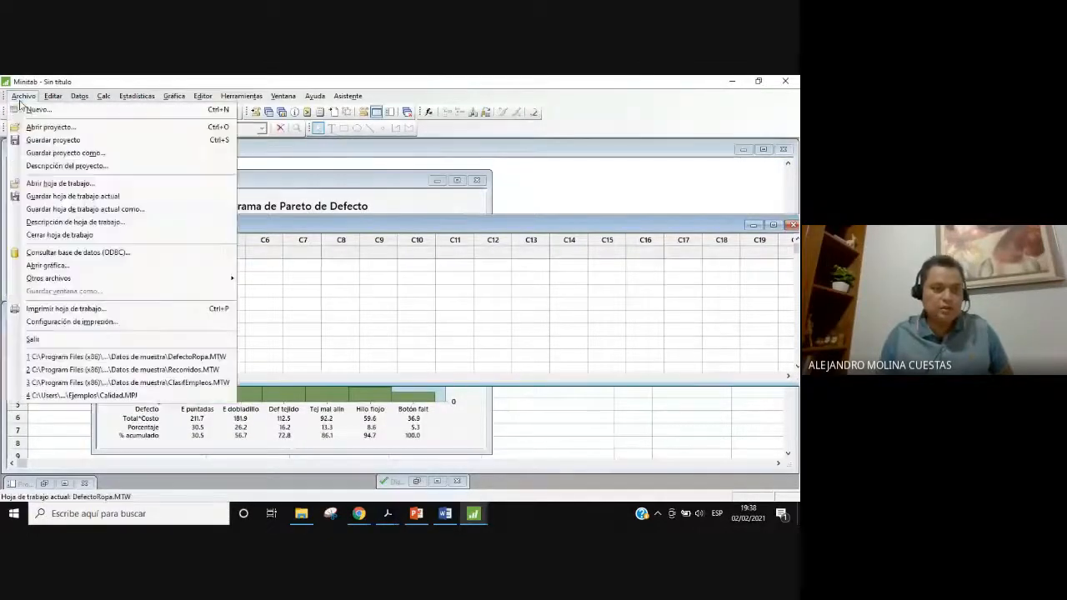
left_click(73, 196)
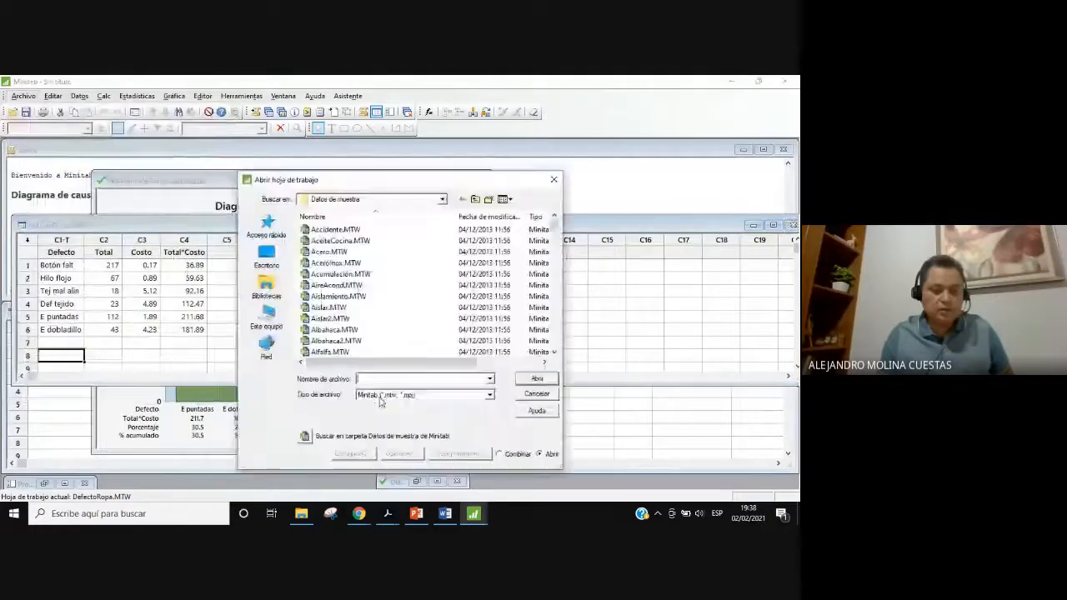
left_click_drag(555, 225, 558, 254)
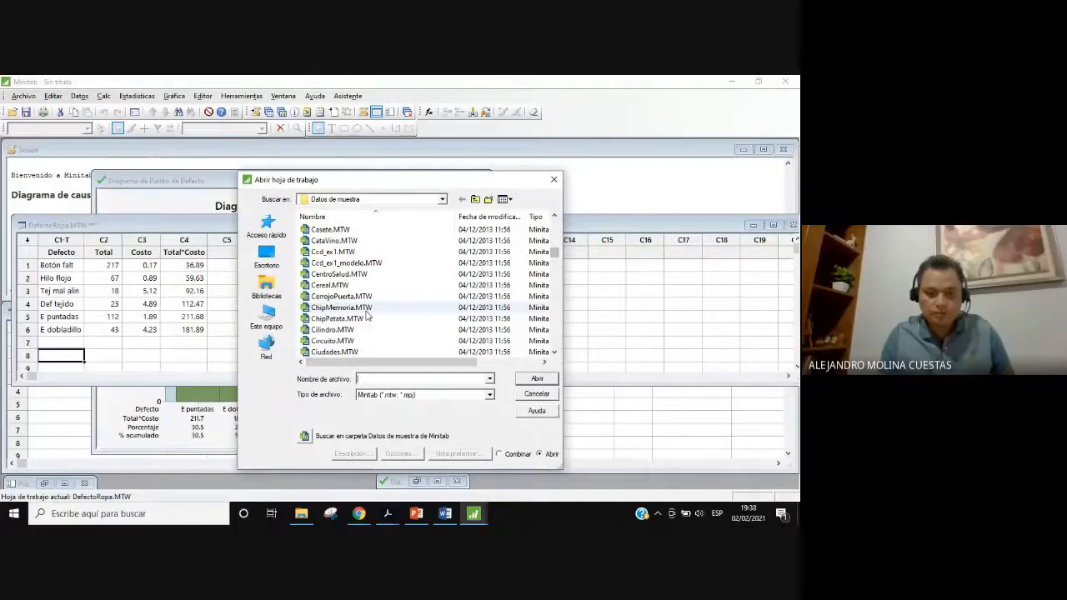
scroll(367, 315, "down", 3)
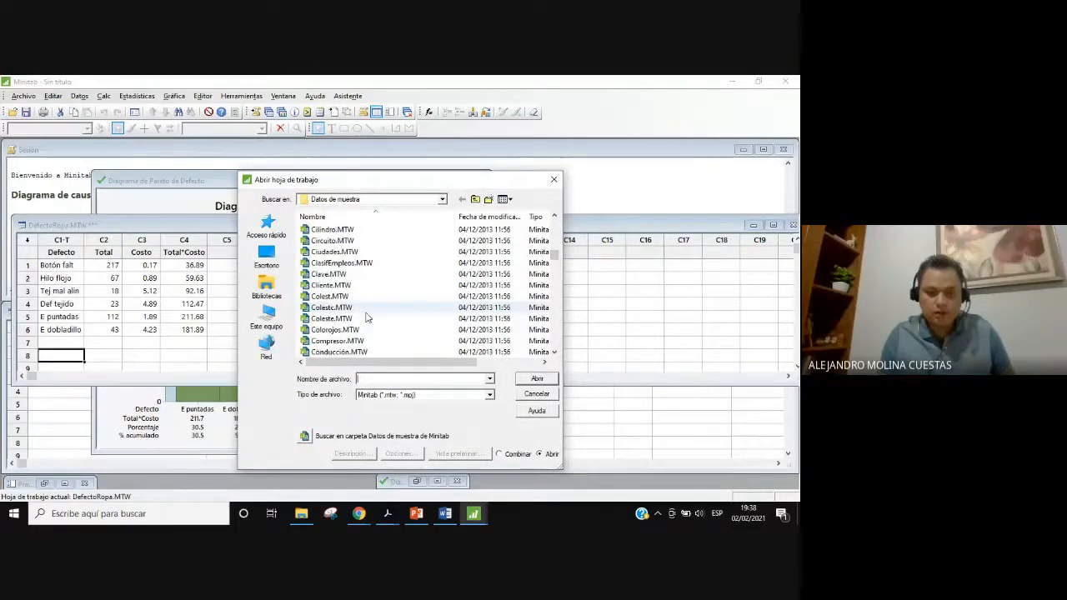
scroll(367, 318, "up", 2)
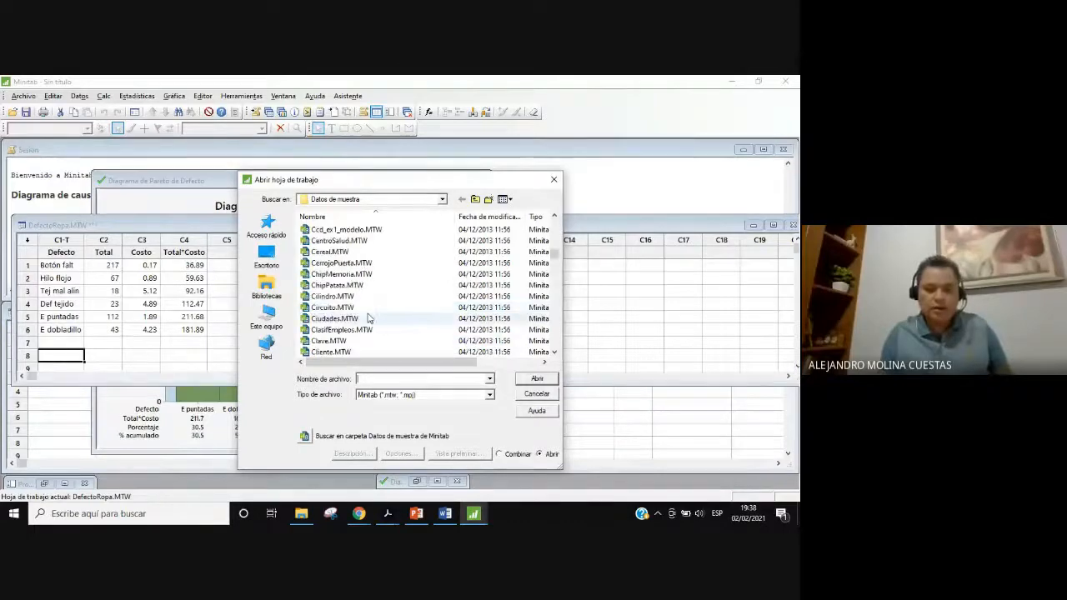
double_click(366, 318)
left_click_drag(371, 375, 351, 221)
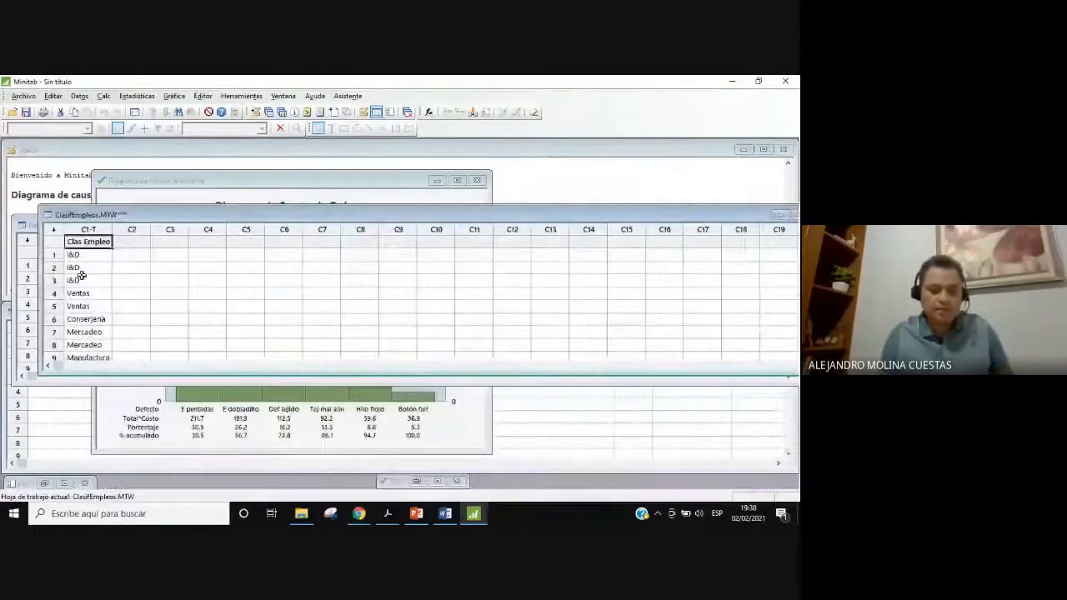
- Examine the job categories in the Clas Empleo column, from I&D and Ventas through Conserjería, Mercadeo and Manufactura
scroll(86, 298, "down", 5)
scroll(86, 298, "up", 3)
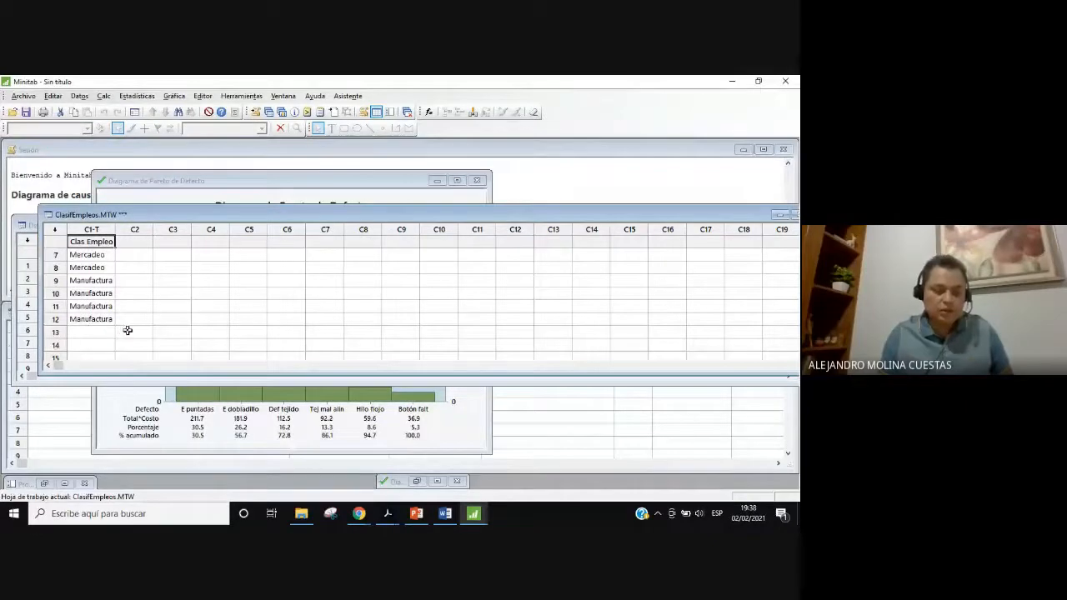
scroll(125, 325, "up", 2)
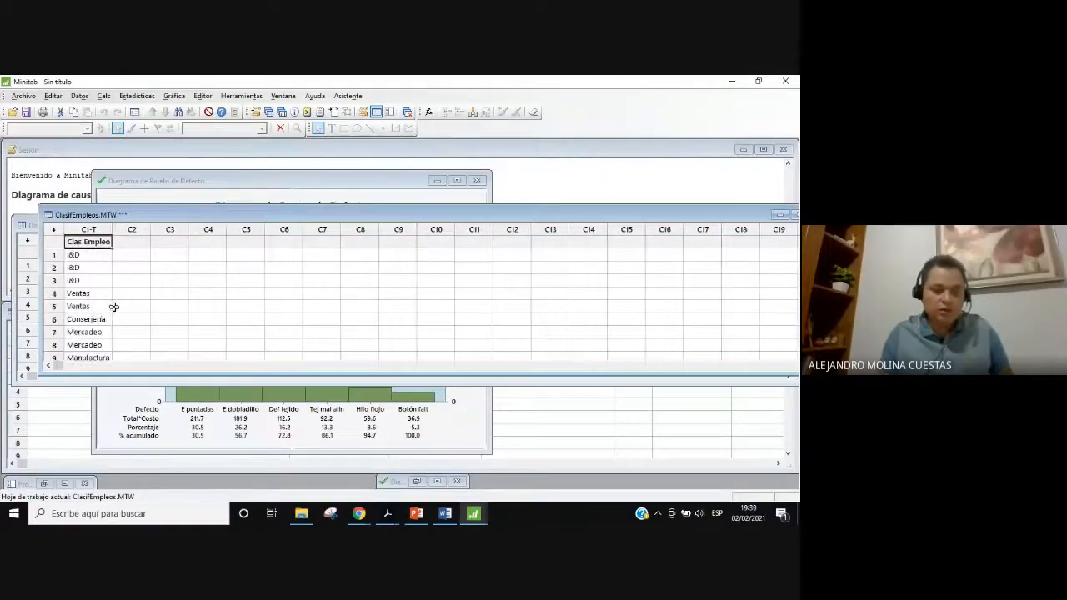
left_click(77, 267)
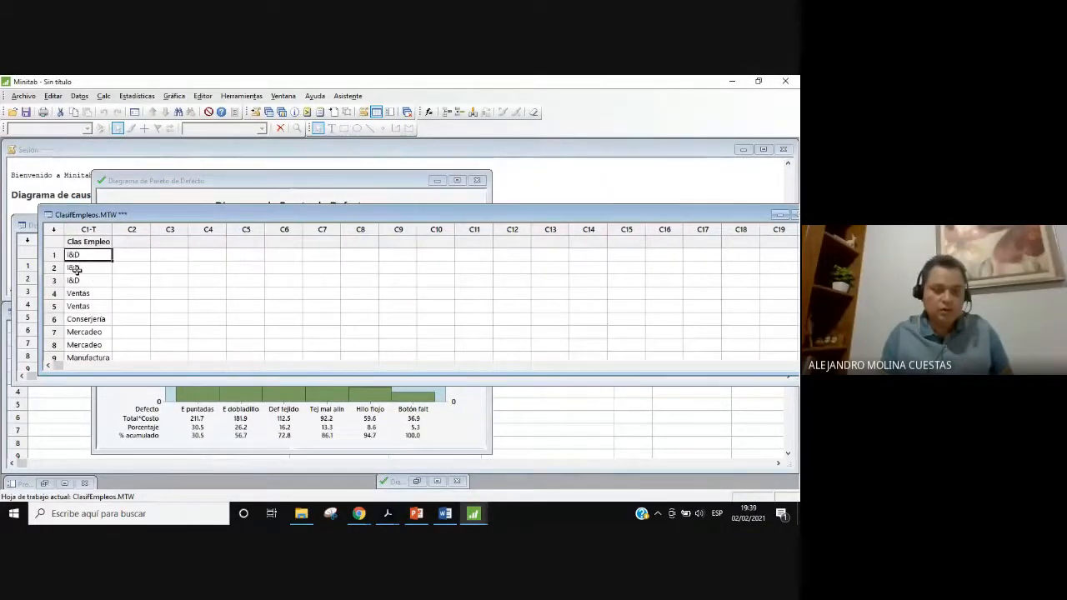
left_click(82, 282)
left_click(87, 294)
left_click(83, 306)
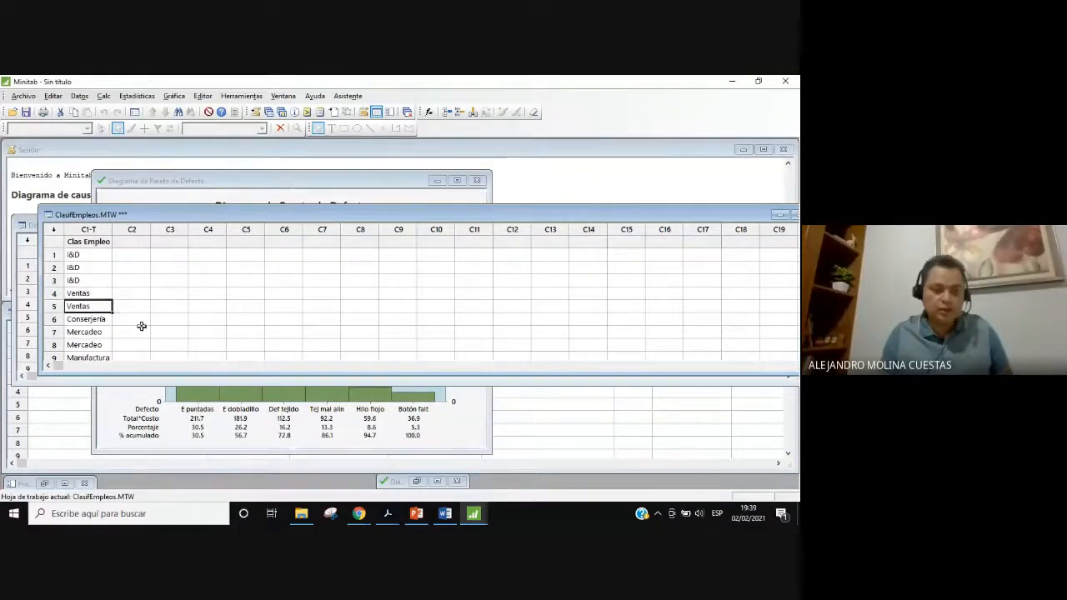
scroll(142, 326, "down", 1)
key("Down")
key("Down")
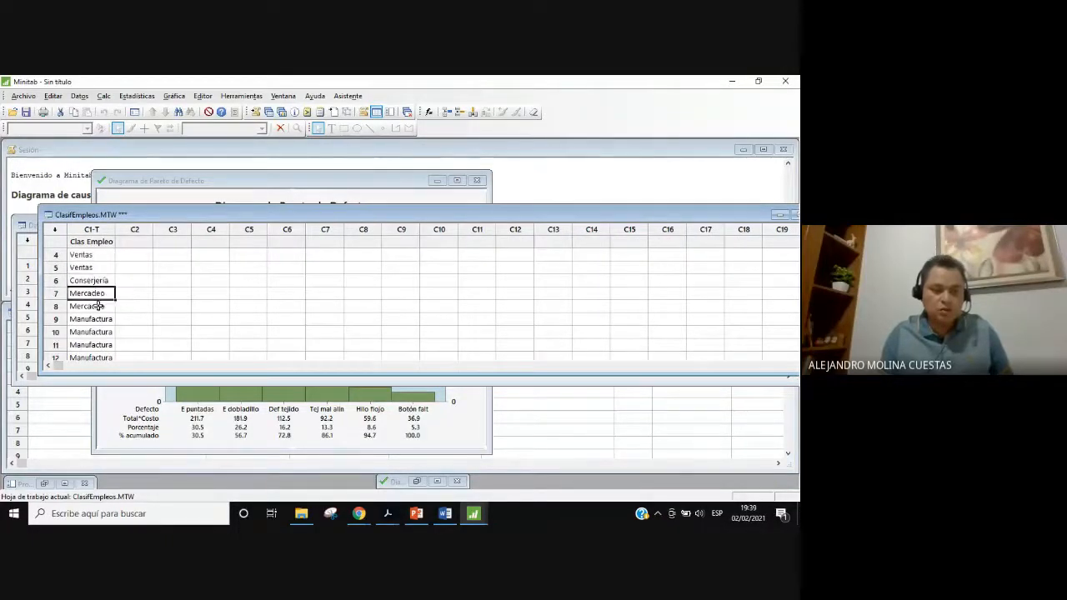
left_click(97, 308)
scroll(100, 317, "down", 1)
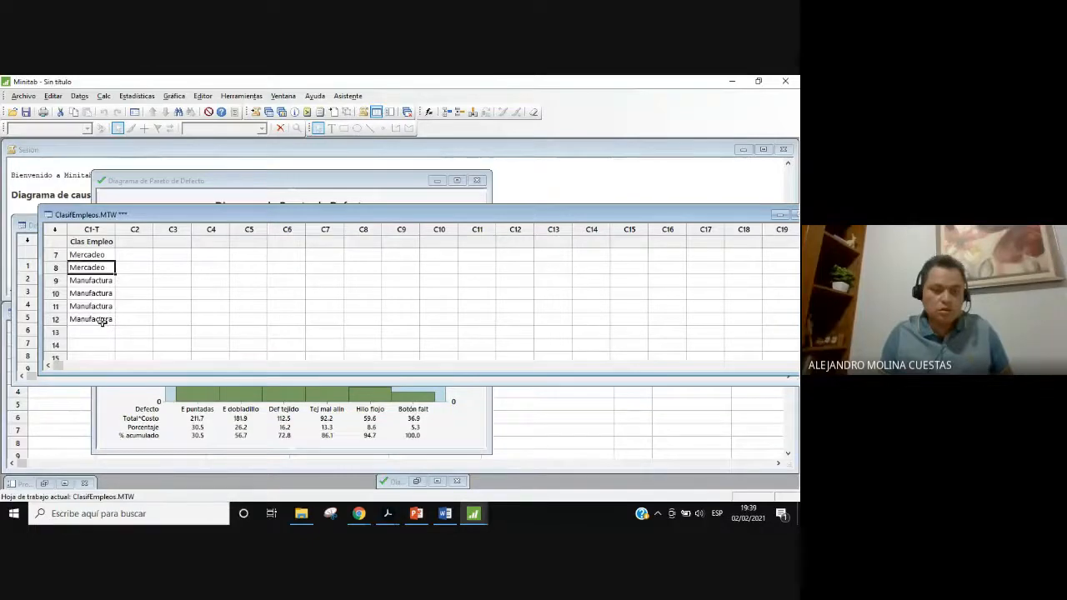
left_click(106, 323)
left_click(105, 281)
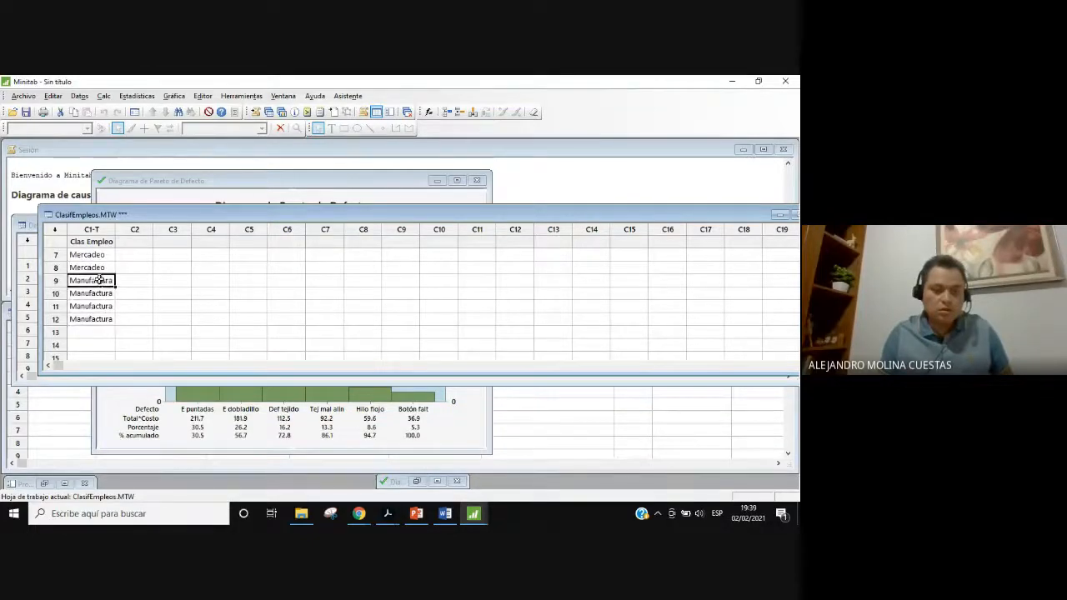
- Create a pie chart of the counts of unique values, with Clas Empleo as the categorical variable
left_click(129, 97)
mouse_move(174, 96)
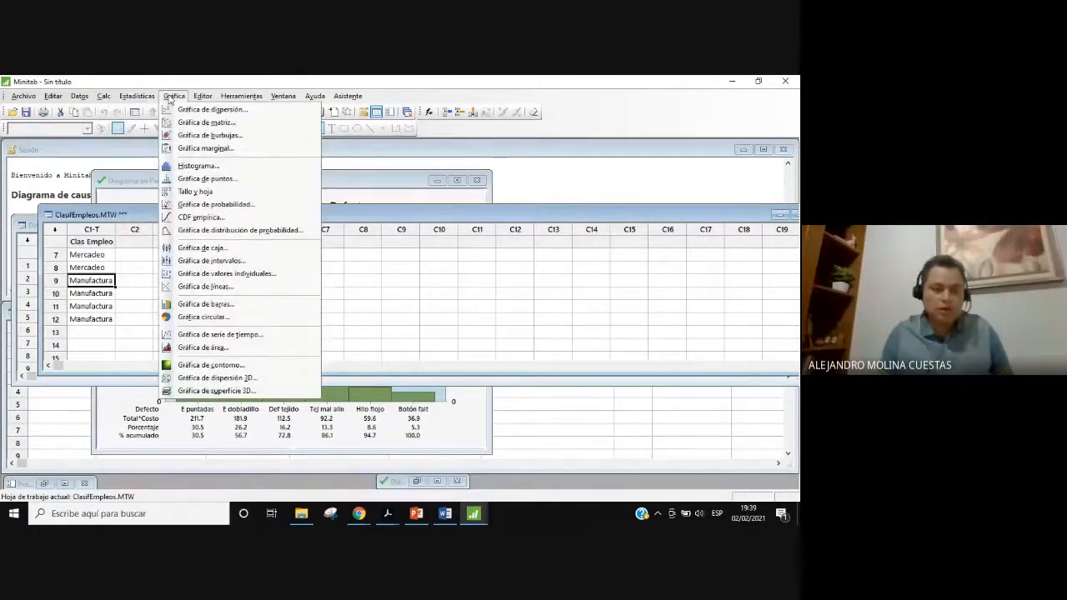
left_click(205, 317)
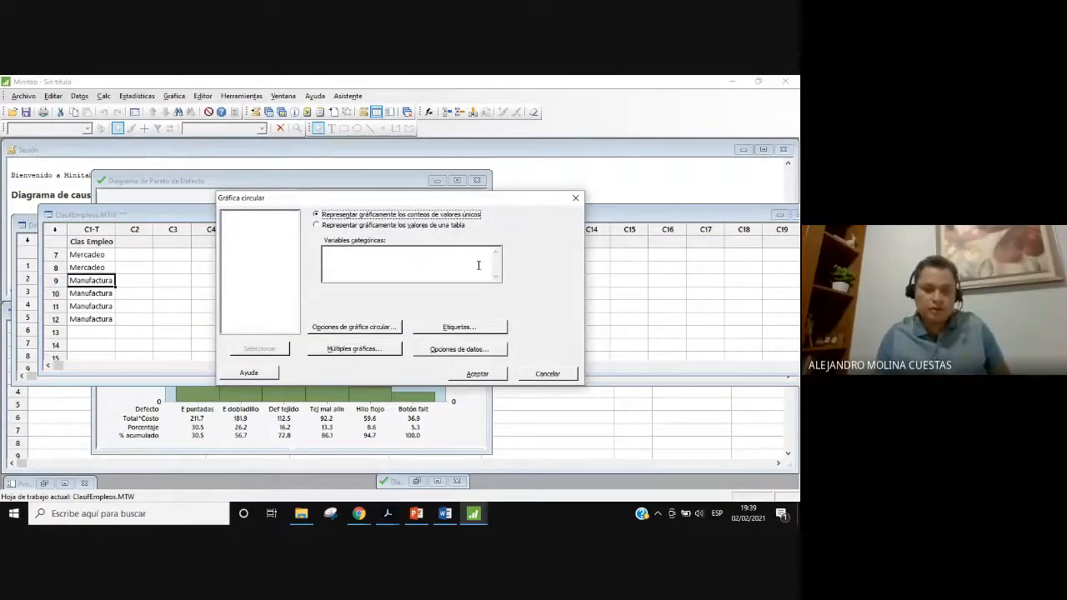
left_click(387, 268)
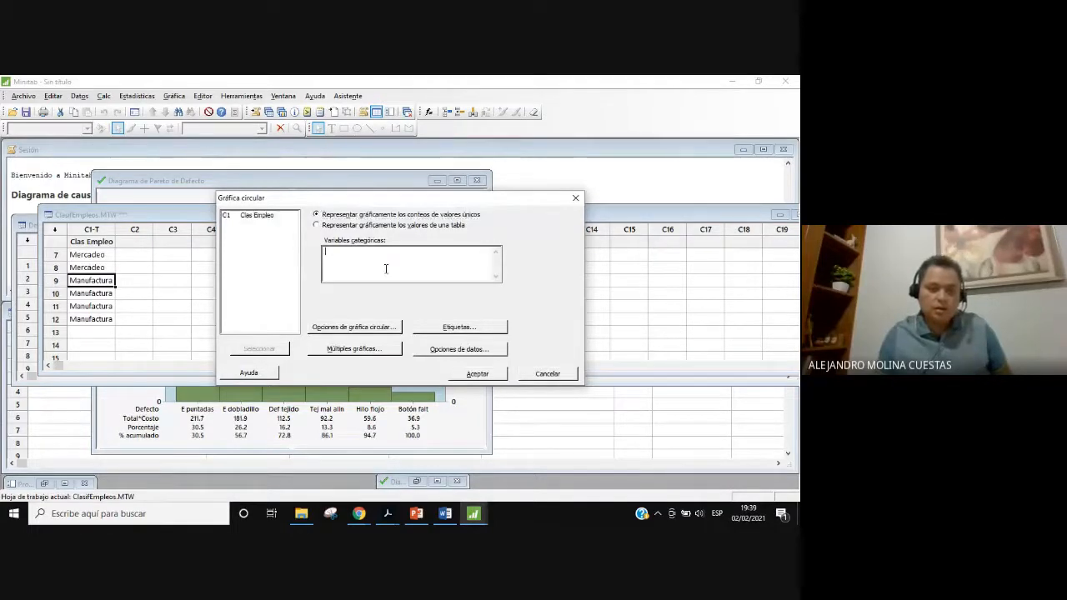
double_click(257, 216)
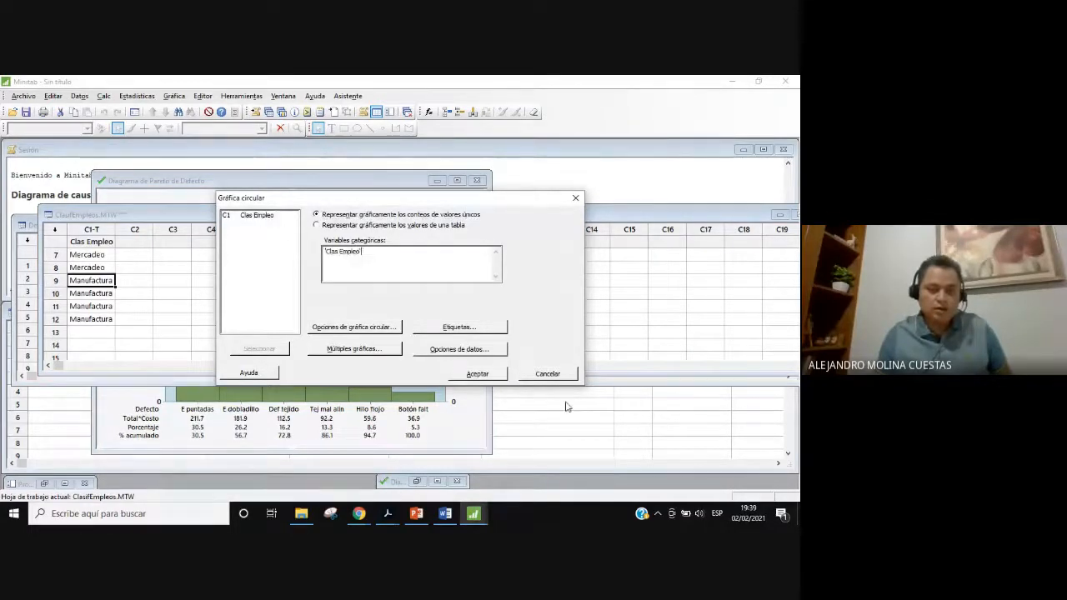
left_click(492, 374)
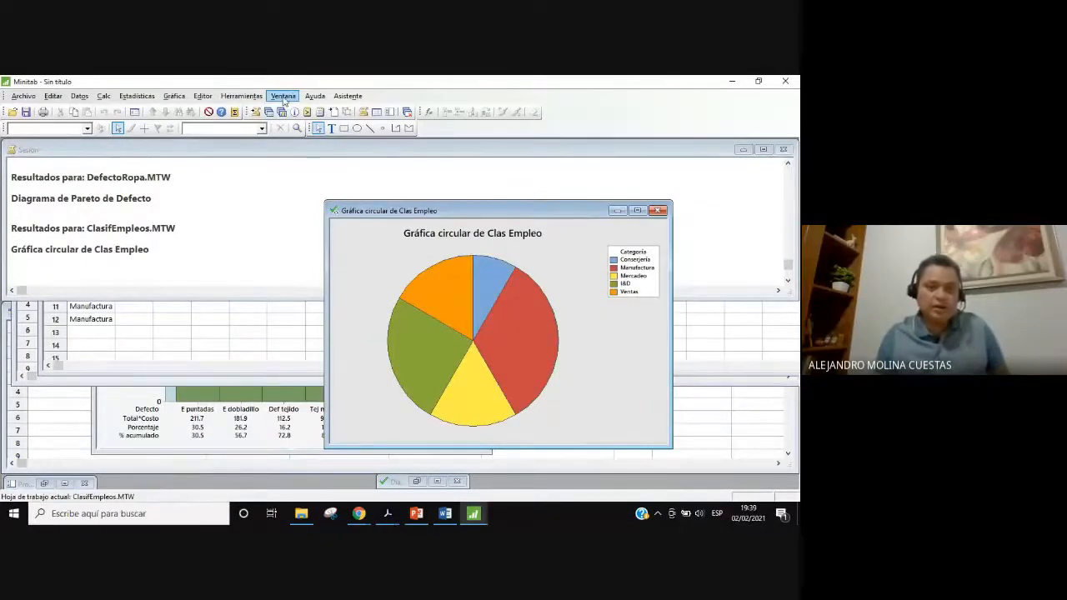
left_click(315, 96)
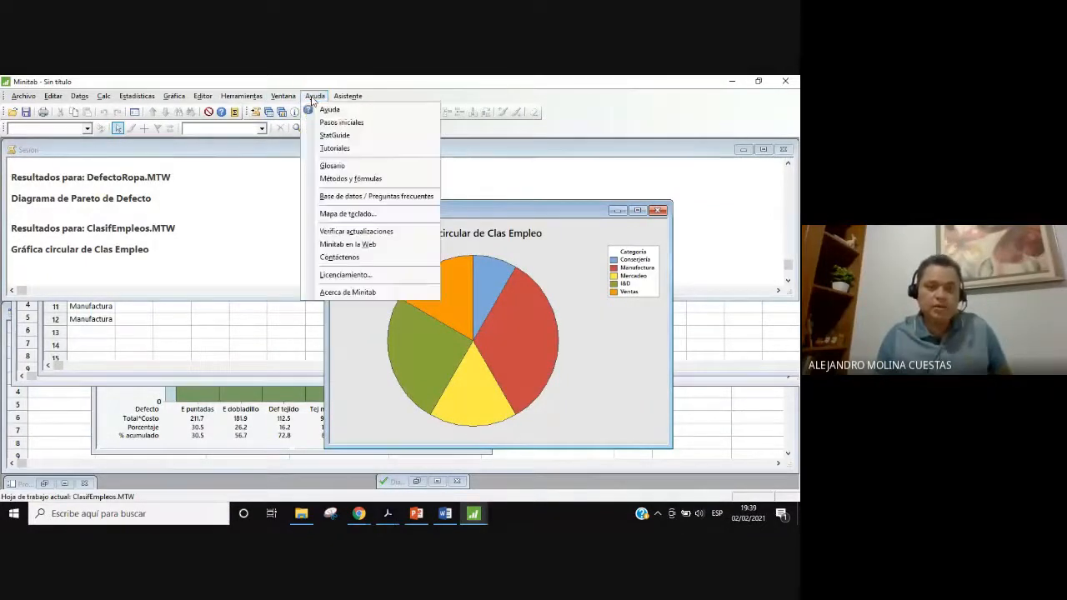
left_click(410, 95)
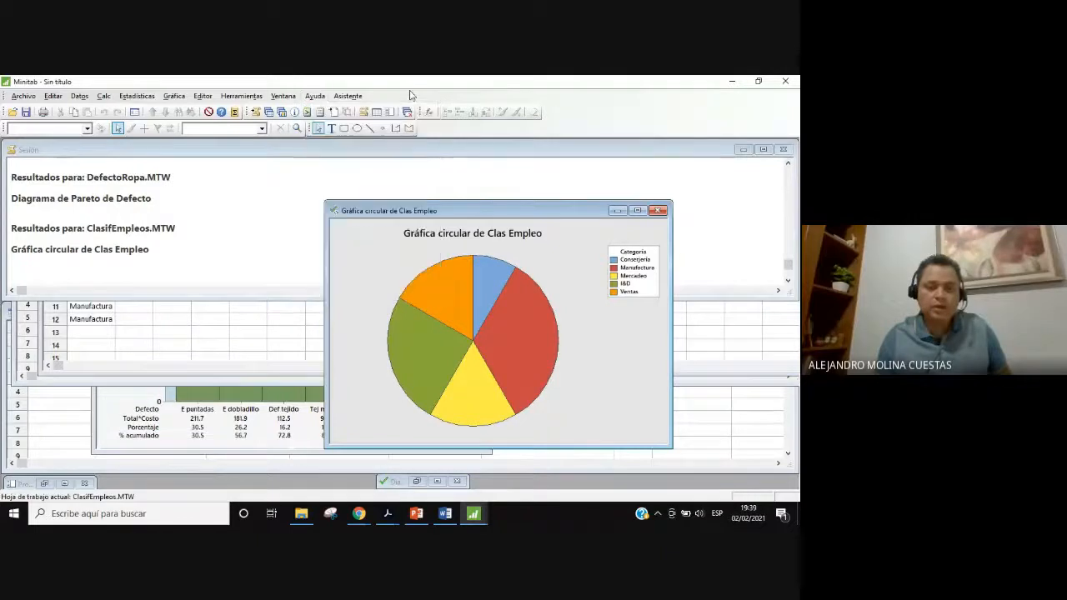